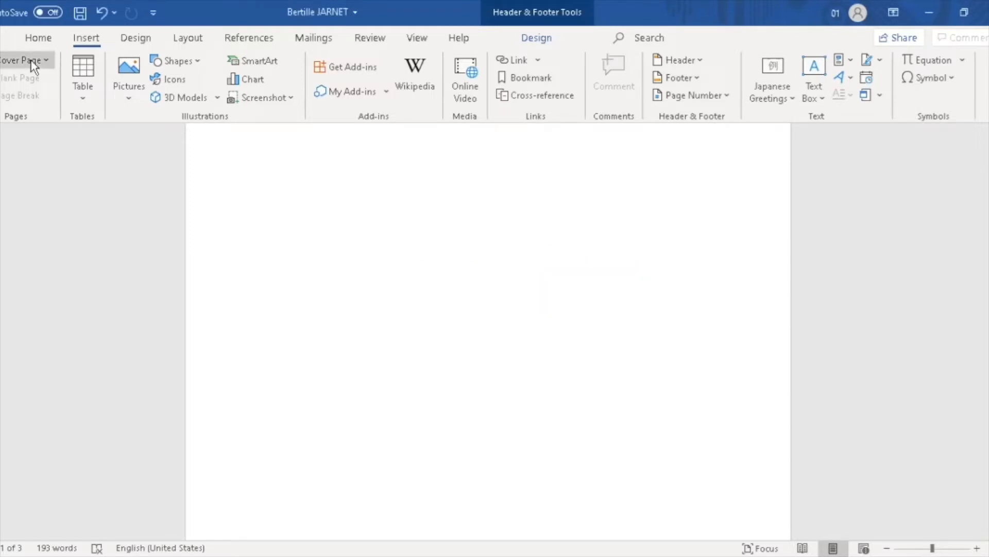
Exit the header and show the built-in cover page gallery (Austin, Banded, Facet, Grid, etc.)
double_click(251, 175)
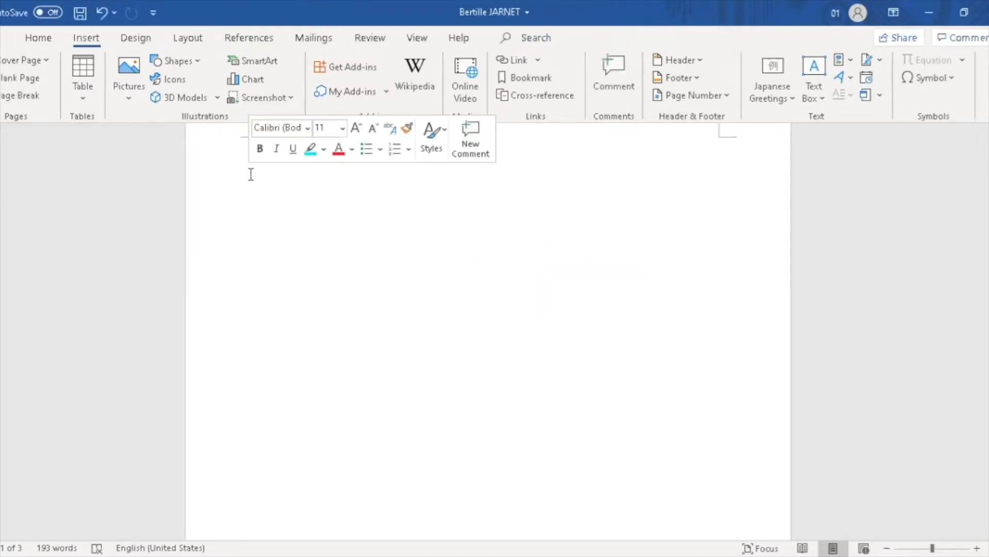
click(33, 60)
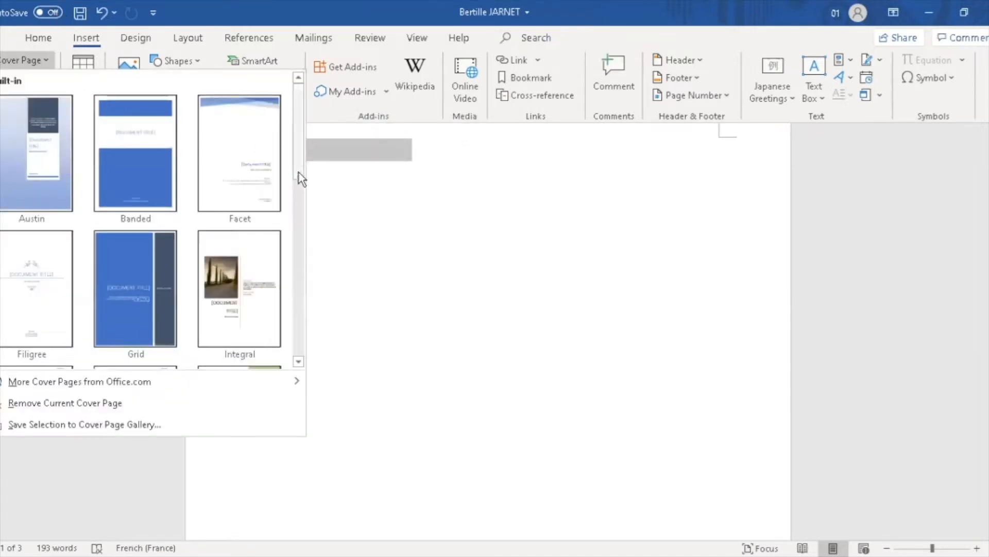
Insert the Semaphore cover page, look through it, then remove the current cover page
drag(299, 172, 288, 296)
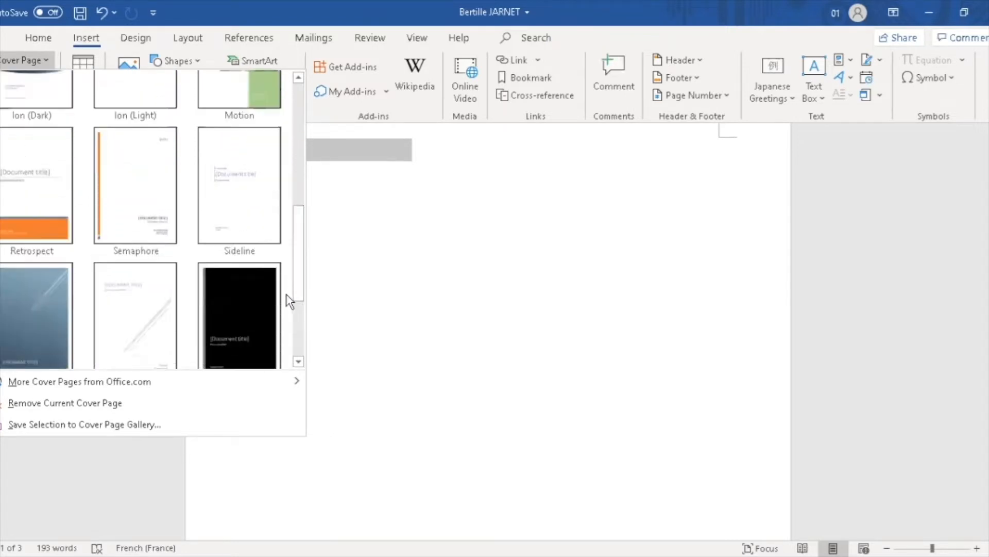
click(127, 219)
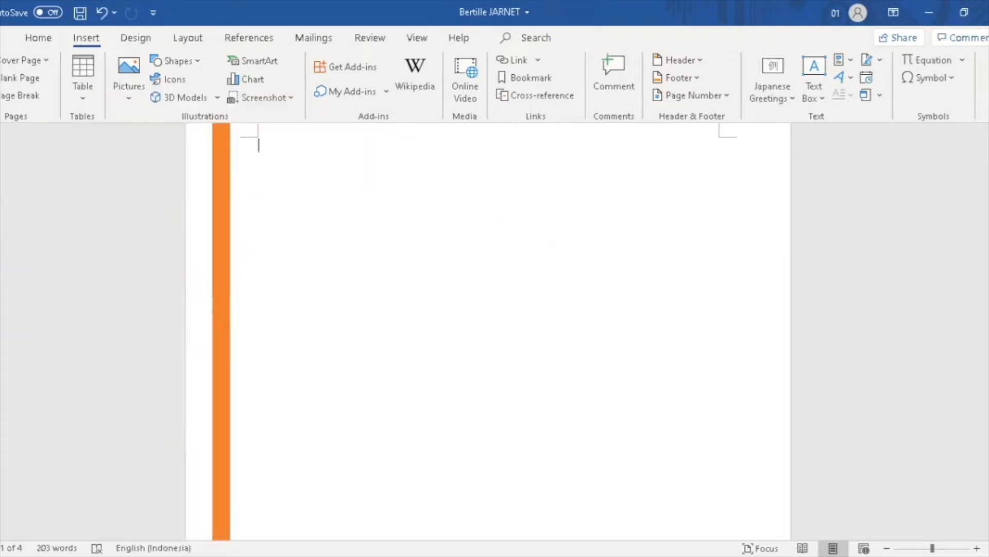
drag(988, 199, 987, 183)
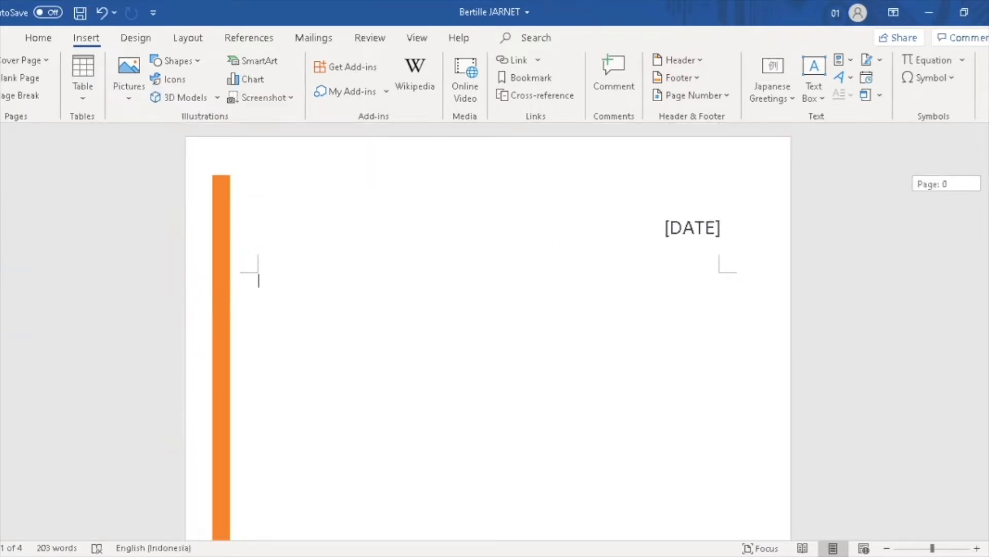
mouse_move(988, 183)
mouse_down()
mouse_move(988, 240)
mouse_move(988, 183)
mouse_up()
click(43, 65)
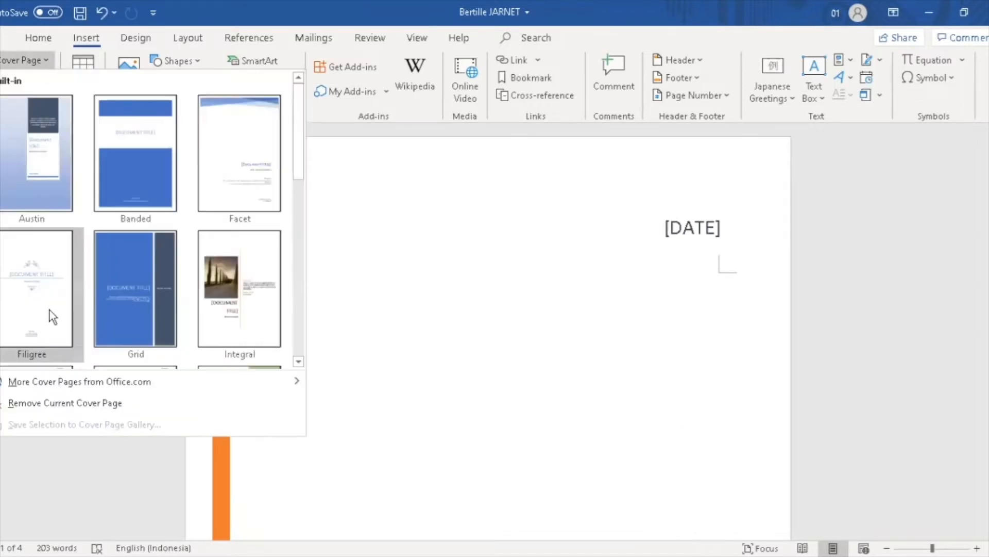
click(67, 403)
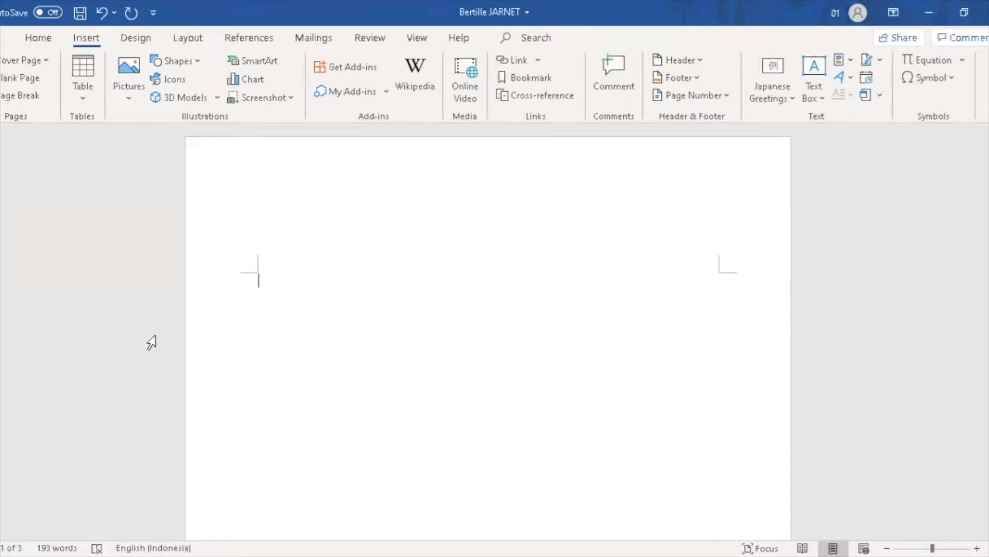
Add two blank pages, undo both, then insert a page break after page 1
click(33, 80)
click(33, 79)
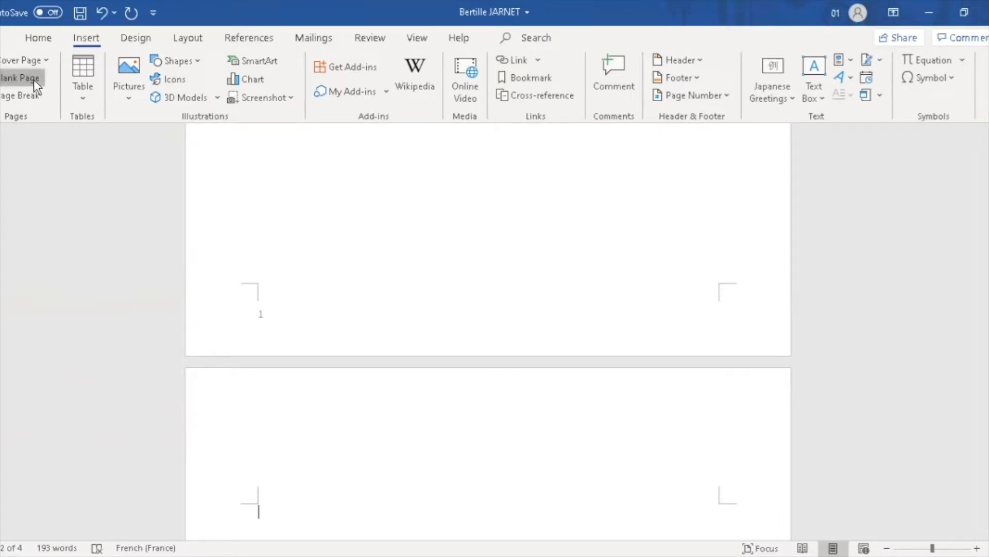
click(103, 13)
click(103, 13)
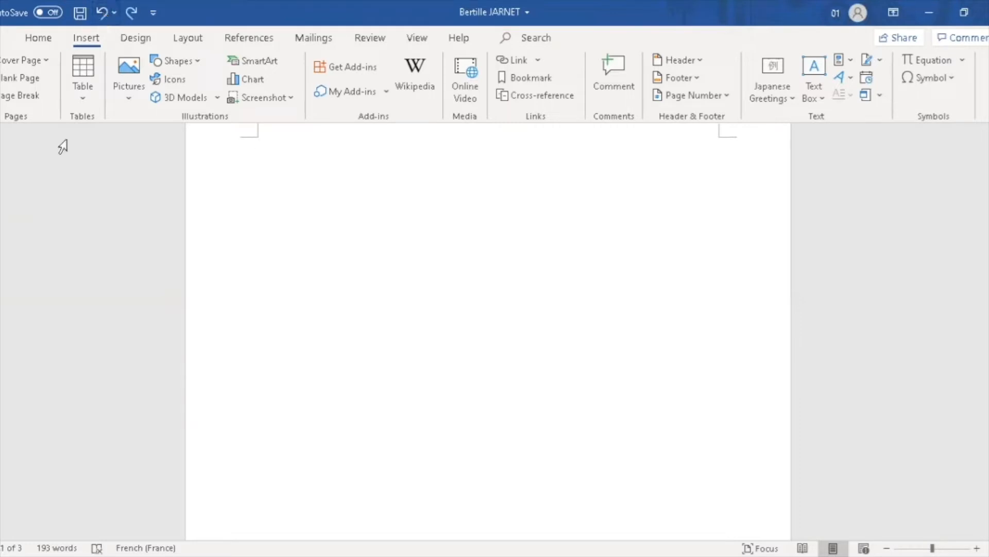
click(32, 94)
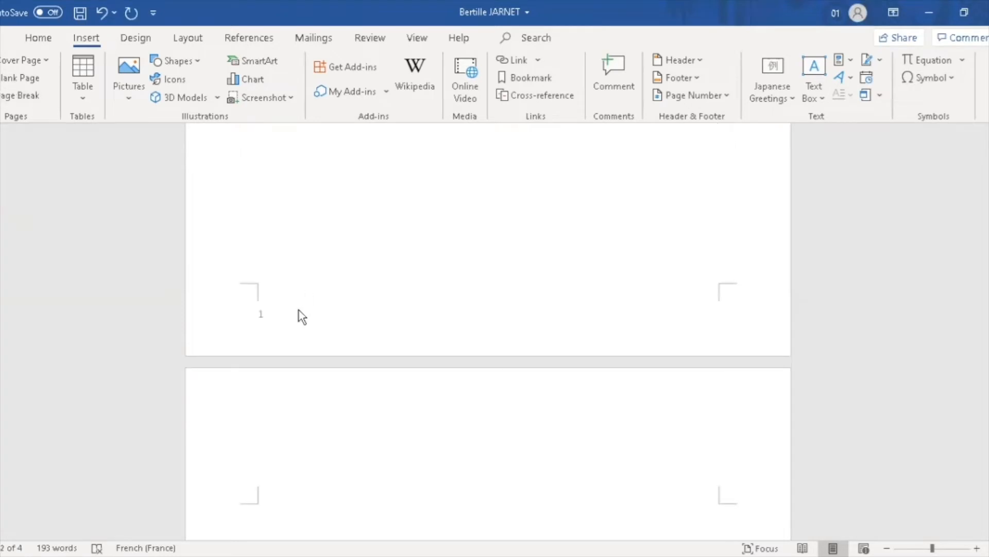
Delete the footer's page number and insert the Integral footer
double_click(268, 315)
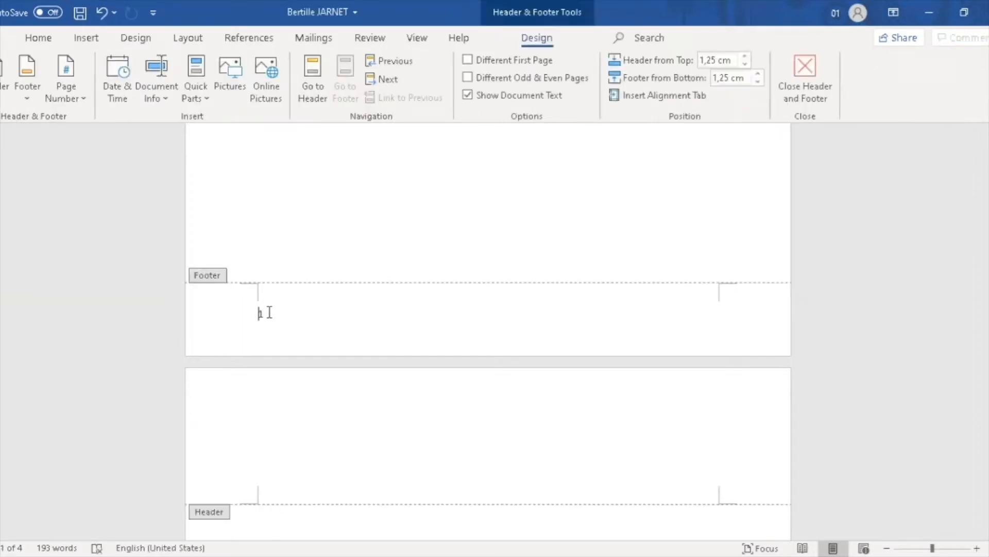
key(BackSpace)
click(32, 66)
drag(320, 178, 320, 265)
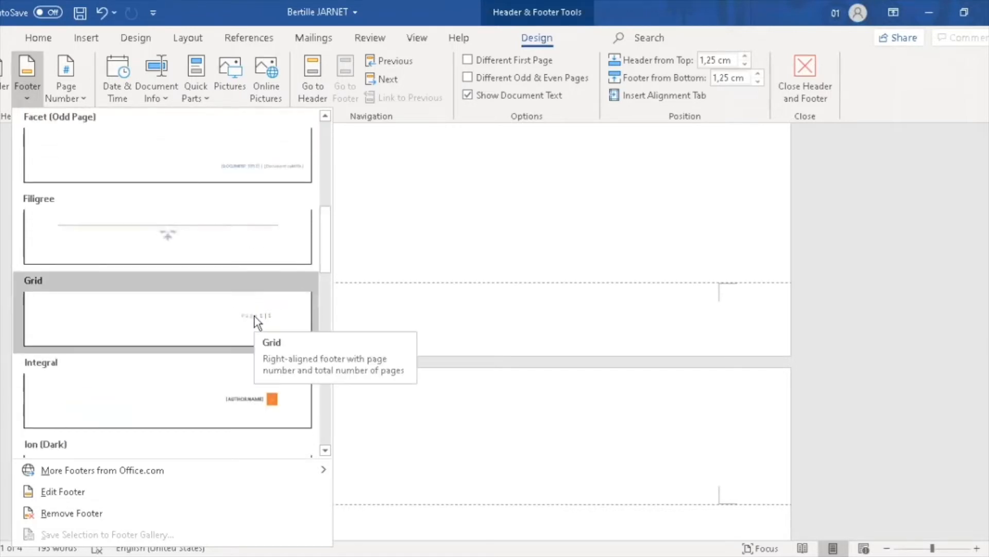
click(272, 396)
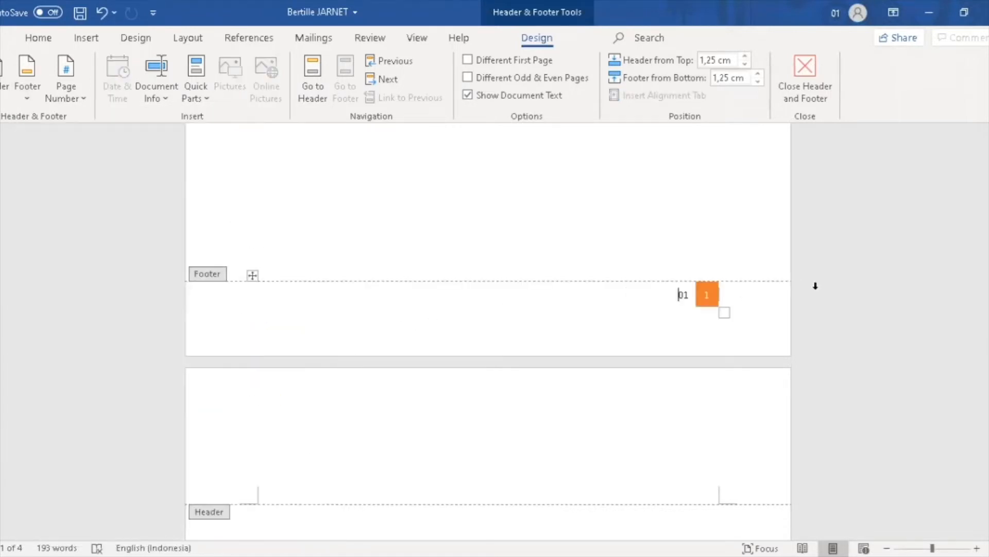
Select the footer row containing the author name and orange page-number box
drag(988, 229, 988, 319)
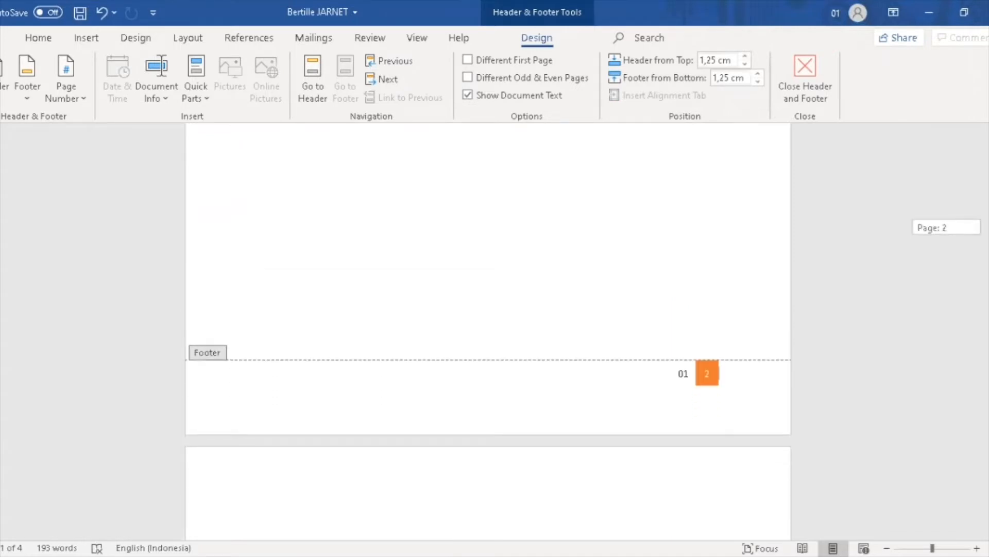
scroll(735, 474, up, 2)
click(713, 484)
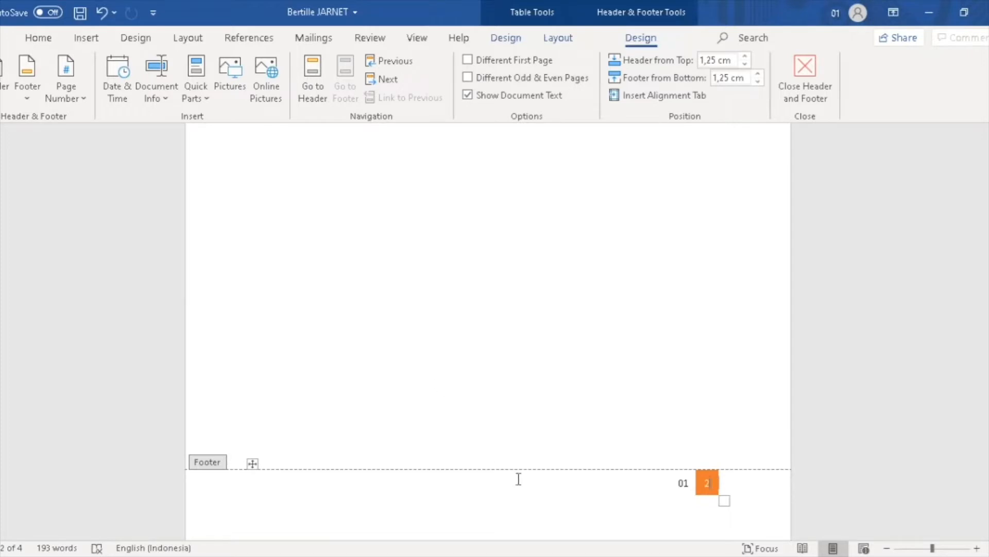
drag(676, 479, 739, 481)
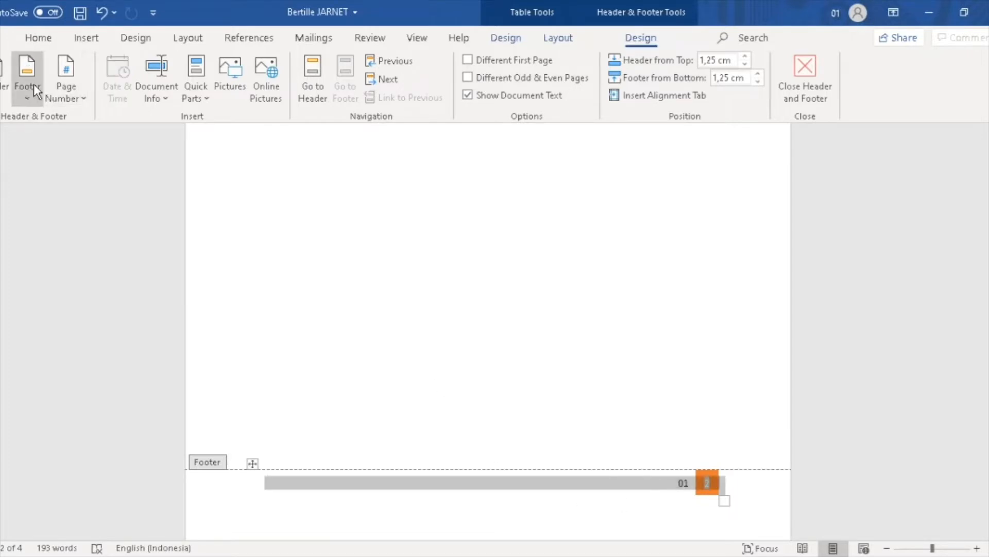
Browse the Page Number placement galleries without choosing one
click(55, 80)
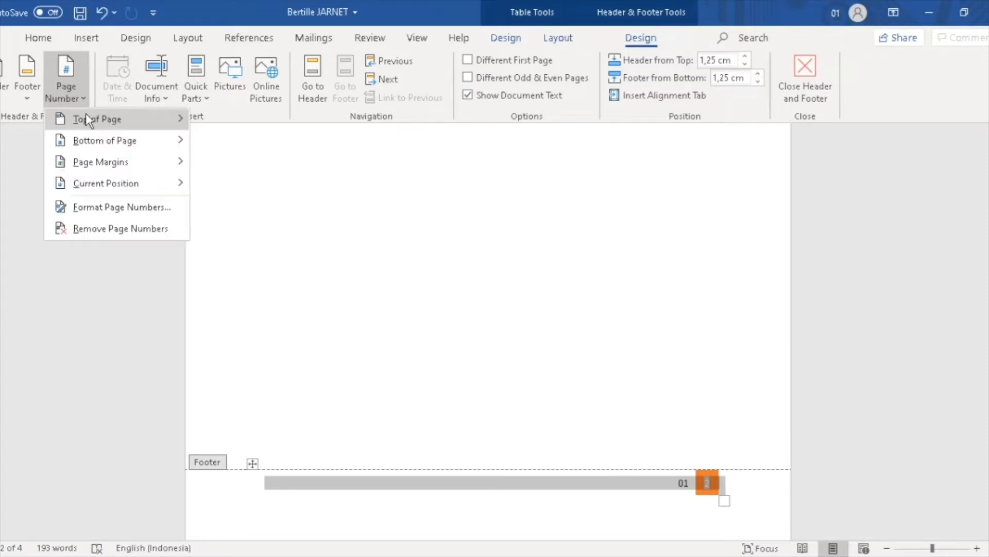
mouse_move(94, 139)
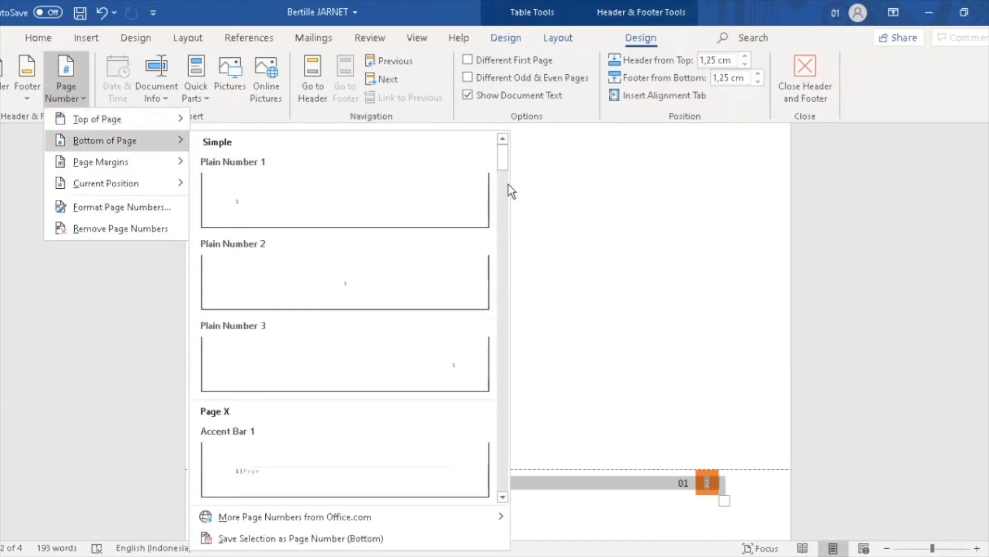
drag(503, 170, 501, 227)
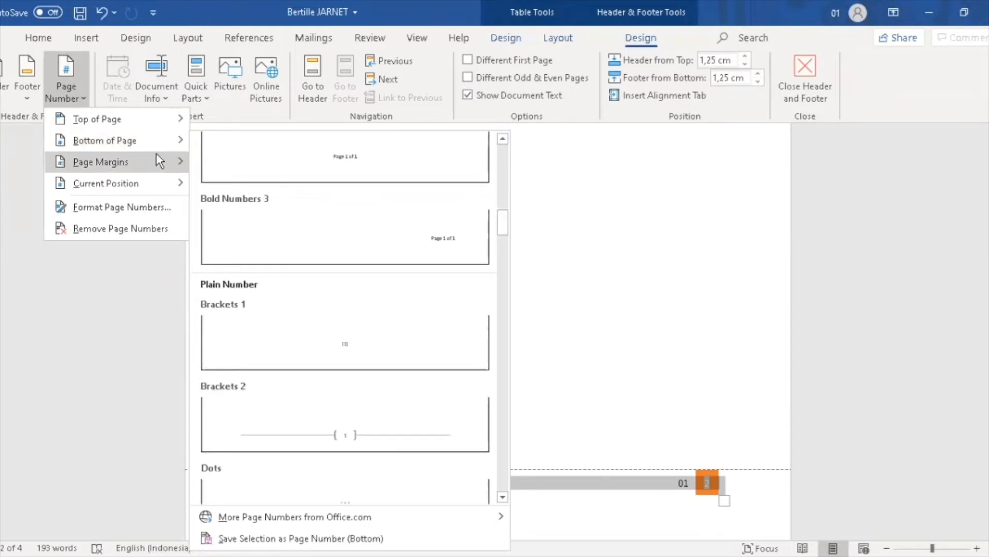
mouse_move(164, 166)
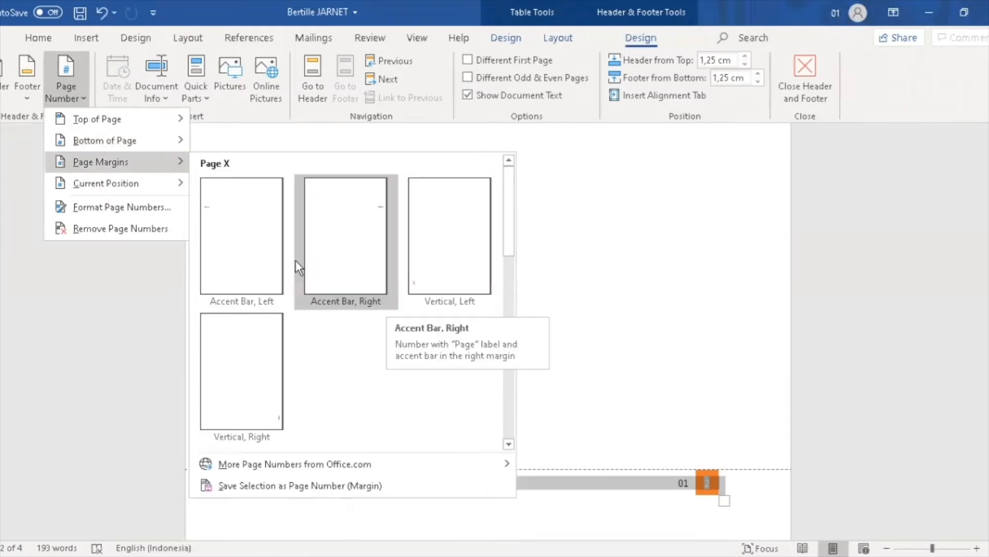
click(116, 300)
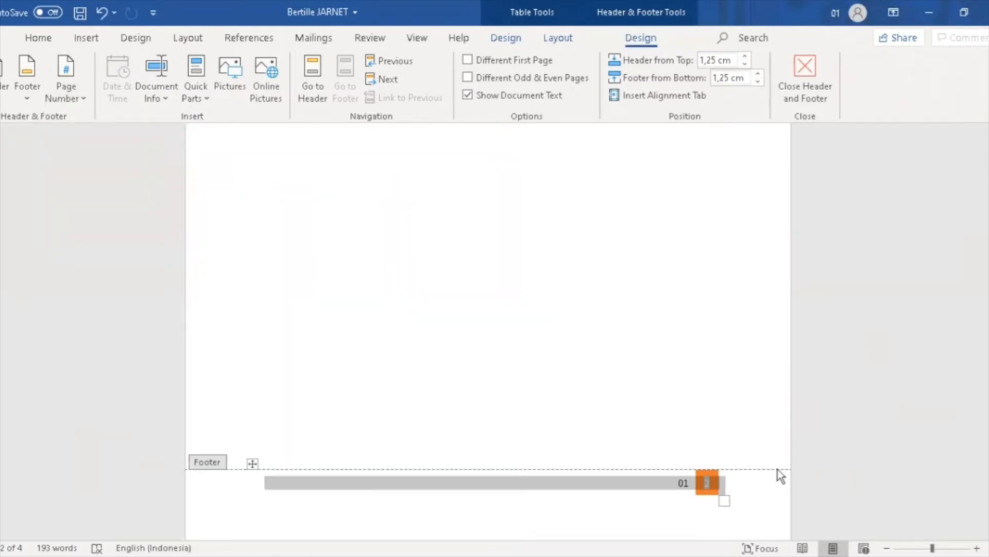
Select the whole Integral footer line and delete it
click(711, 482)
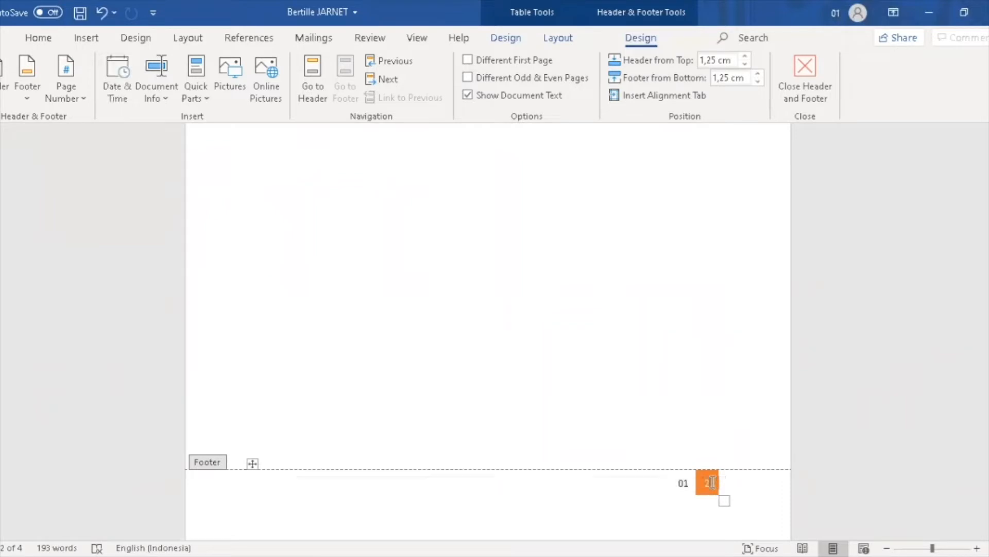
drag(669, 482, 734, 483)
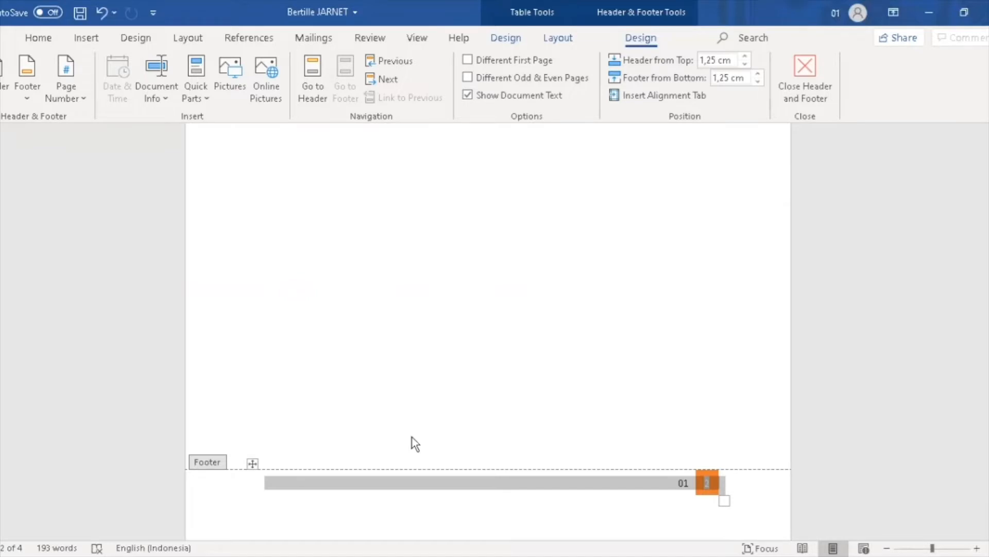
key(BackSpace)
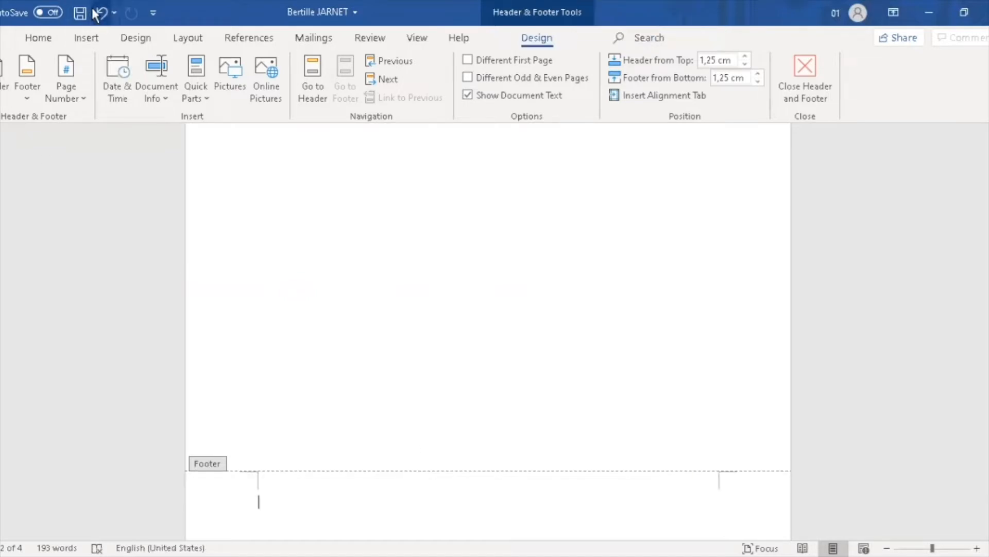
Undo back to the plain page-number footer without the page break, then redo the cover page removal
click(97, 14)
click(98, 15)
click(98, 13)
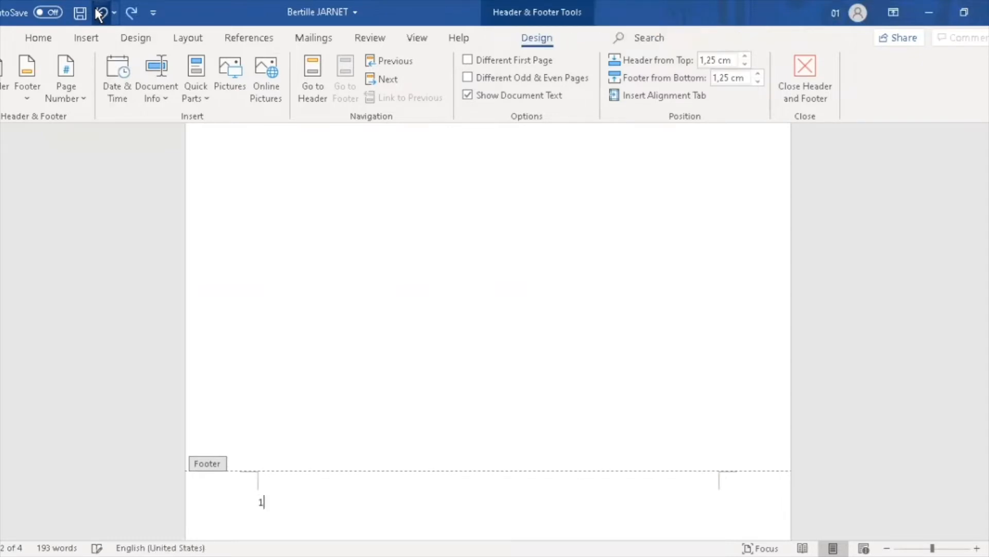
click(98, 13)
click(98, 14)
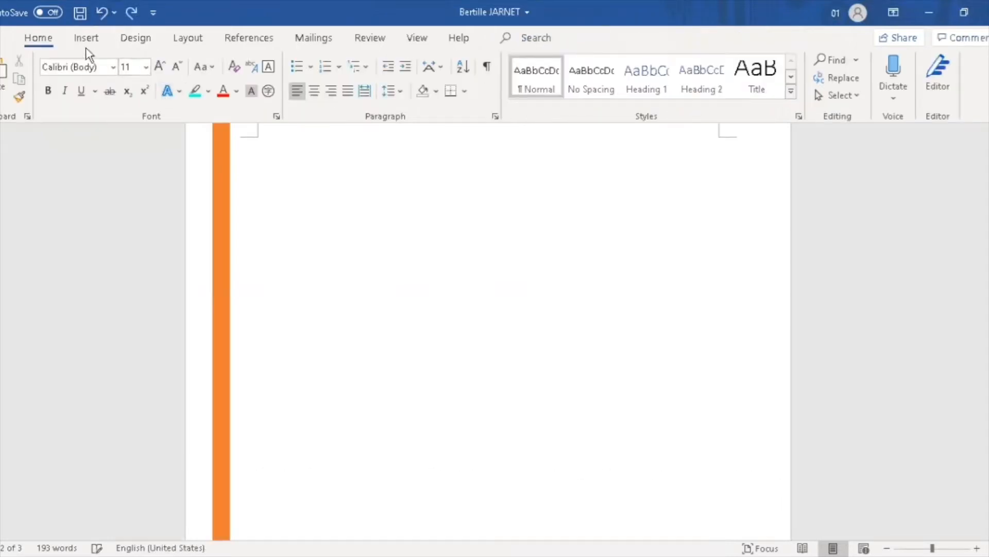
click(131, 12)
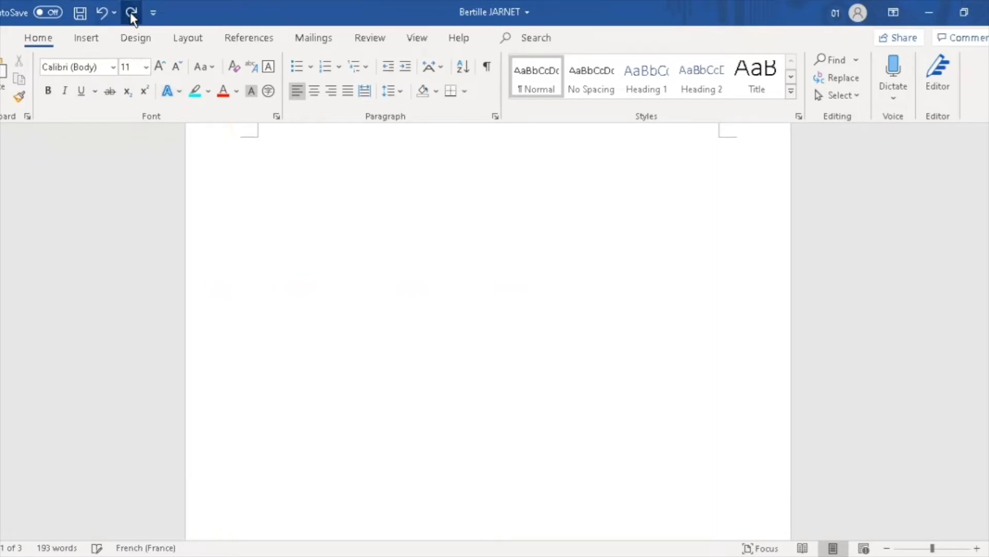
click(85, 37)
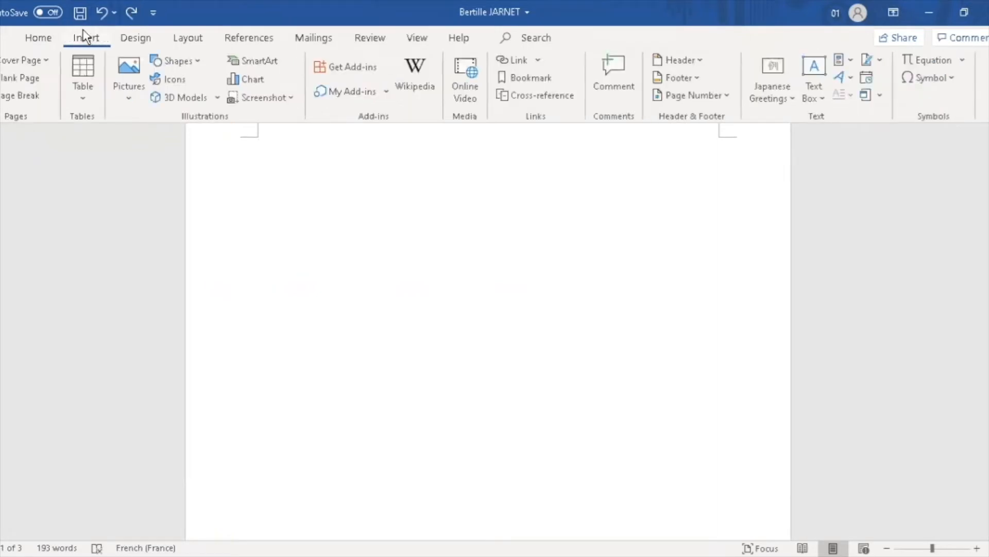
Insert a 2x2 table, apply a plain table style, then delete it with the paragraph below
click(86, 84)
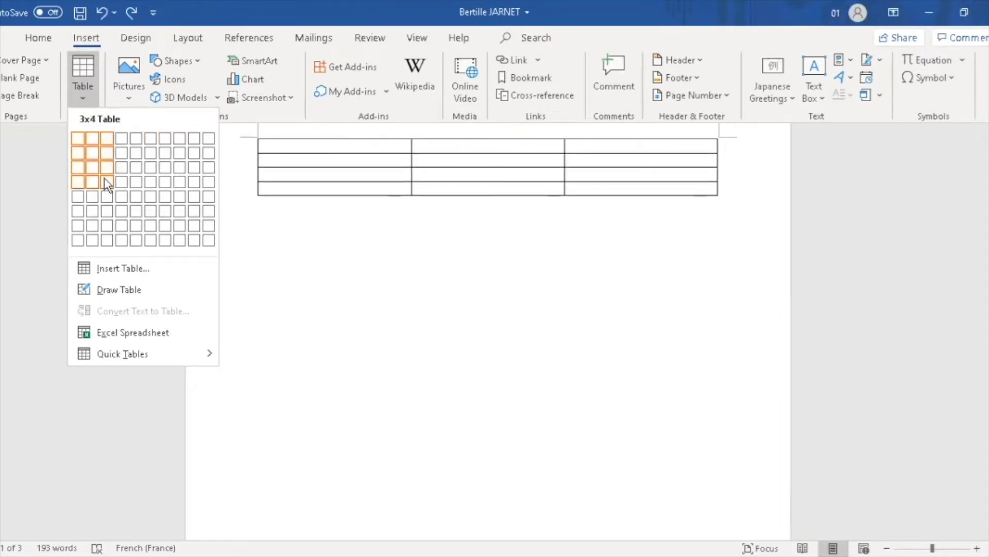
click(88, 149)
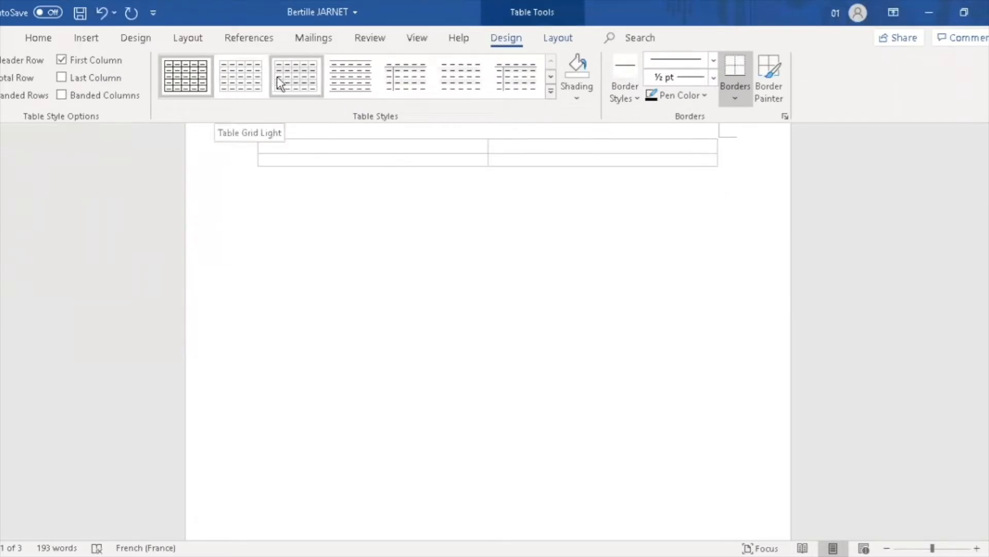
click(296, 81)
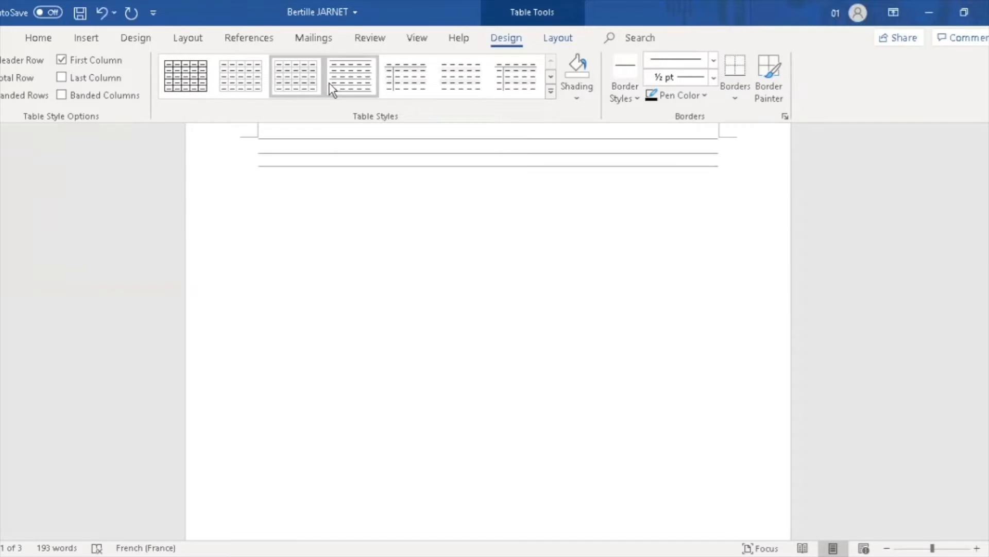
drag(242, 149, 530, 190)
key(Delete)
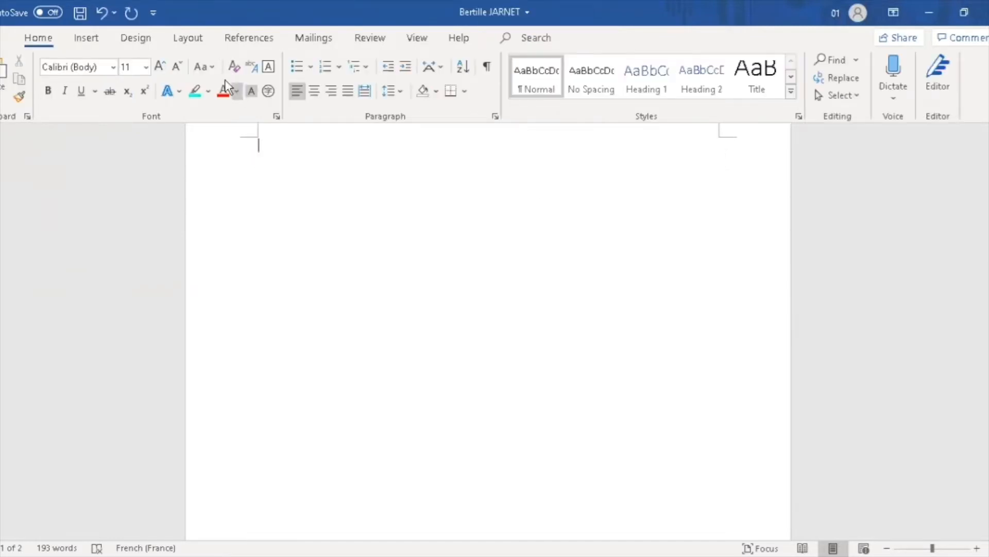
Insert the DJI_0648 photo from this device into the first page
click(83, 40)
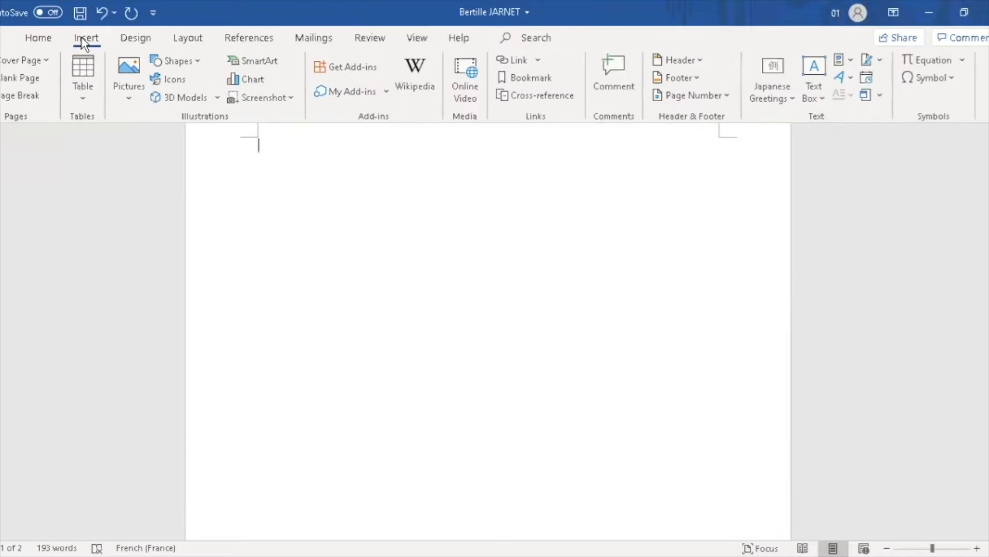
click(135, 91)
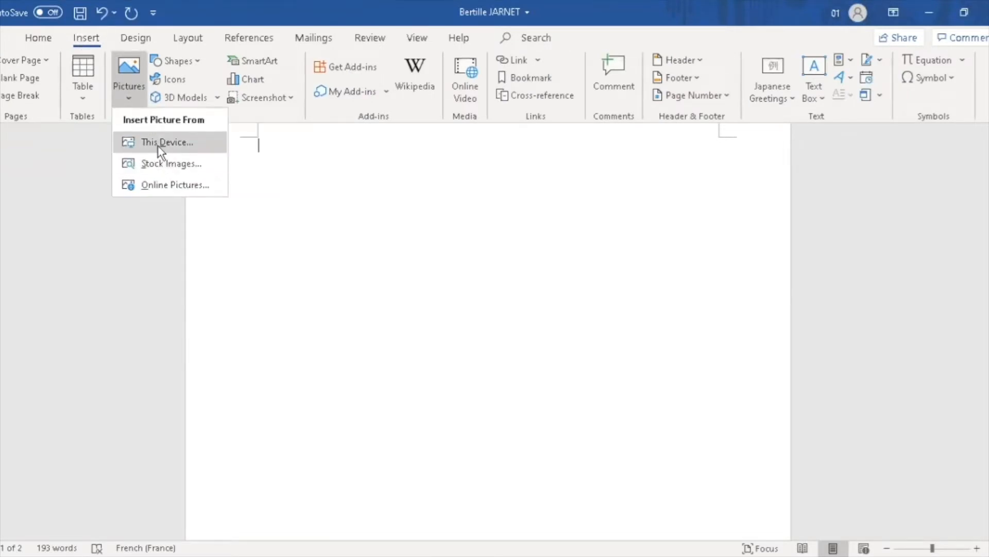
click(158, 147)
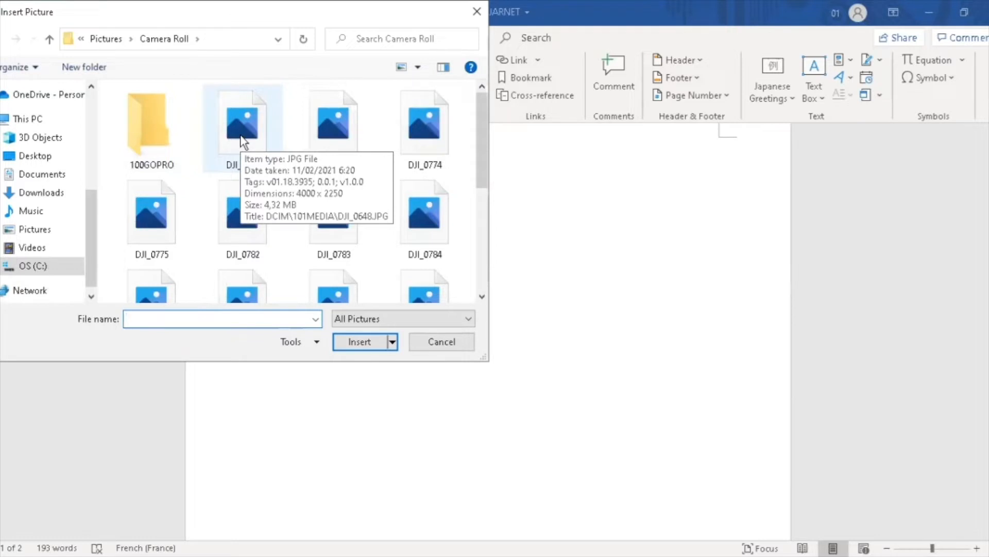
click(244, 142)
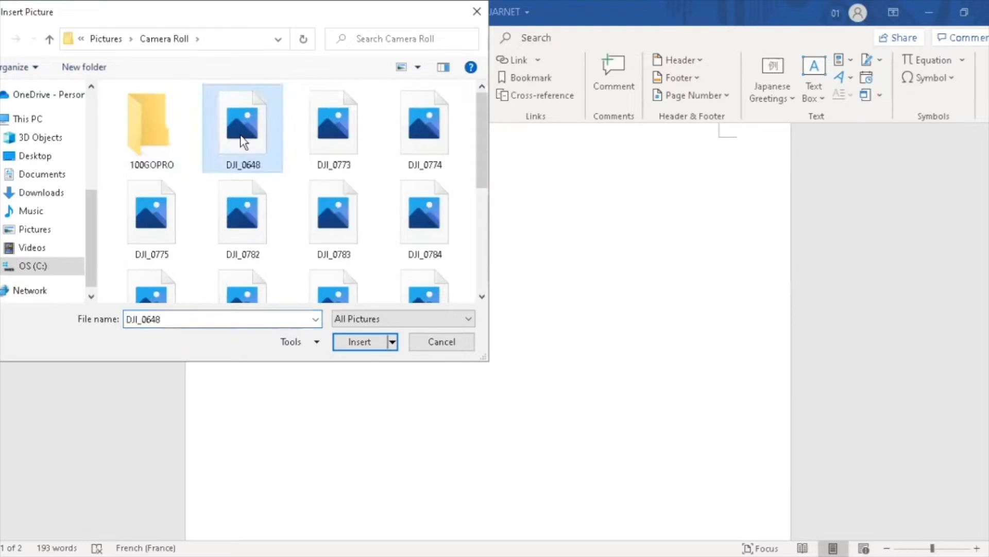
click(355, 342)
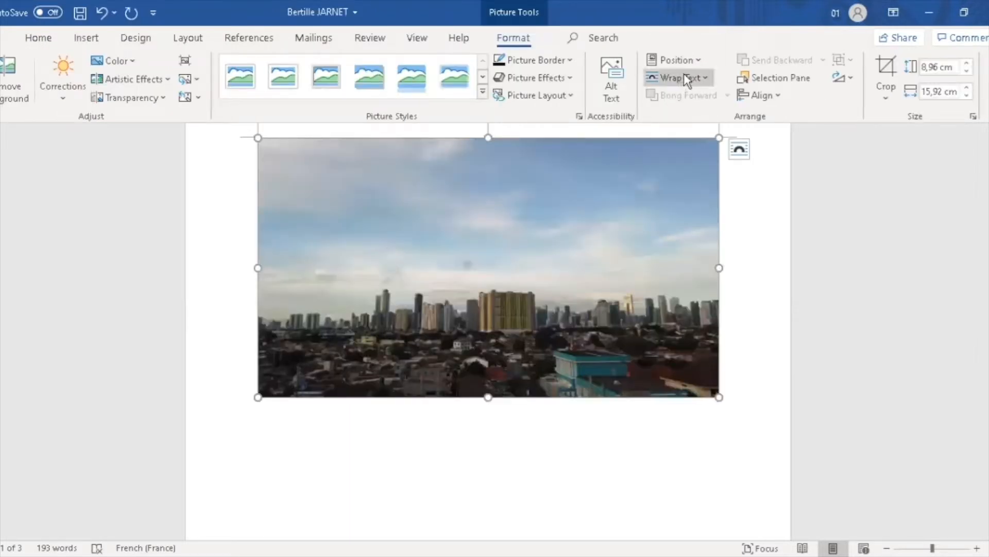
Narrow the photo to 10.27 cm wide and set Square text wrapping
drag(721, 270, 555, 269)
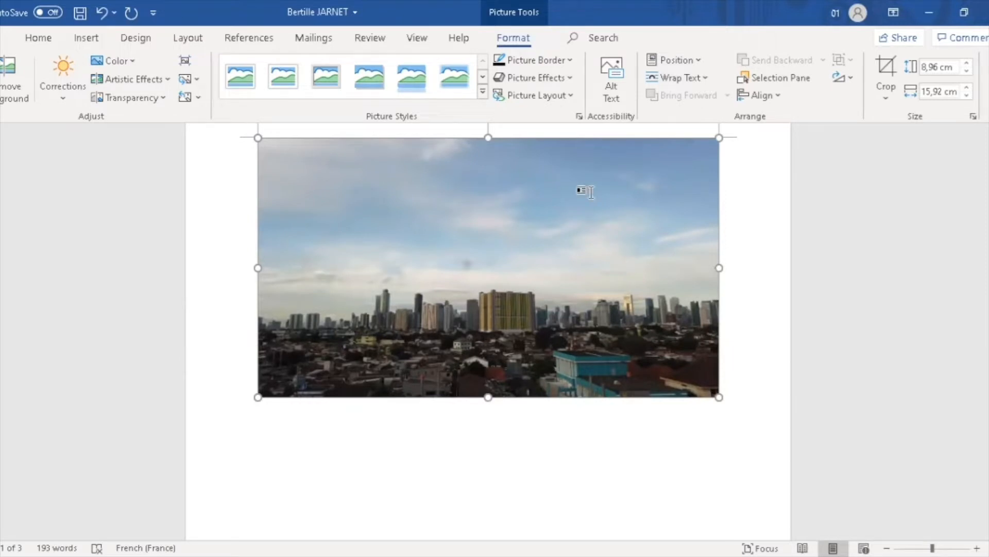
click(673, 79)
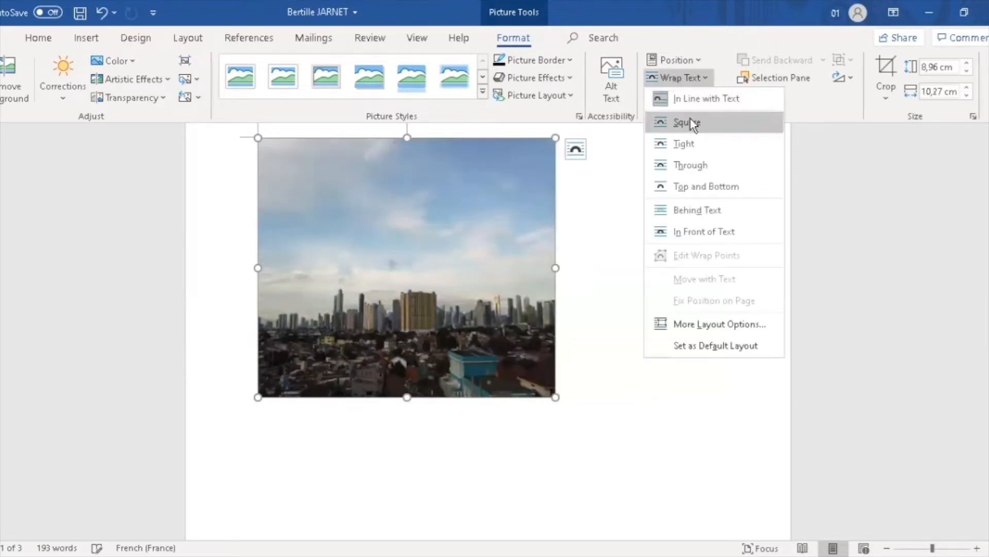
click(696, 125)
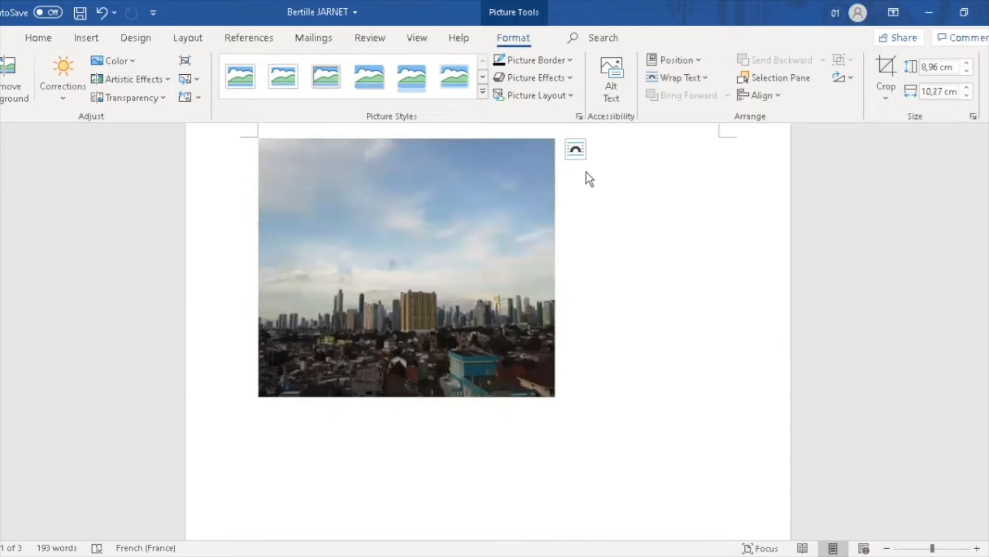
Type and erase test text beside the photo
click(588, 170)
text(h)
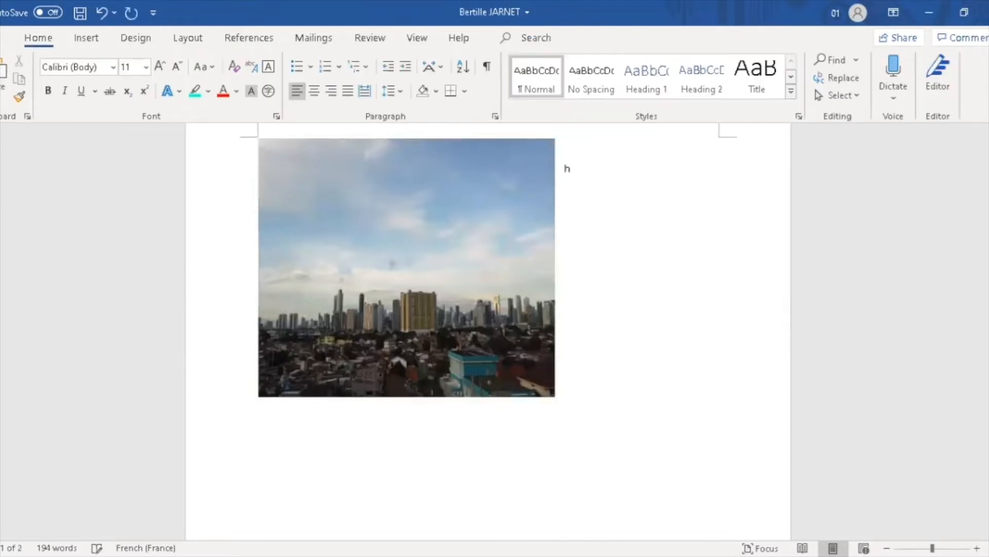
text(as)
key(BackSpace)
text(r)
key(BackSpace)
key(BackSpace)
key(BackSpace)
Set the photo's layout option to Behind Text
click(390, 229)
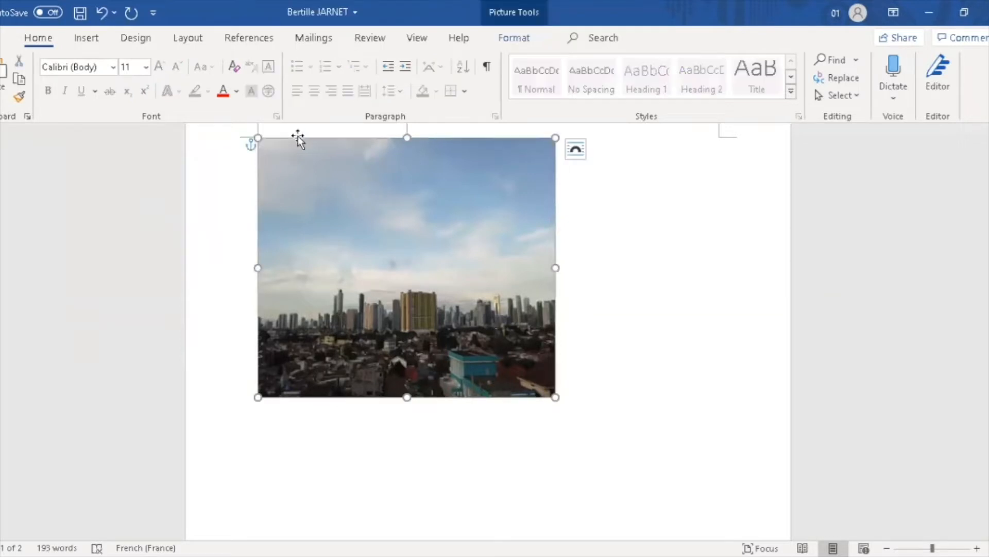
click(576, 149)
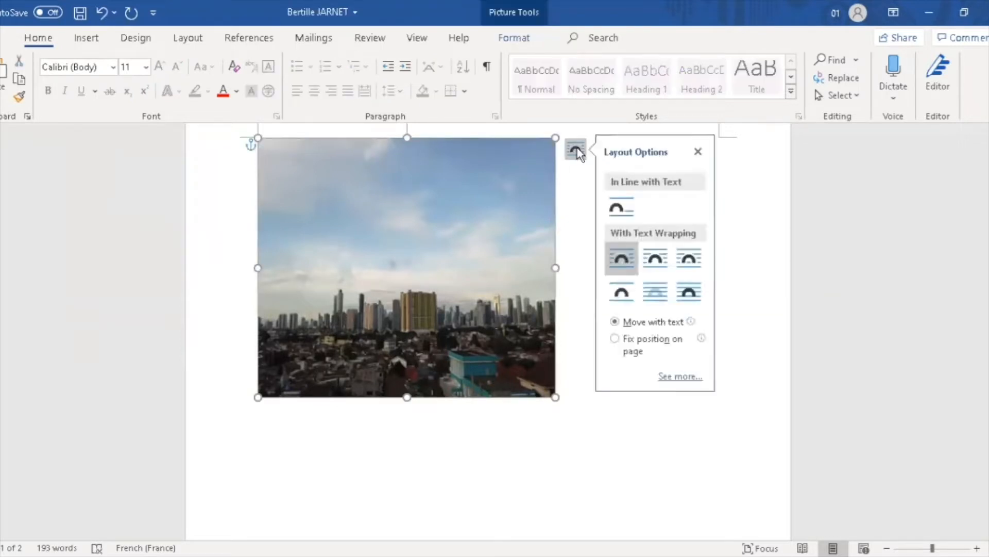
click(654, 287)
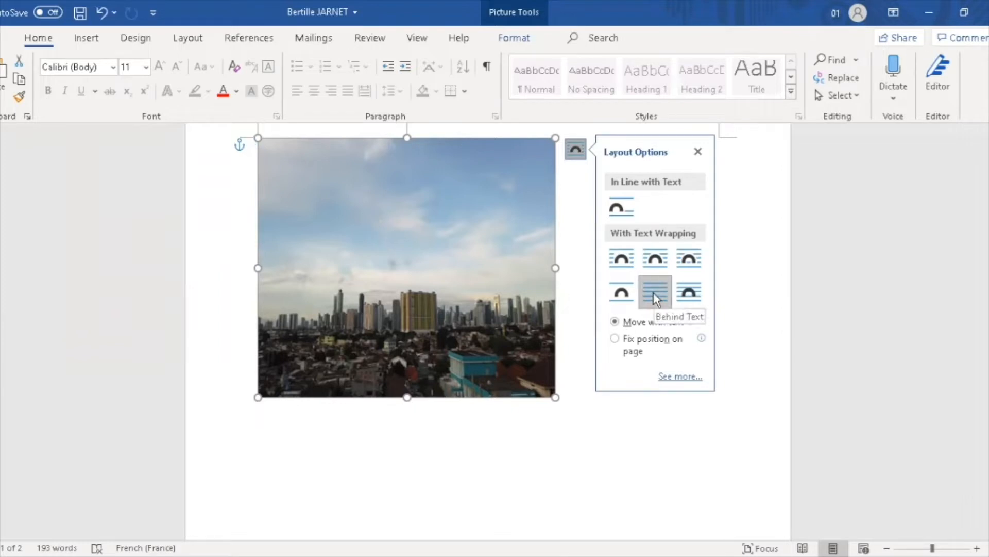
Type and erase test g's over the photo, then delete the photo
click(251, 161)
text(ggggggggggggggg)
key(BackSpace)
key(BackSpace)
key(BackSpace)
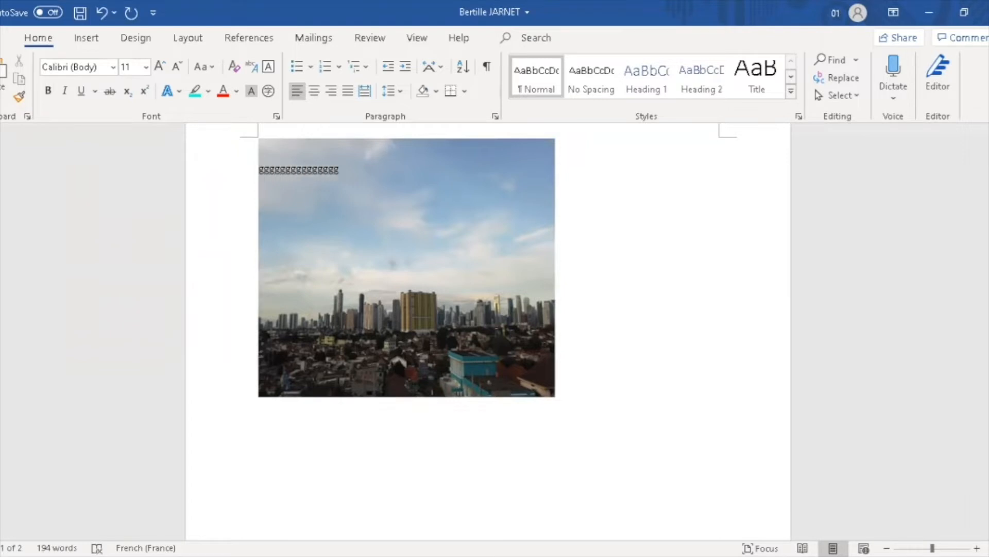
key(BackSpace)
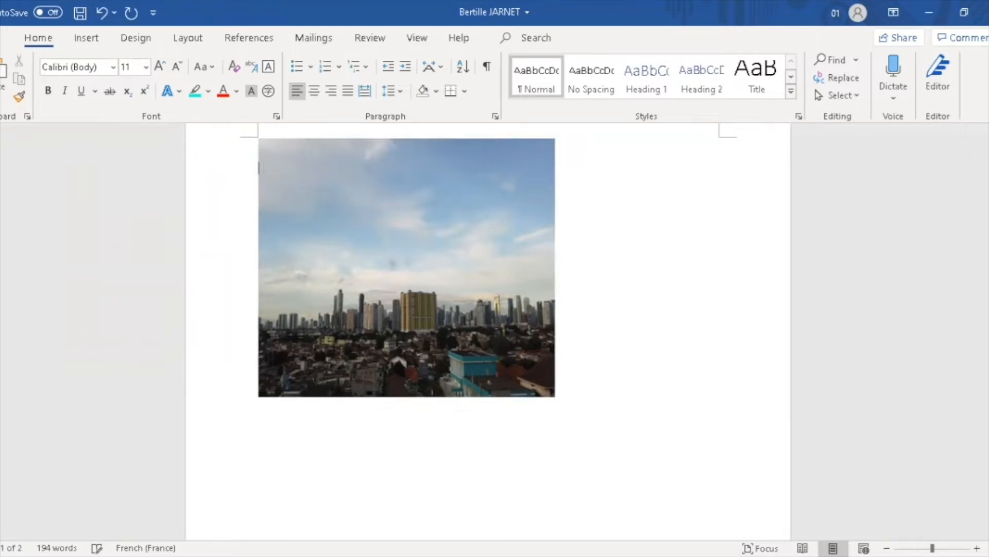
click(348, 205)
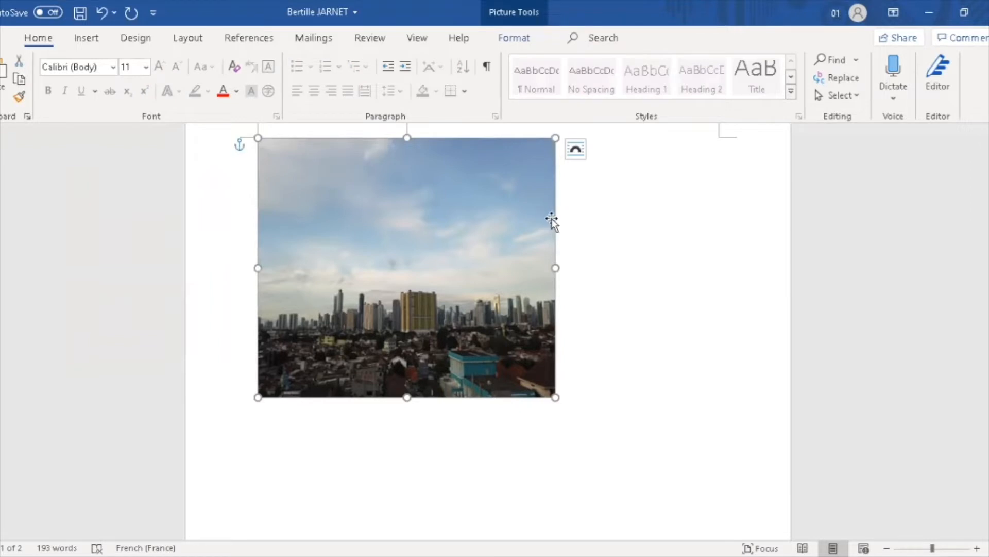
key(Delete)
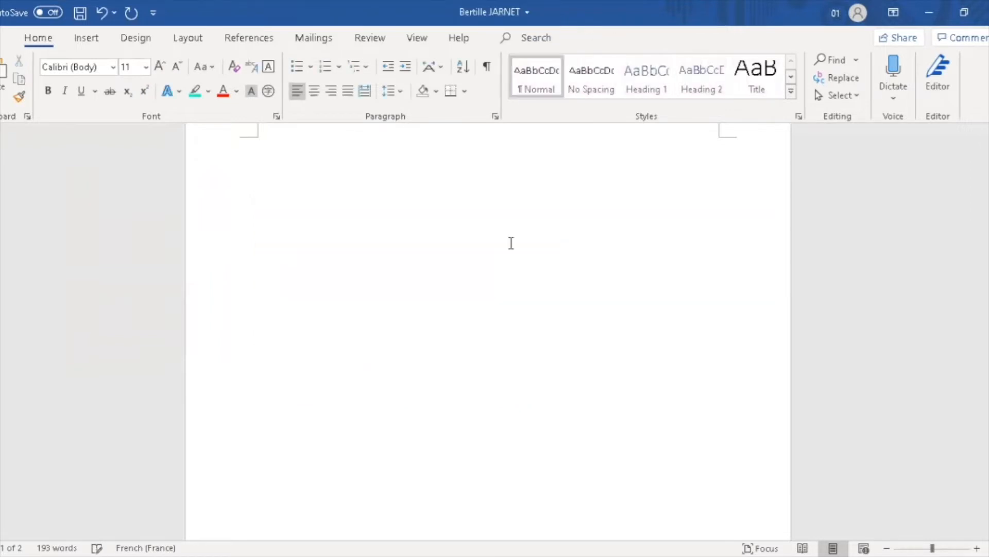
click(88, 39)
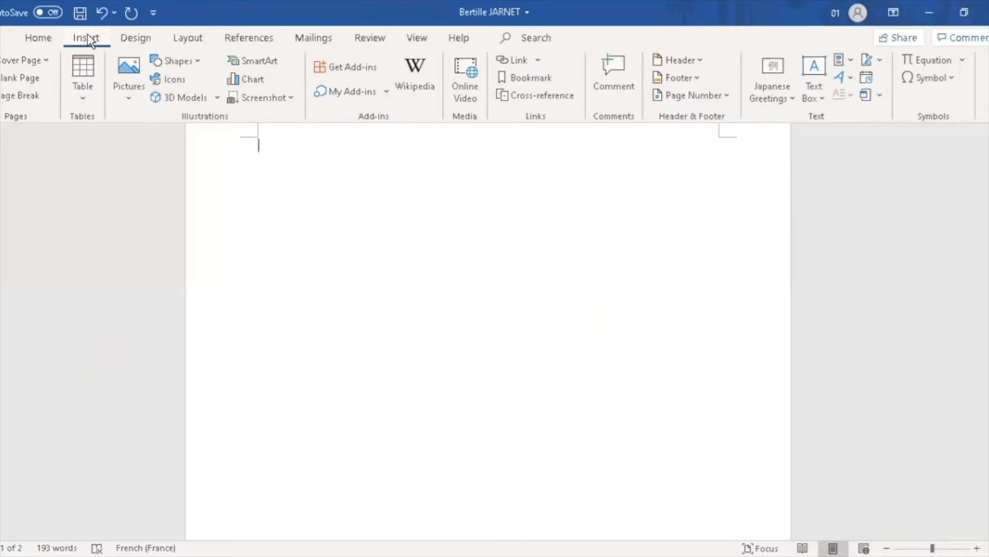
click(193, 61)
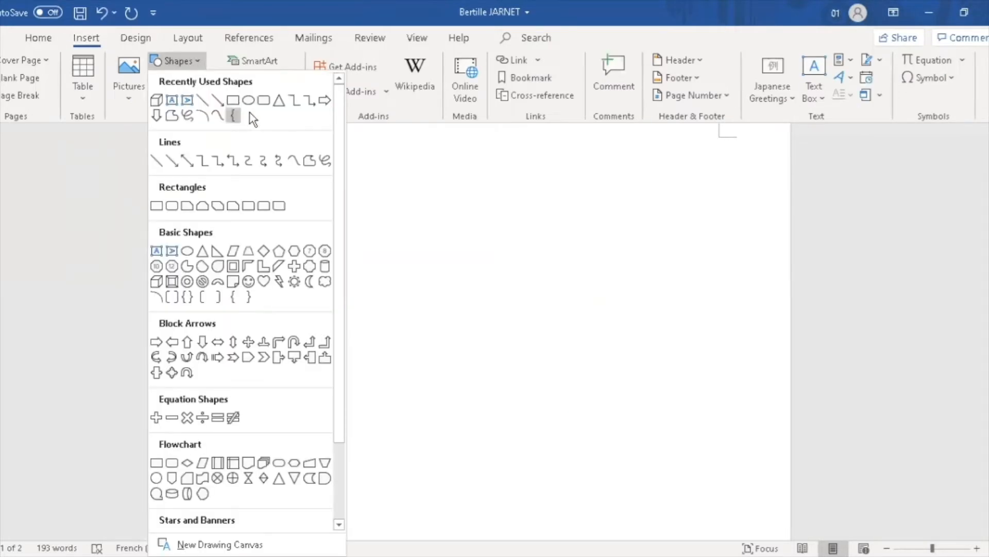
drag(337, 126, 338, 197)
scroll(337, 193, down, 1)
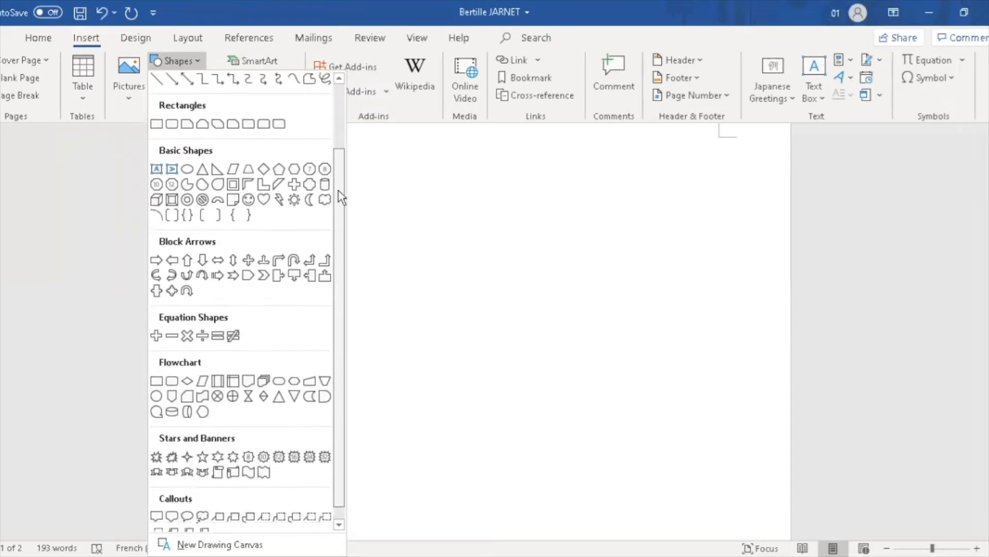
click(157, 377)
drag(267, 152, 431, 194)
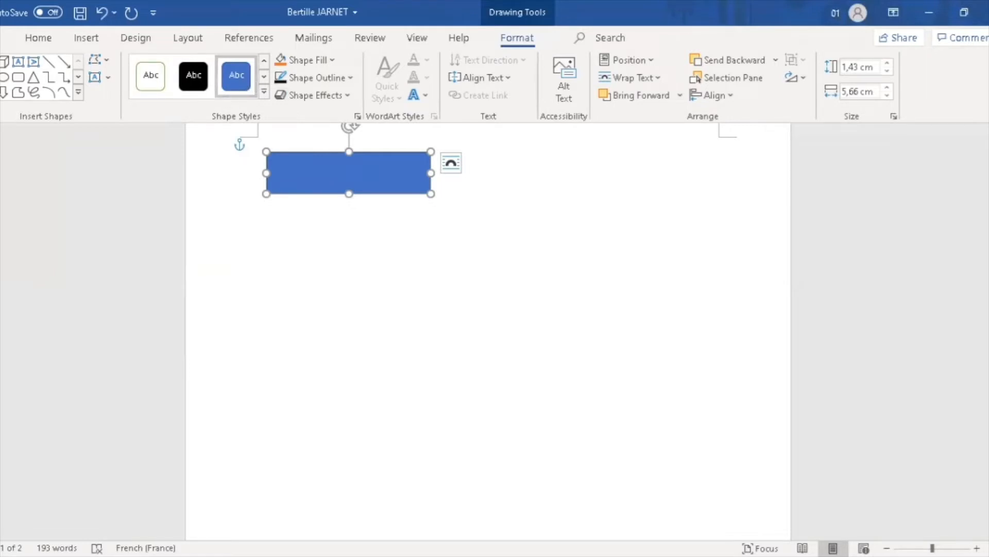
click(18, 78)
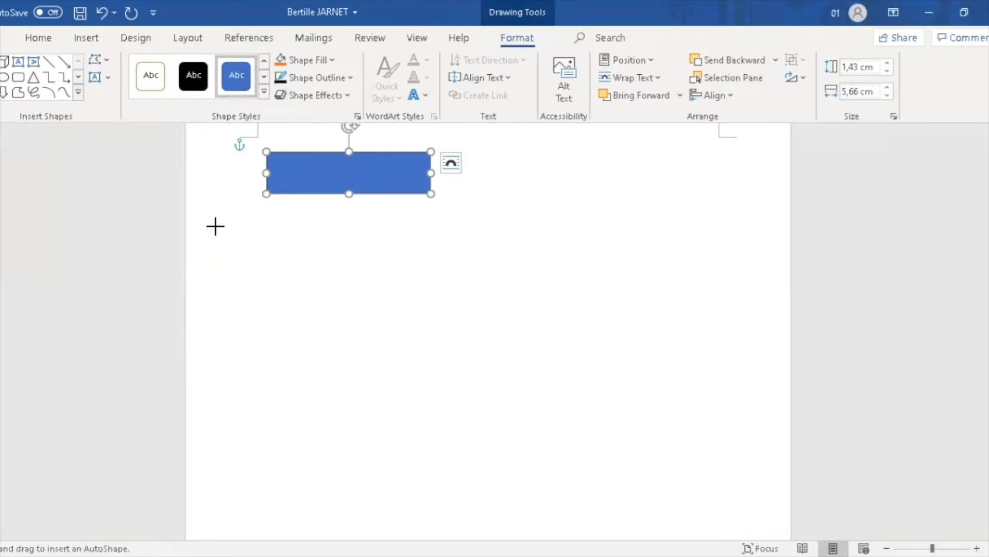
drag(264, 215, 429, 262)
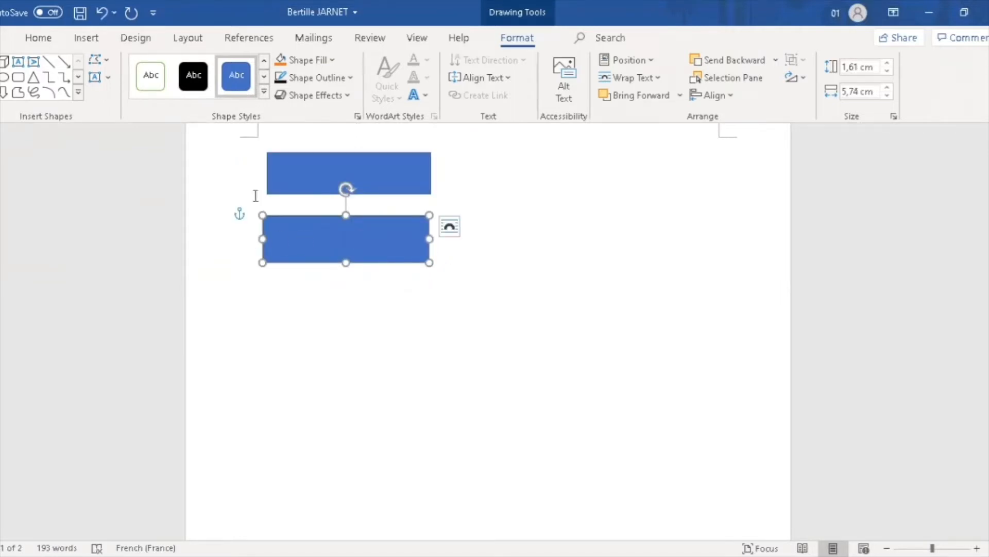
key(Delete)
click(291, 177)
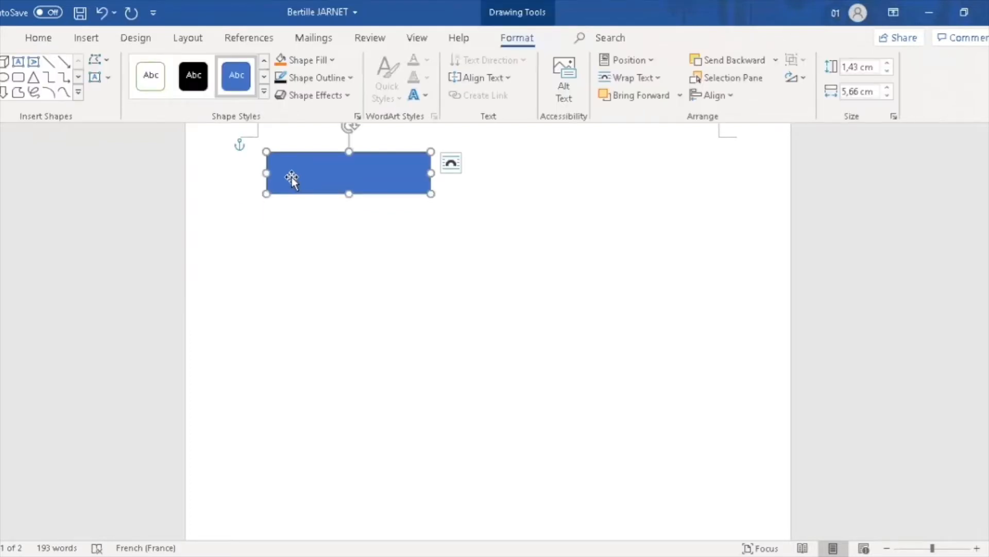
key(Delete)
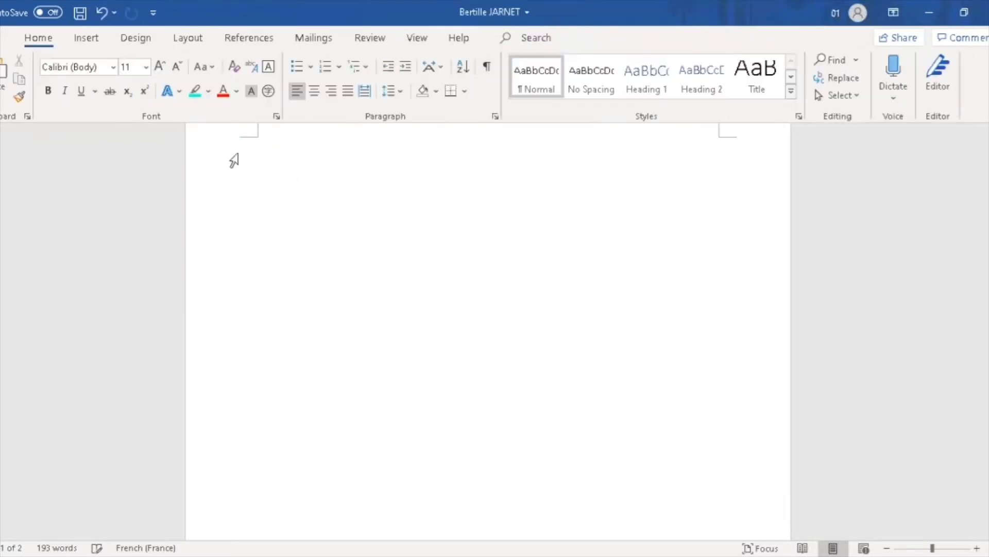
Insert the outlined ringing alarm-clock icon from the Icons library, leaving the solid one unselected
click(86, 40)
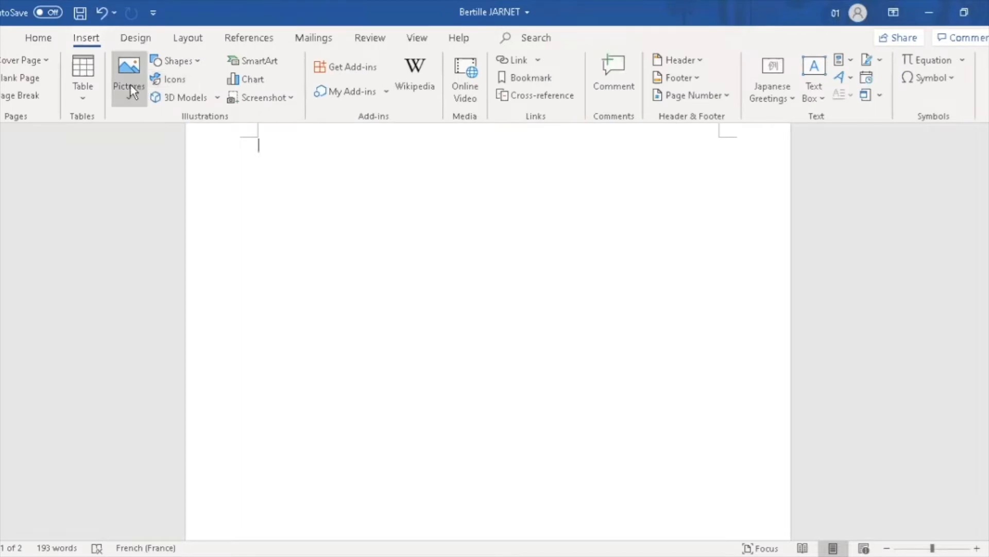
click(163, 79)
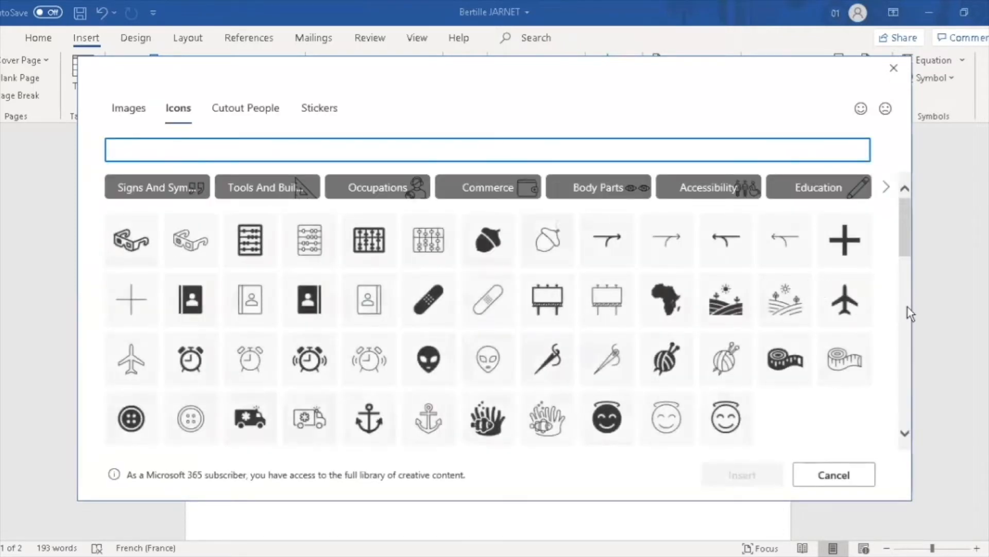
click(905, 264)
drag(904, 264, 905, 230)
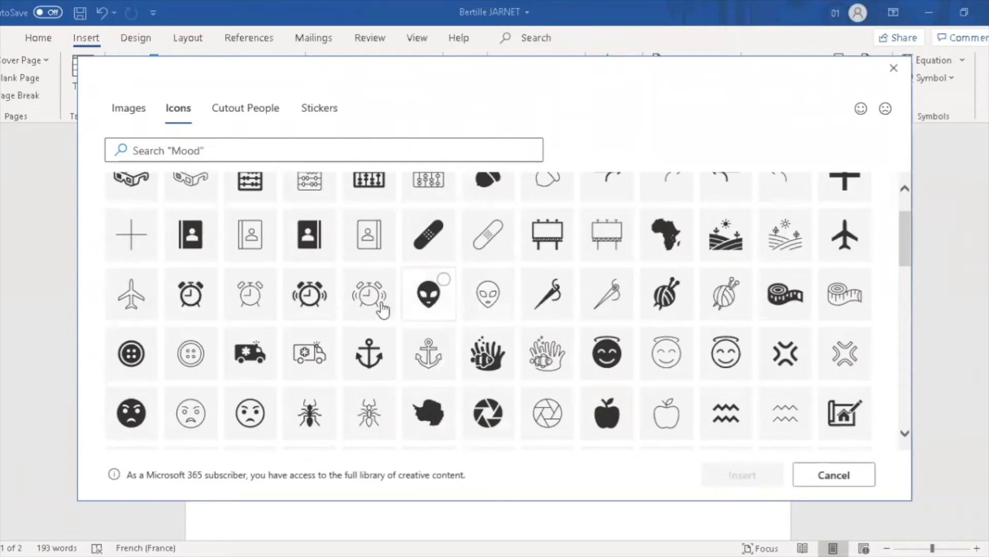
click(365, 276)
click(325, 282)
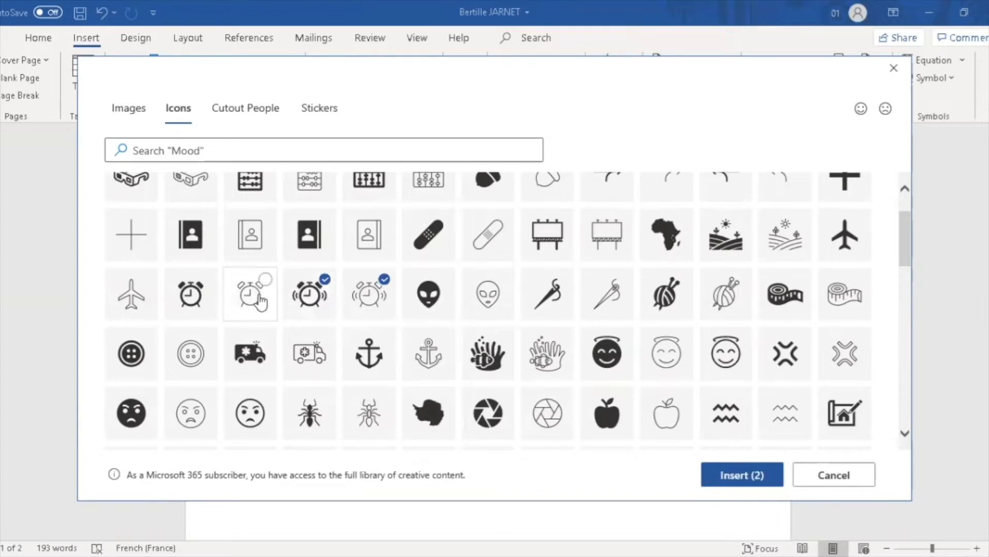
click(308, 293)
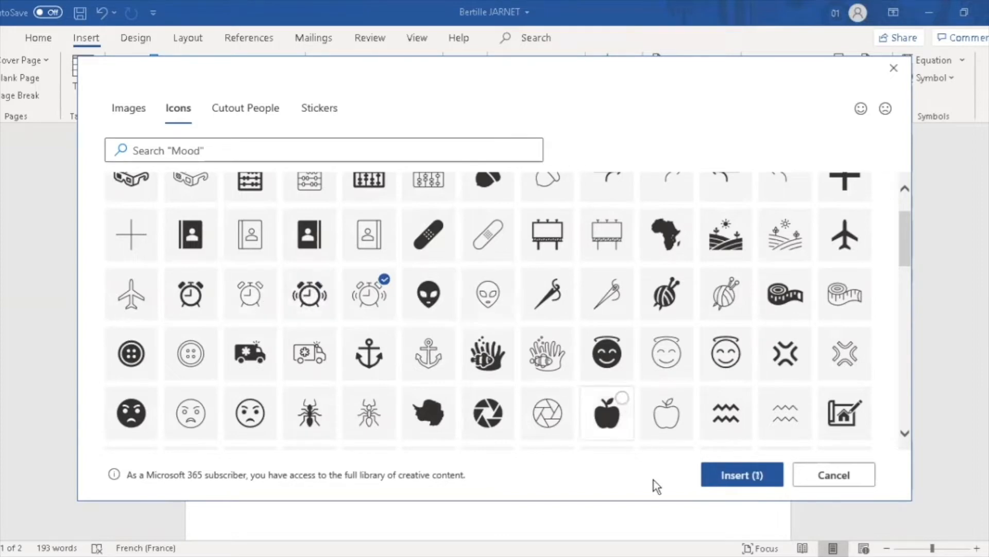
click(744, 475)
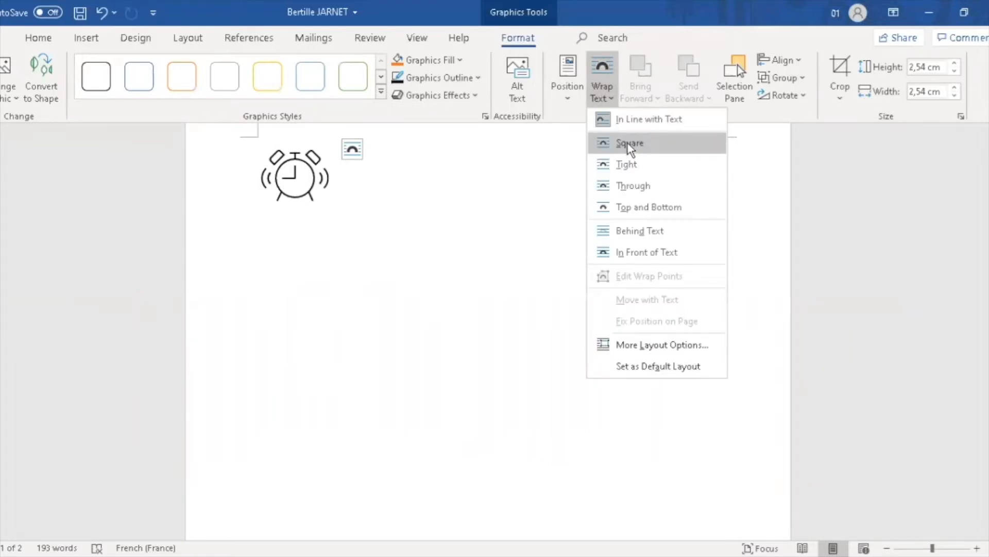
Wrap text Square around the clock icon, type and erase a test word, then delete the icon
click(628, 148)
click(350, 170)
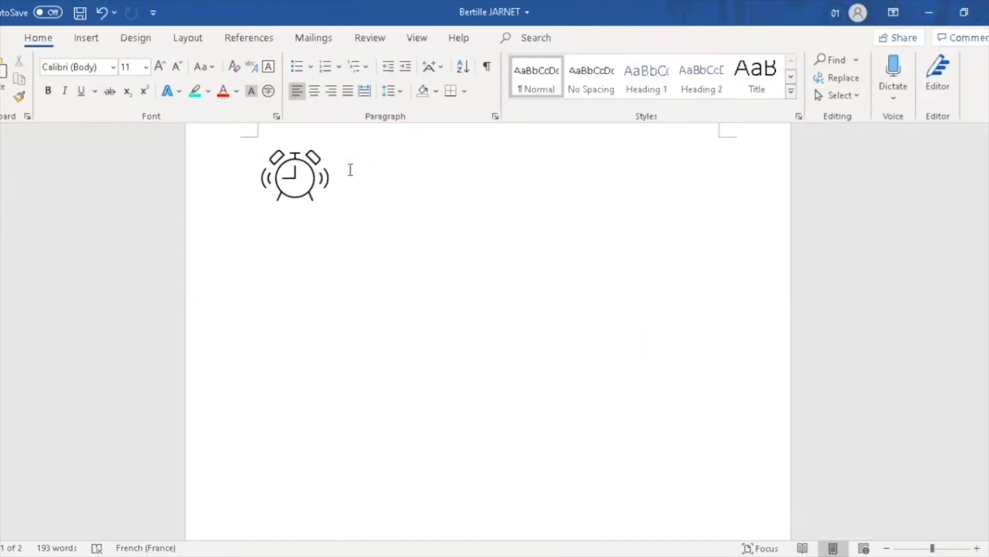
text(jama)
key(BackSpace)
key(BackSpace)
key(BackSpace)
key(BackSpace)
click(310, 180)
key(Delete)
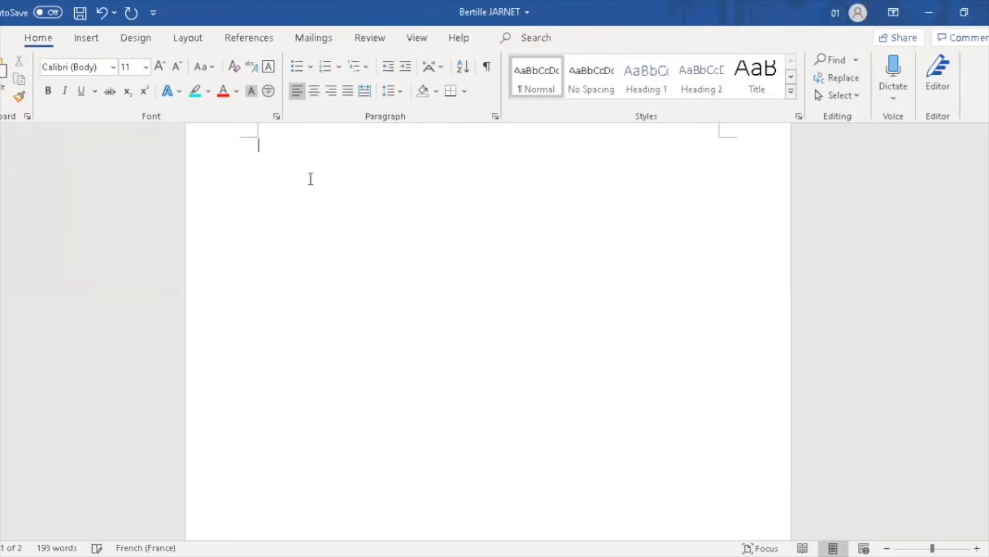
Insert the electronic keyboard 3D model from Electronics and Gadgets onto the first page
click(86, 39)
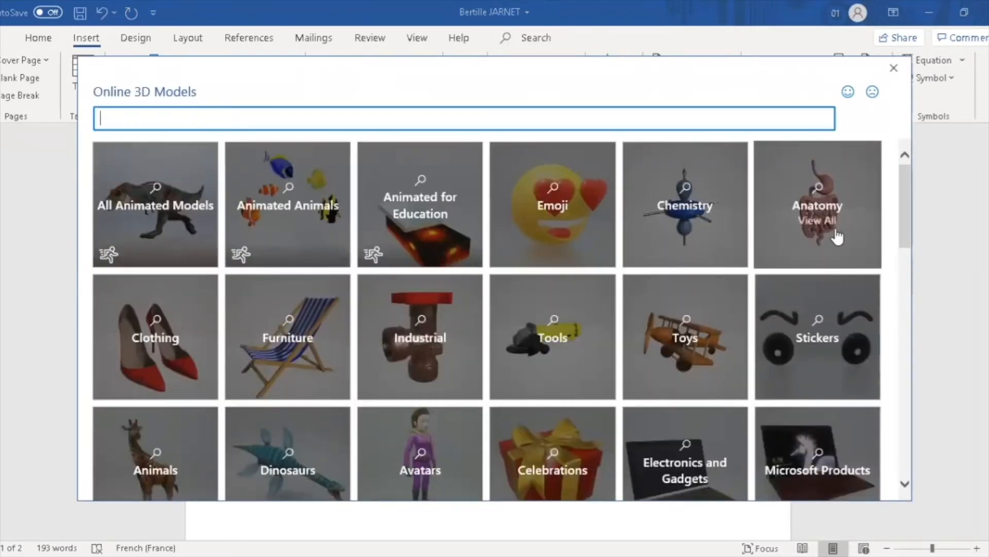
scroll(903, 226, down, 3)
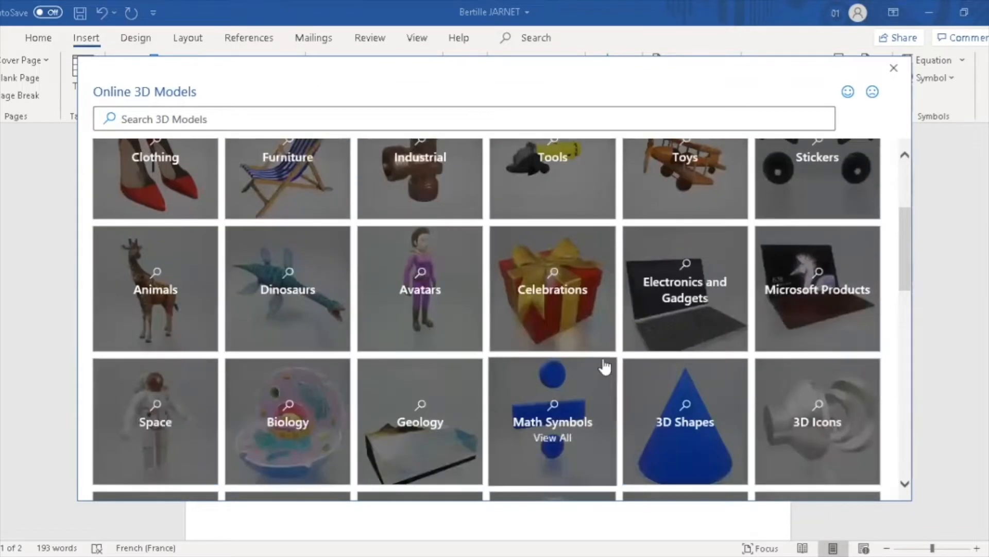
click(667, 330)
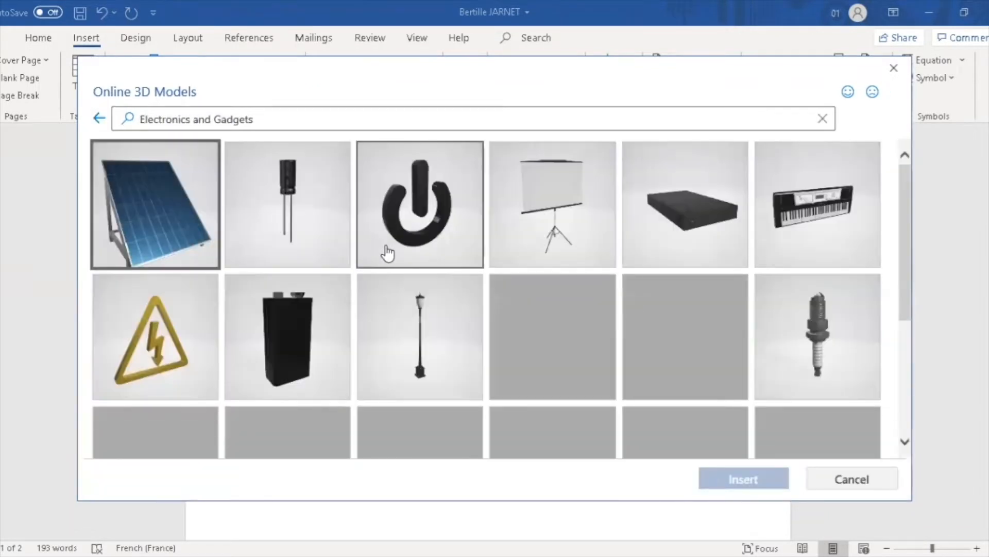
click(843, 214)
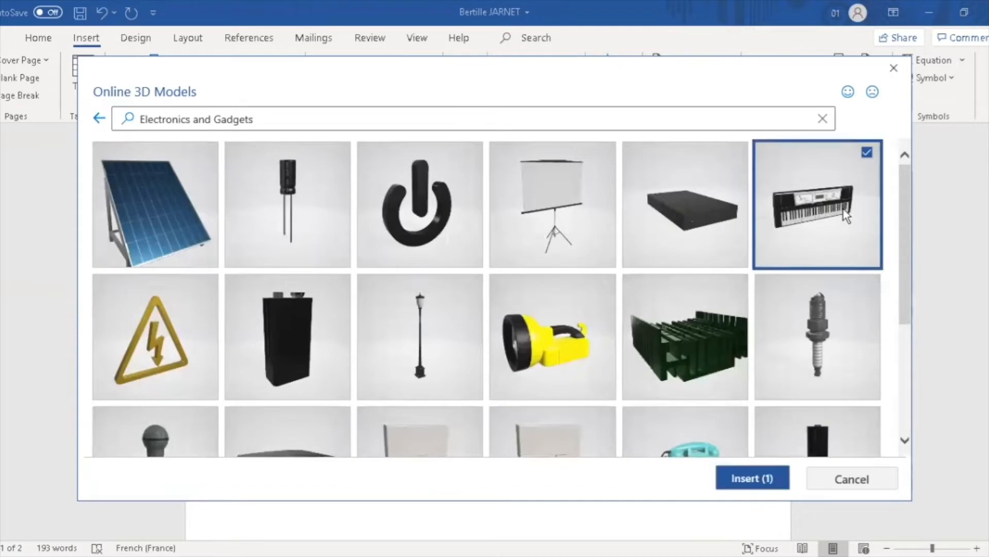
click(752, 482)
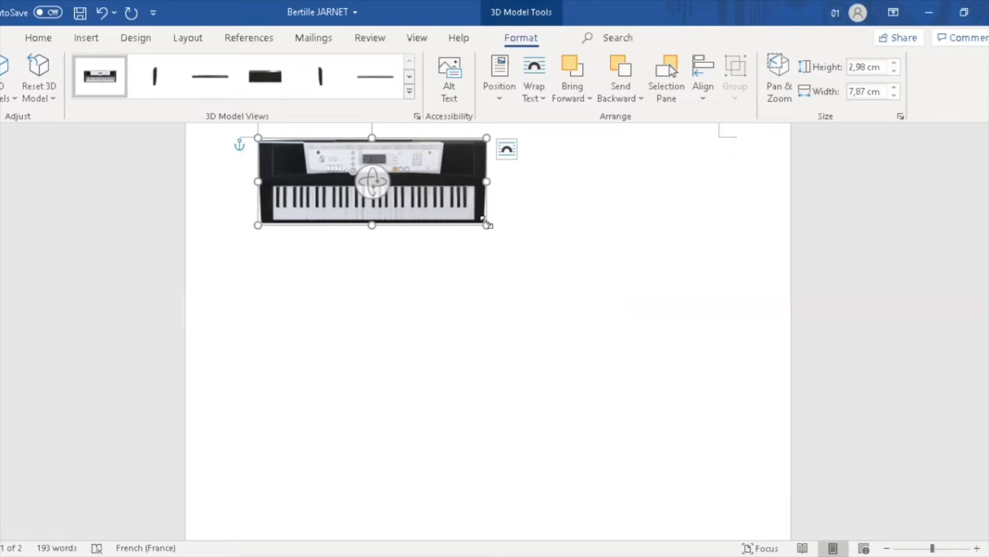
Rotate the keyboard model with its 3D rotation handle so it faces front
drag(372, 181, 419, 186)
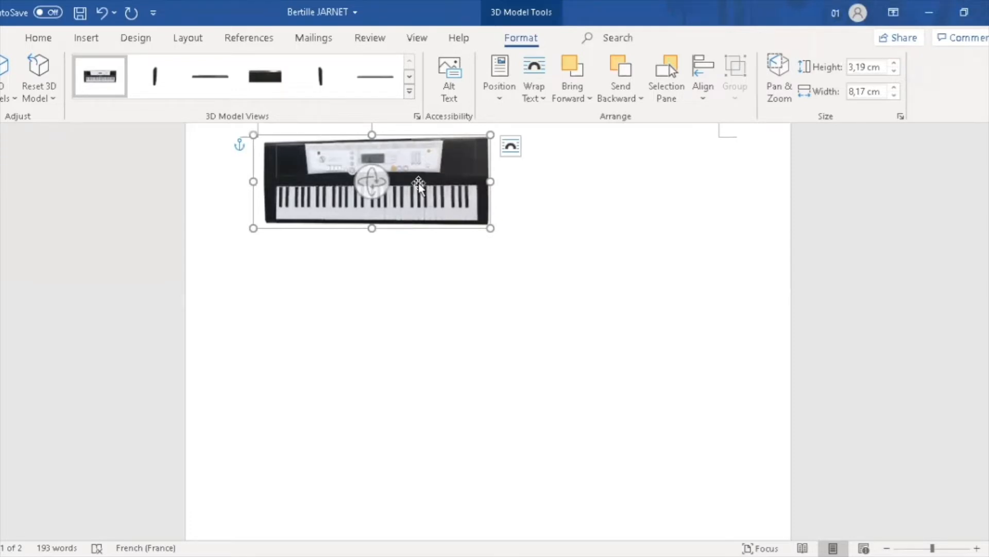
Use Pan & Zoom to enlarge the keyboard and shift it down within its frame
right_click(419, 183)
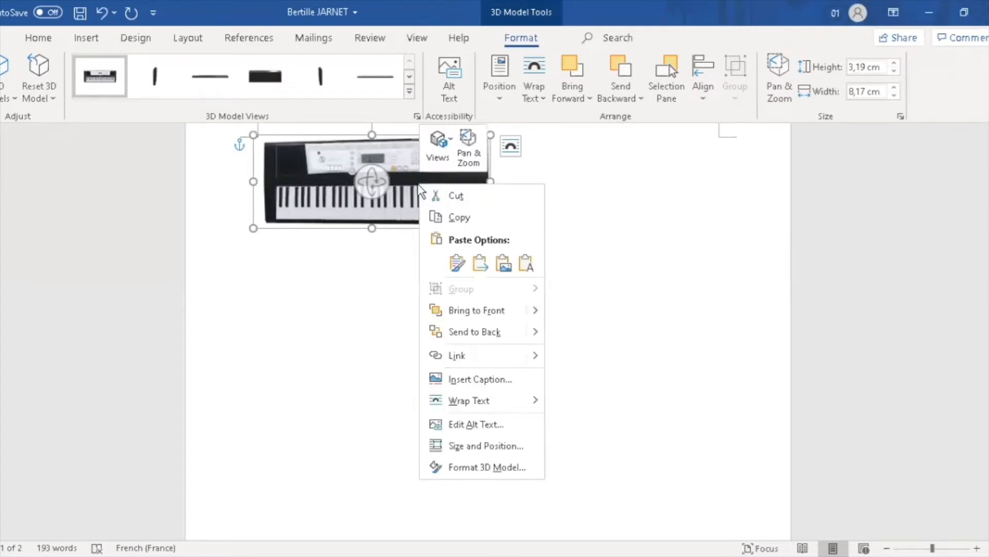
click(466, 149)
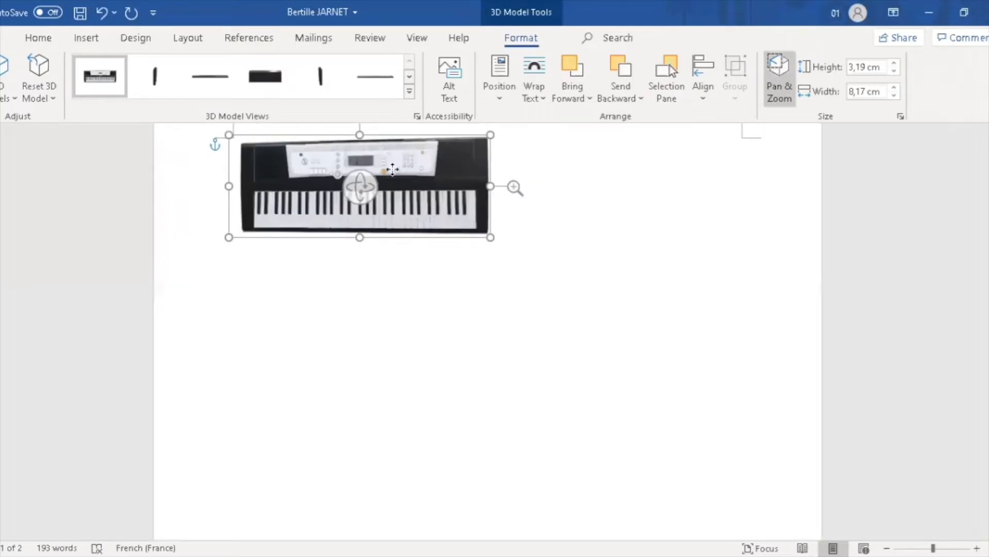
scroll(392, 170, up, 1)
drag(513, 181, 508, 144)
drag(394, 194, 393, 212)
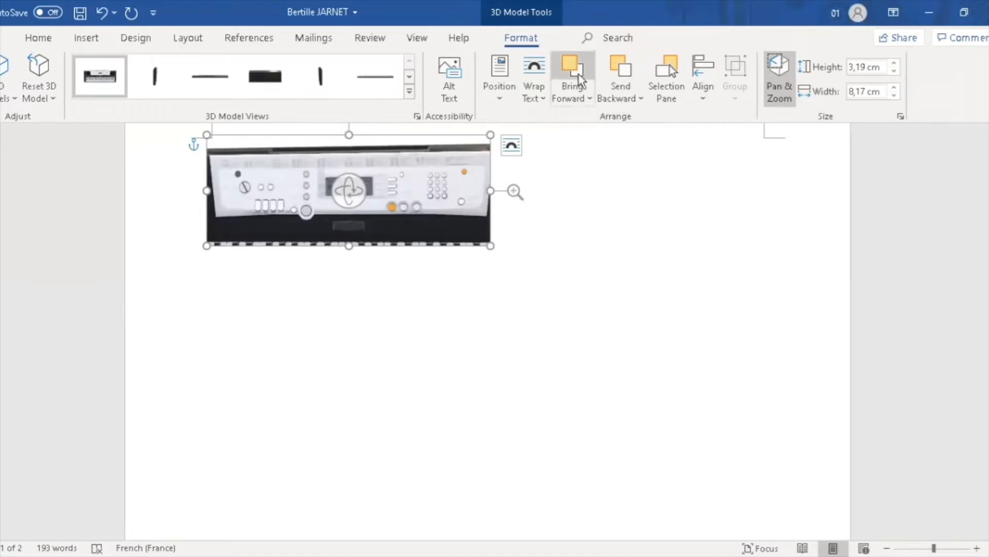
Set Square text wrapping on the model, test it with typed text, then delete the model
click(535, 91)
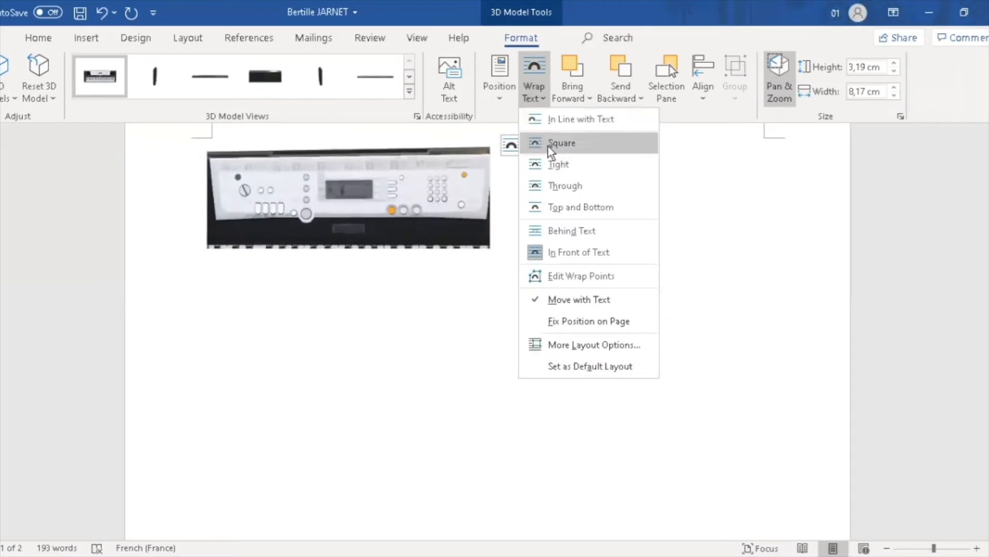
click(550, 145)
click(534, 178)
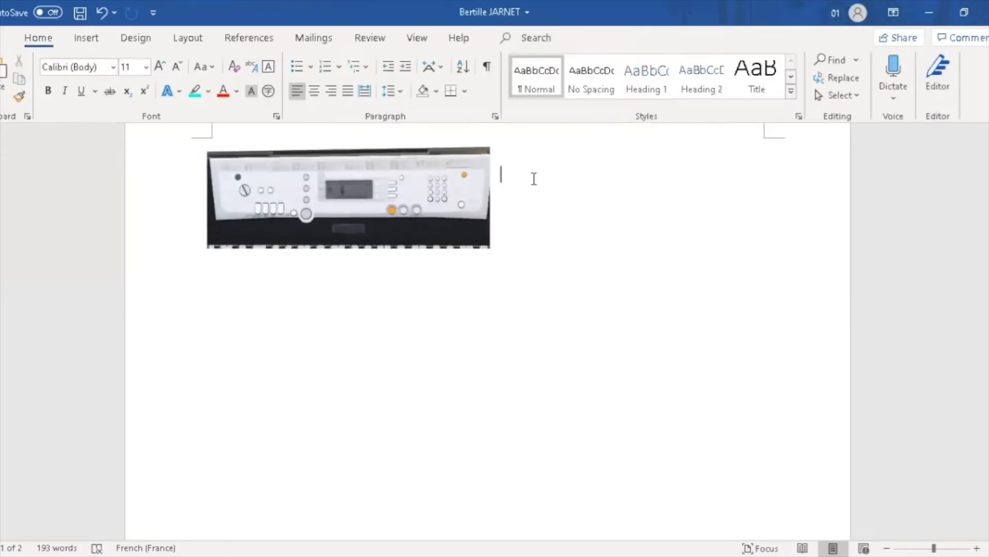
text(piano)
key(BackSpace)
key(BackSpace)
key(BackSpace)
key(BackSpace)
key(BackSpace)
click(444, 196)
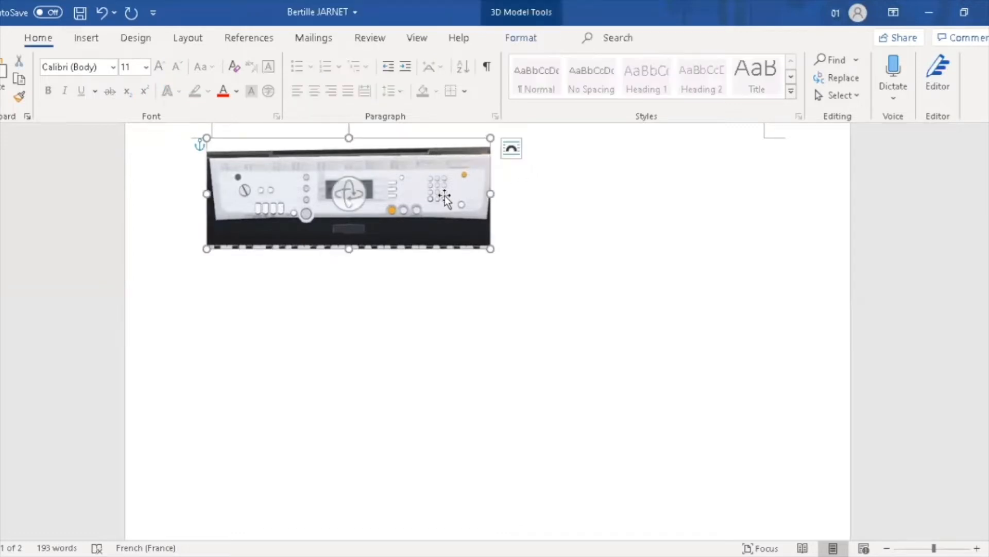
key(Delete)
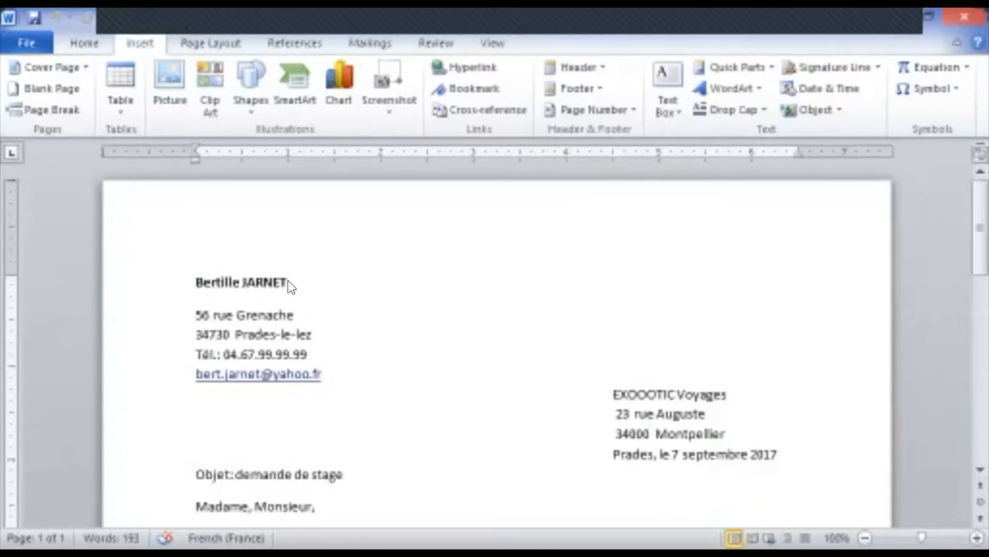
key(Down)
key(Down)
key(Down)
key(Down)
key(Down)
key(Down)
key(Down)
key(Down)
key(Down)
key(Down)
key(Down)
key(Down)
key(Down)
key(Down)
key(Down)
key(Down)
key(Down)
key(Down)
key(Down)
key(Down)
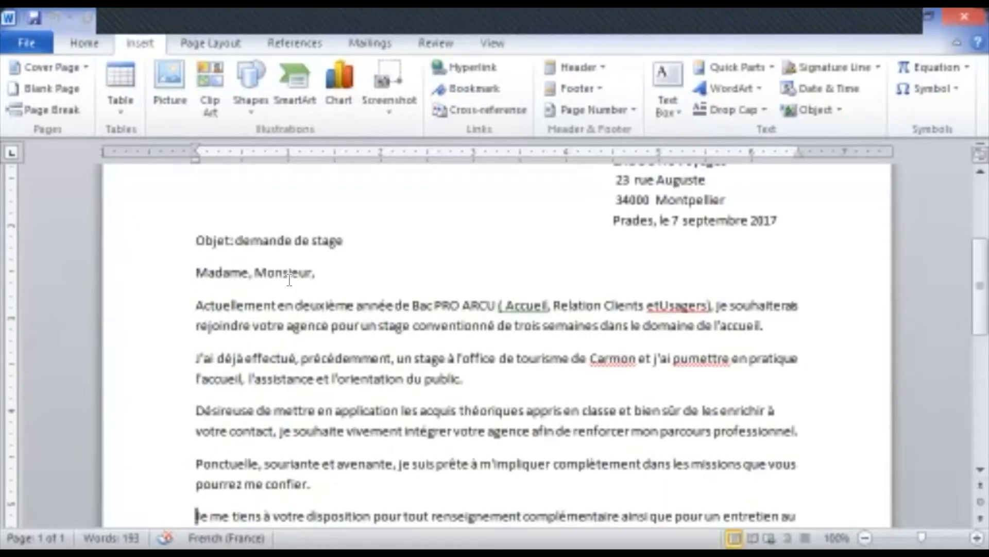
key(Down)
key(Down)
key(Down)
key(Down)
key(Down)
key(Down)
key(Down)
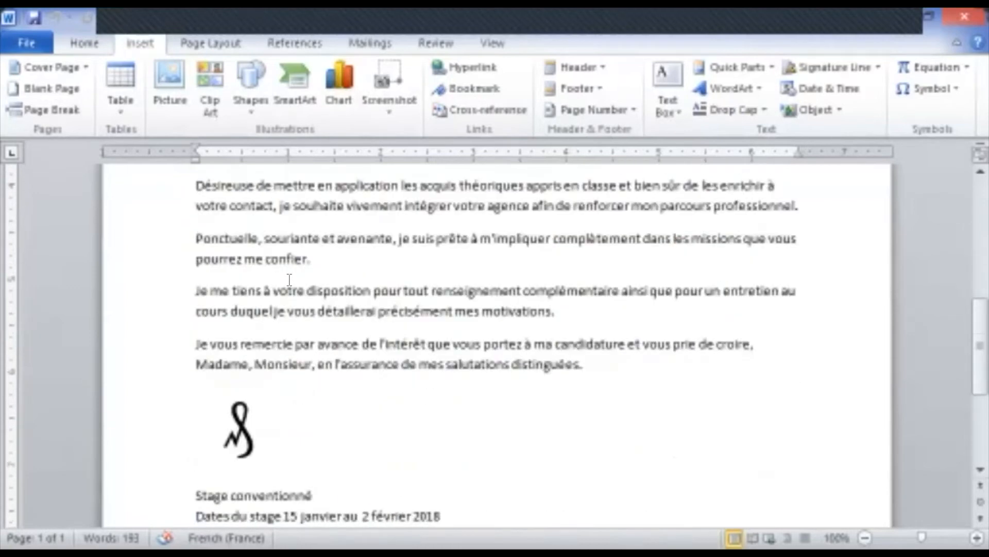
key(Up)
key(Up)
key(Up)
key(Up)
key(Up)
key(Up)
key(Up)
key(Up)
key(Up)
key(Up)
key(Up)
key(Up)
key(Up)
key(Up)
key(Up)
key(Up)
key(Up)
key(Up)
key(Up)
key(Up)
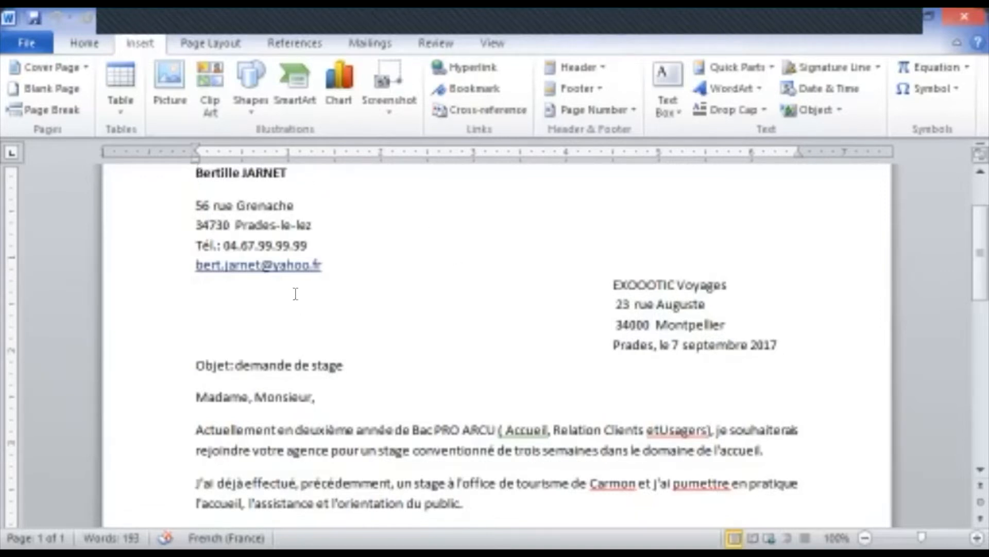
click(298, 101)
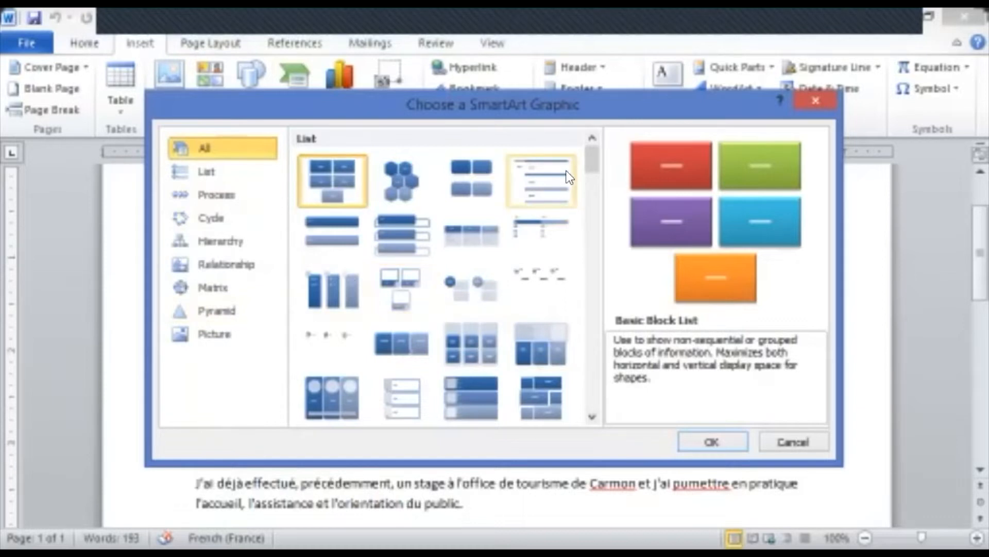
drag(593, 163, 586, 85)
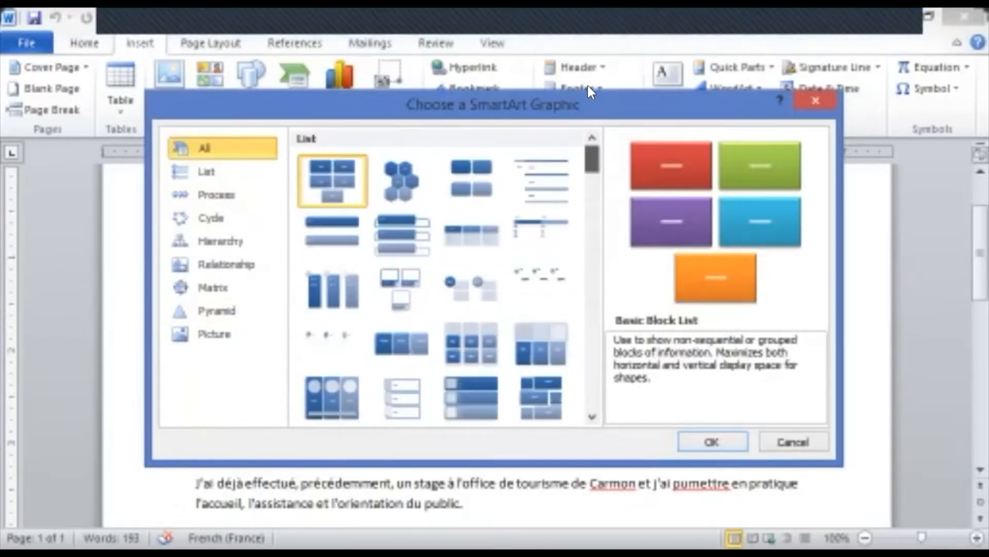
click(792, 442)
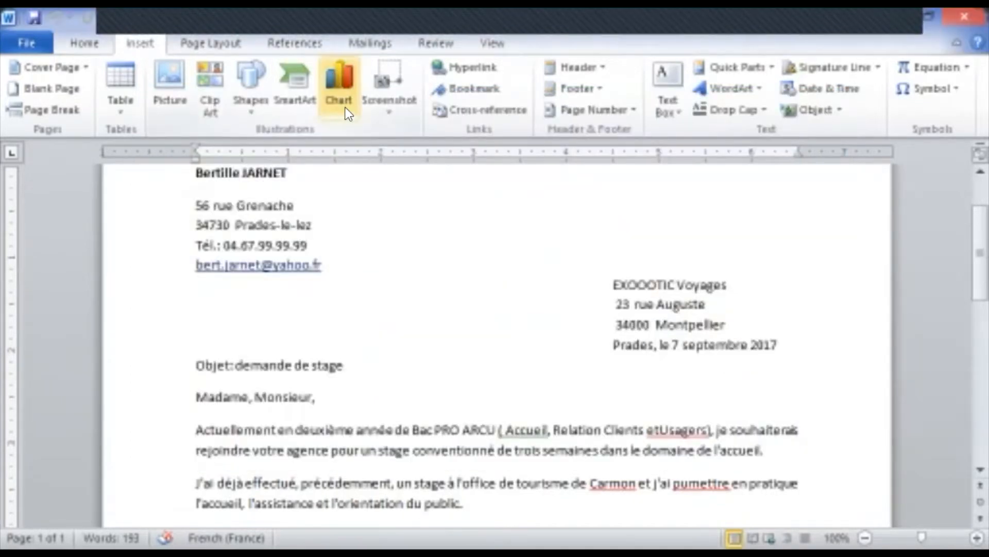
Open Insert Chart and browse the Templates, Column, Line, Pie, Bar and Area types
click(344, 76)
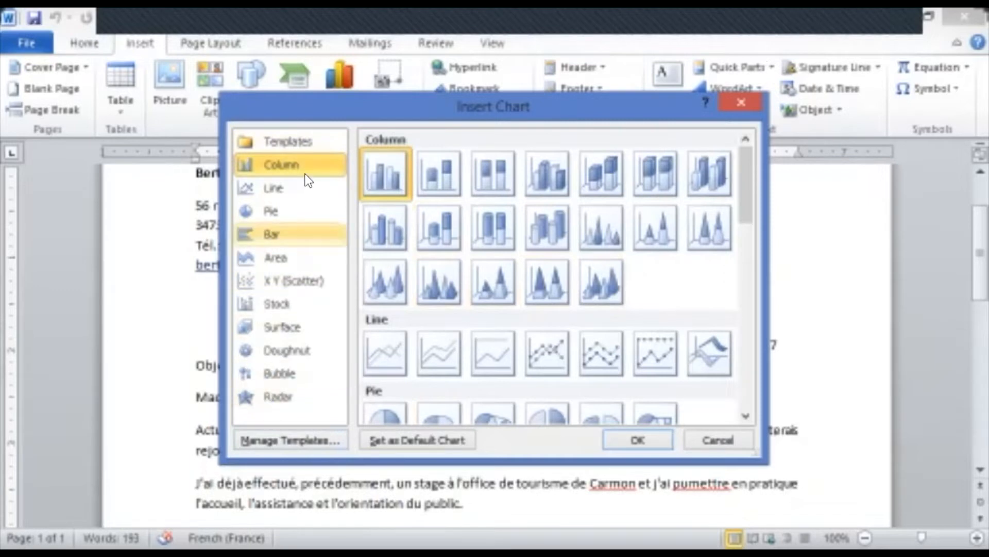
click(288, 141)
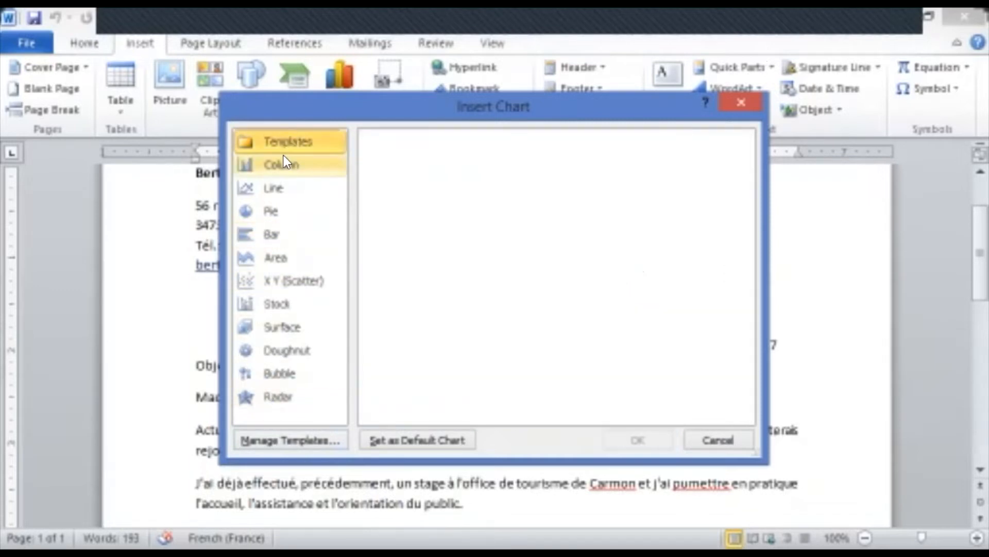
click(283, 157)
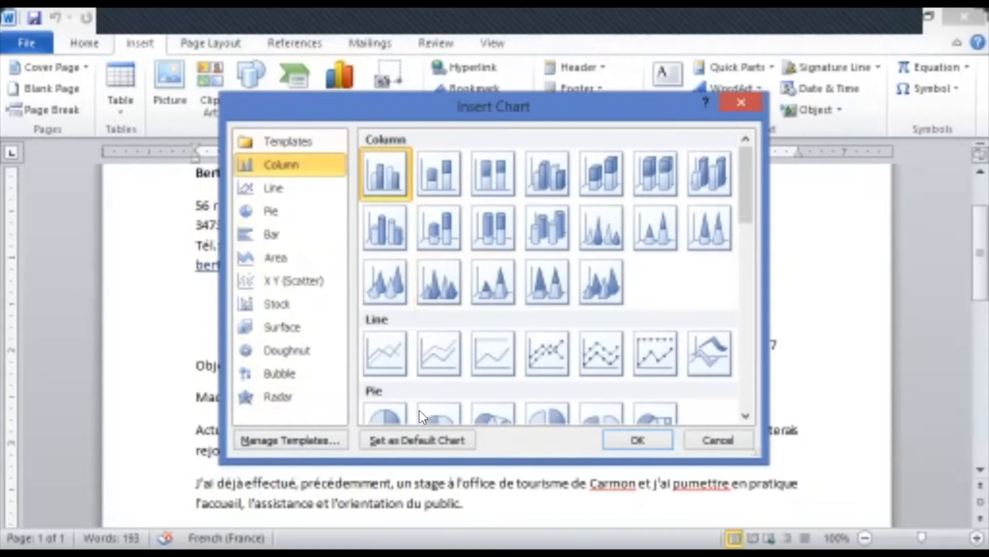
click(274, 190)
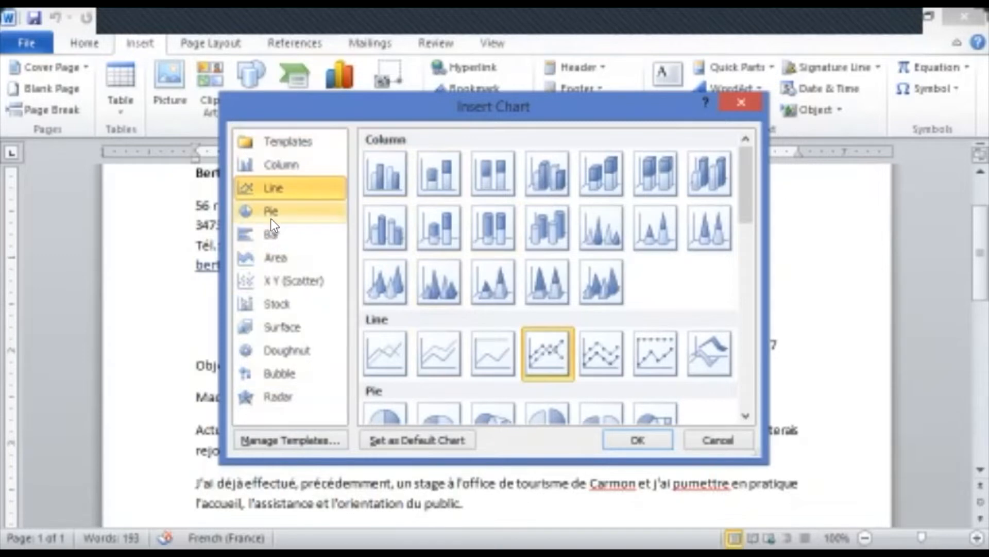
click(271, 219)
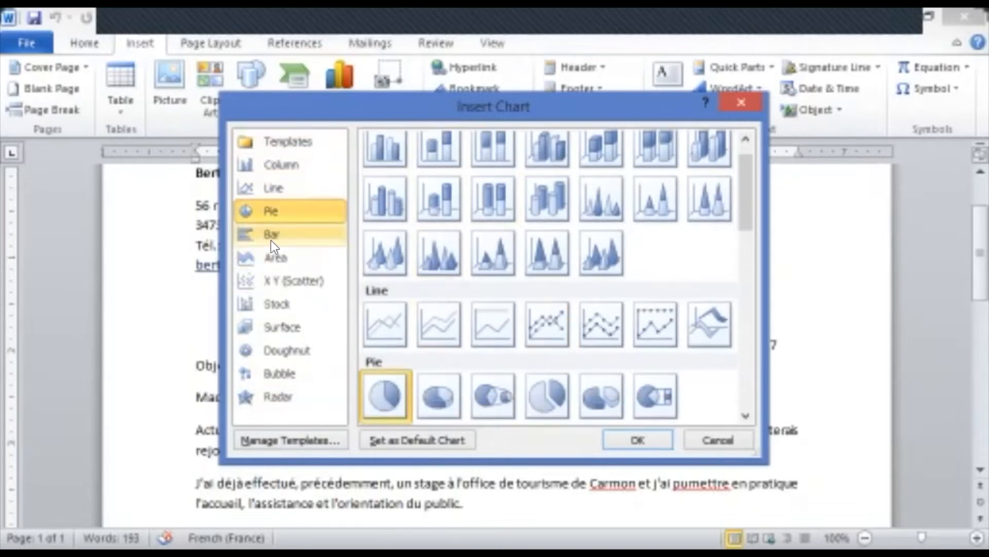
click(271, 240)
click(274, 256)
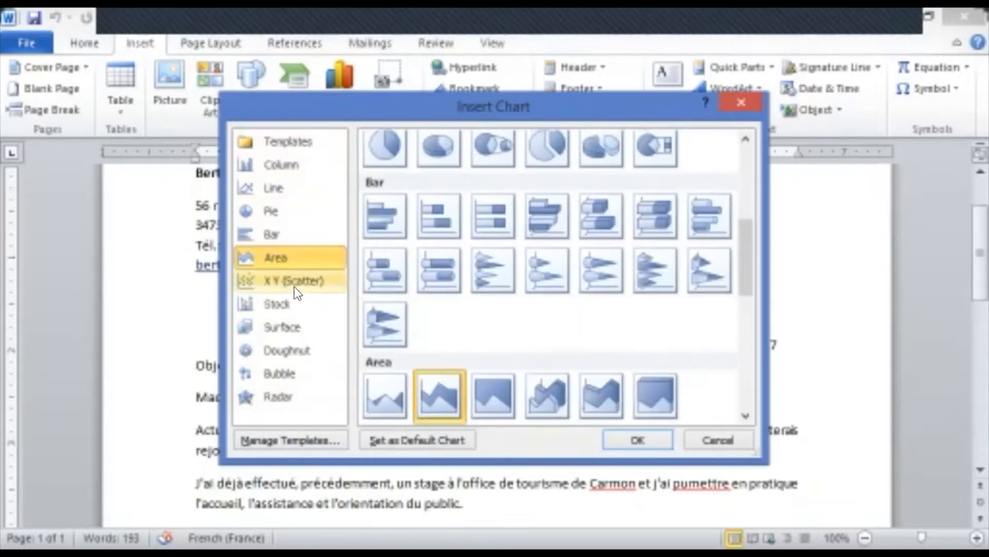
Preview Scatter, Stock, Surface, Doughnut, Bubble and Radar charts, then cancel without inserting
click(291, 283)
click(290, 298)
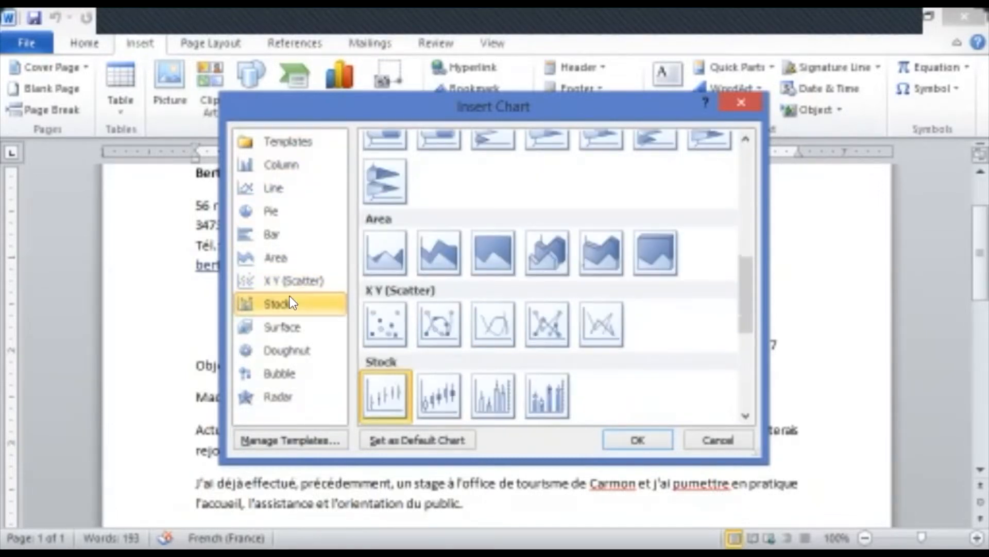
click(299, 328)
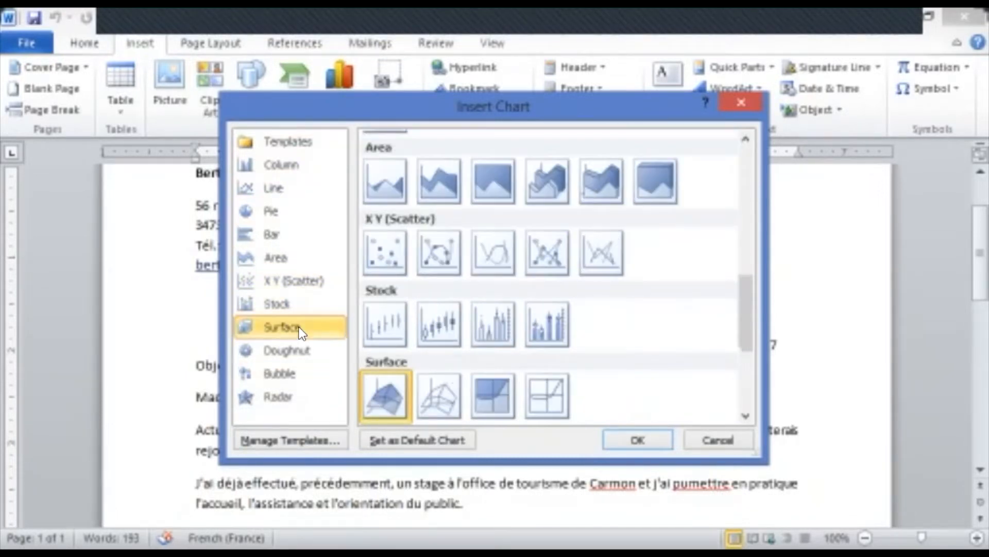
click(281, 350)
click(297, 378)
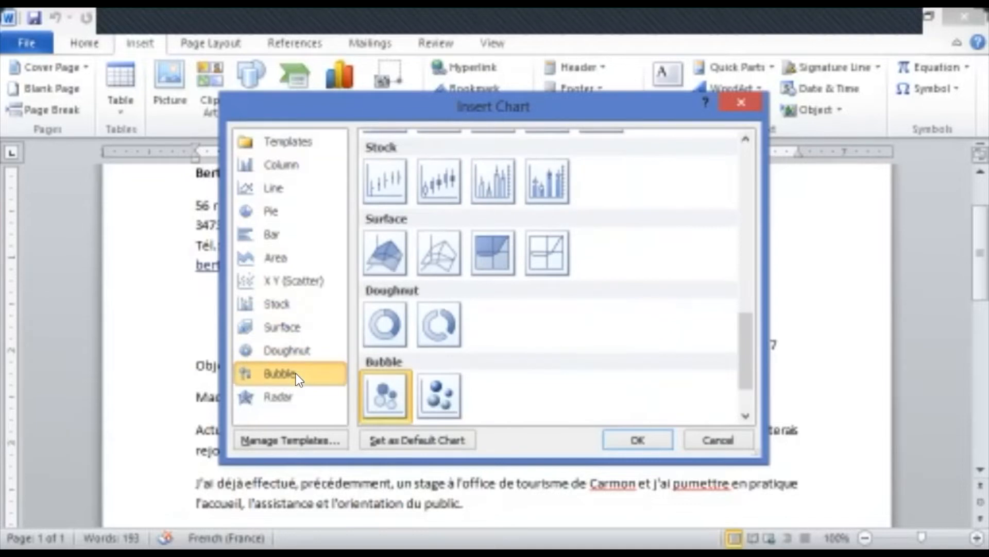
click(284, 398)
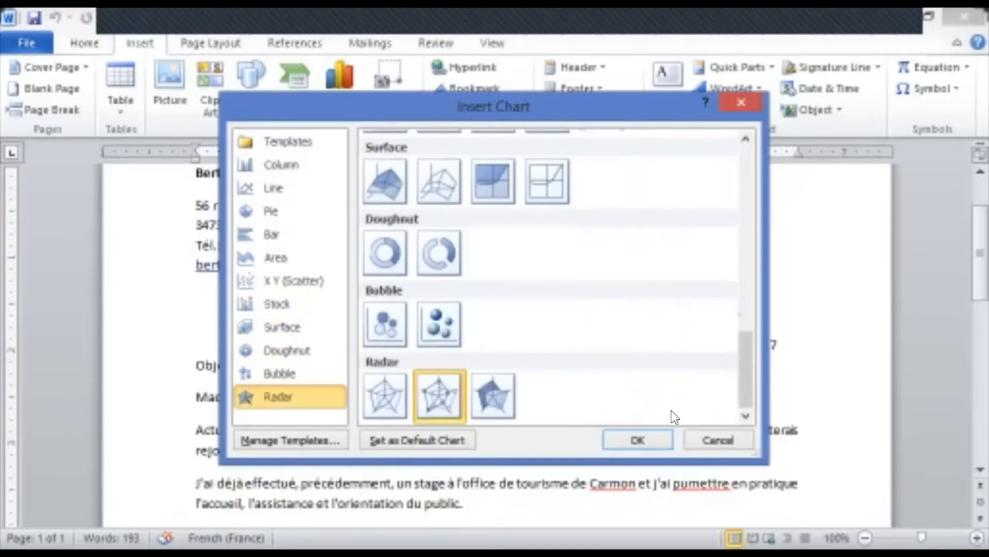
click(718, 442)
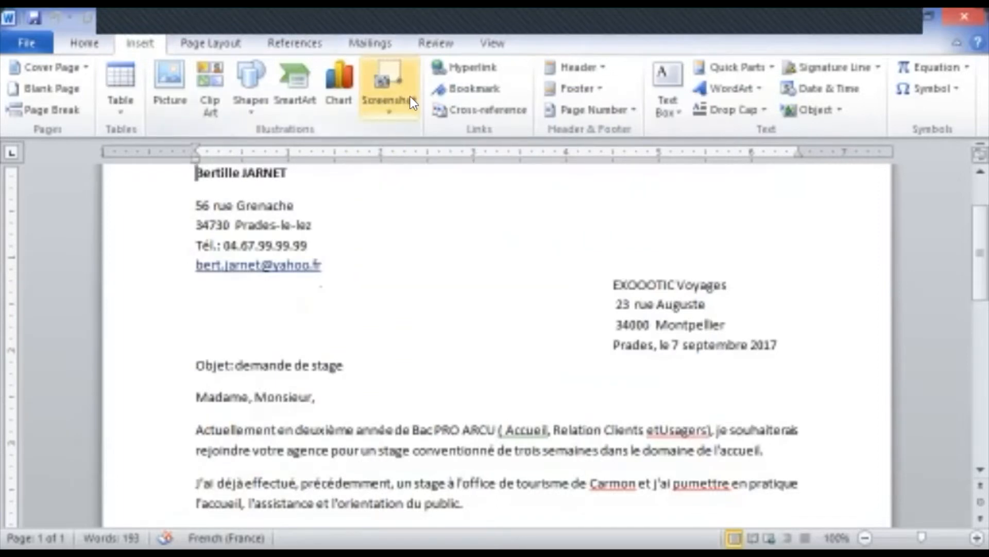
Show the Screenshot capture options and dismiss them without capturing anything
click(391, 118)
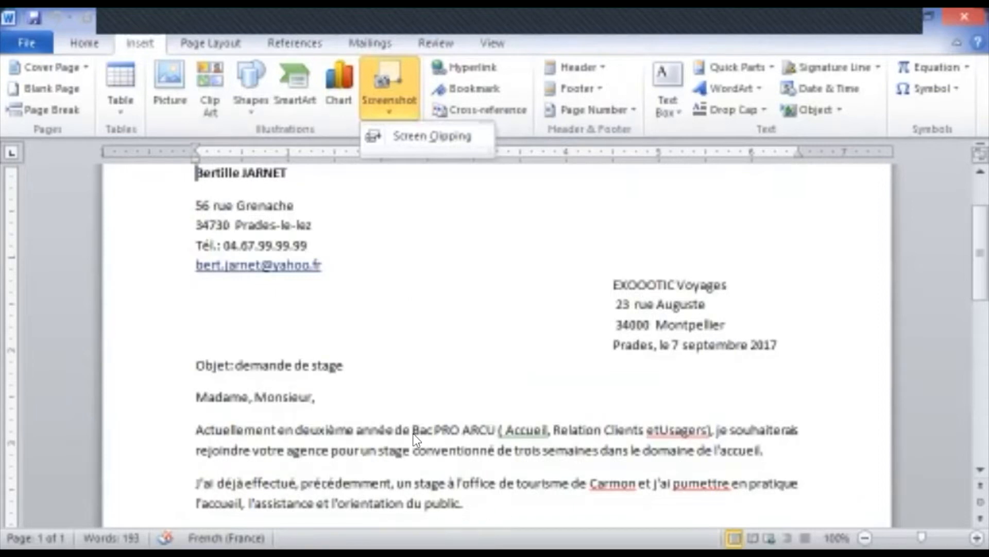
click(407, 325)
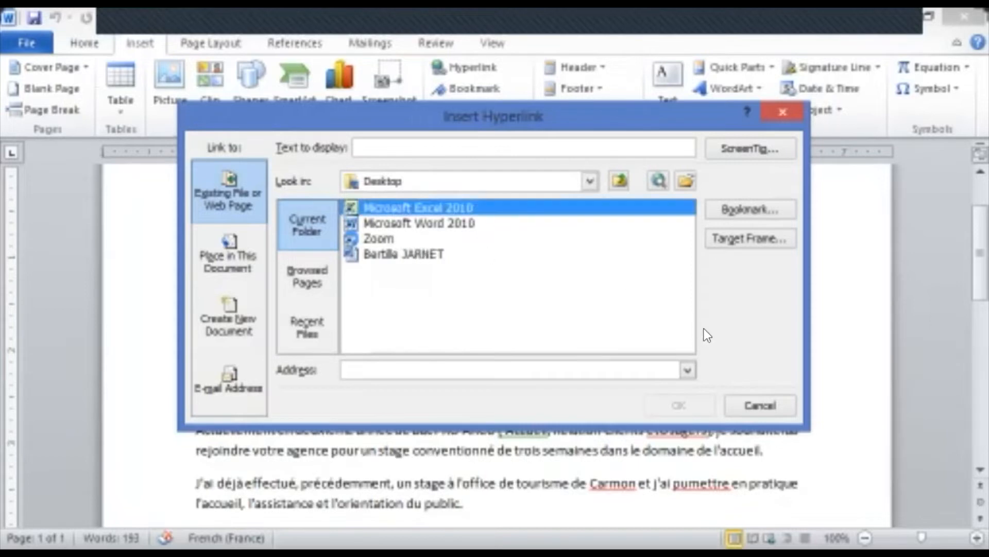
Try the Excel 2010 shortcut and the letter as link targets, then cancel without linking
click(363, 205)
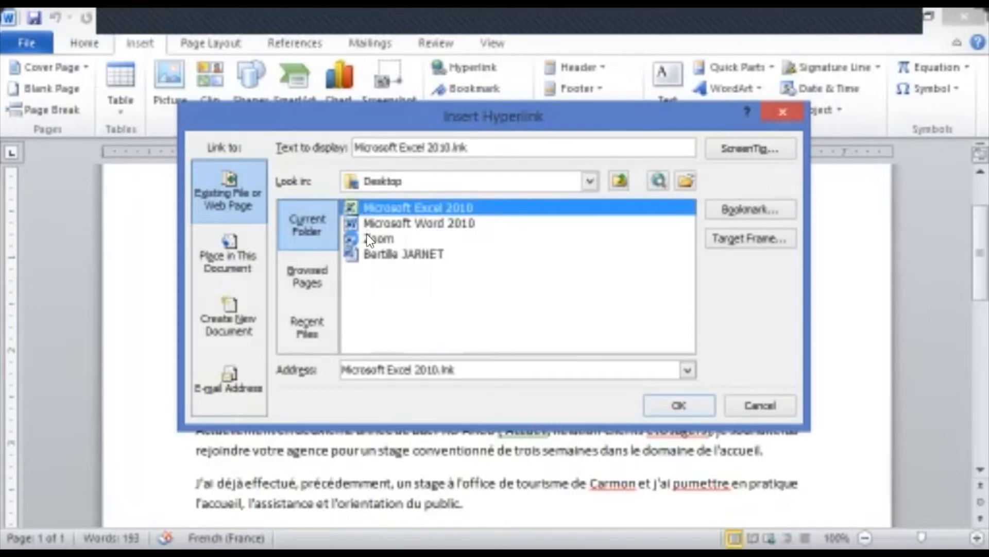
click(375, 255)
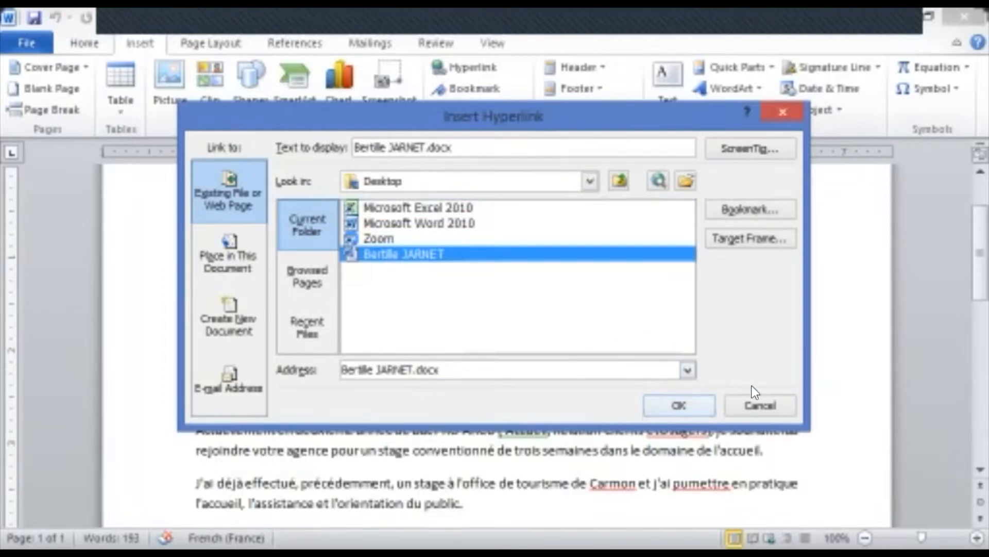
click(774, 413)
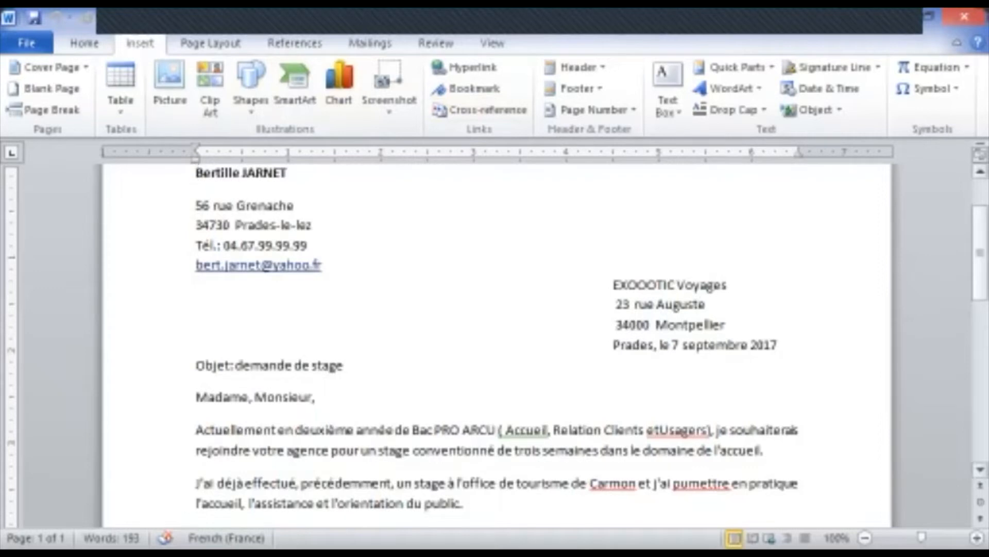
Scroll down through the internship letter
scroll(497, 344, down, 10)
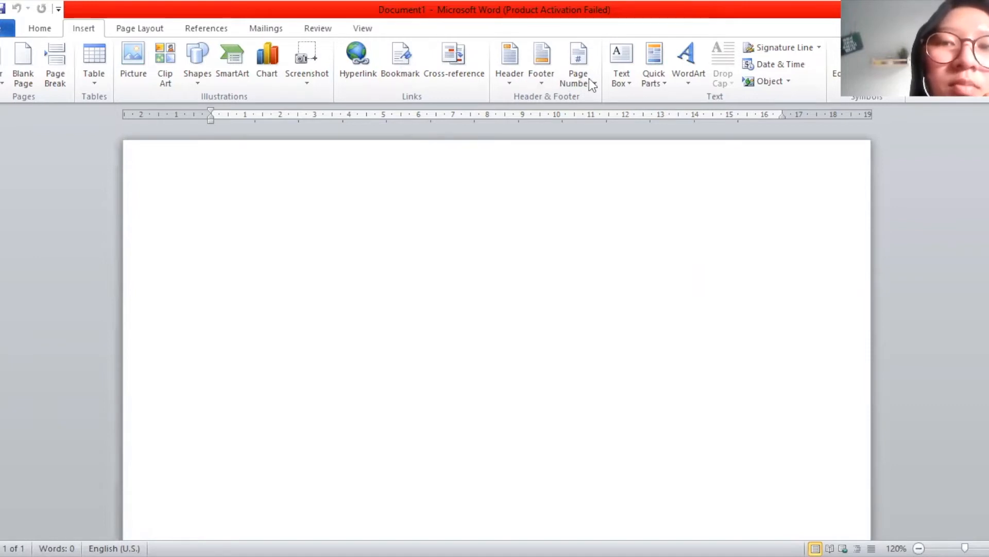
click(45, 31)
click(81, 28)
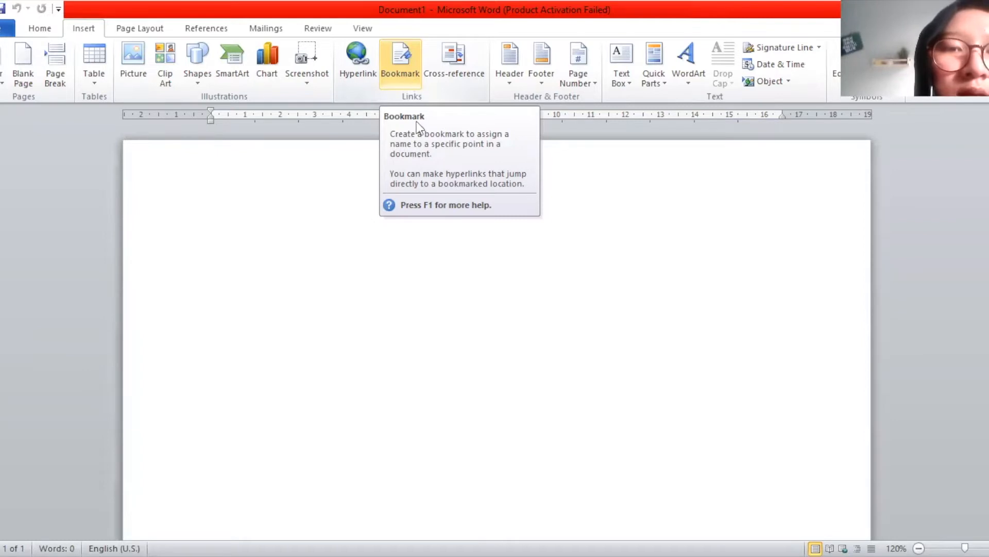
In Bookmark, toggle sorting by Location then Name, close it, and open Cross-reference
click(410, 76)
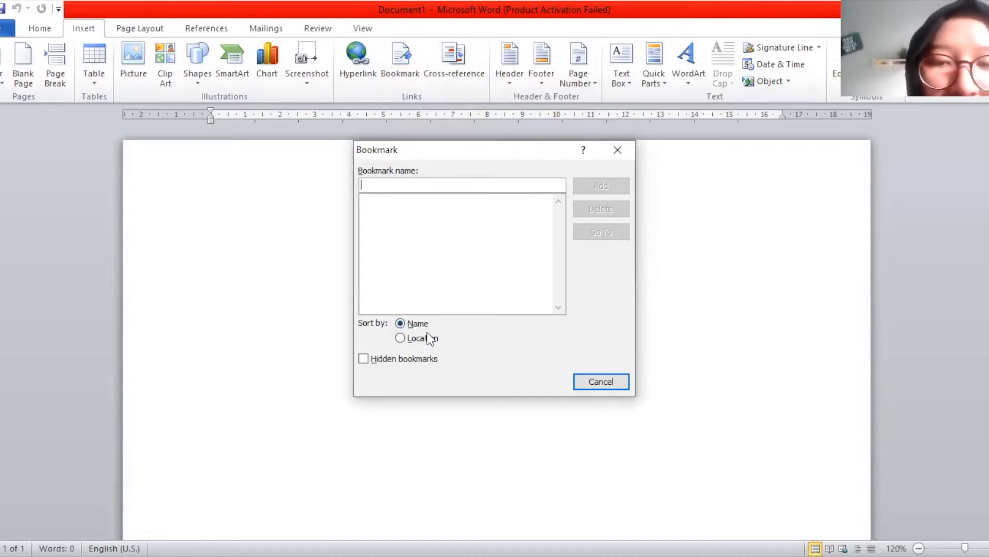
click(405, 338)
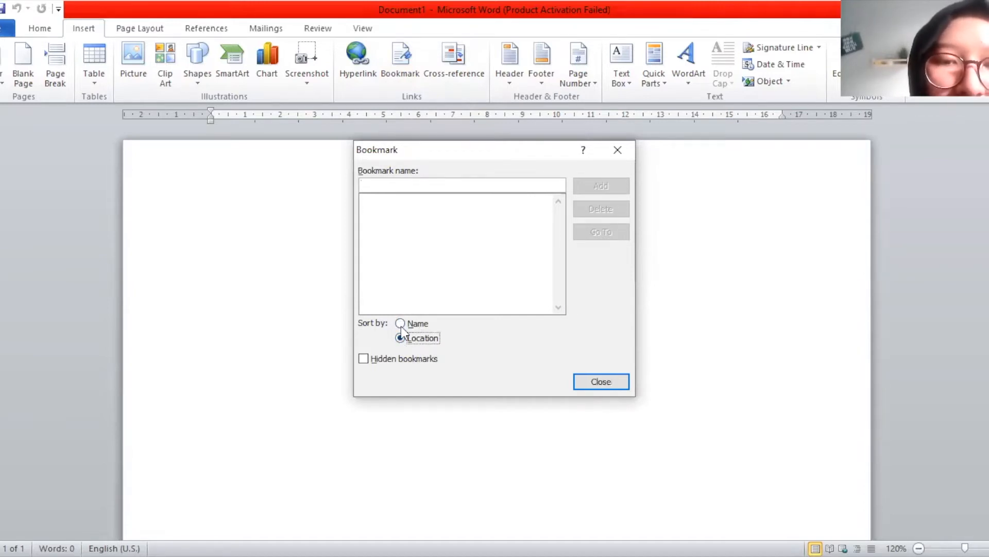
click(401, 325)
click(616, 154)
click(448, 60)
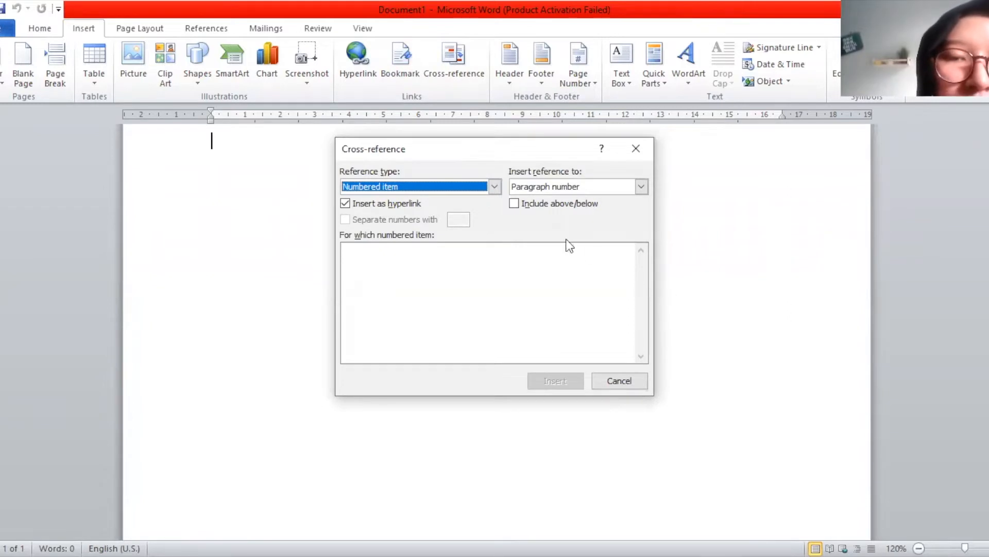
Keep Numbered item as reference type, close Cross-reference, and open the Header gallery
click(499, 184)
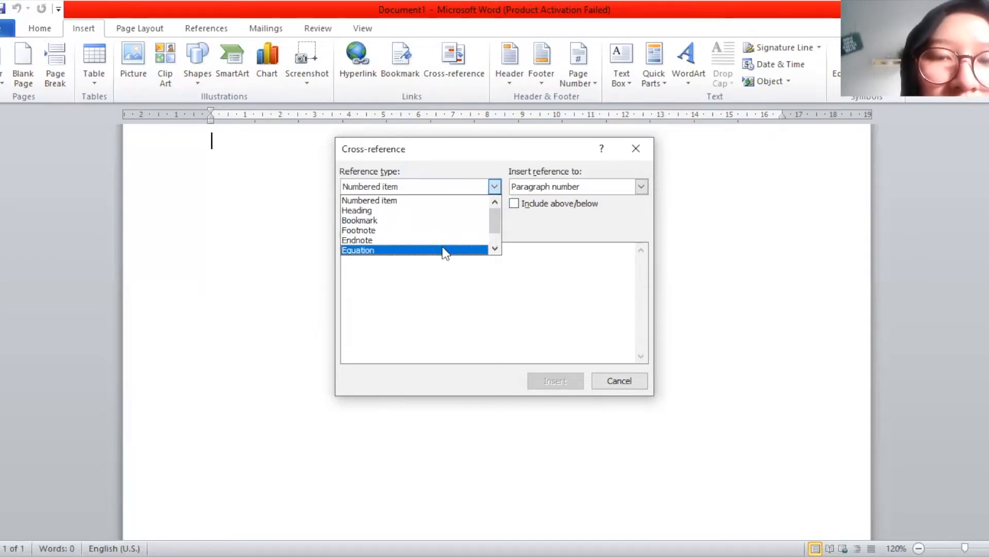
click(494, 189)
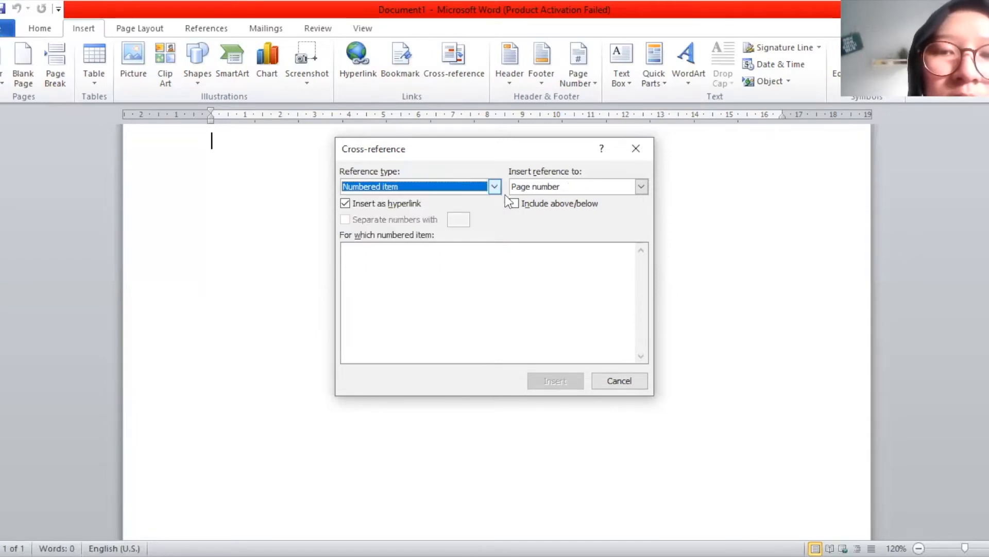
click(637, 149)
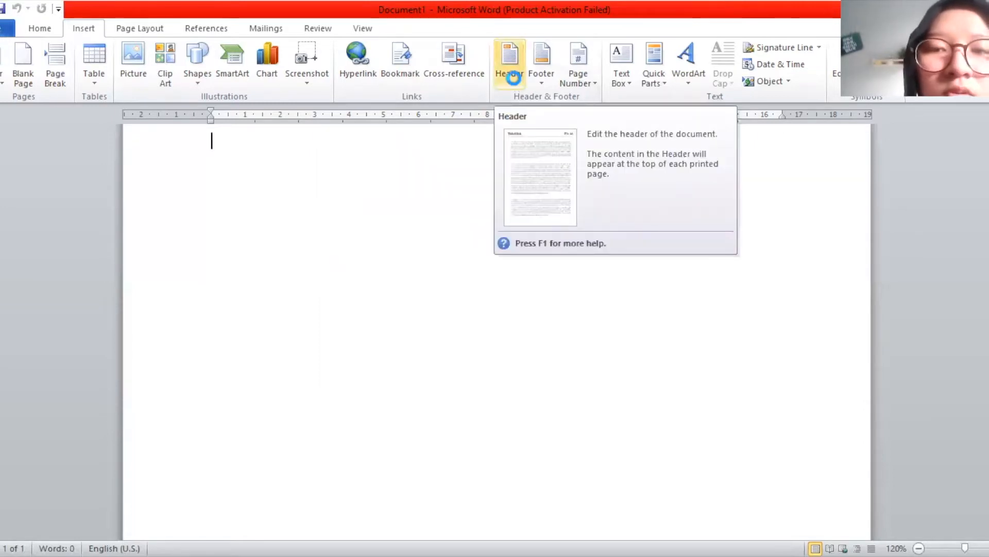
click(513, 77)
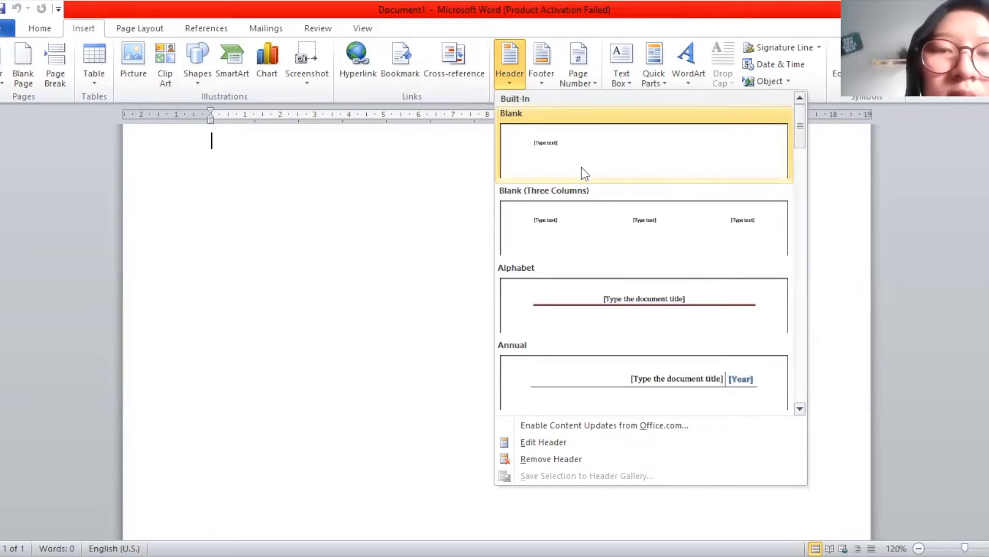
Insert a Blank header and type 'Technologie de l'information et de la' over its placeholder
click(552, 170)
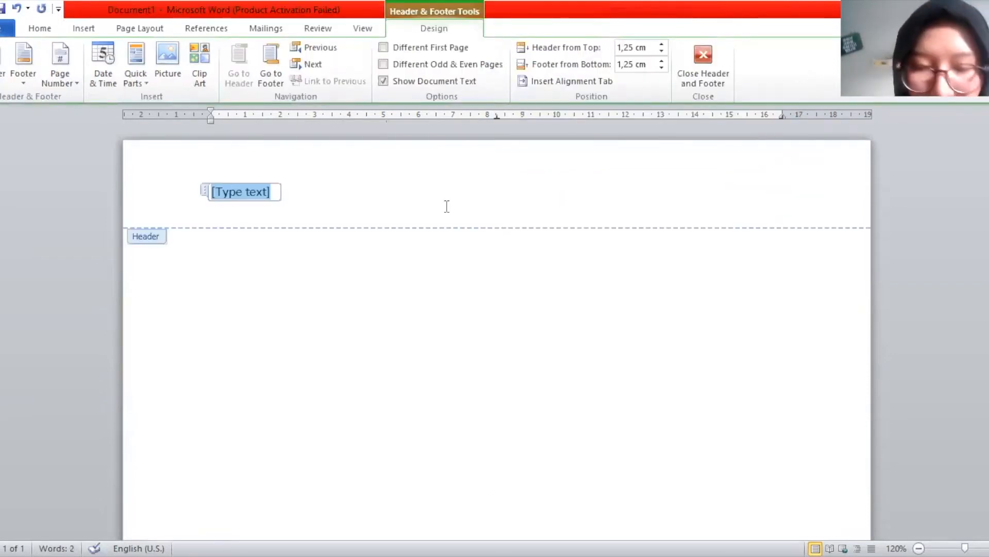
key(BackSpace)
text(Technologi)
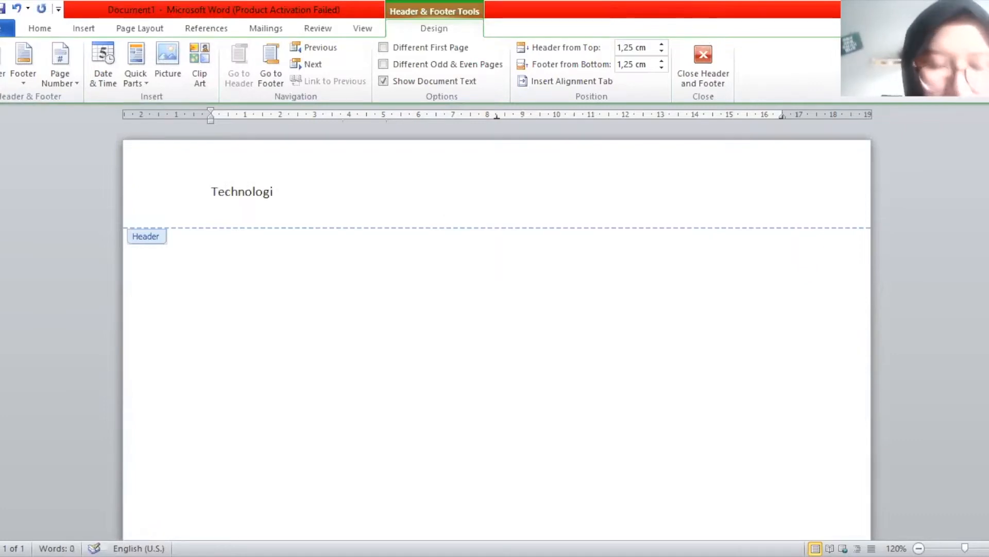
text(e d)
text(e l')
text(informat)
text(ion)
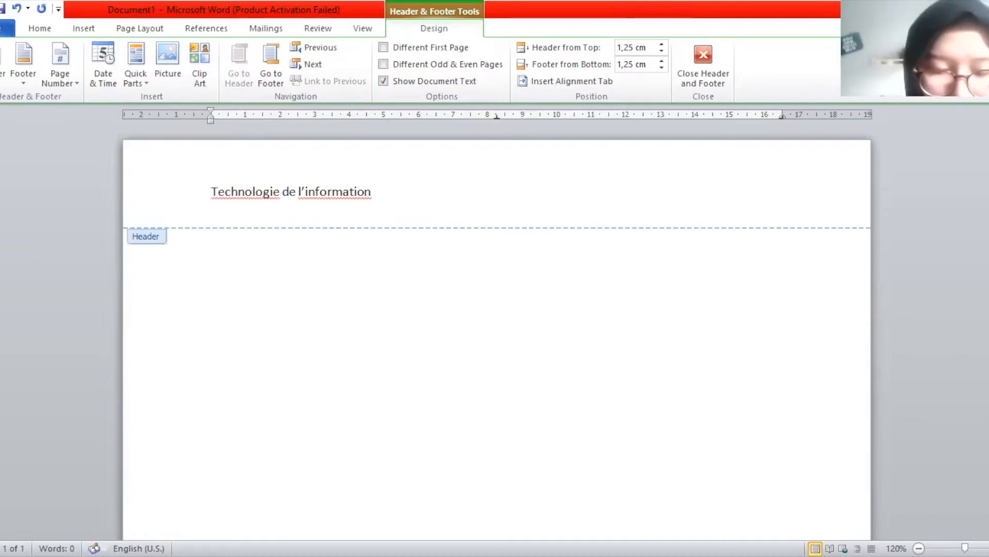
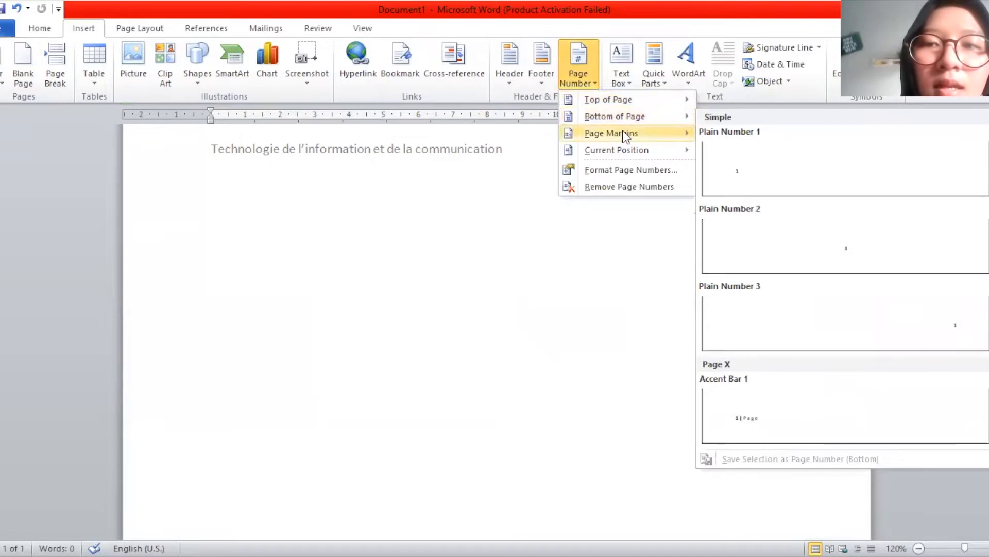
Dismiss the Page Number menu and bring up the built-in Text Box gallery
mouse_move(623, 133)
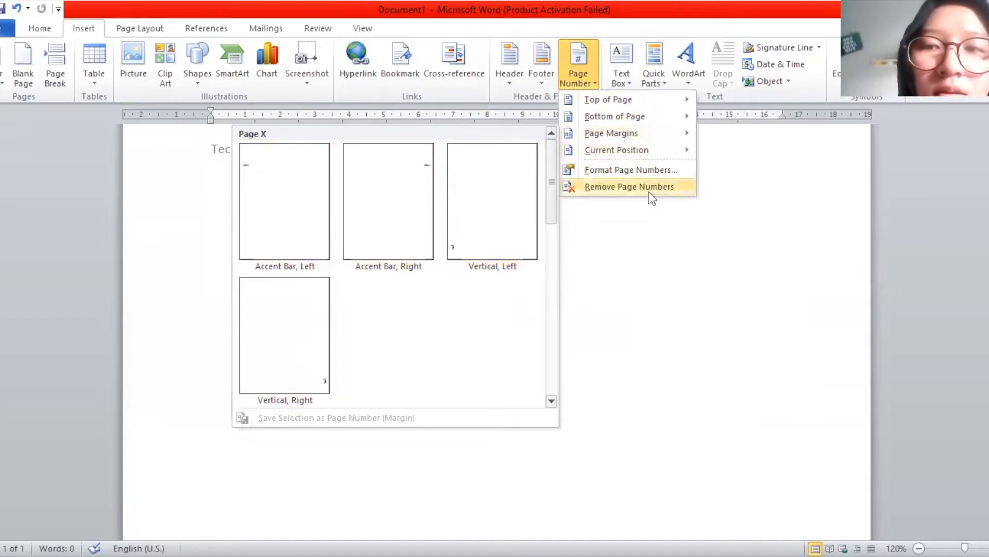
click(619, 84)
click(619, 84)
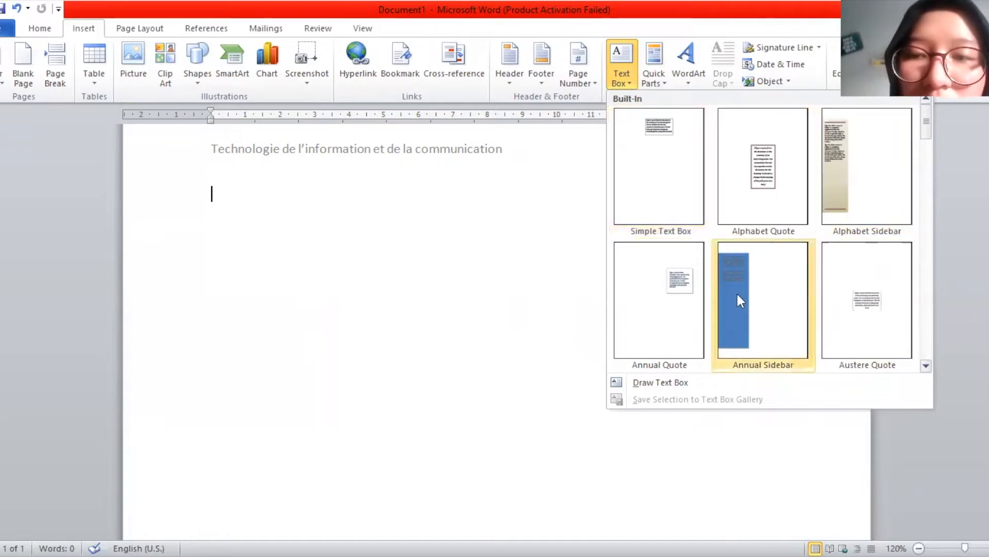
Insert an Annual Quote text box reading 'Technologie de l'information' and 'Français', then delete it
click(676, 281)
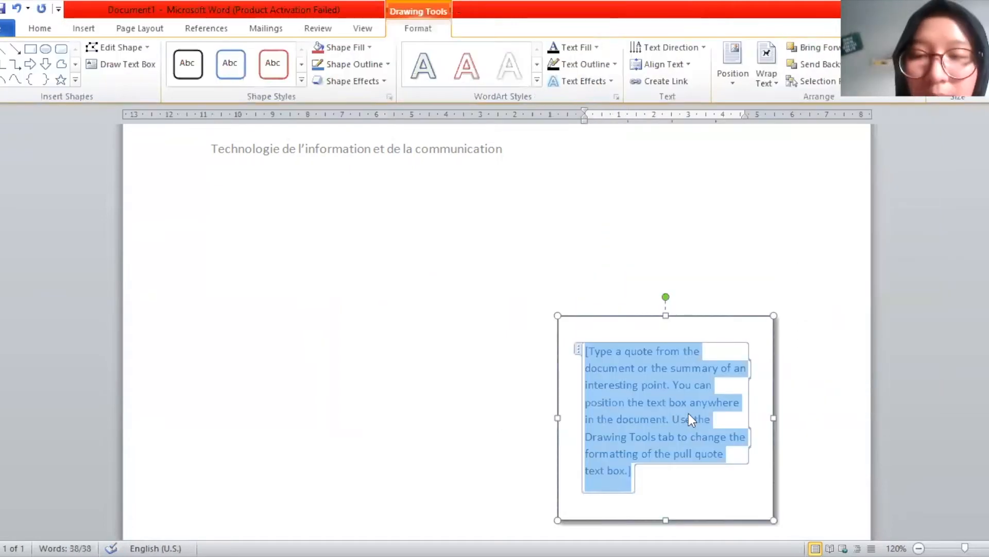
key(Delete)
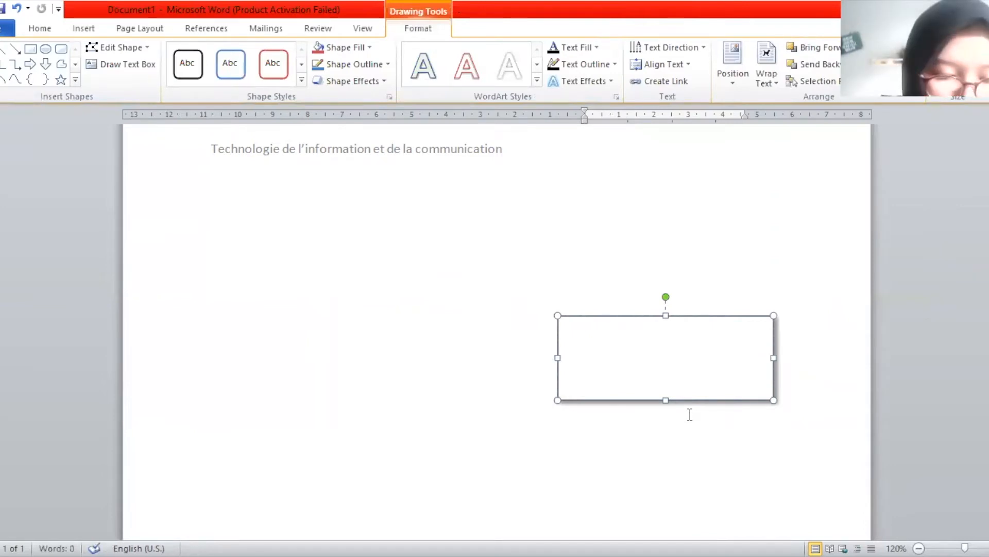
text(Te)
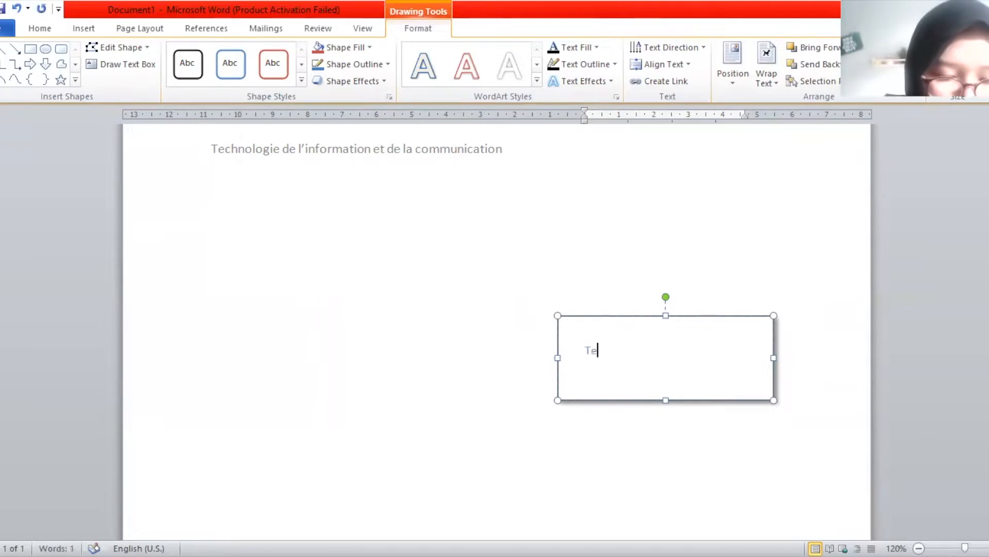
text(chno)
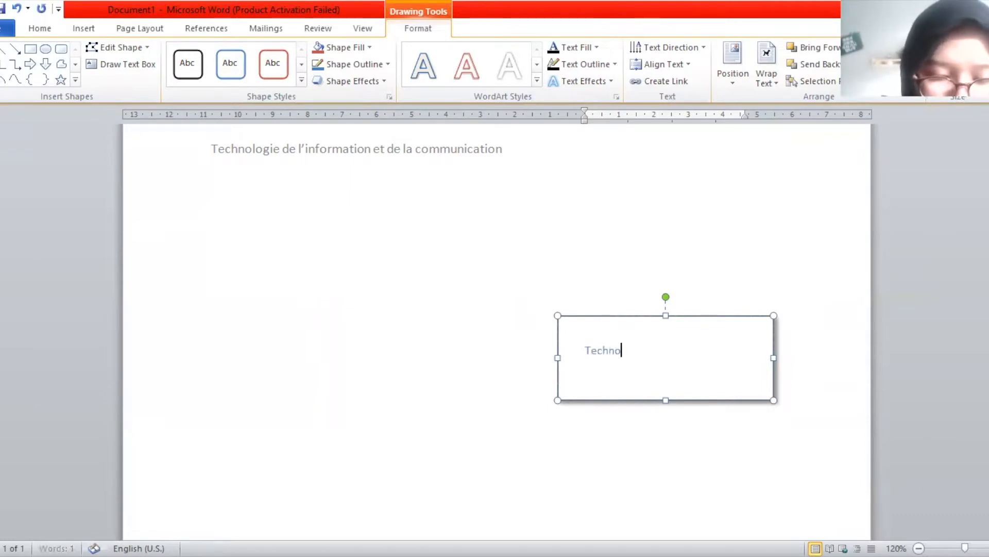
text(logie de)
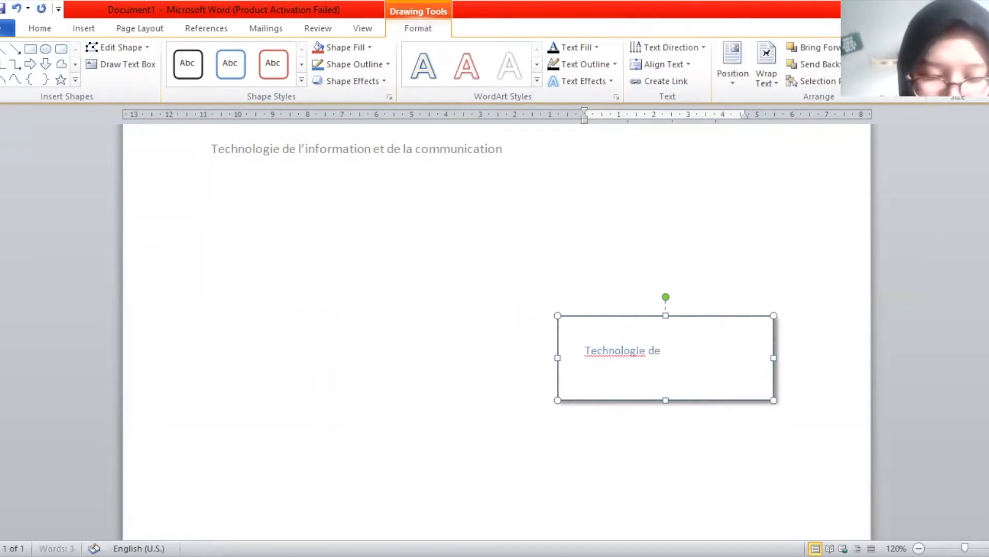
text( l'informati)
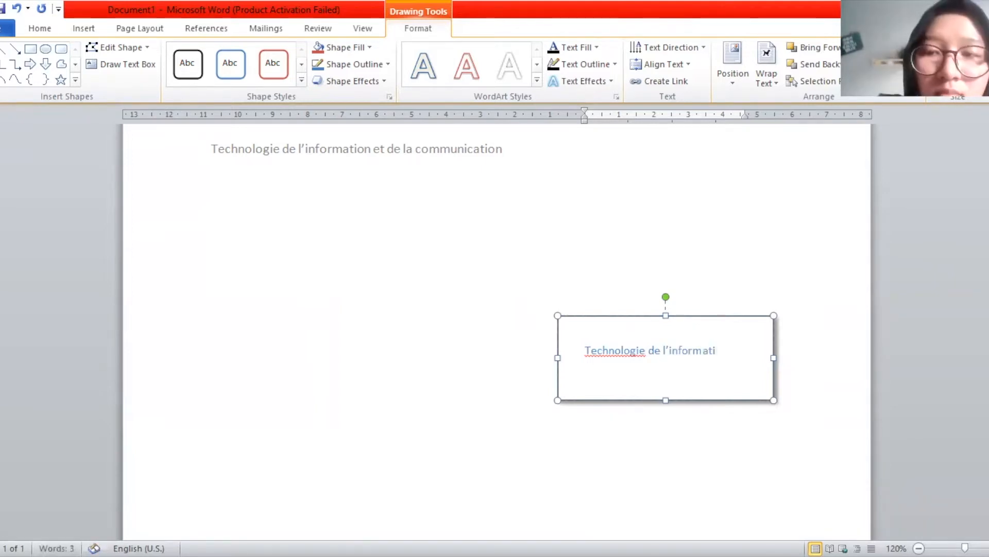
text(on)
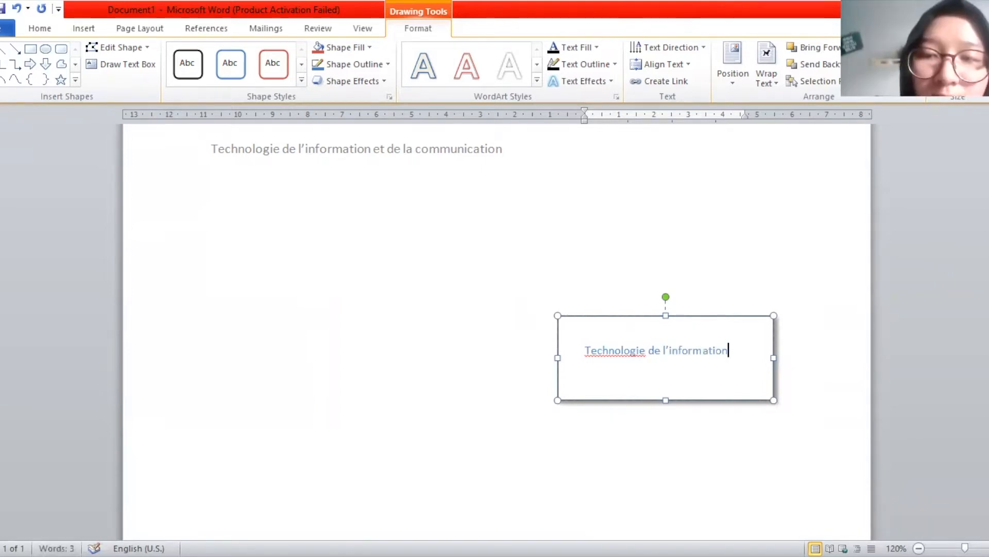
key(Return)
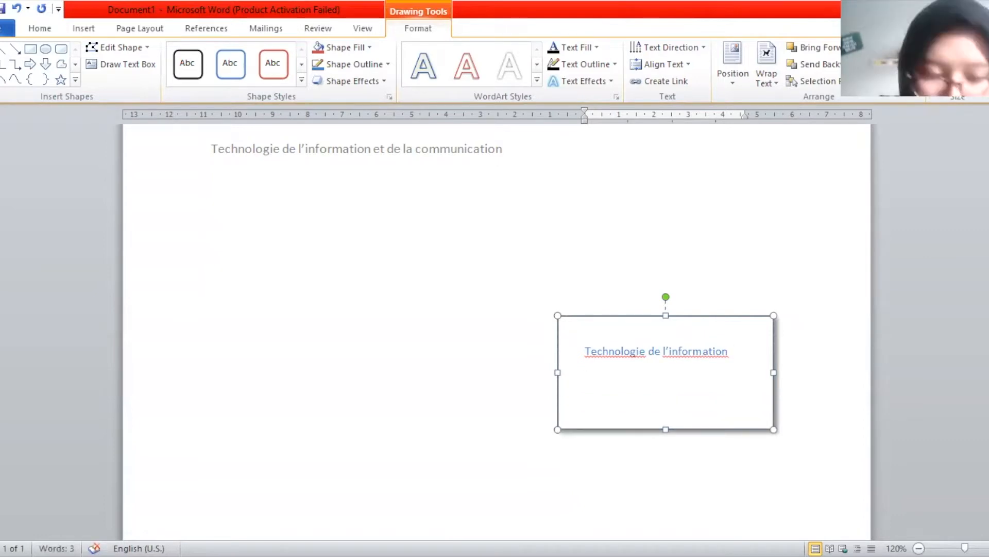
text(Fran)
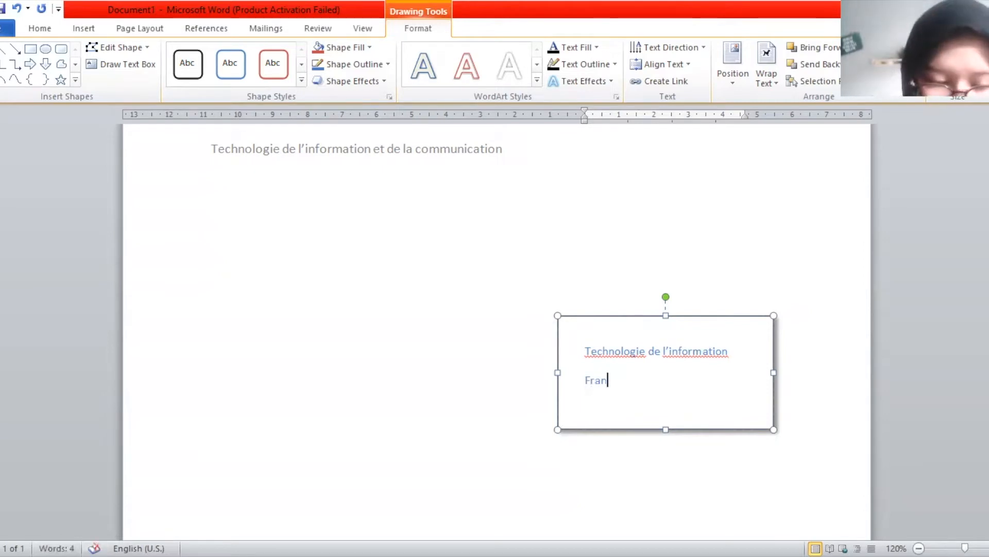
text(çais)
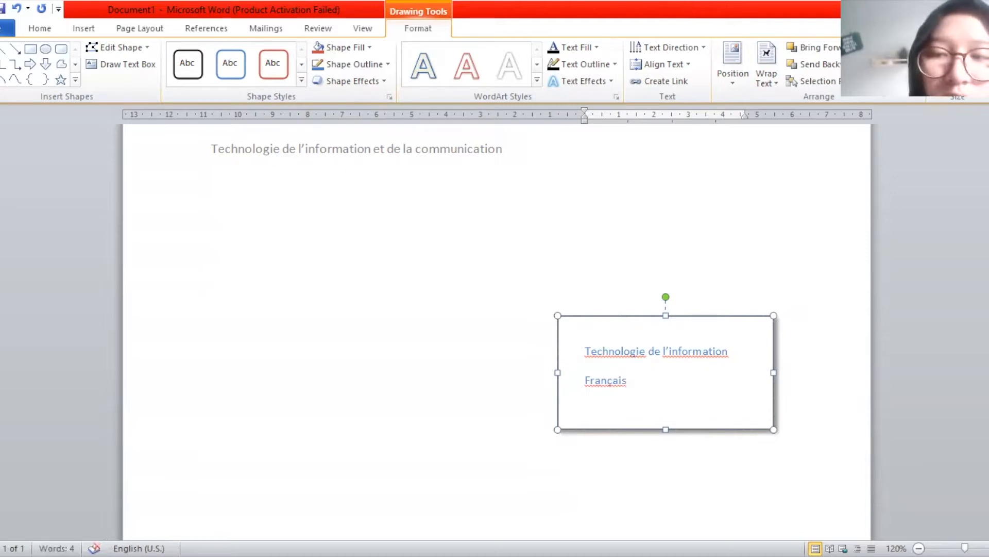
click(750, 427)
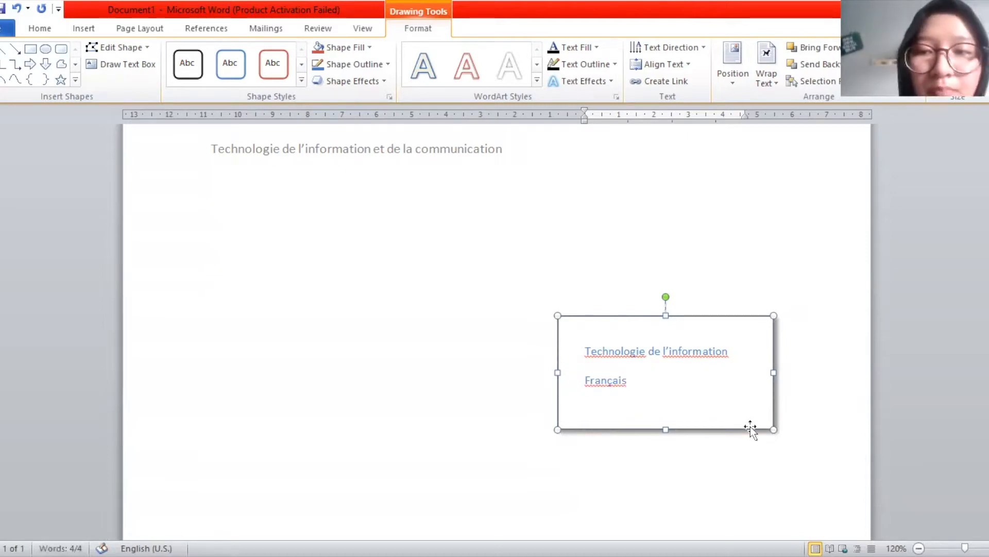
key(Delete)
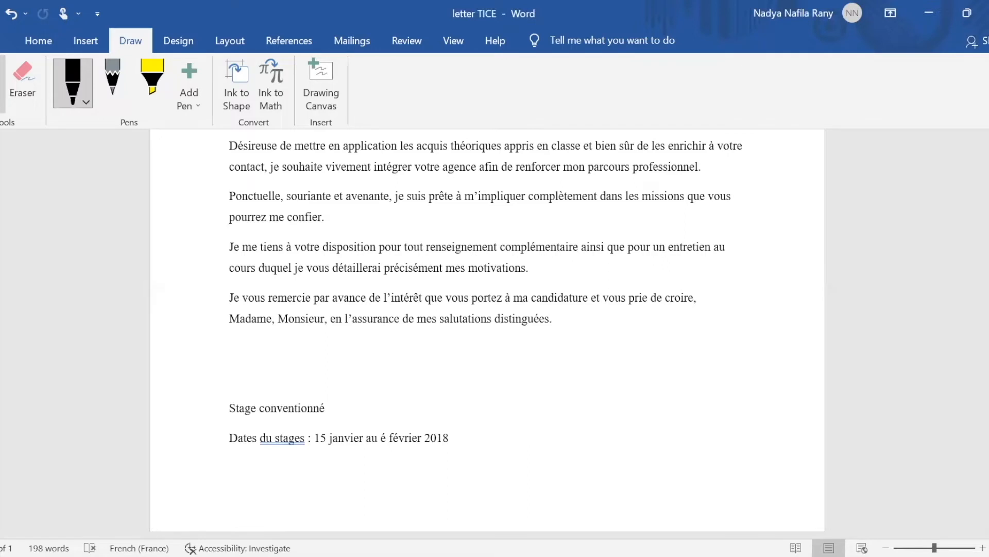
Sign in black ink above 'Stage conventionné', then erase the signature with the Eraser
scroll(487, 330, down, 1)
scroll(488, 330, up, 1)
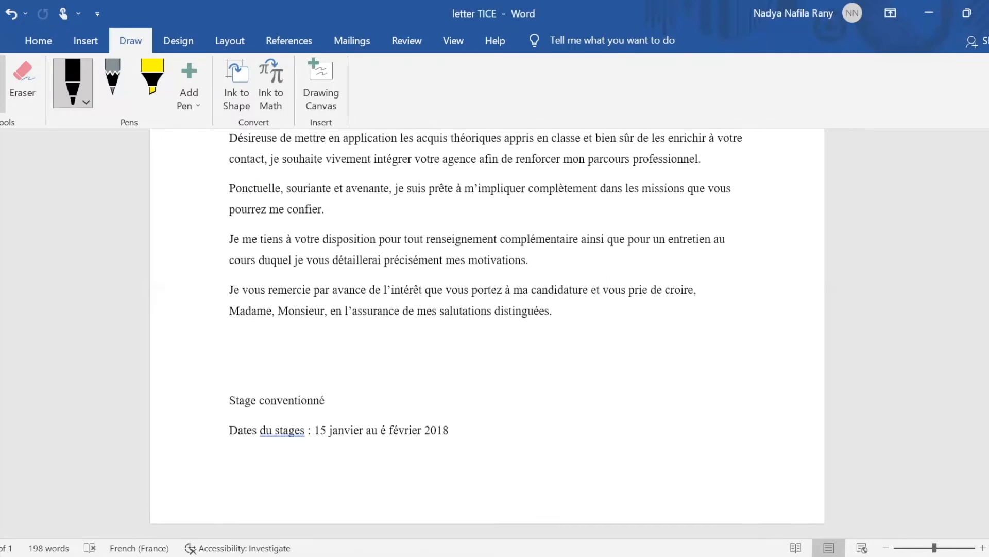
mouse_move(222, 379)
mouse_down()
mouse_move(241, 329)
mouse_move(255, 361)
mouse_move(278, 359)
mouse_up()
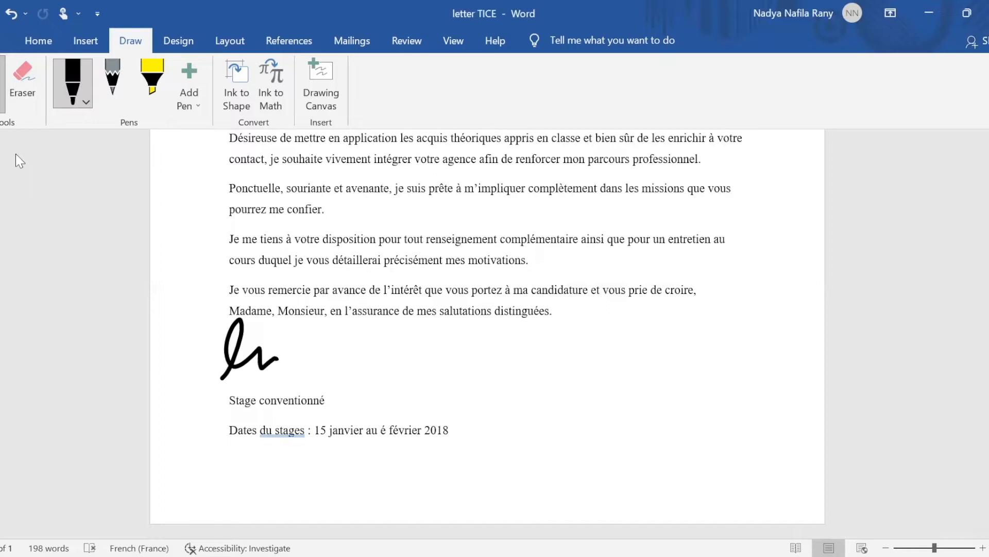
click(22, 88)
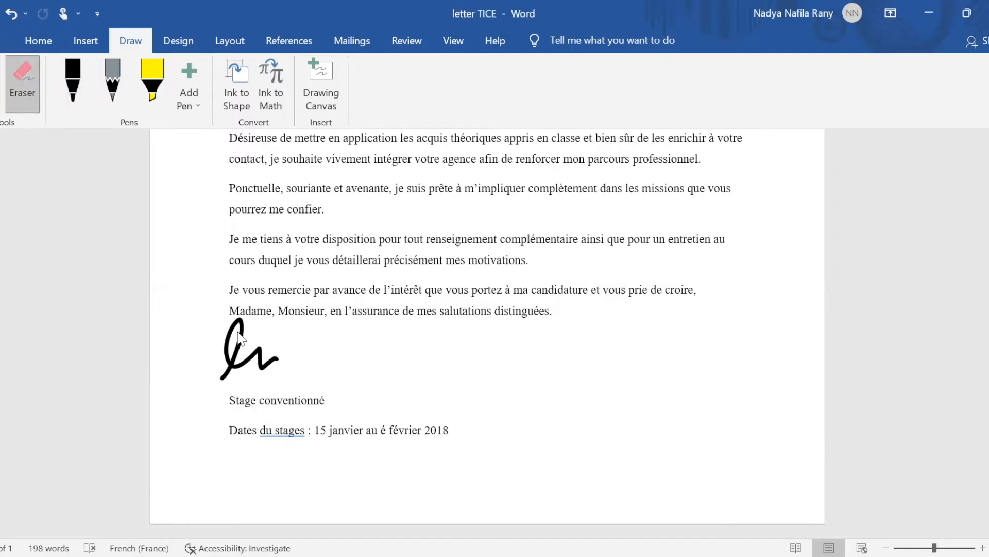
click(238, 355)
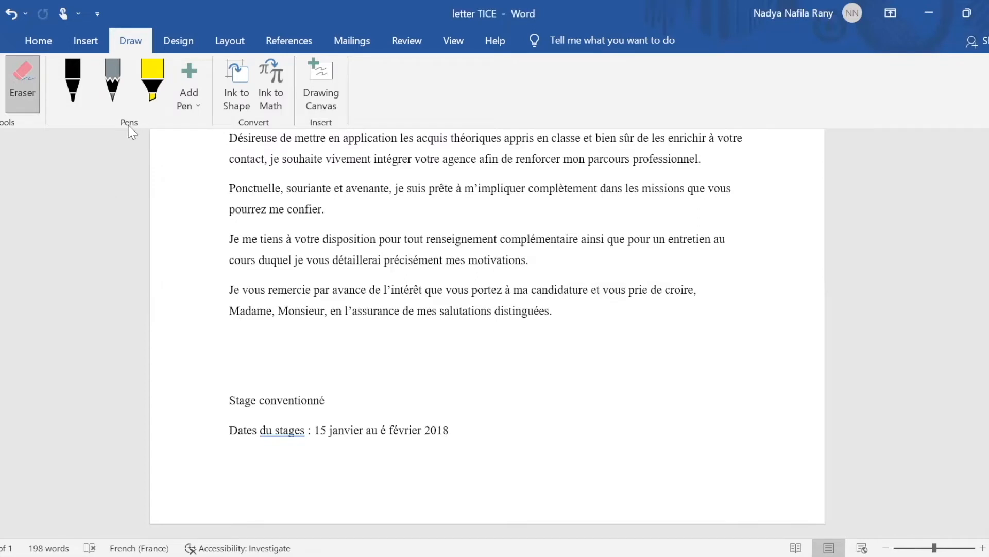
Sign again in black ink below the closing paragraph, erase it, then switch to the grey pencil
click(75, 100)
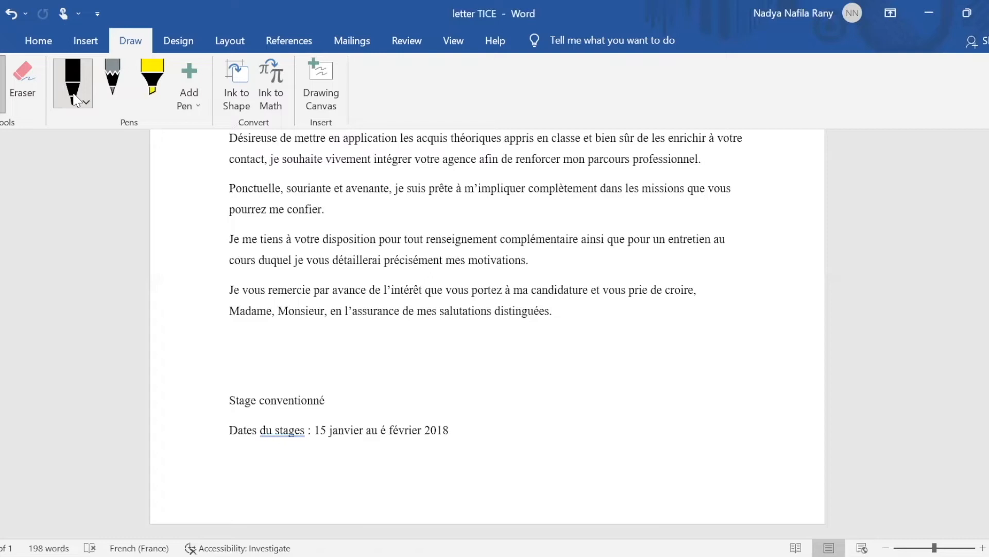
mouse_move(244, 384)
mouse_down()
mouse_move(265, 320)
mouse_move(295, 371)
mouse_up()
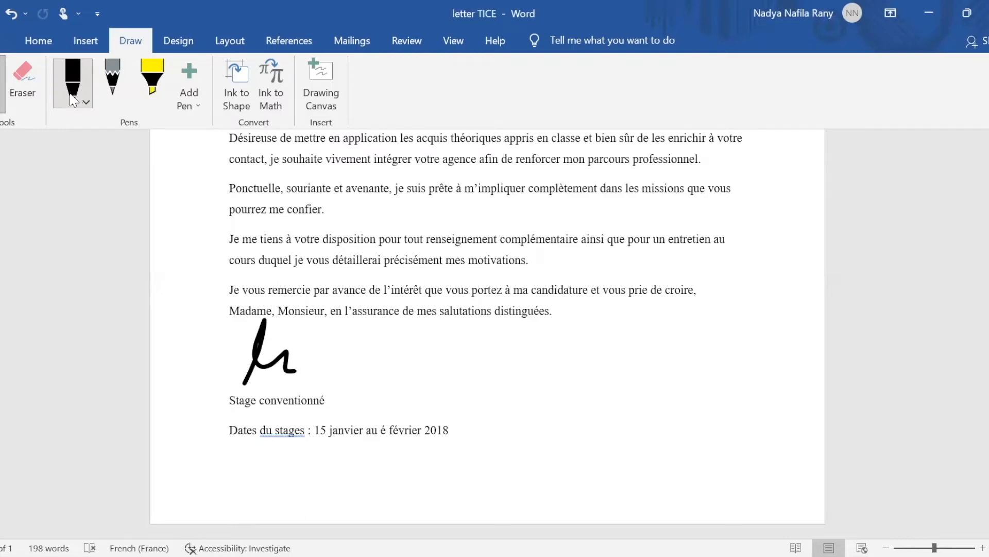
click(23, 83)
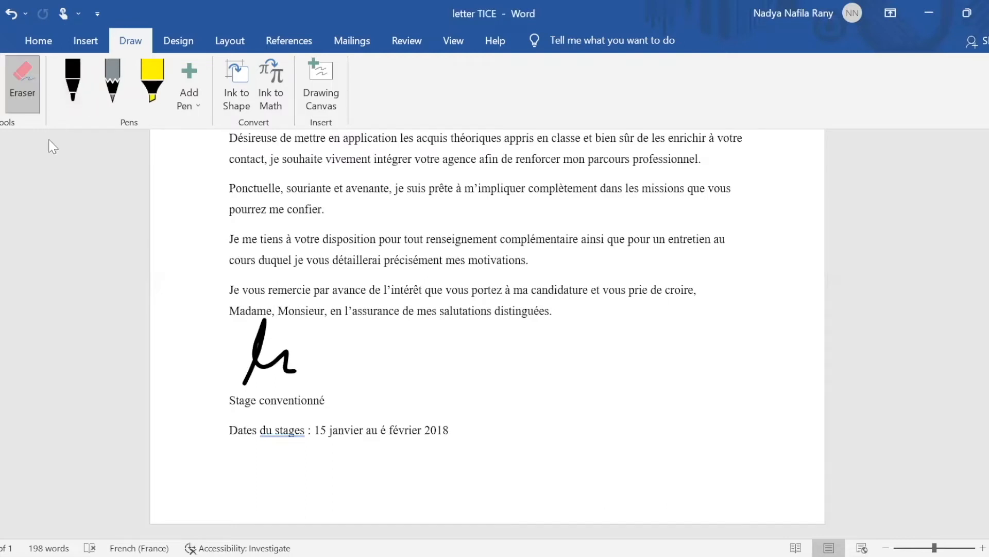
click(261, 358)
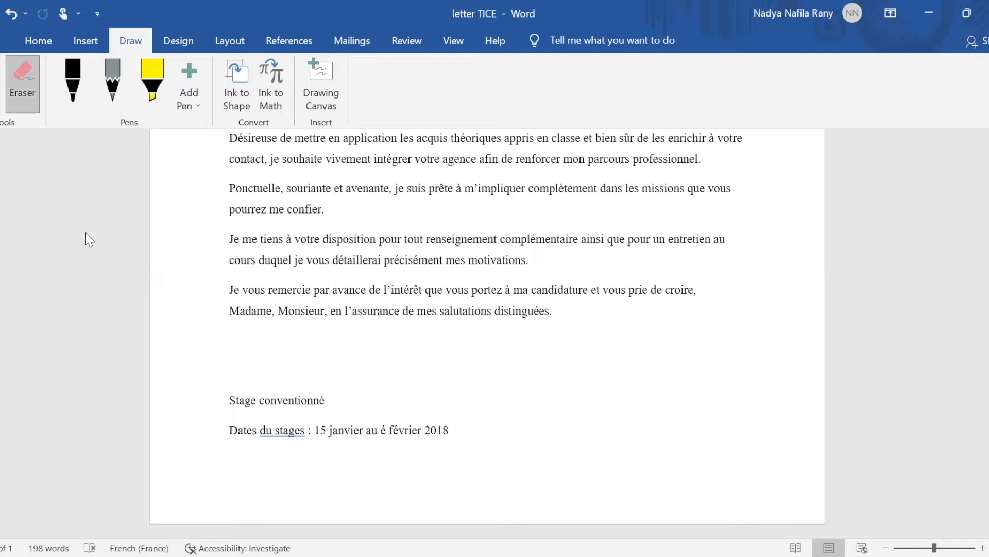
click(107, 89)
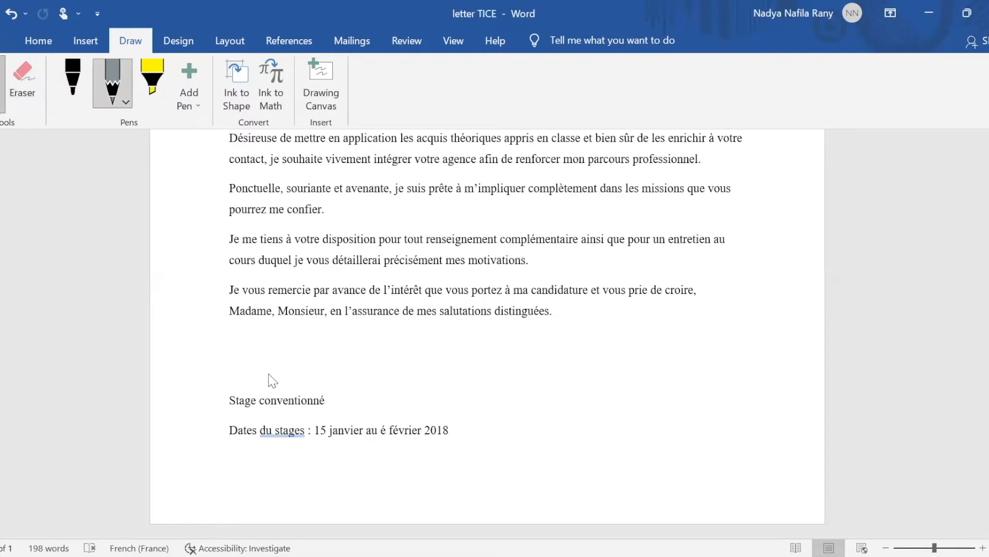
Draw and remove two grey pencil signatures, then turn on Ink to Shape
mouse_move(261, 345)
mouse_down()
mouse_move(236, 347)
mouse_move(302, 363)
mouse_up()
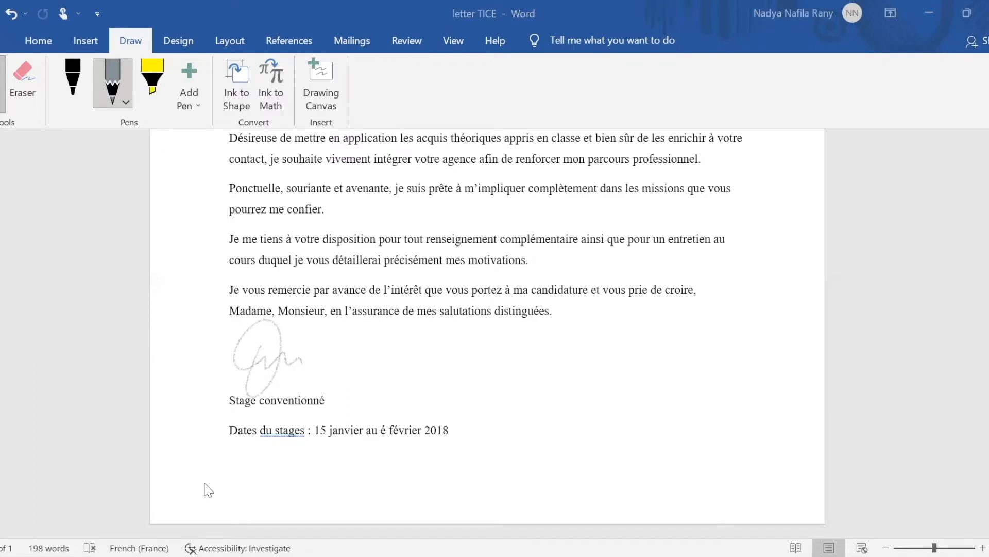
key(Delete)
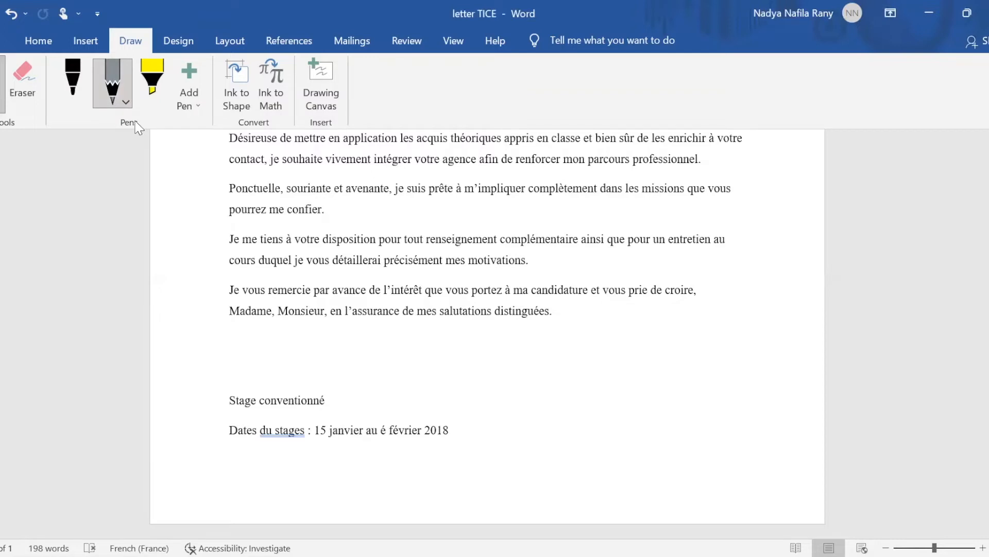
mouse_move(377, 382)
mouse_down()
mouse_move(410, 350)
mouse_move(449, 370)
mouse_move(489, 361)
mouse_move(502, 380)
mouse_up()
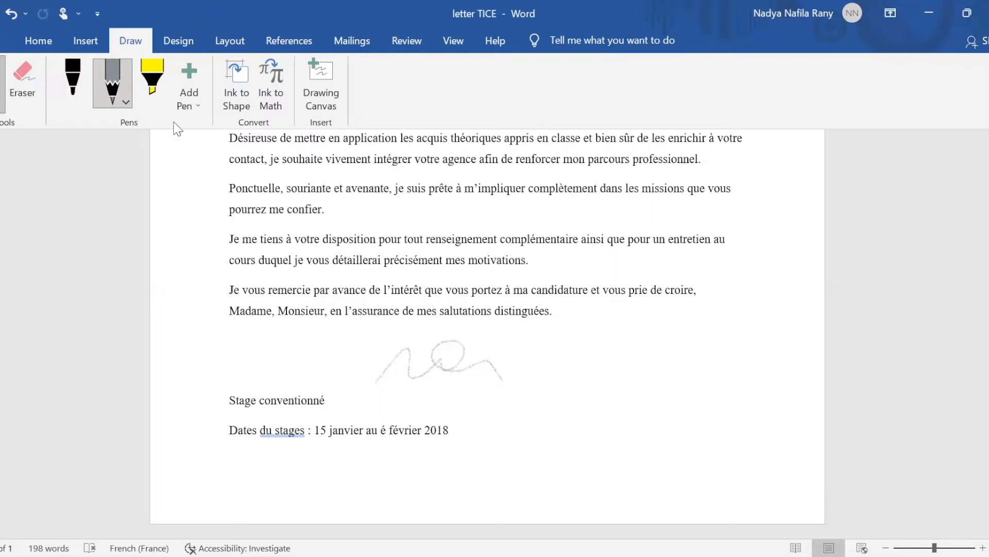
click(15, 77)
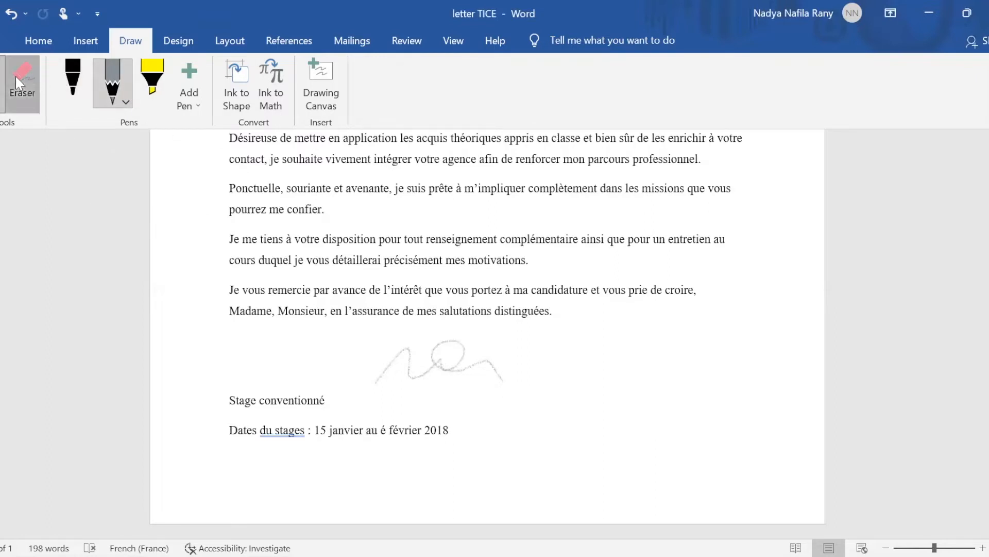
click(438, 360)
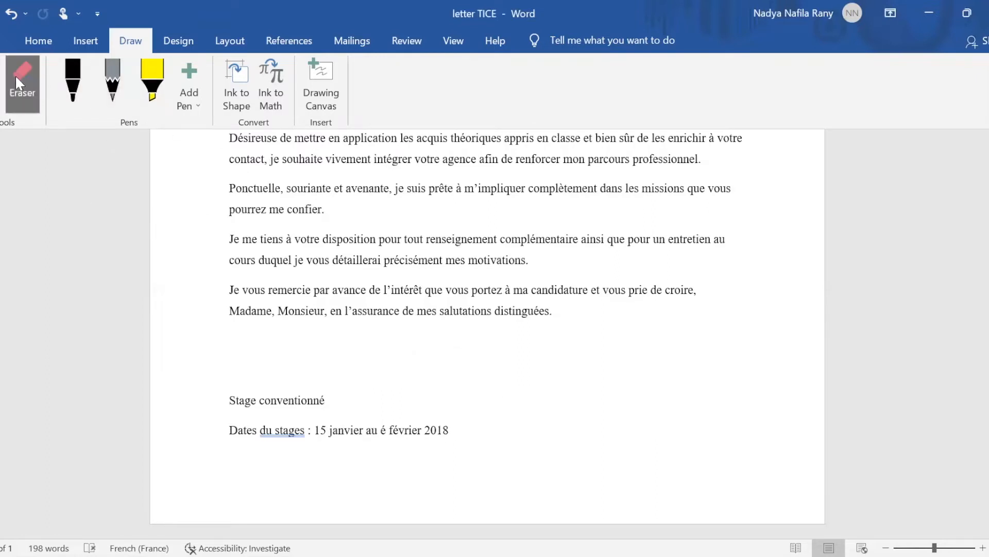
click(238, 82)
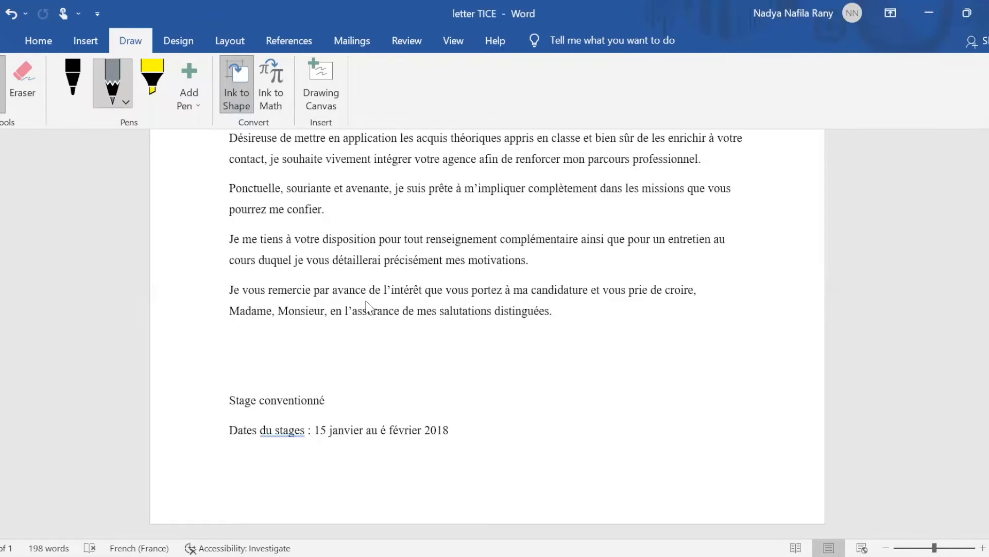
Draw a circle below the closing paragraph for Ink to Shape to convert, then clear it
click(129, 75)
click(129, 78)
mouse_move(414, 338)
mouse_down()
mouse_move(385, 339)
mouse_move(419, 349)
mouse_move(400, 332)
mouse_up()
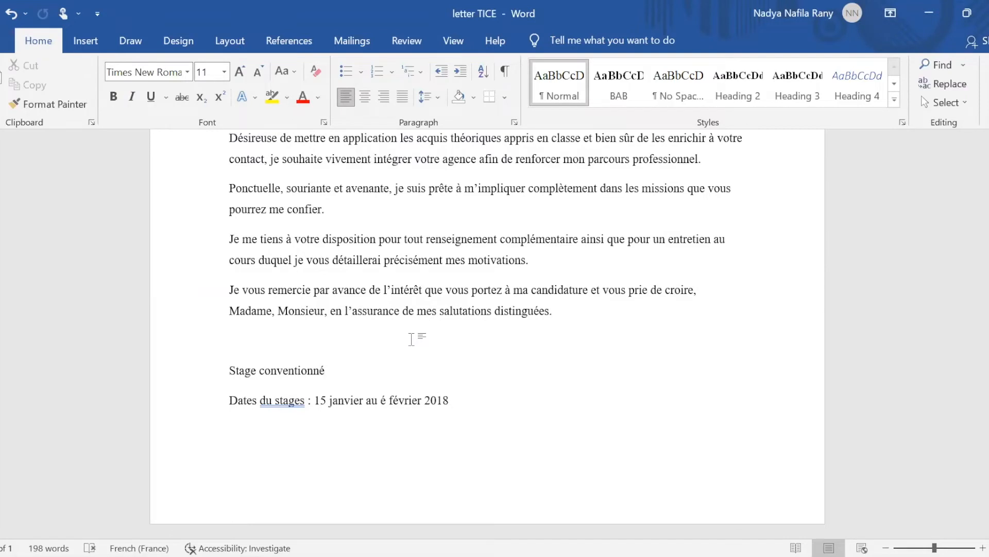
click(128, 41)
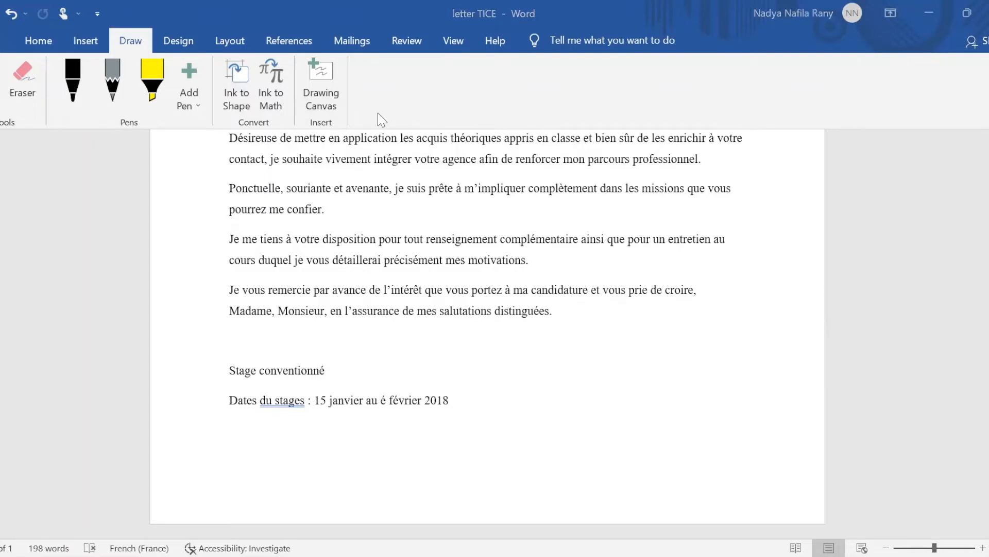
Handwrite an equals sign in Math Input Control, insert it as an equation, then delete it
click(274, 87)
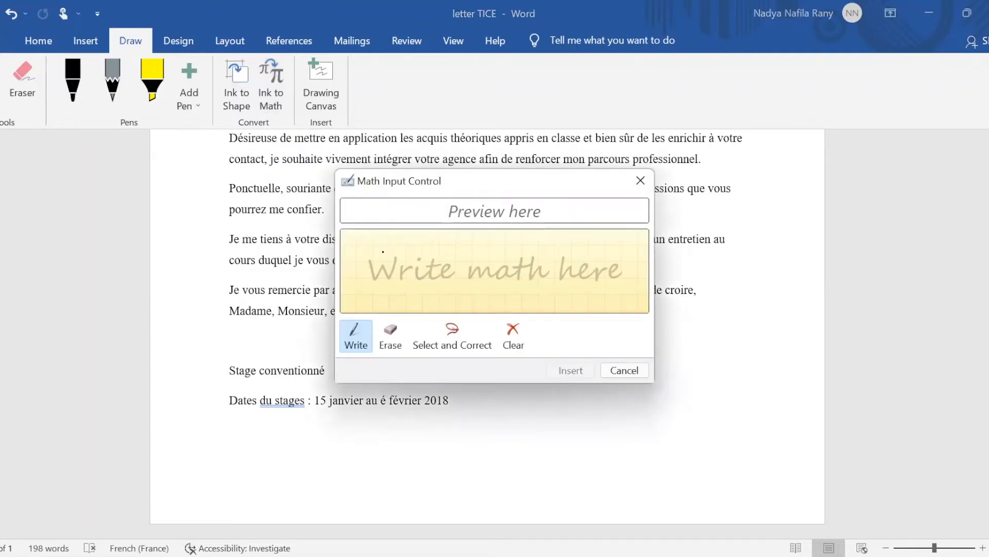
mouse_move(377, 254)
mouse_down()
mouse_move(415, 254)
mouse_move(412, 275)
mouse_up()
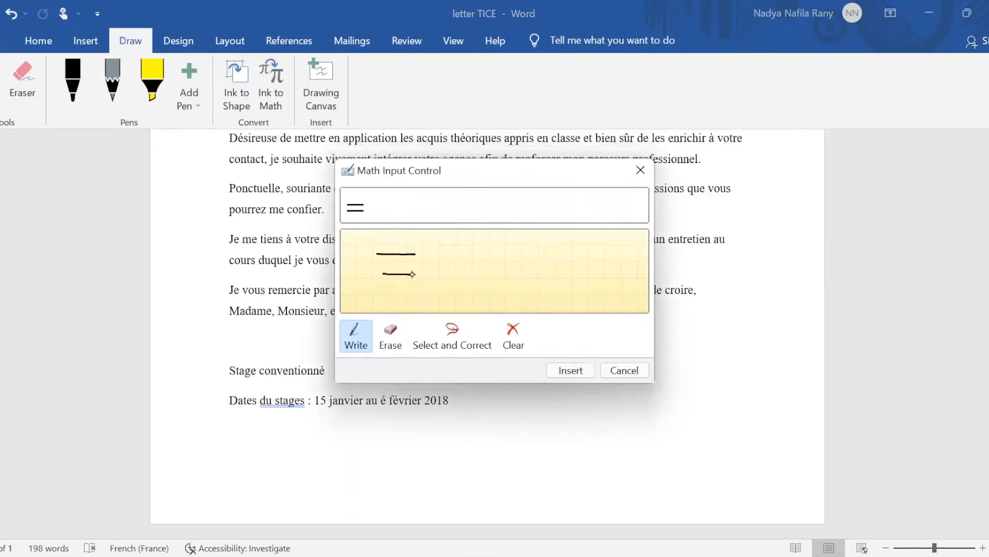
click(570, 370)
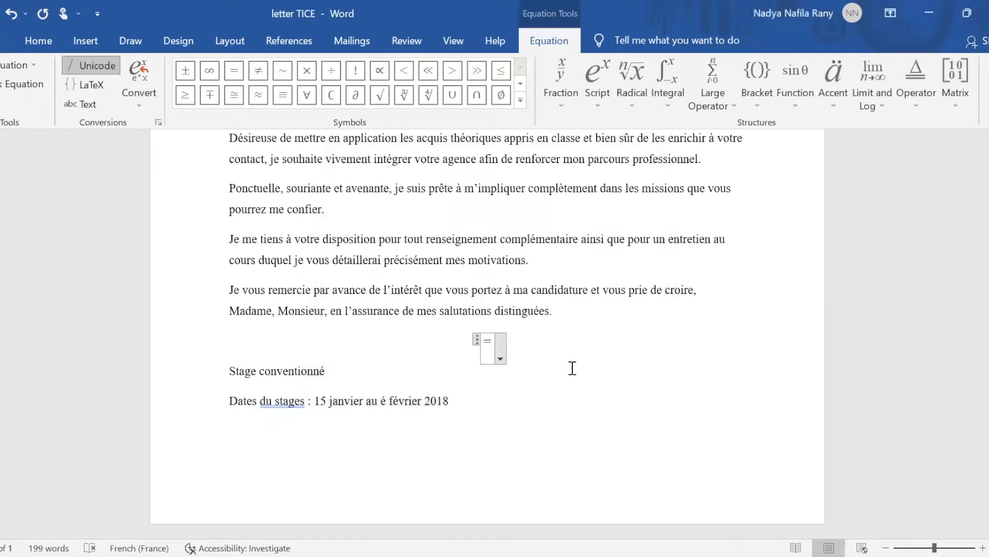
key(BackSpace)
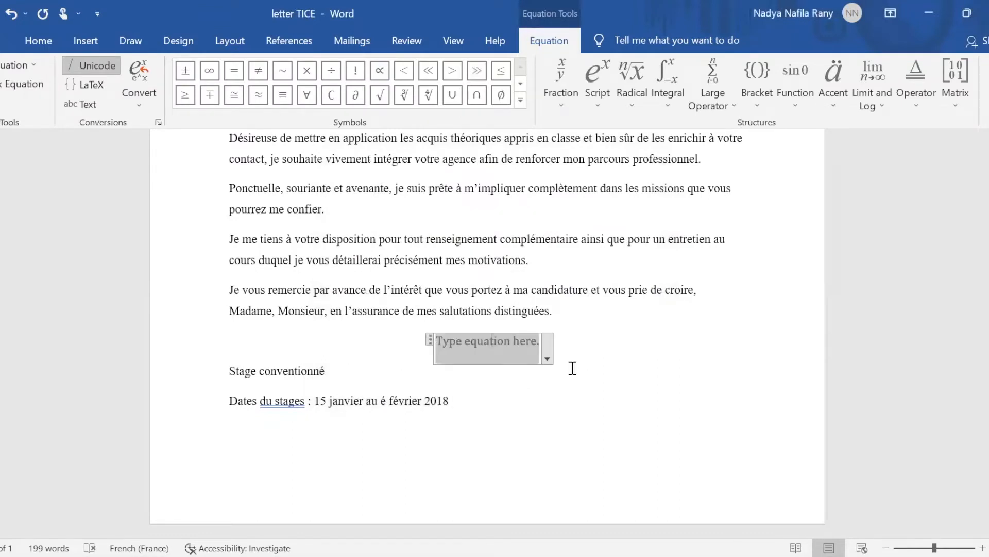
key(BackSpace)
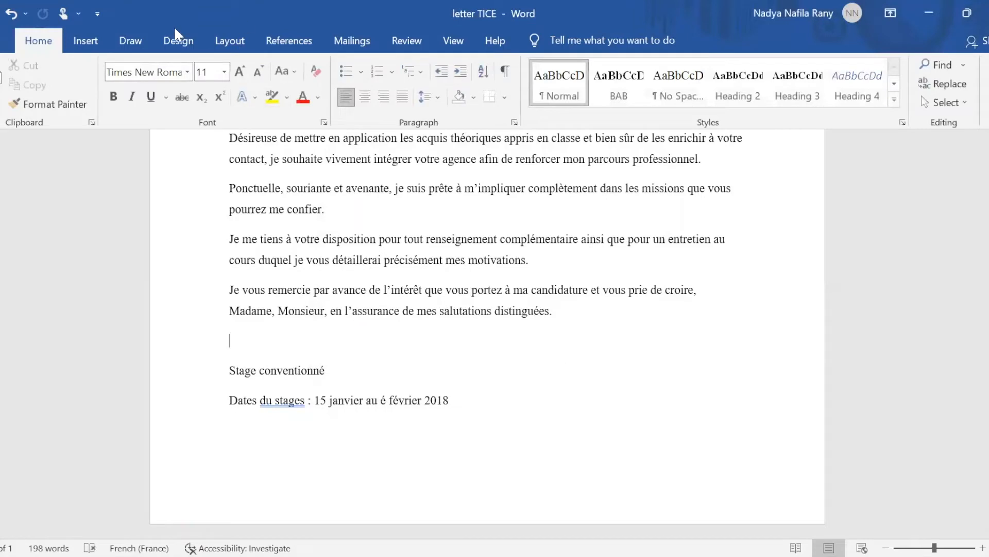
Insert an empty drawing canvas, resize it smaller by its handles, then delete it
click(129, 43)
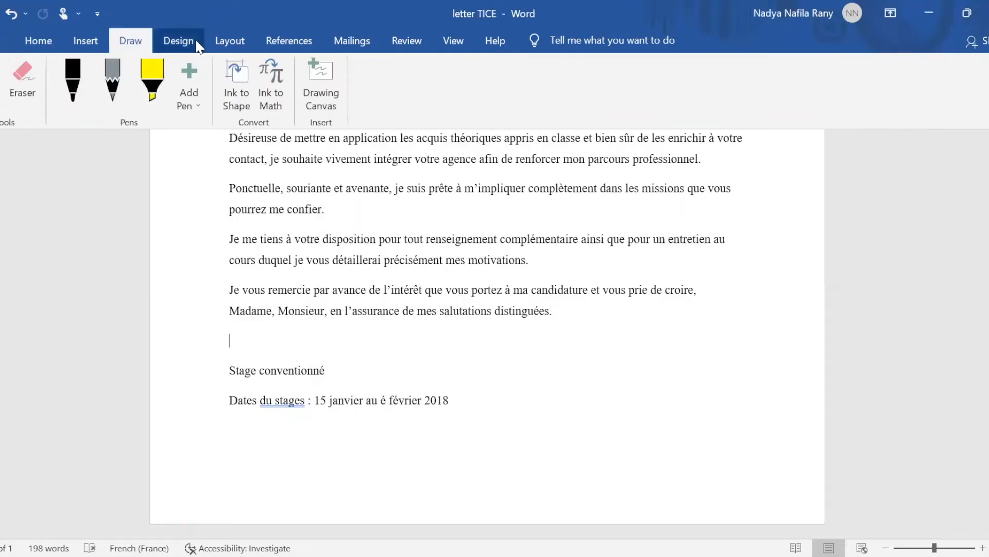
click(324, 90)
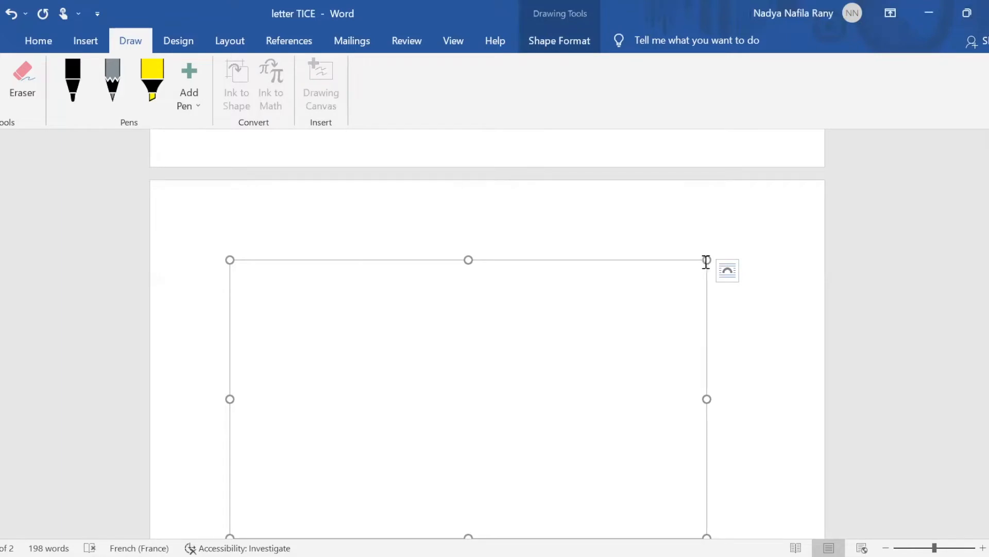
drag(707, 260, 557, 346)
mouse_move(396, 347)
mouse_down()
mouse_move(543, 314)
mouse_move(407, 342)
mouse_move(413, 349)
mouse_up()
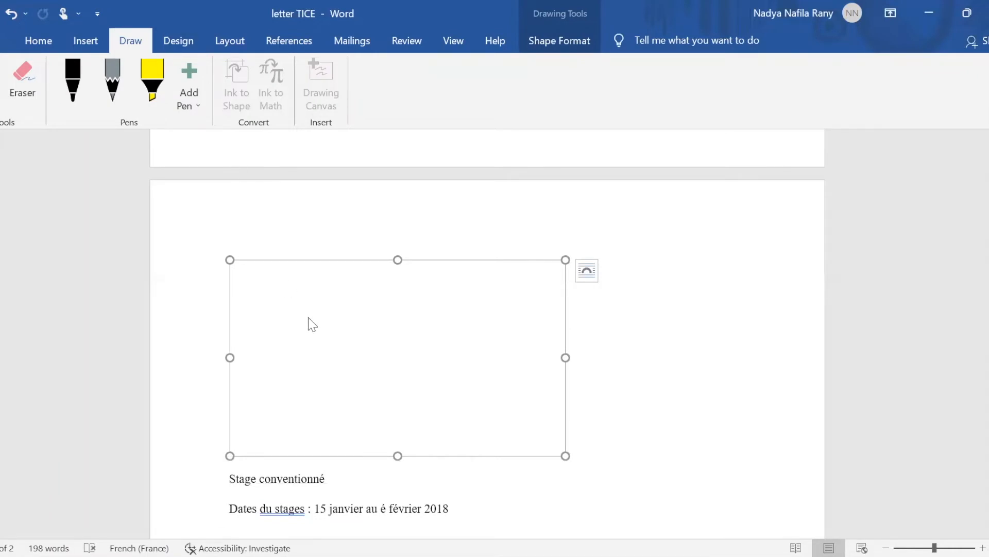
key(Delete)
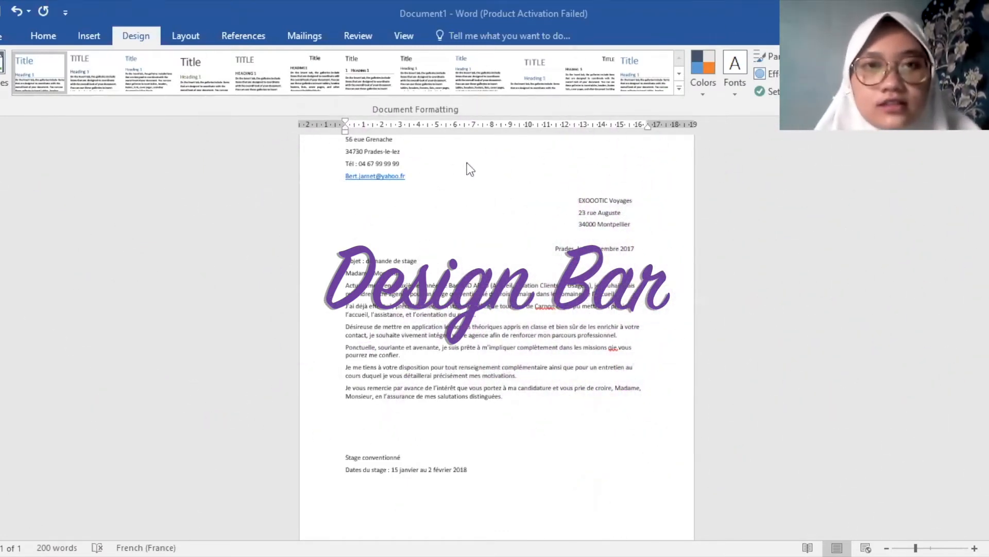
Try the second and third Design style sets, browse the full gallery, and finish on the fourth
scroll(412, 179, up, 3)
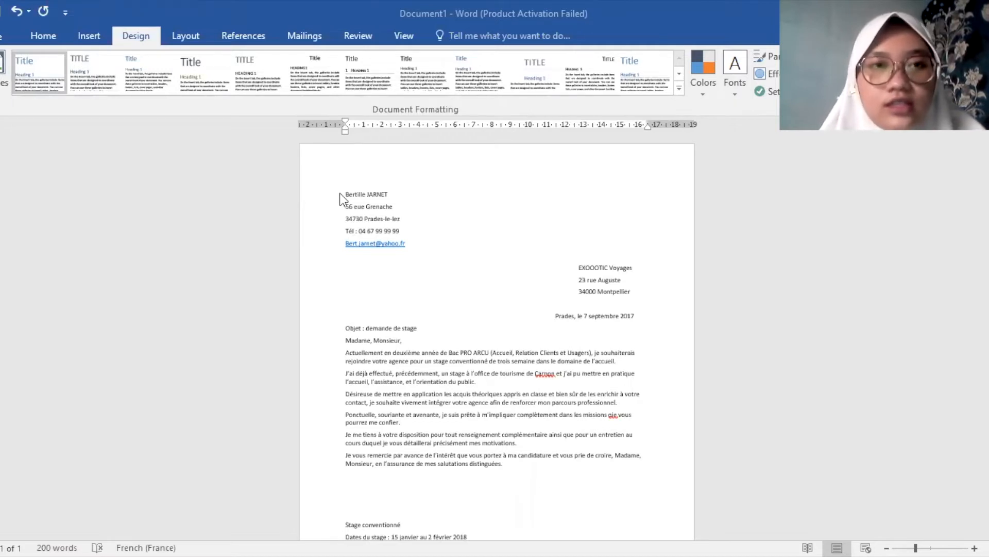
scroll(340, 195, down, 1)
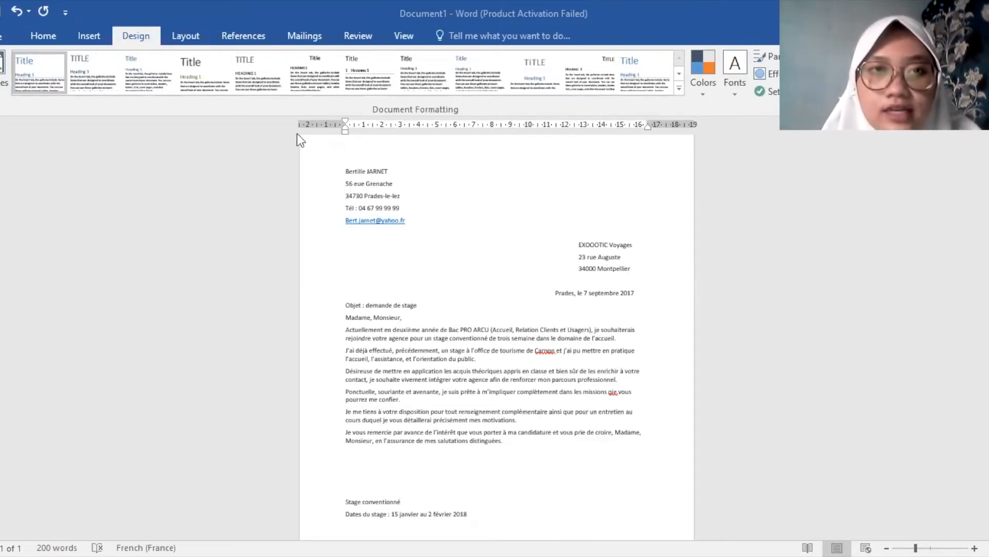
click(95, 72)
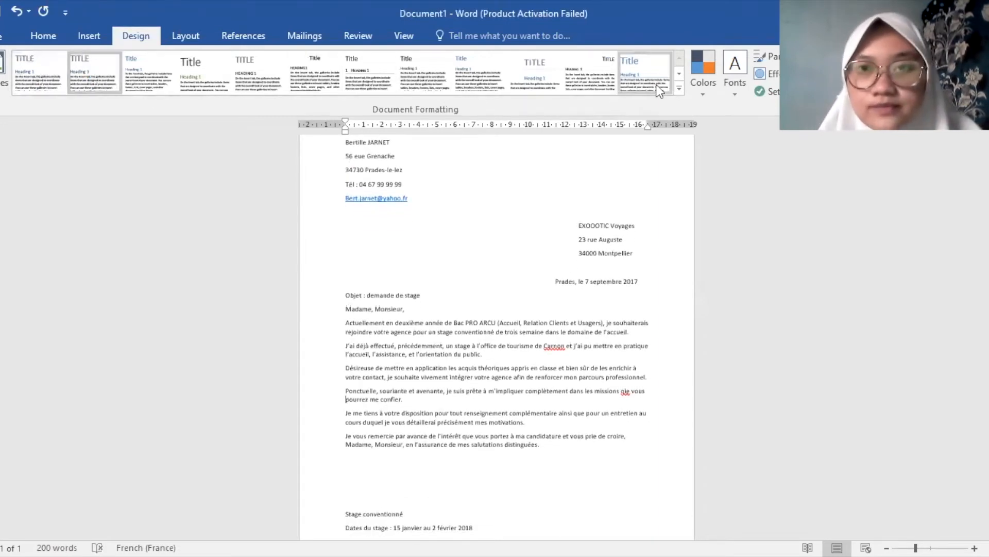
click(679, 92)
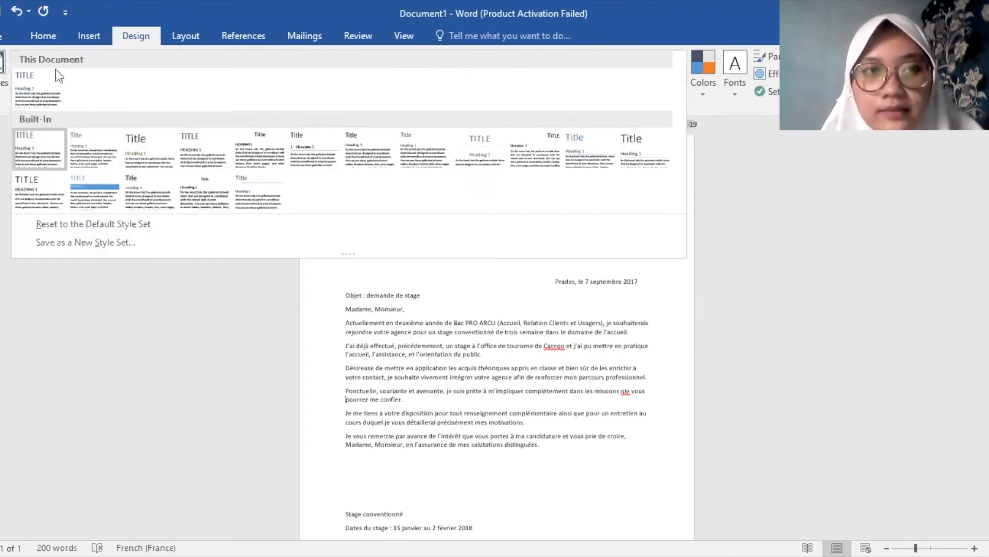
key(Escape)
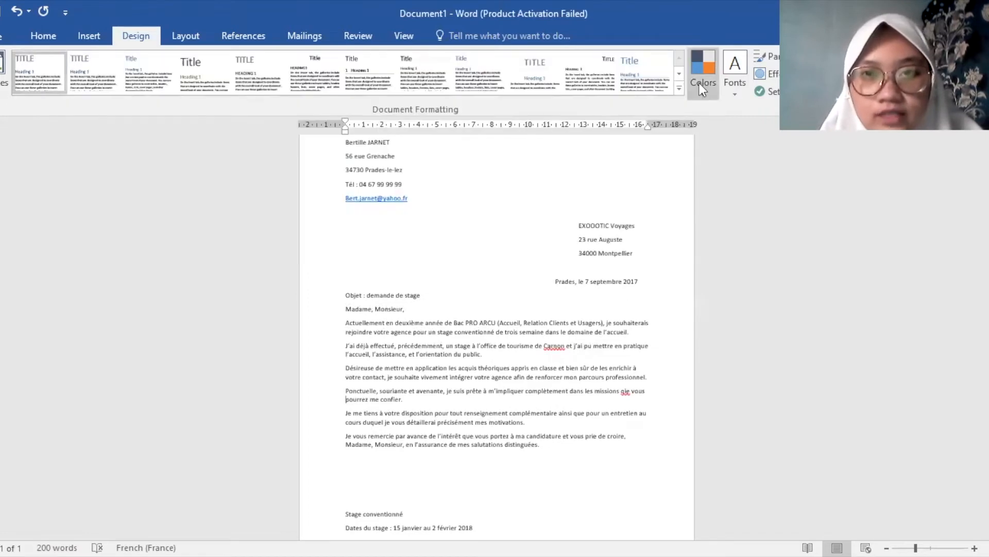
click(679, 86)
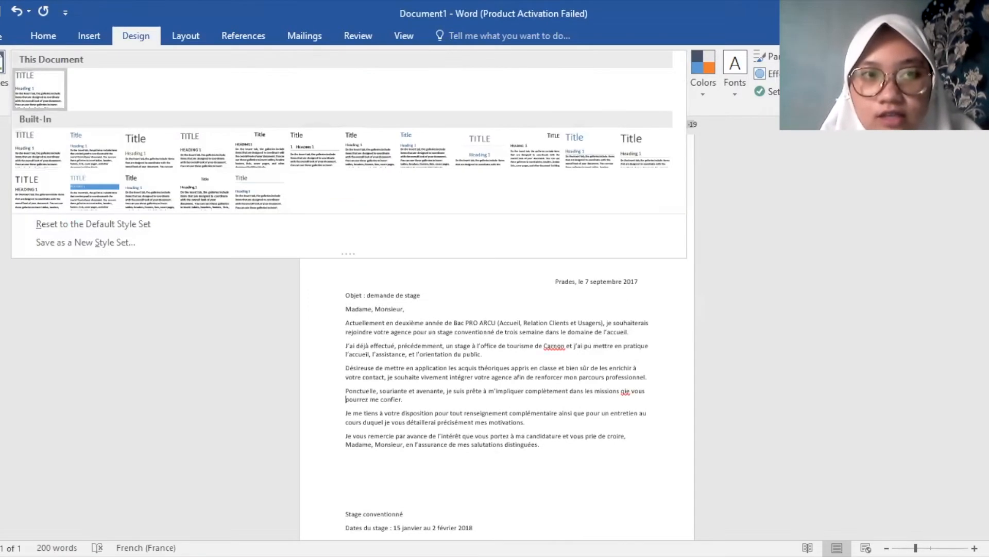
click(17, 150)
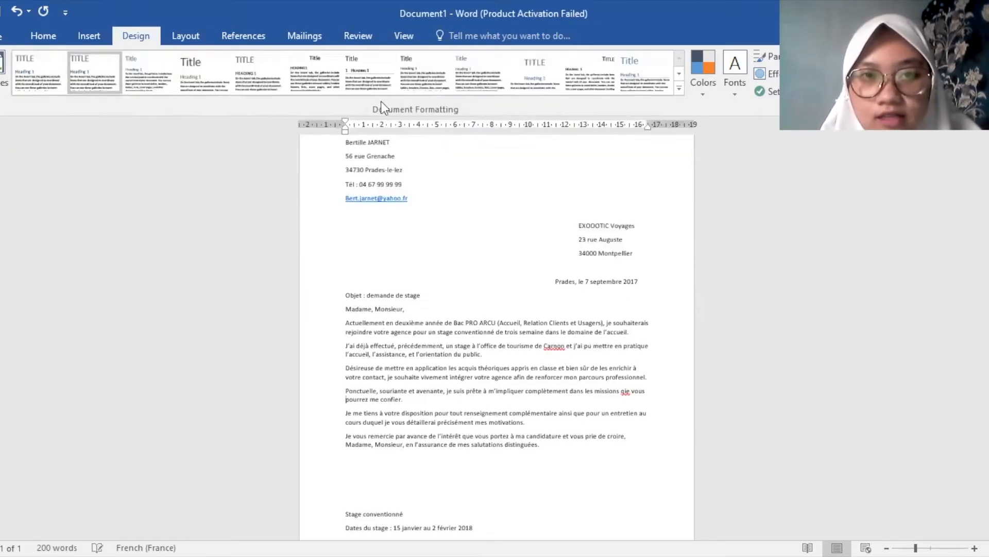
click(149, 78)
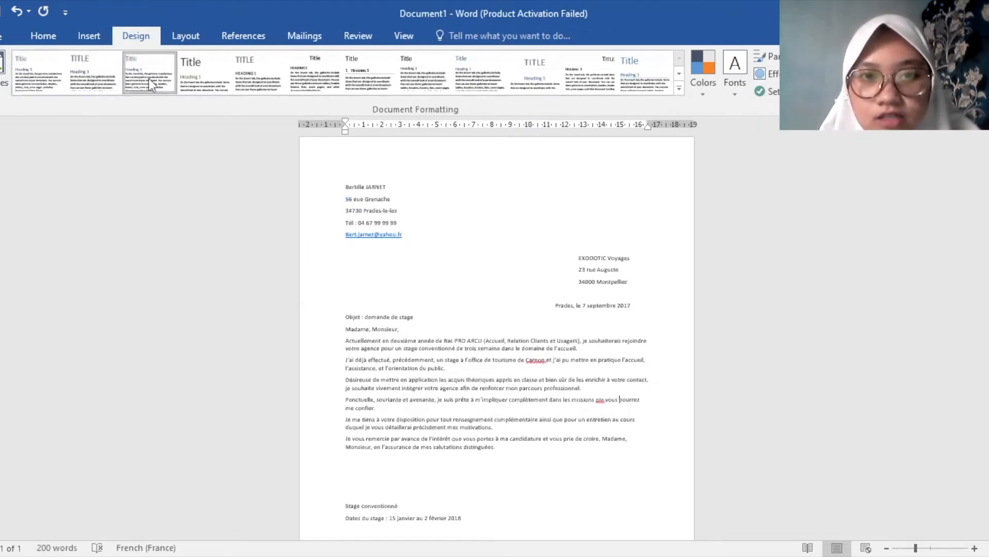
click(208, 75)
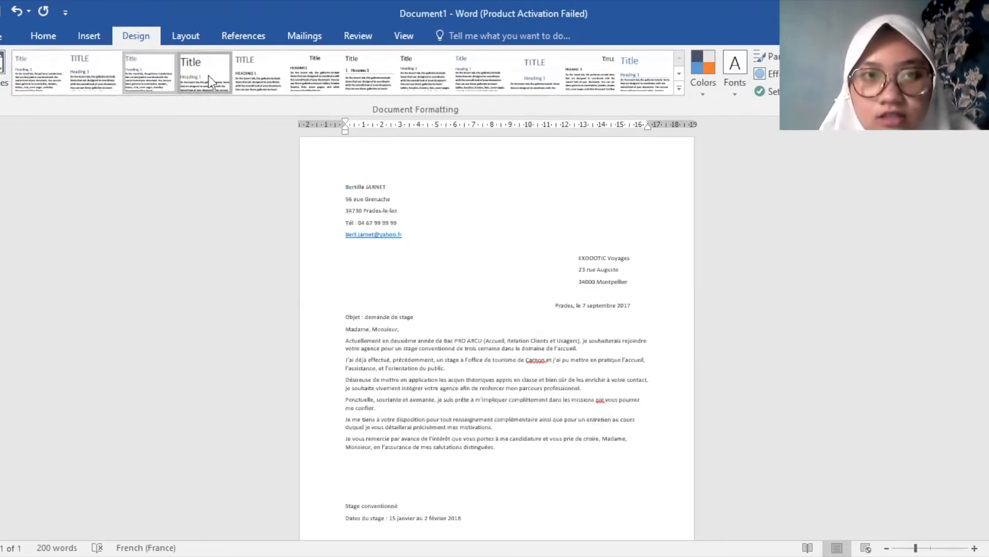
Apply the fifth style set and answer the Set as Default confirmation prompt
click(264, 76)
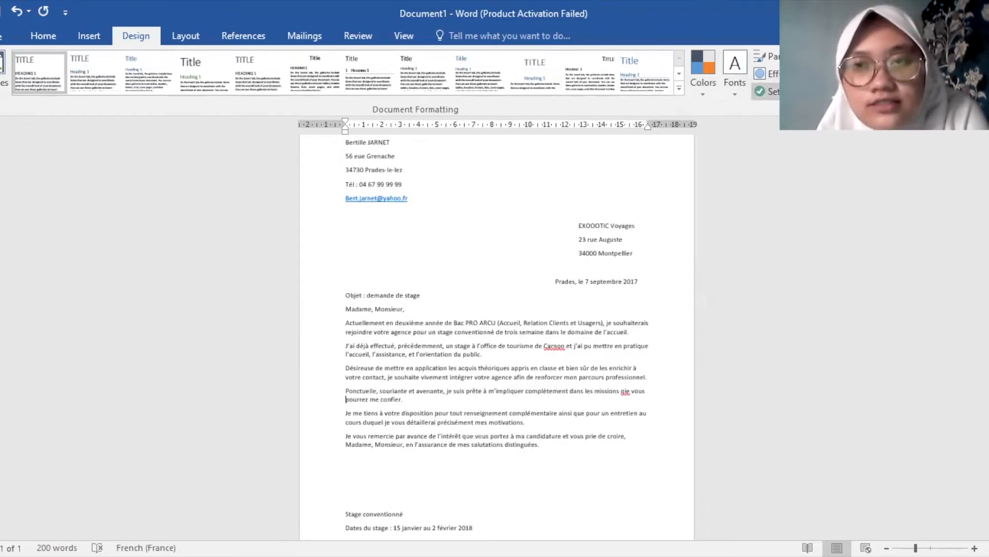
click(767, 91)
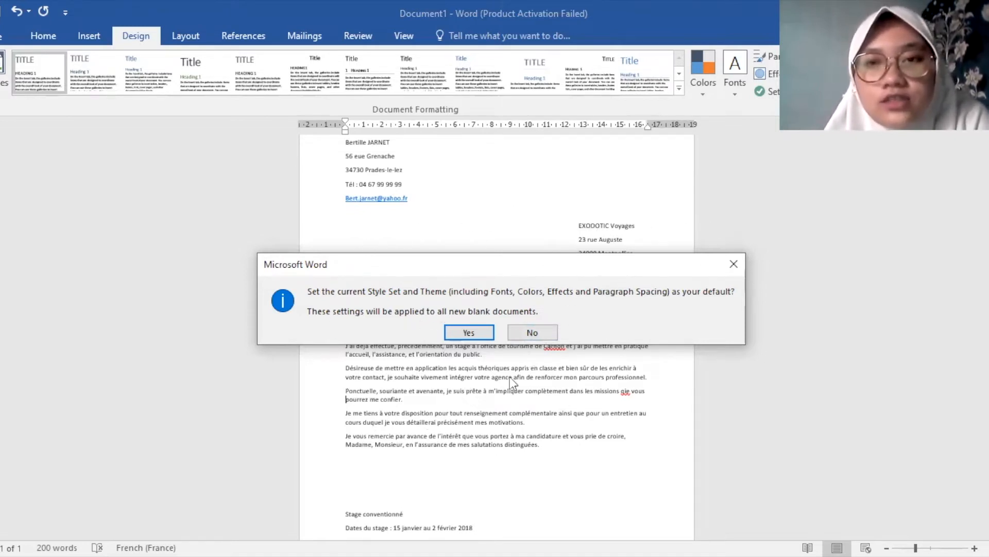
click(533, 333)
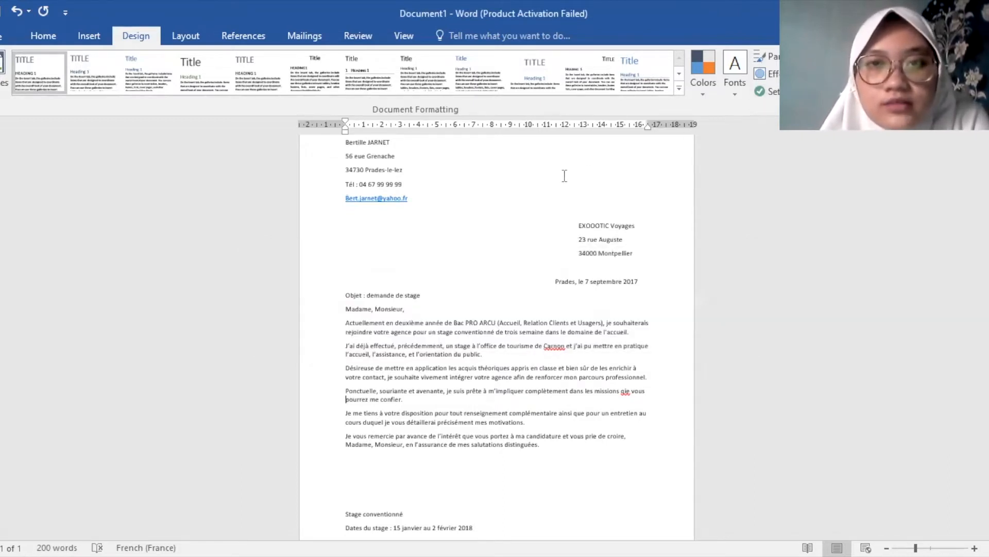
scroll(457, 232, up, 2)
scroll(479, 436, down, 2)
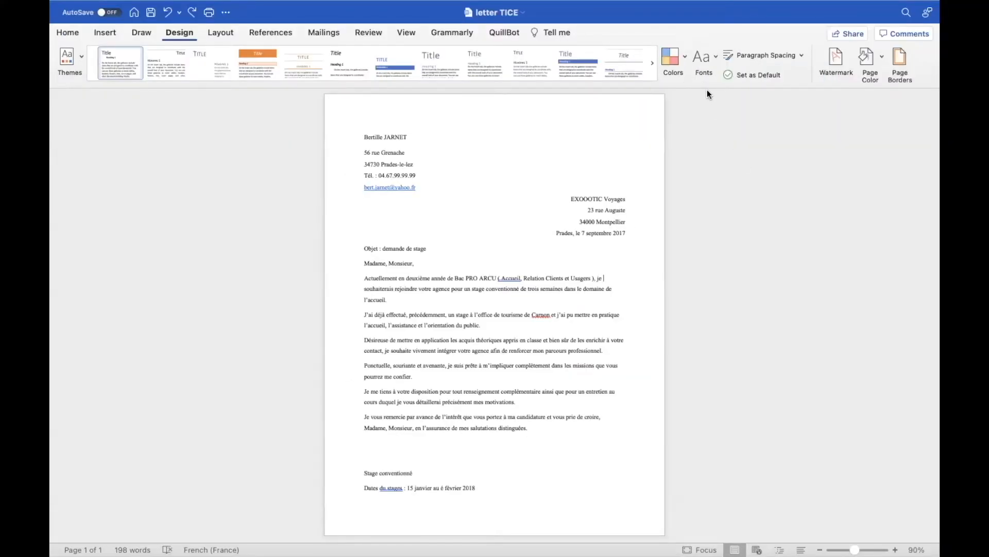
Browse the theme Fonts list twice without changing it, then bring up the Insert Watermark dialog
click(708, 63)
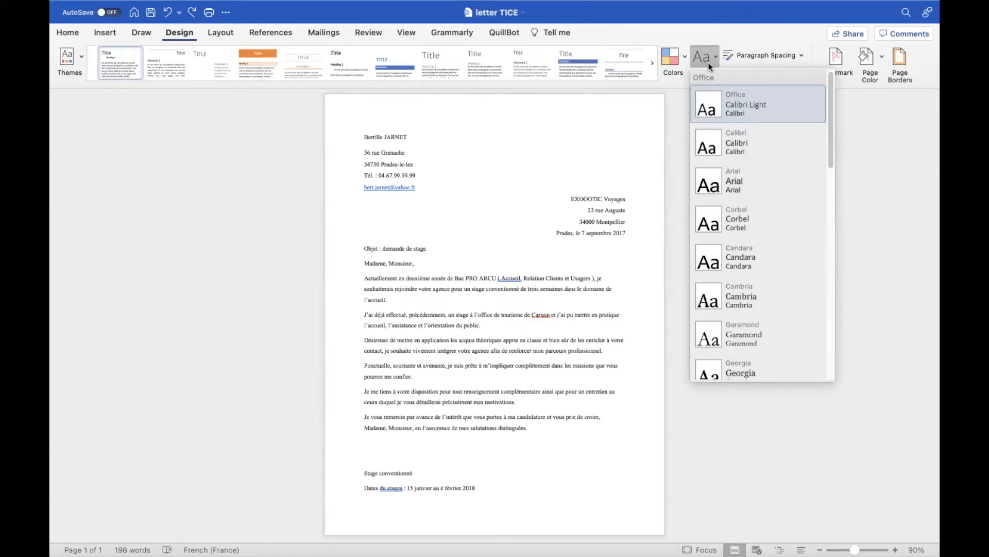
click(735, 101)
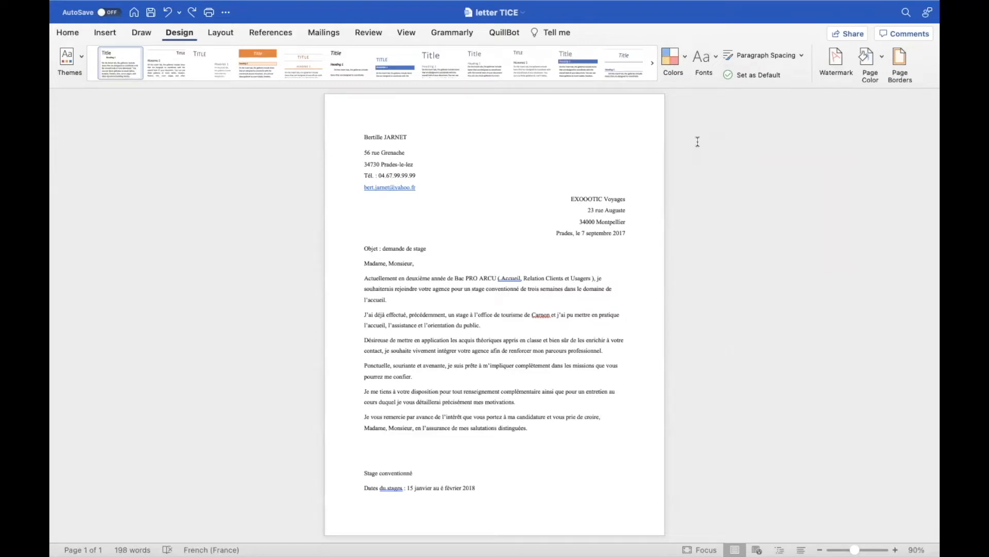
click(697, 71)
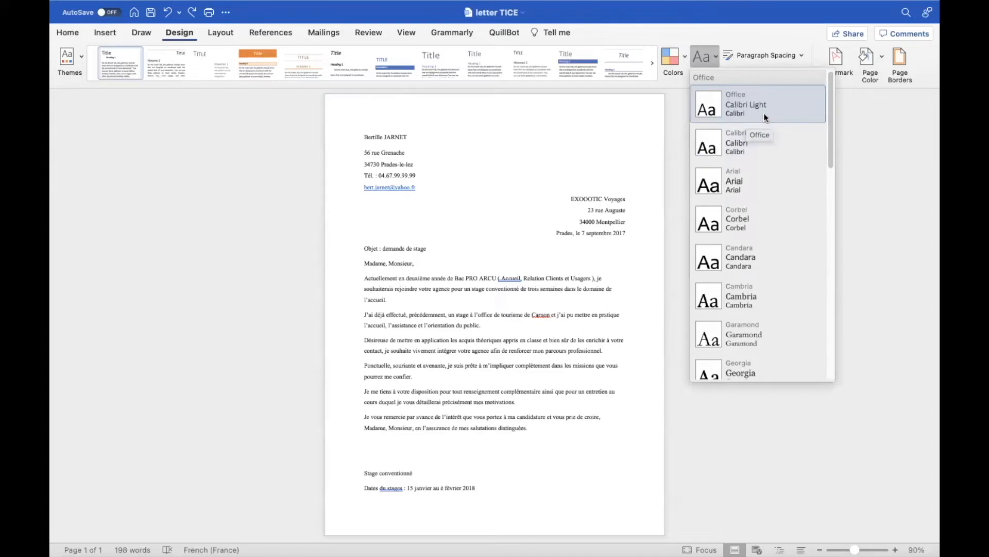
click(682, 125)
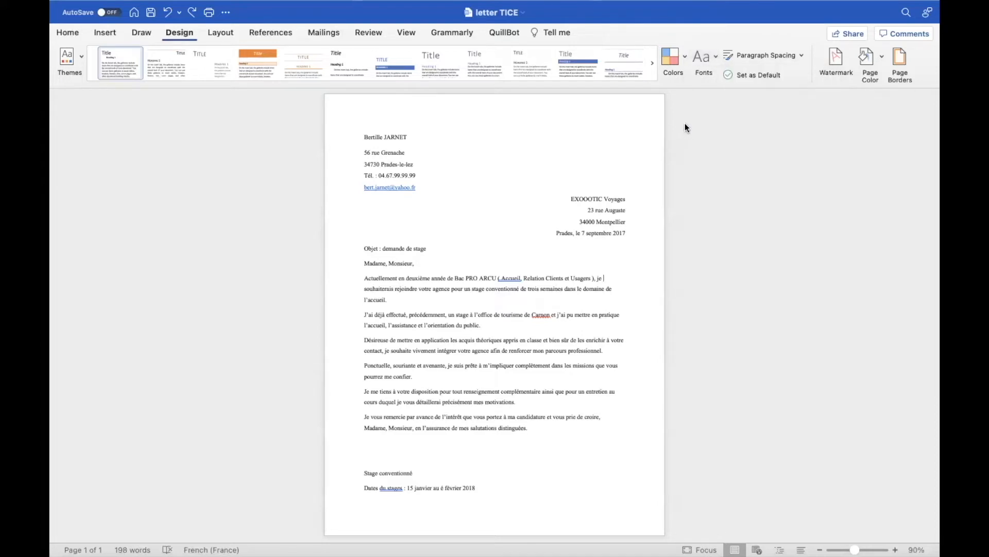
click(828, 57)
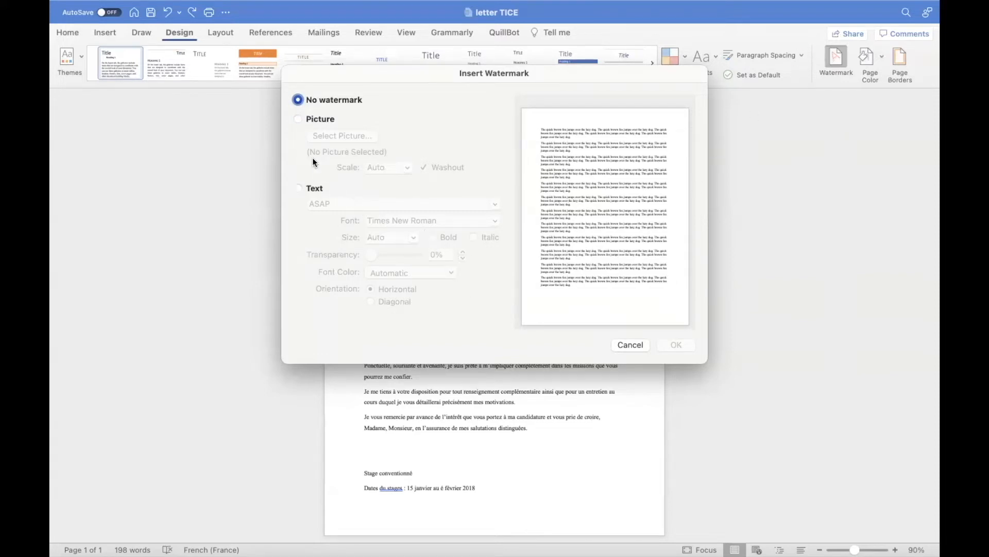
Replace the ASAP watermark text with a diagonal text watermark reading 'letter'
click(298, 119)
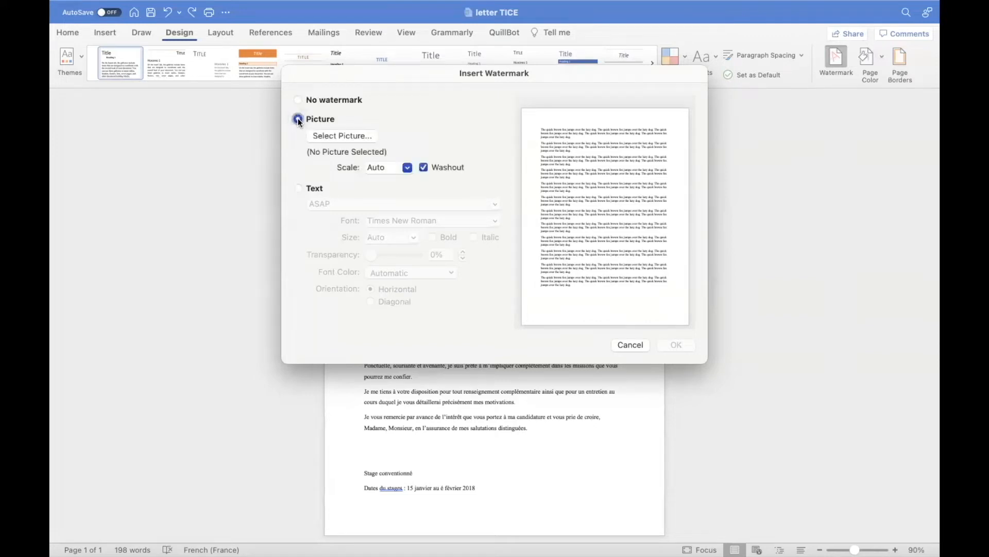
click(297, 190)
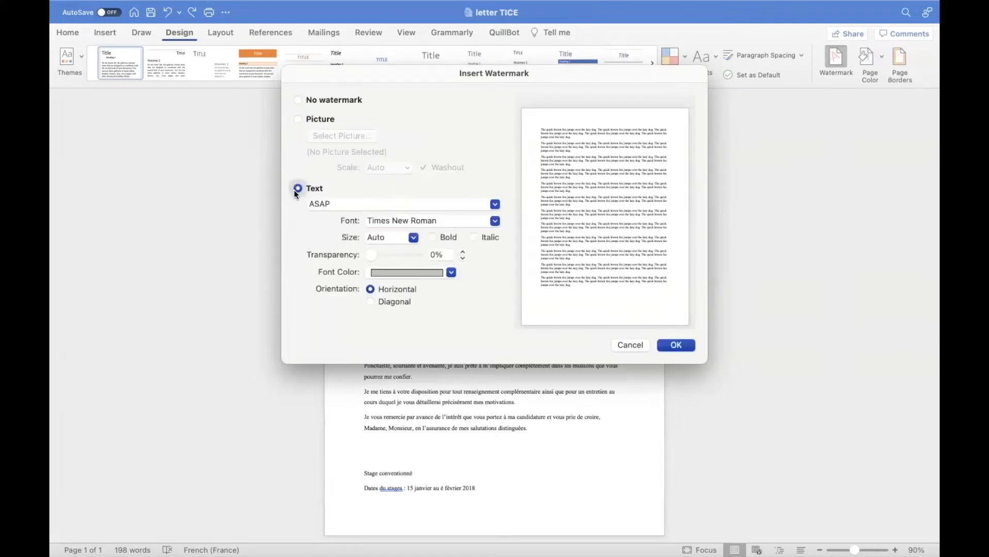
click(343, 203)
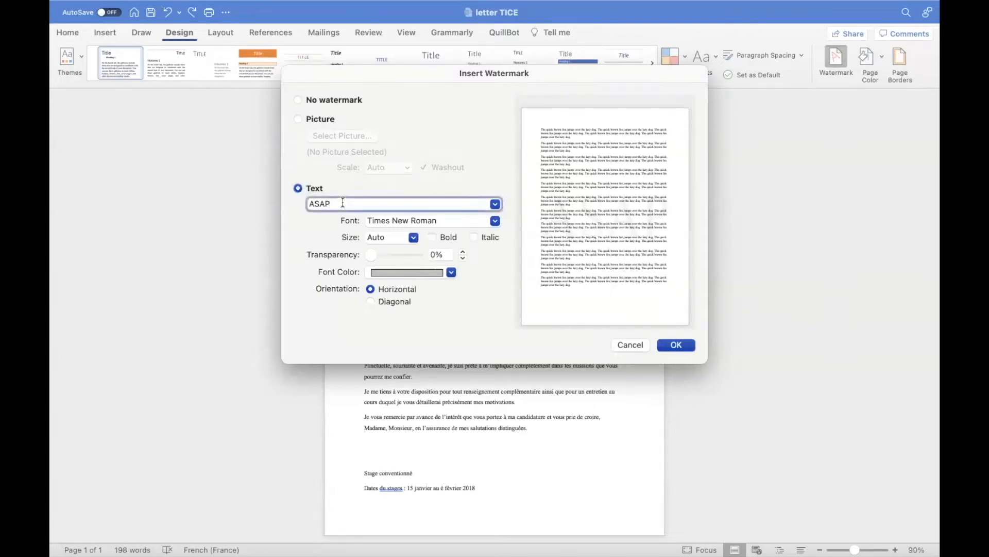
key(BackSpace)
key(BackSpace)
key(BackSpace)
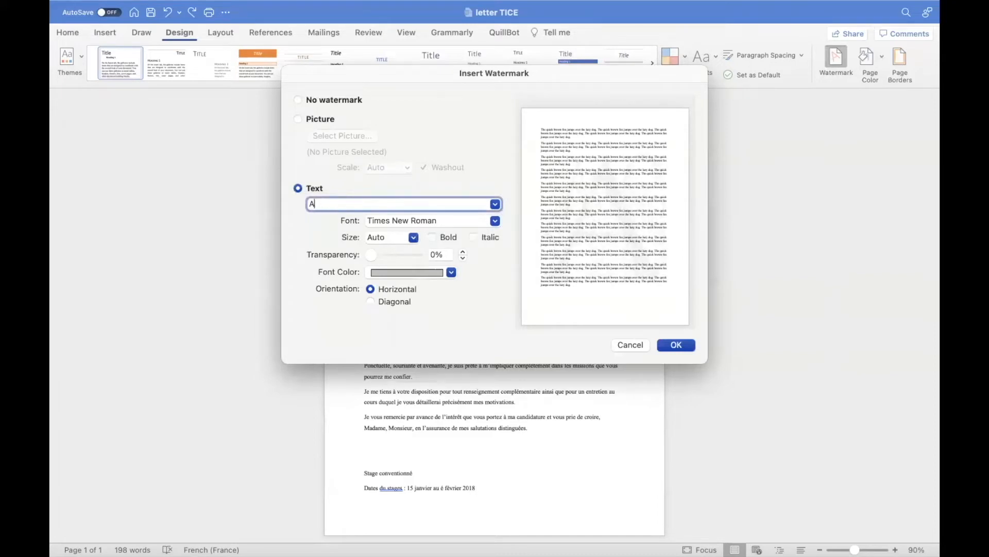
key(BackSpace)
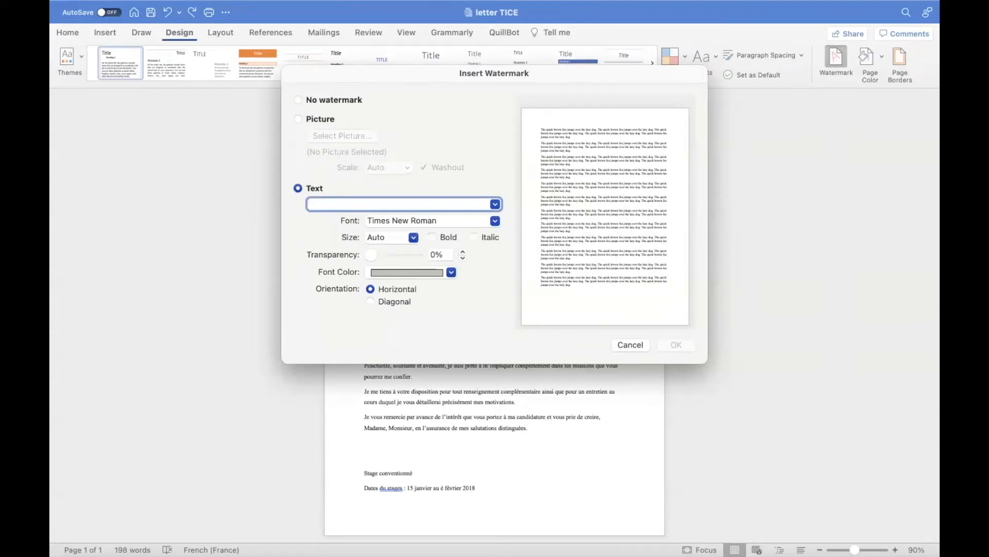
text(letter)
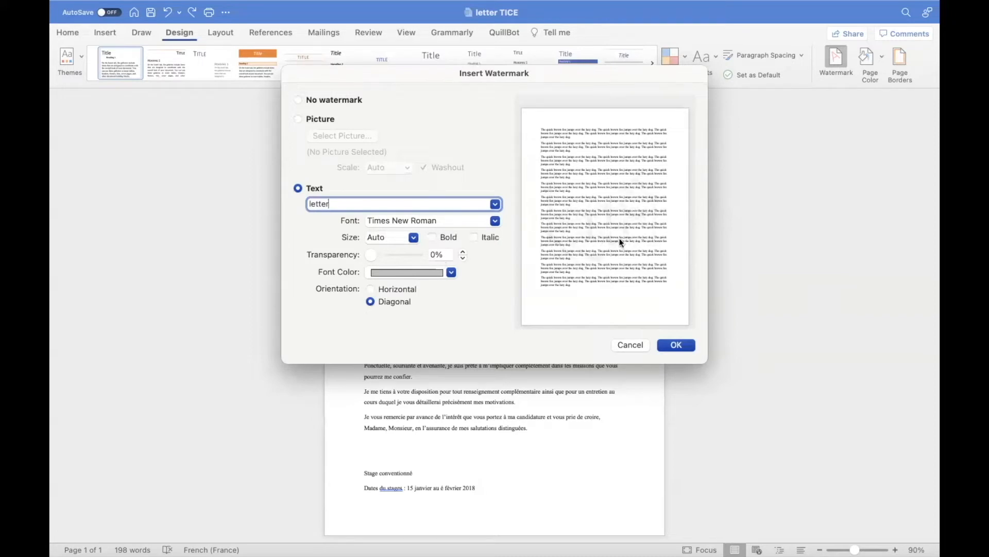
click(675, 346)
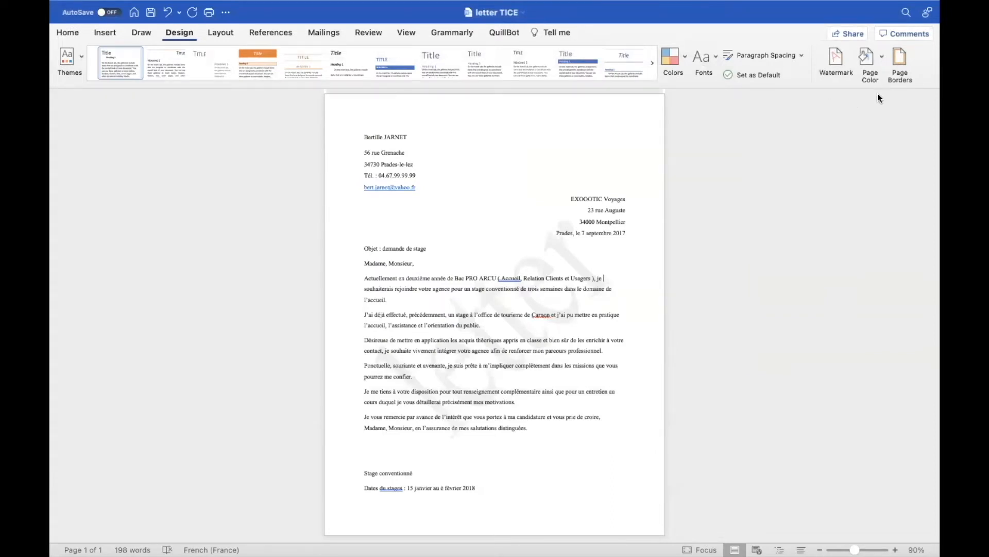
Apply the plain Box page border setting to the whole document
click(905, 53)
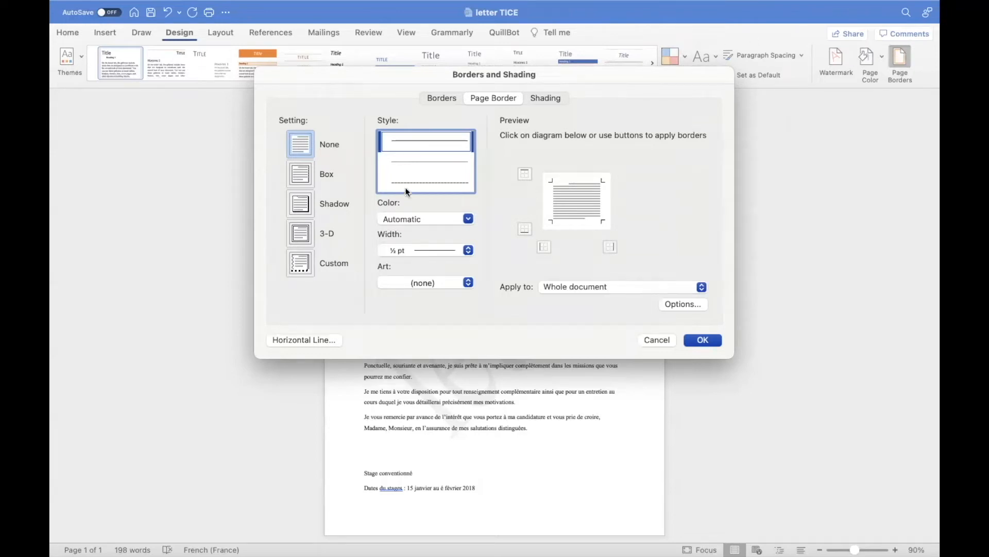
click(300, 177)
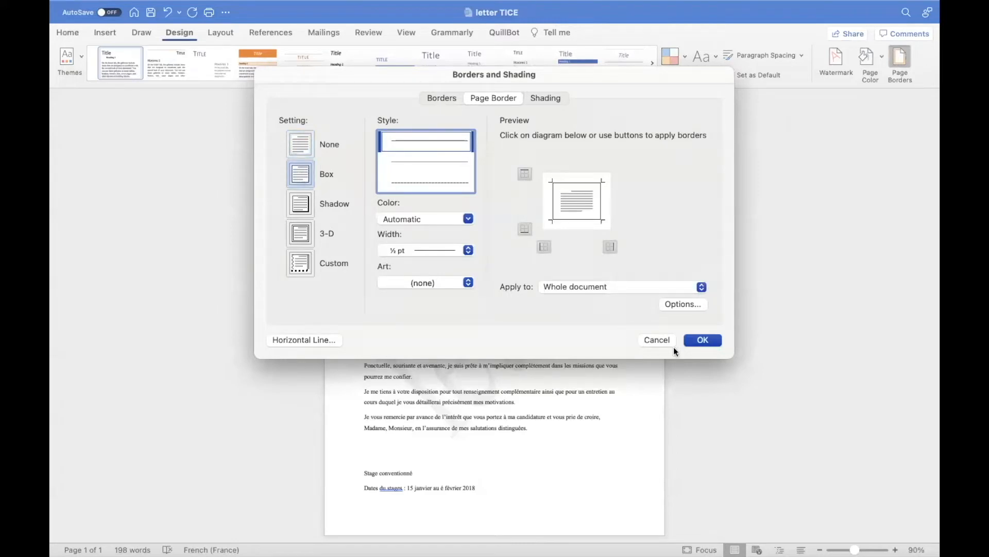
click(703, 340)
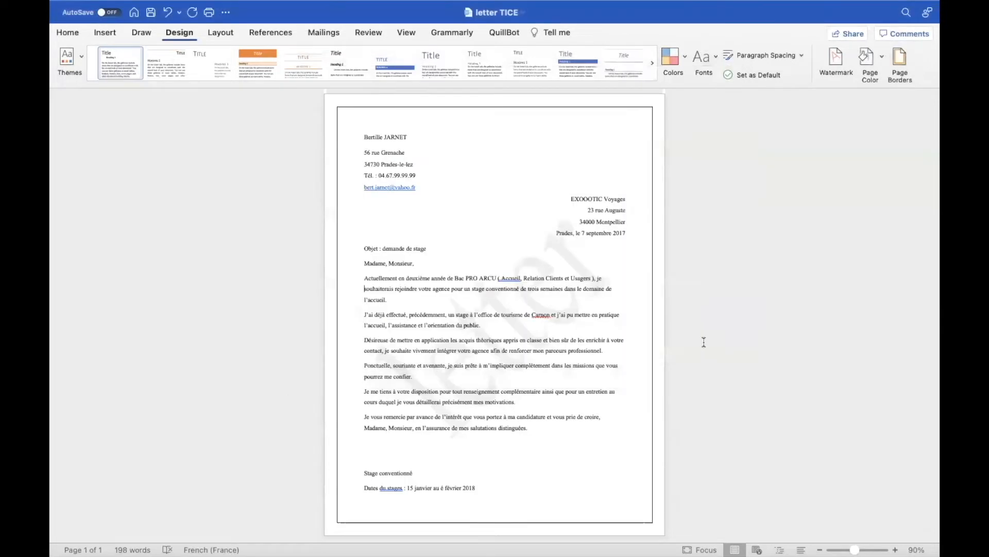
scroll(564, 335, down, 1)
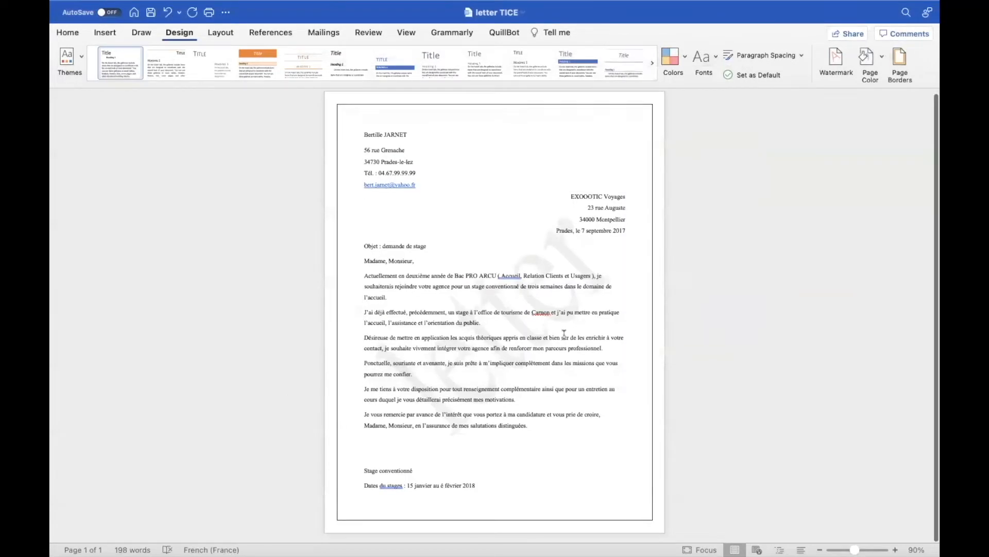
scroll(564, 334, up, 1)
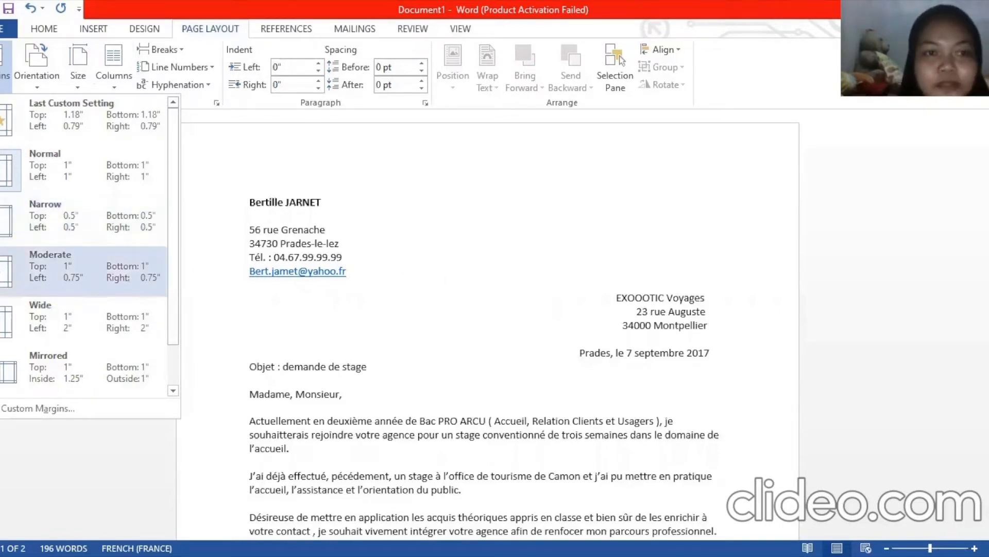
click(2, 280)
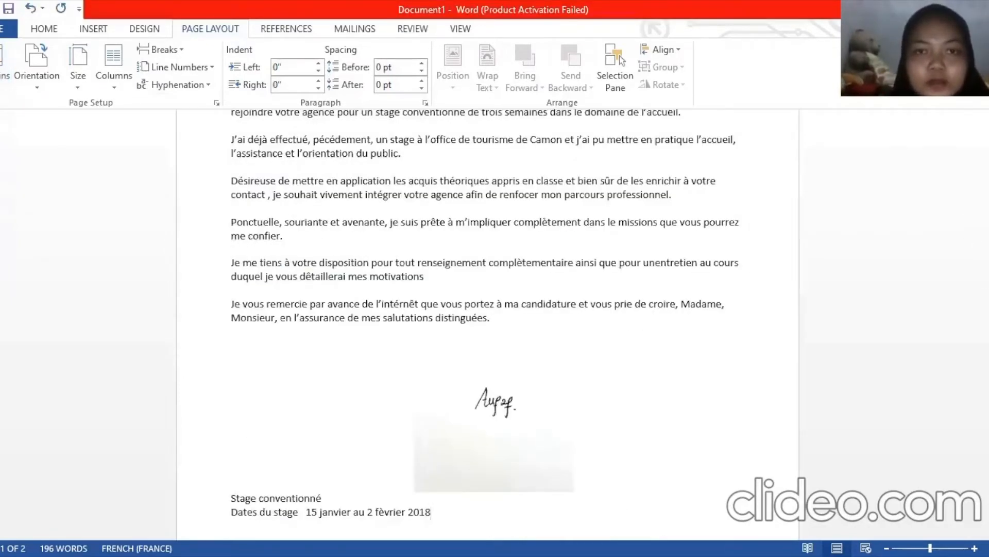
Scroll up and down through the cover letter to review its text
scroll(488, 319, up, 8)
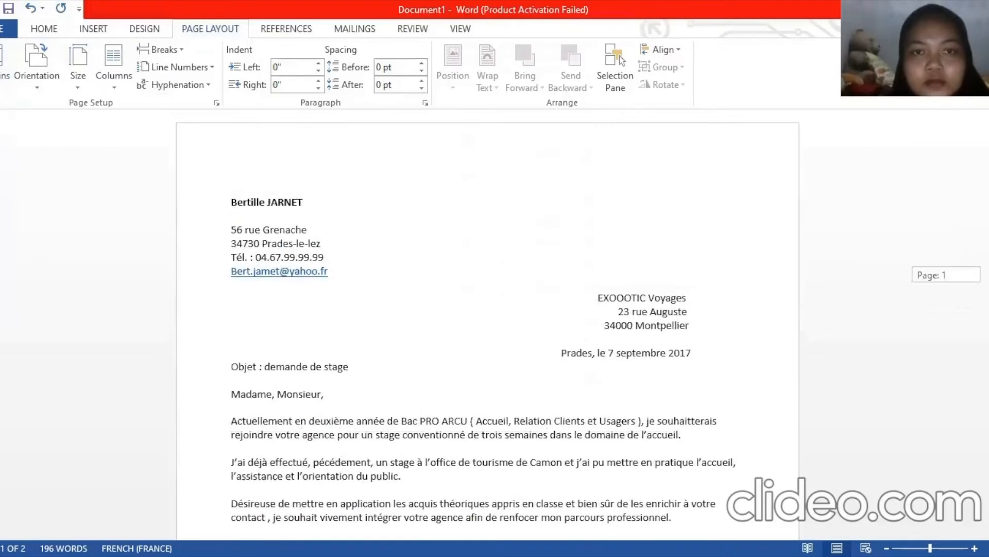
scroll(487, 323, down, 1)
scroll(487, 320, down, 10)
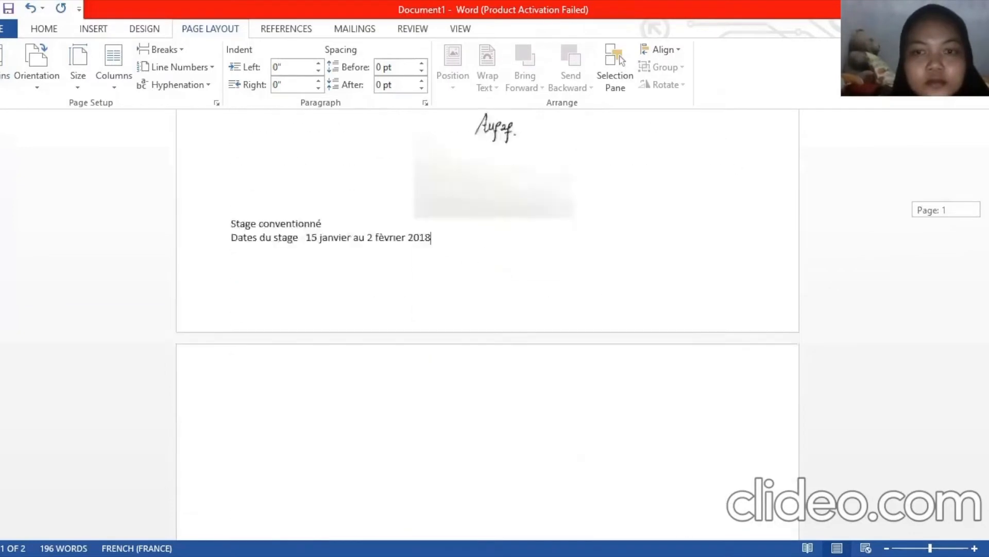
scroll(488, 320, up, 4)
scroll(487, 319, up, 1)
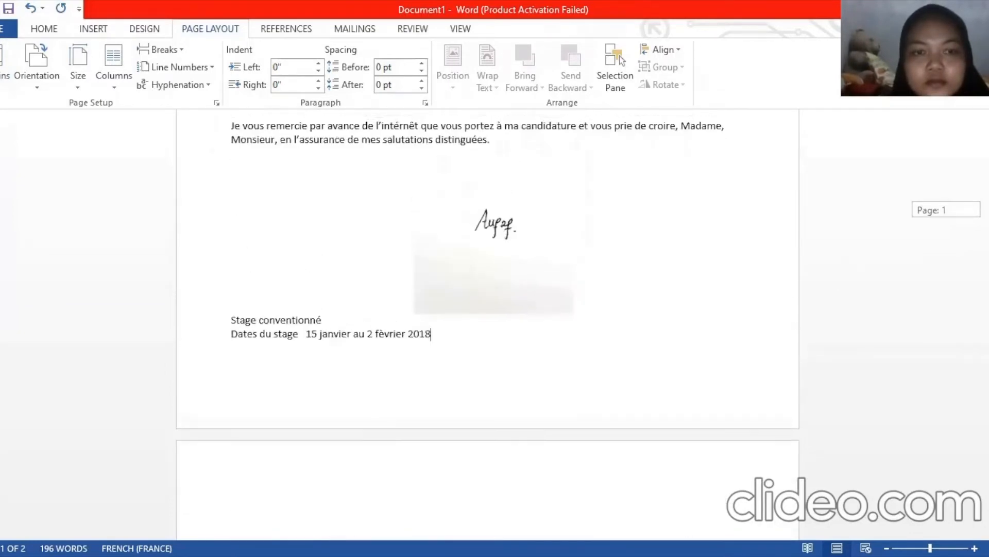
scroll(487, 319, up, 8)
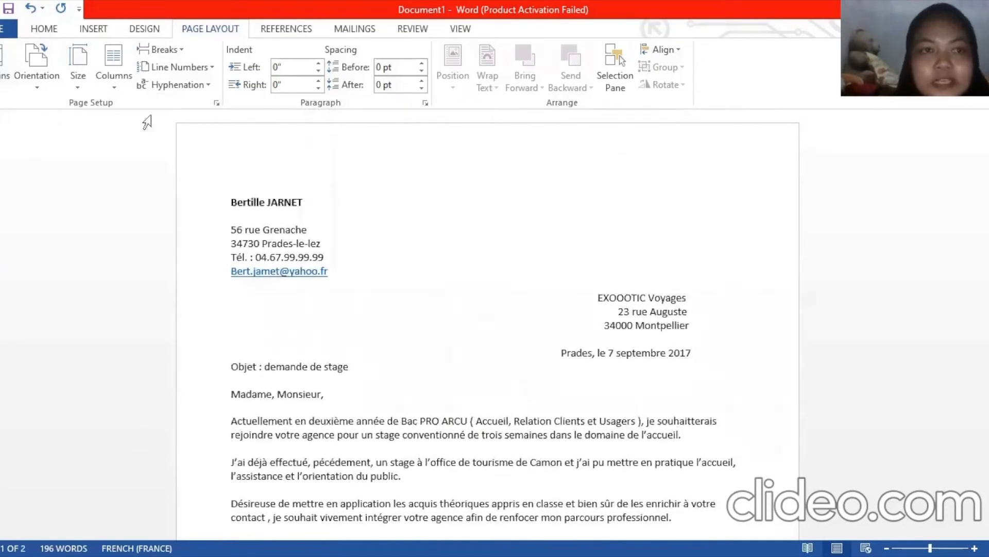
Bring up the Margins preset gallery, reopening it after a brief scroll
click(3, 87)
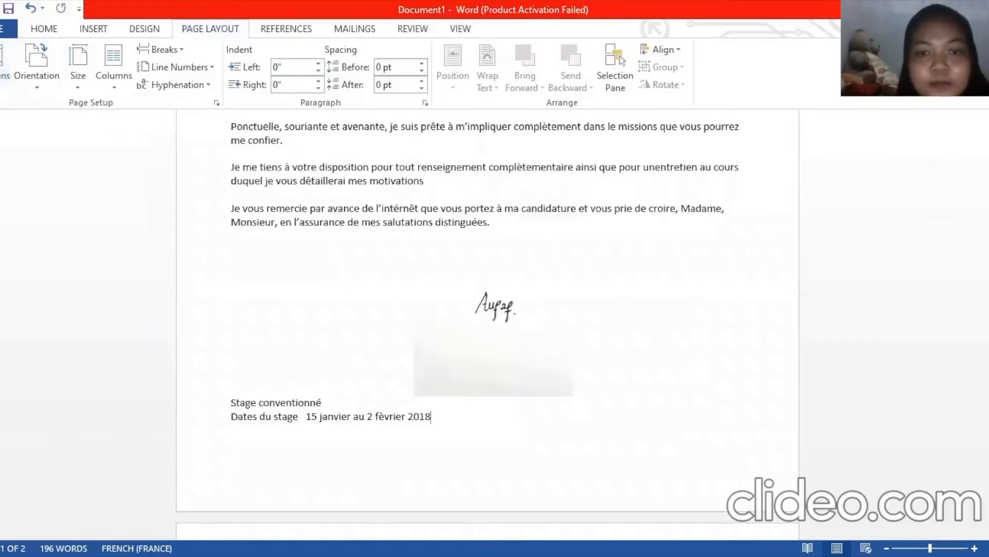
scroll(486, 391, down, 3)
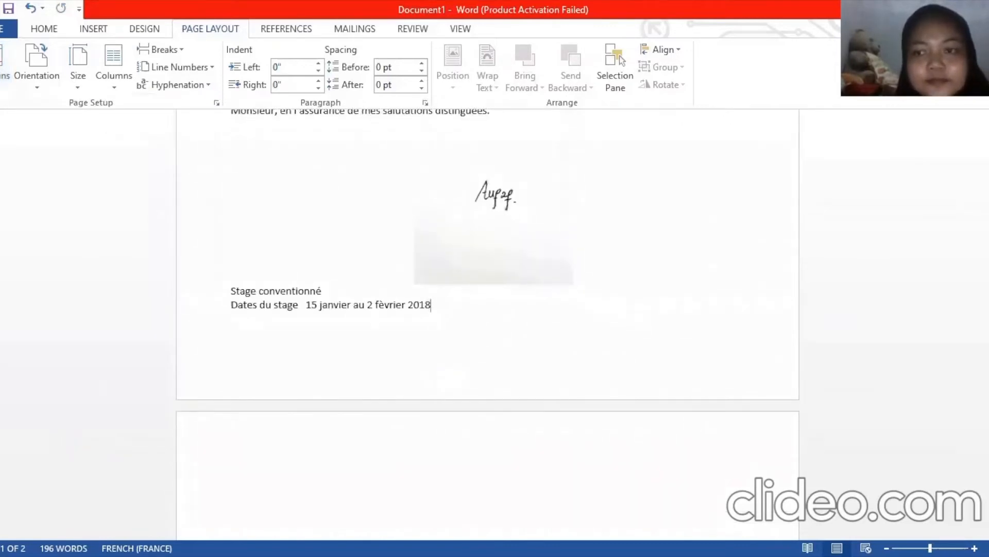
scroll(120, 164, up, 10)
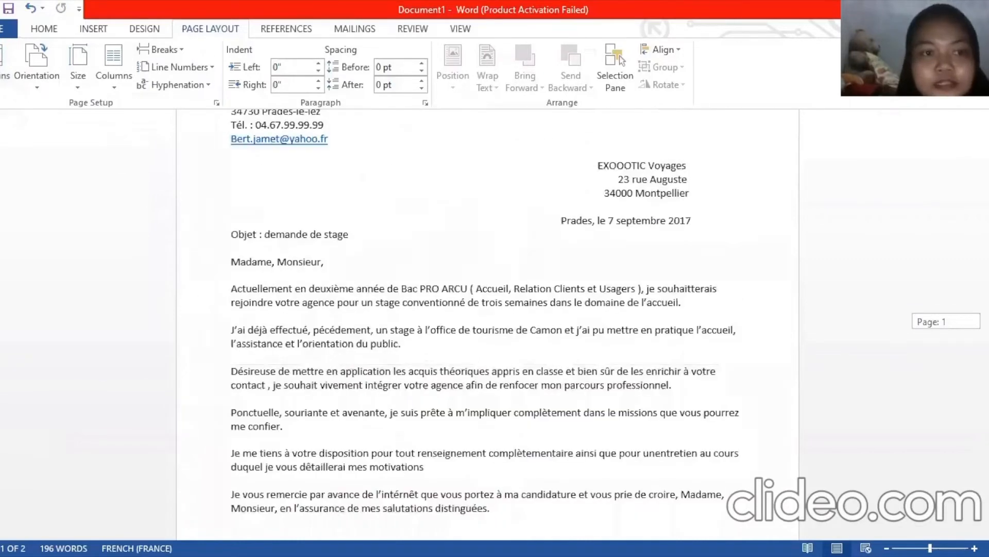
click(4, 68)
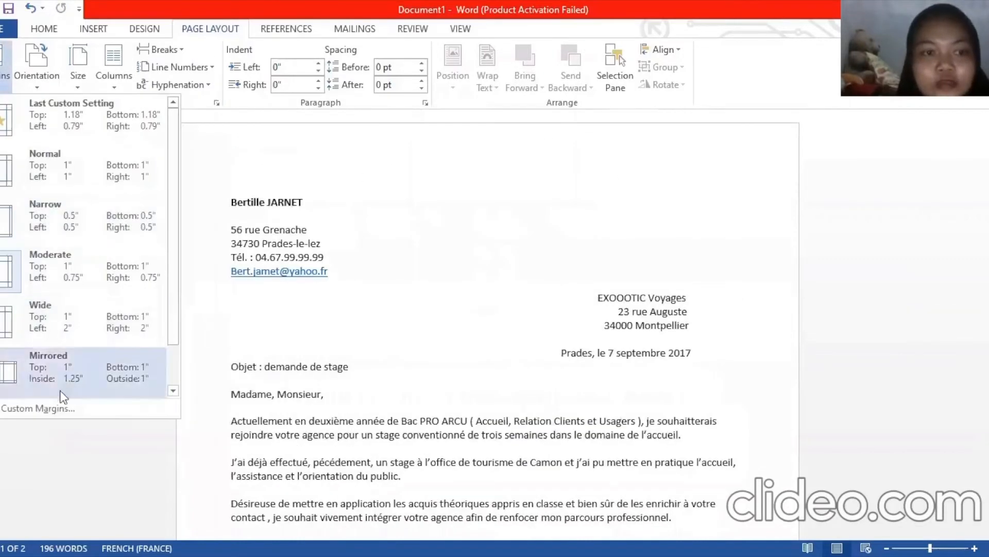
In Custom Margins, set the top and bottom margins to 2"
click(40, 408)
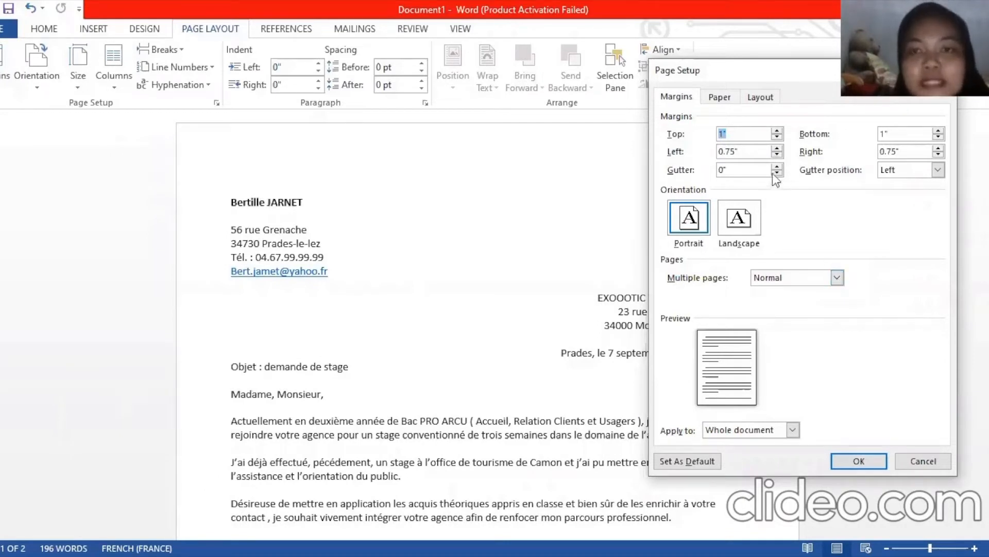
click(724, 135)
key(BackSpace)
text(2)
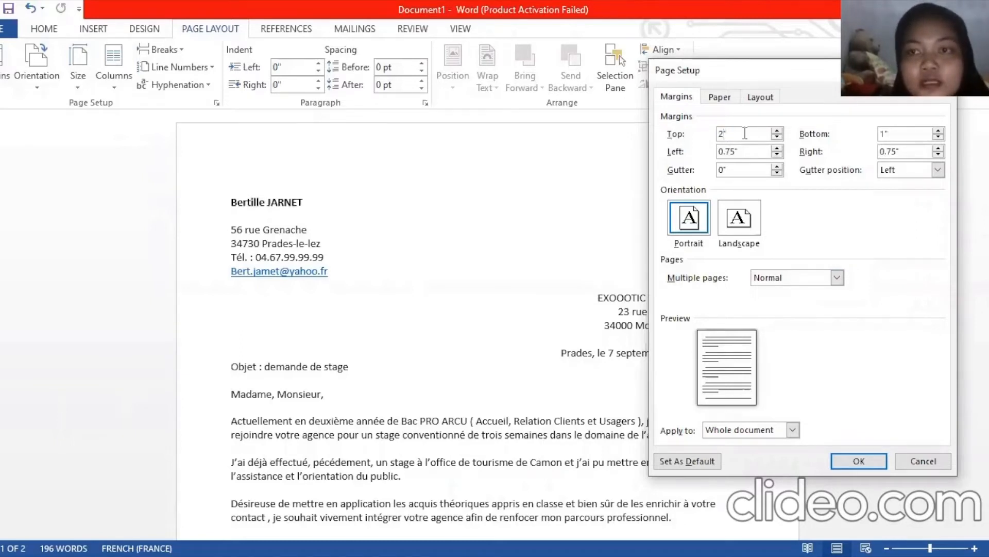
click(885, 133)
key(BackSpace)
text(2)
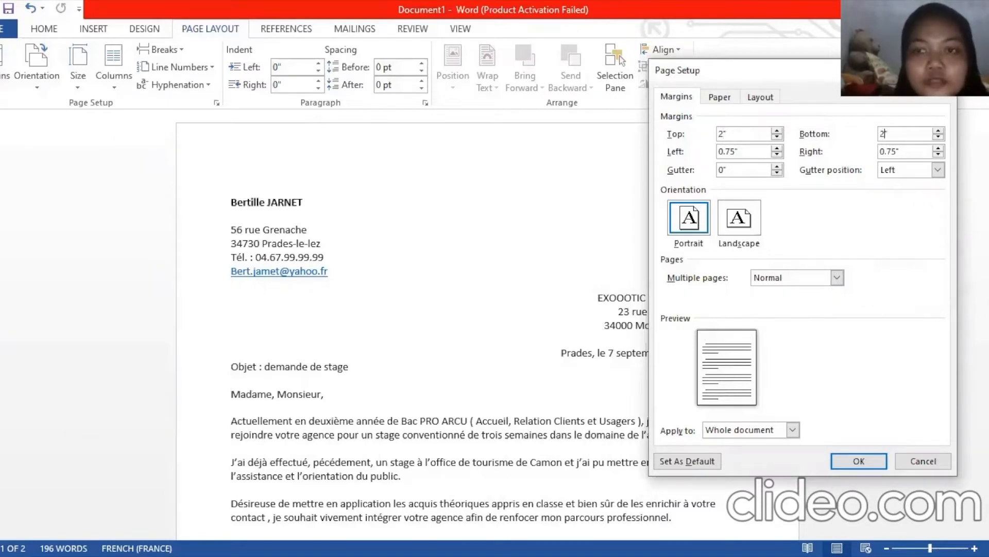
Set the left and right margins to 1" and apply to the whole document
click(724, 151)
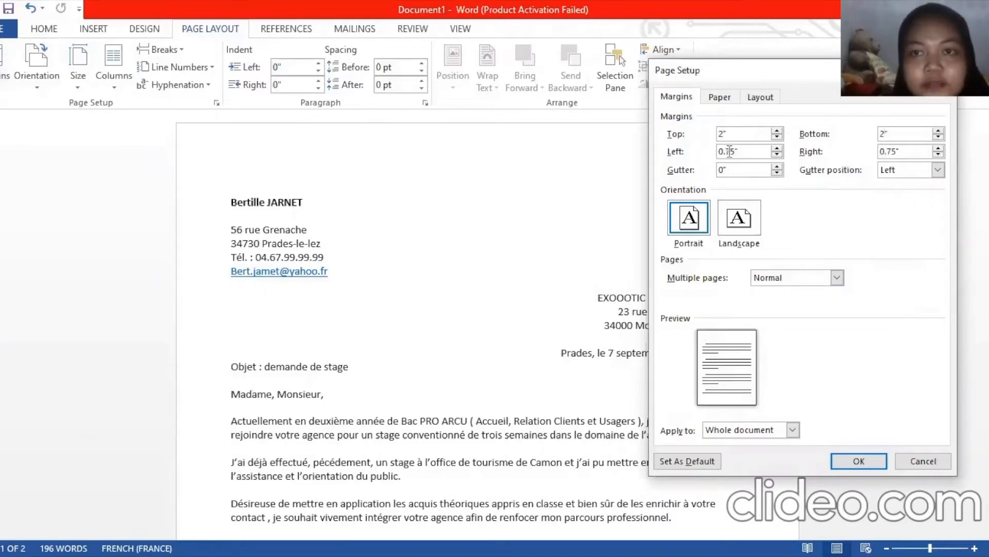
click(776, 148)
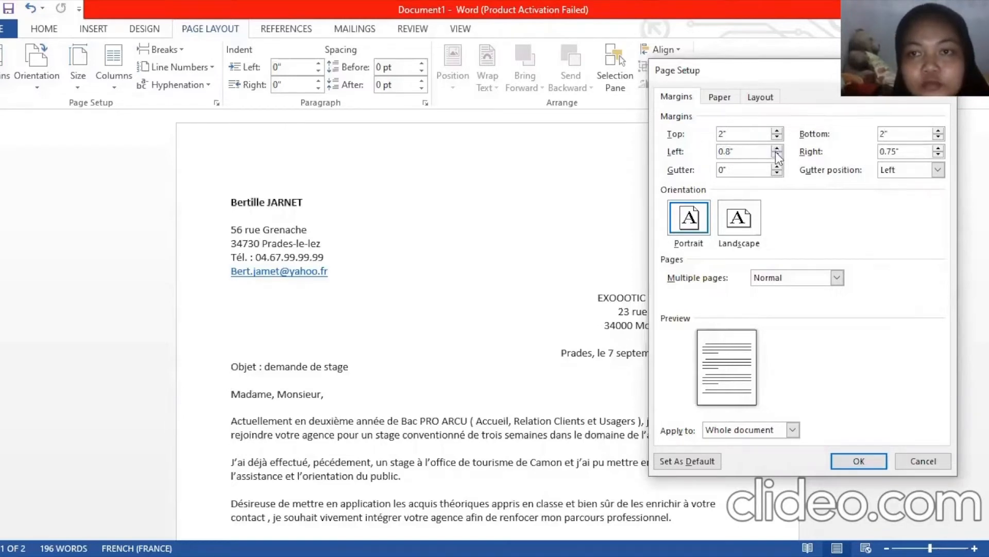
double_click(732, 151)
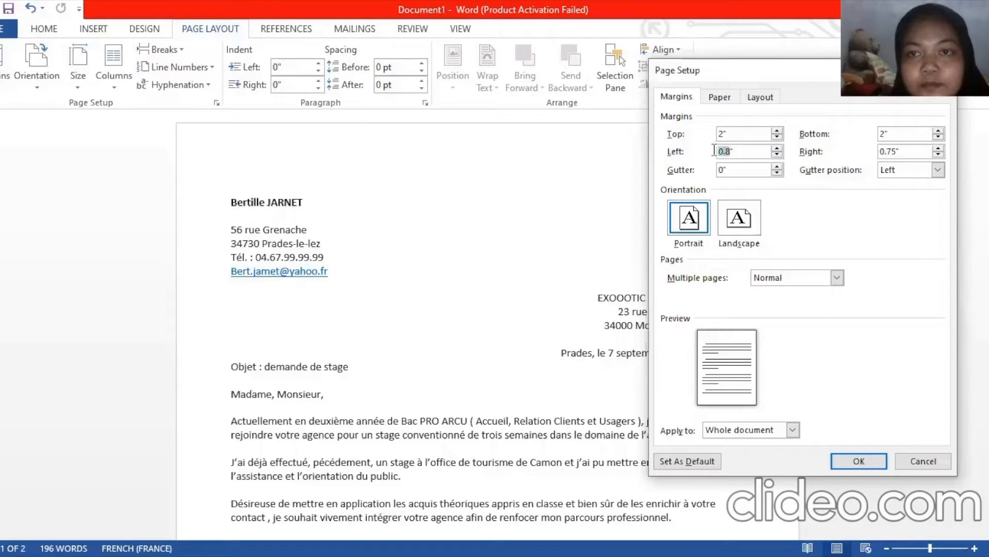
text(1)
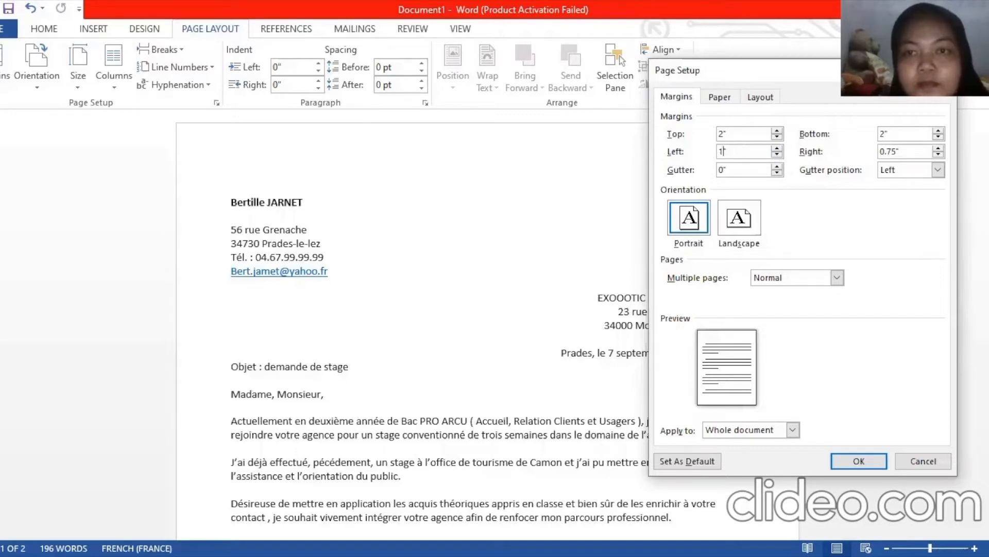
double_click(898, 151)
text(1)
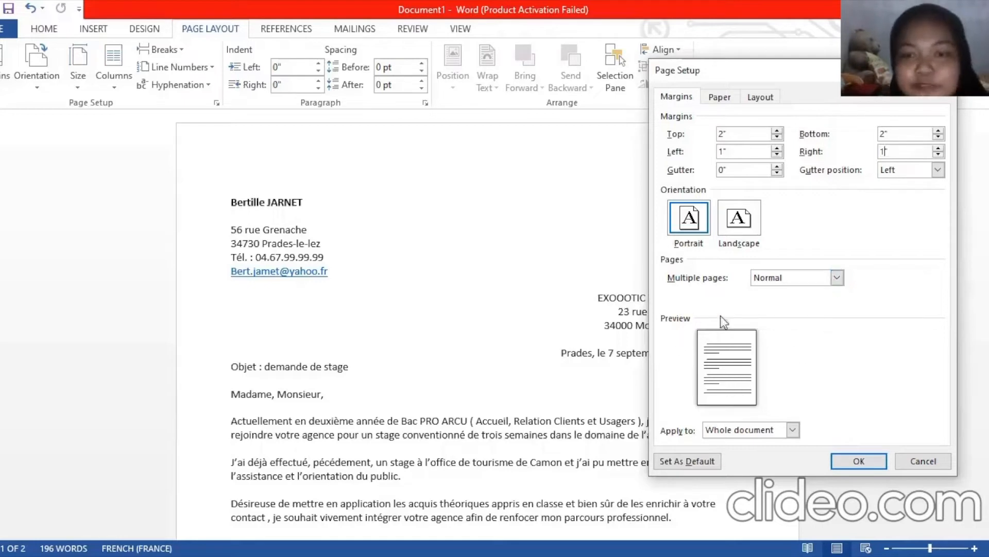
click(860, 461)
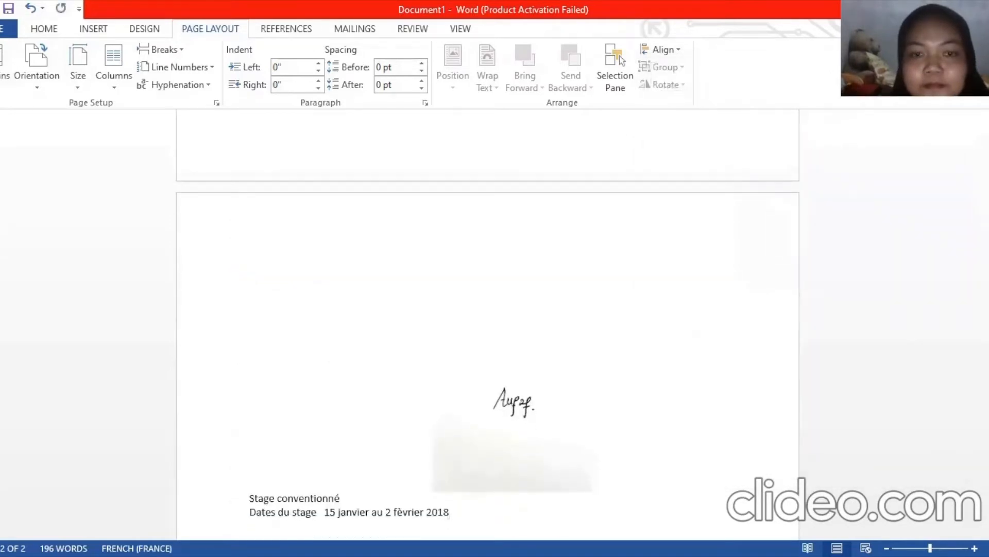
Apply the Normal margin preset and bring up the page orientation choices
drag(987, 370, 987, 180)
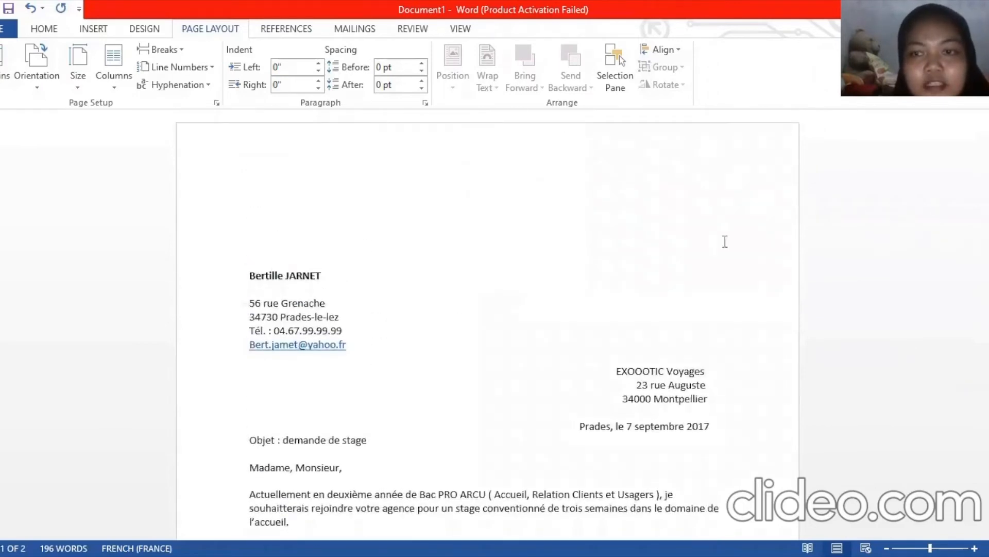
drag(987, 144, 987, 254)
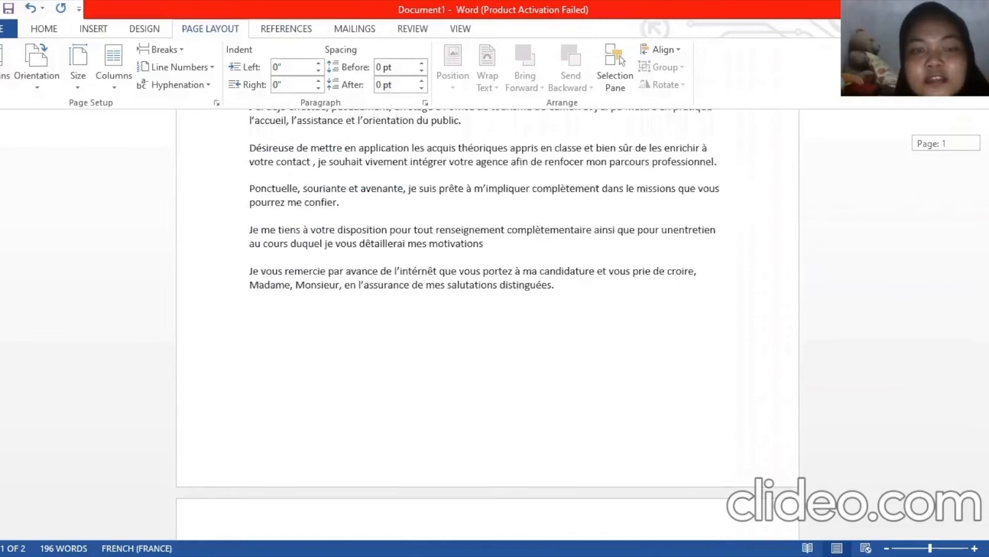
click(1, 86)
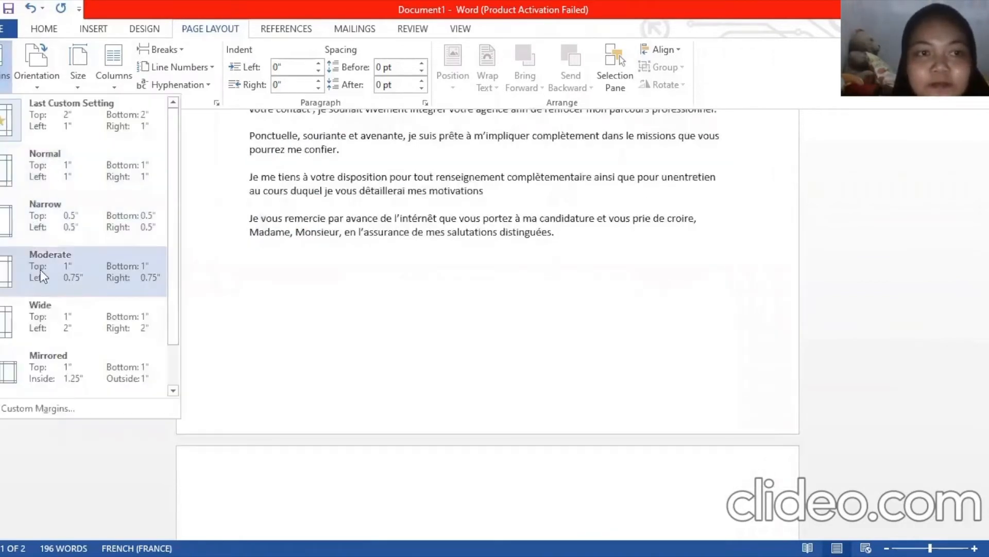
click(12, 191)
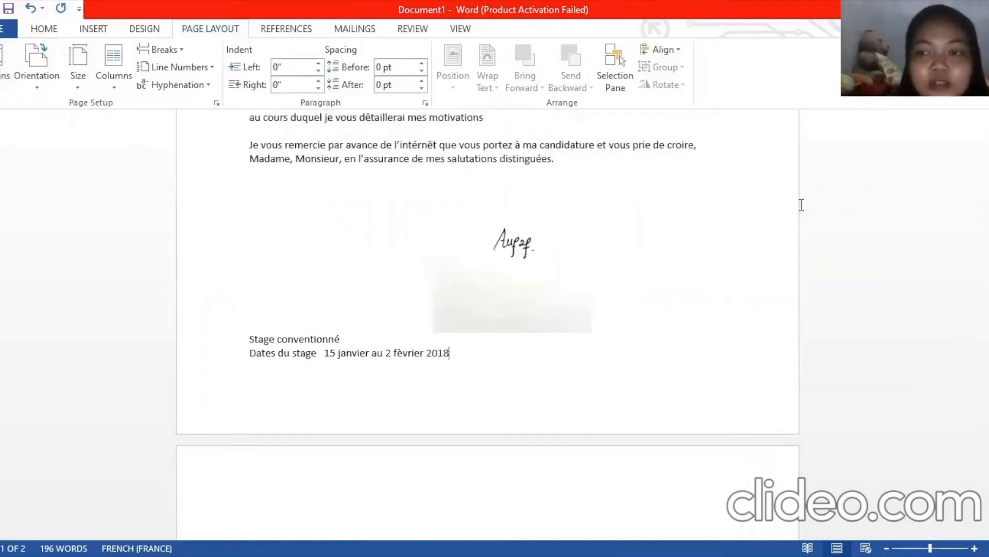
click(39, 86)
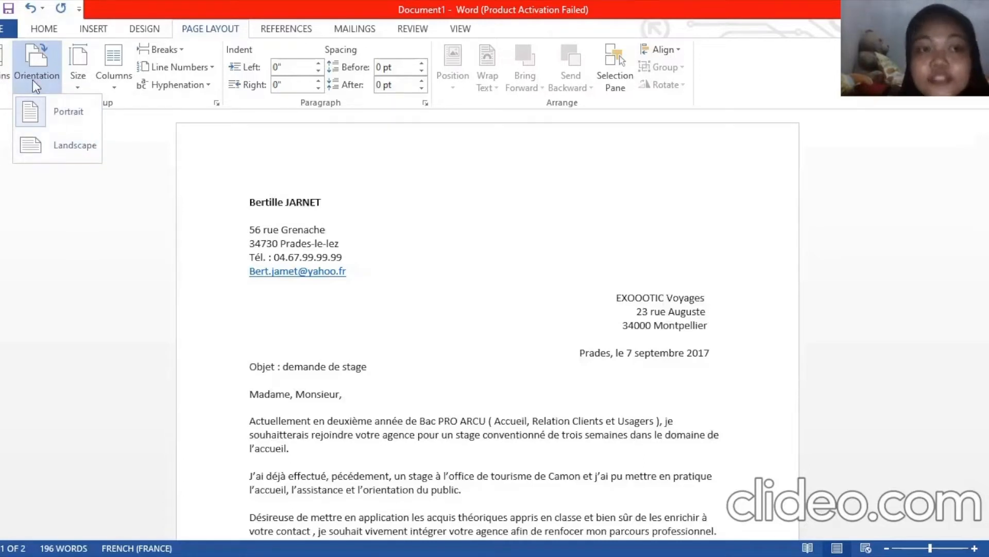
click(61, 144)
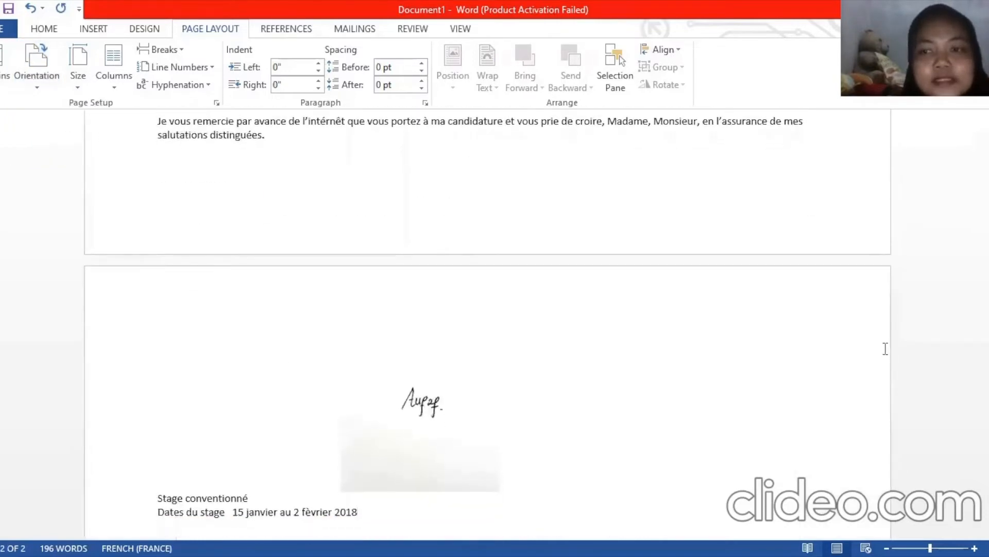
drag(988, 360, 988, 474)
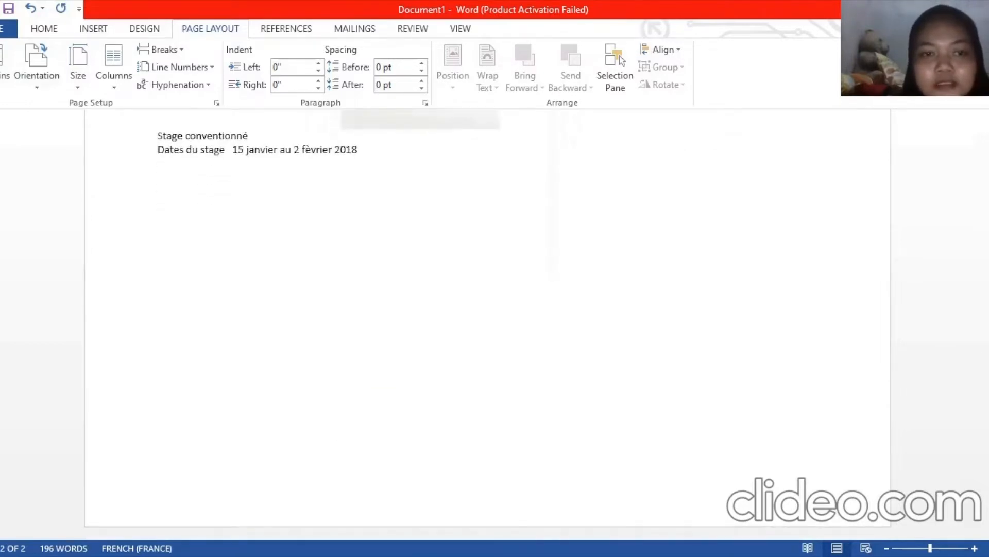
drag(987, 448, 988, 174)
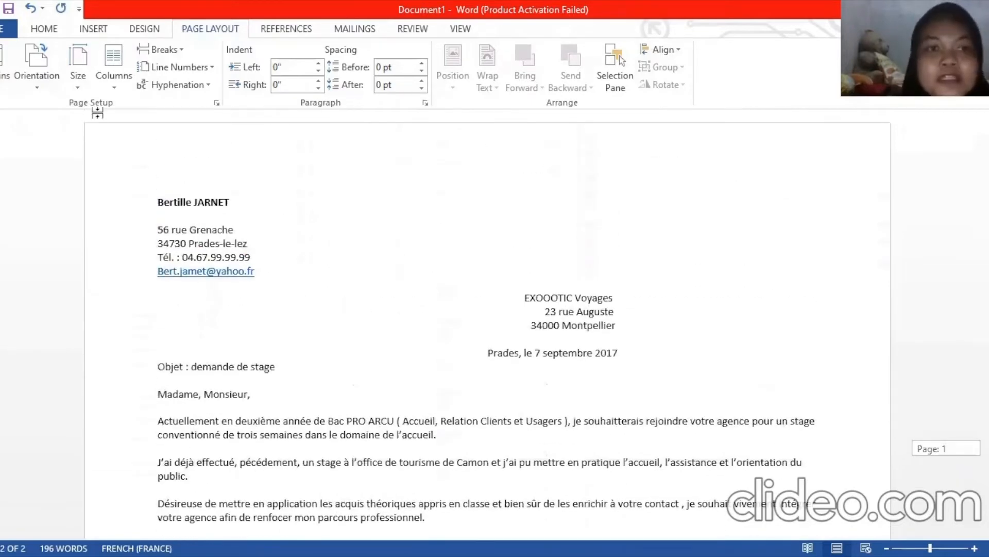
click(79, 85)
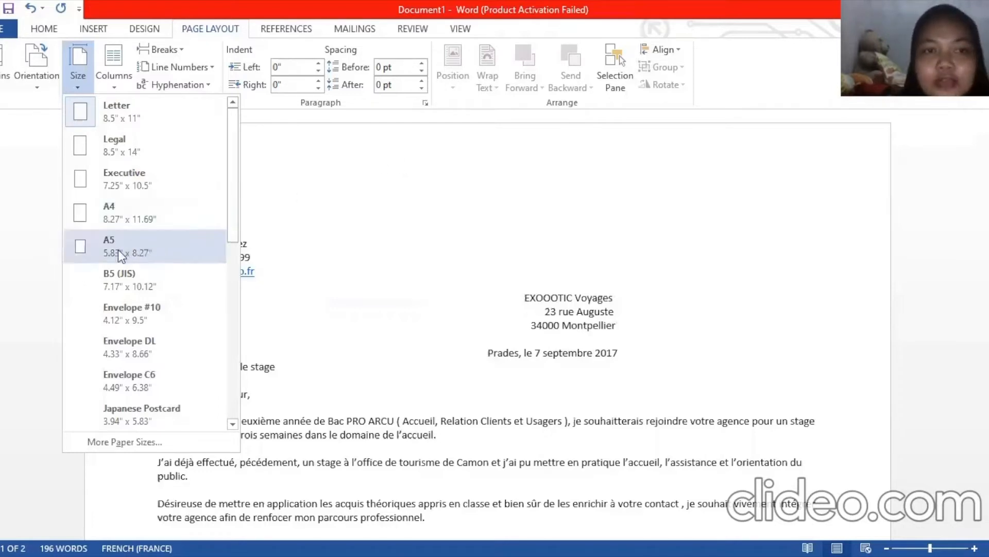
click(38, 84)
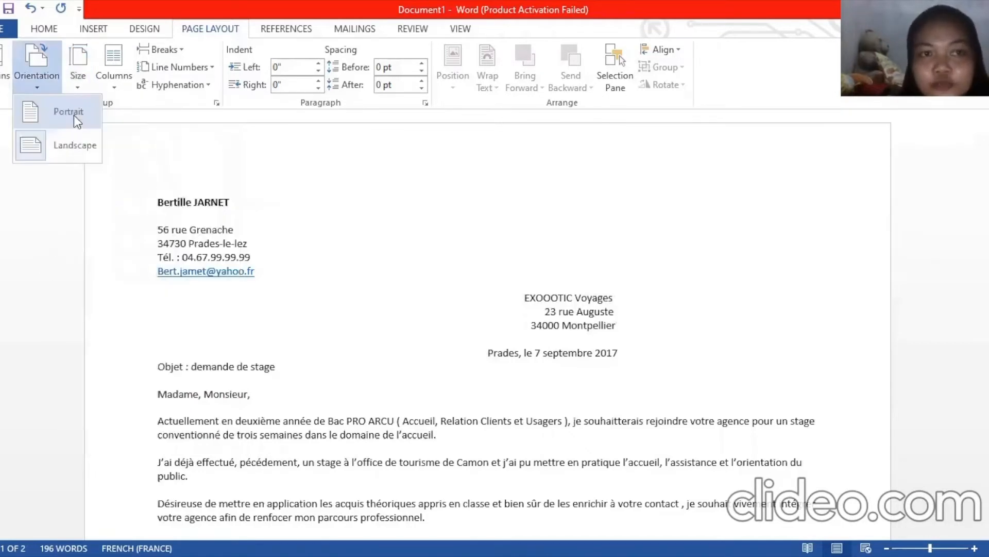
click(73, 115)
click(82, 85)
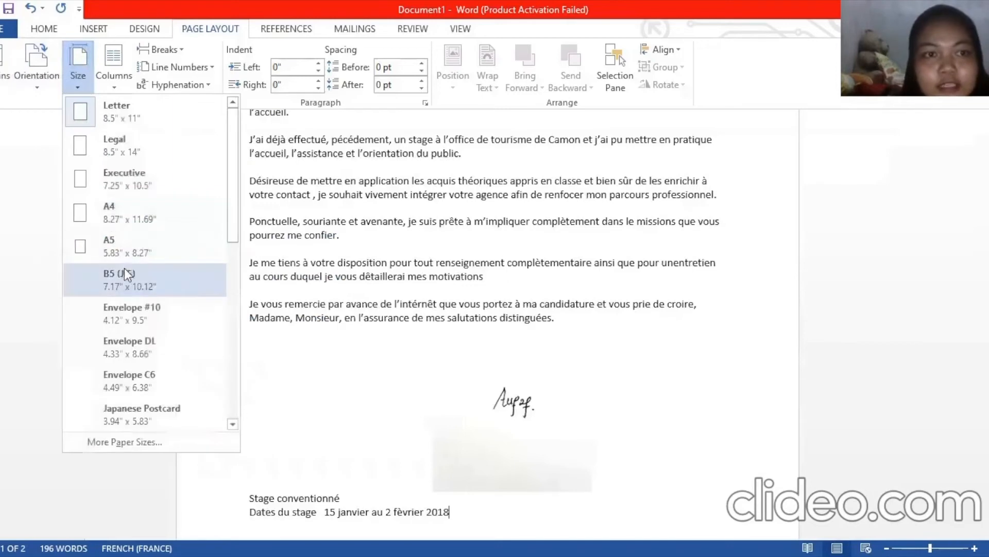
click(111, 248)
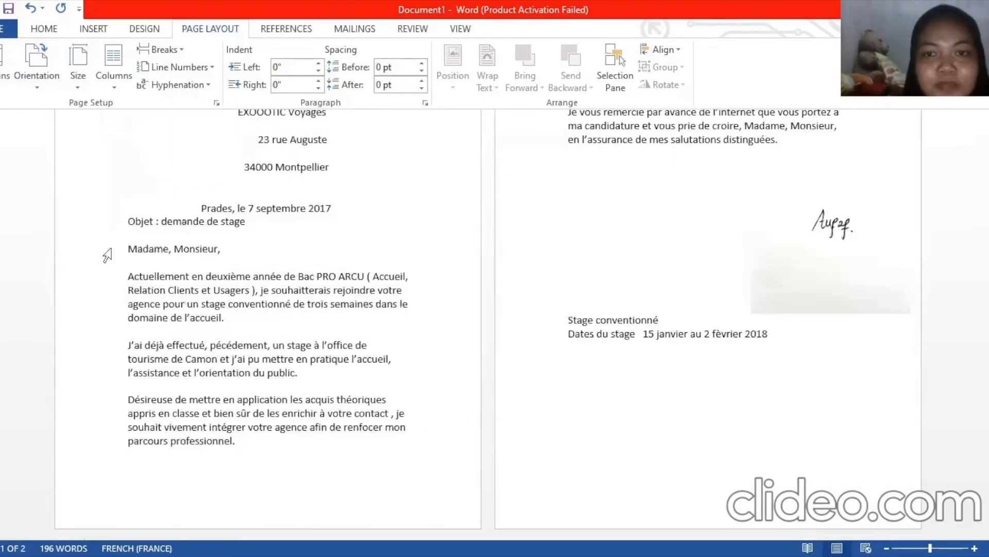
mouse_move(988, 429)
mouse_down()
mouse_move(988, 301)
mouse_move(988, 430)
mouse_up()
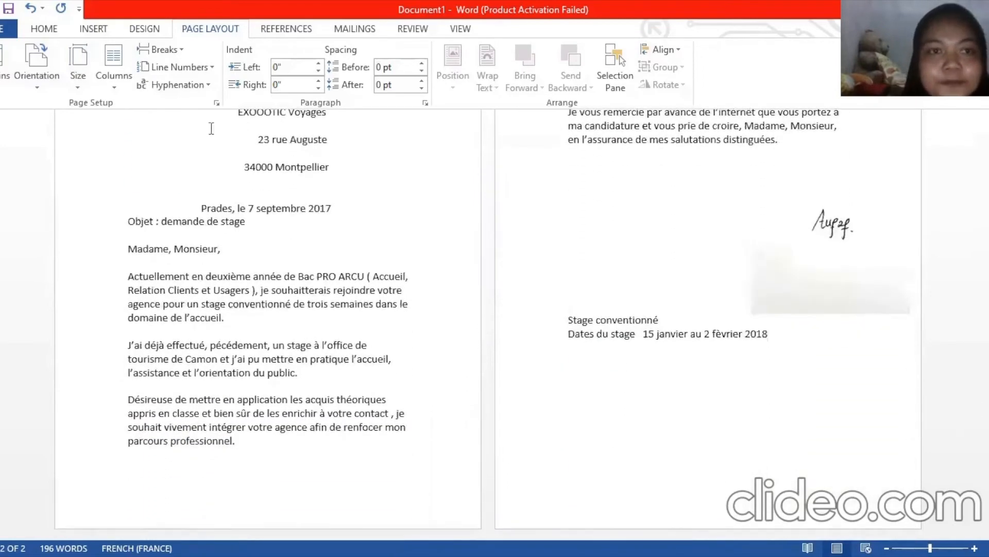
click(81, 80)
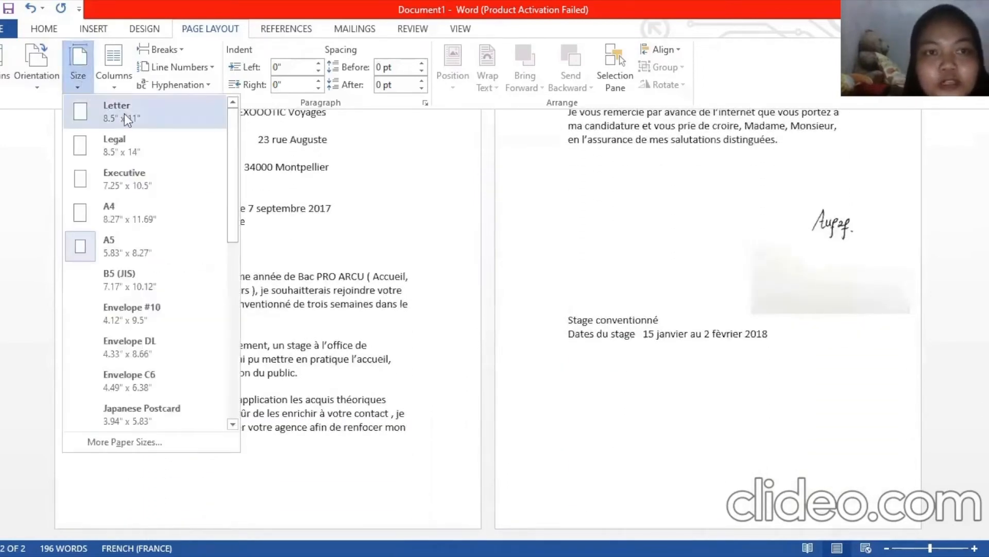
click(125, 114)
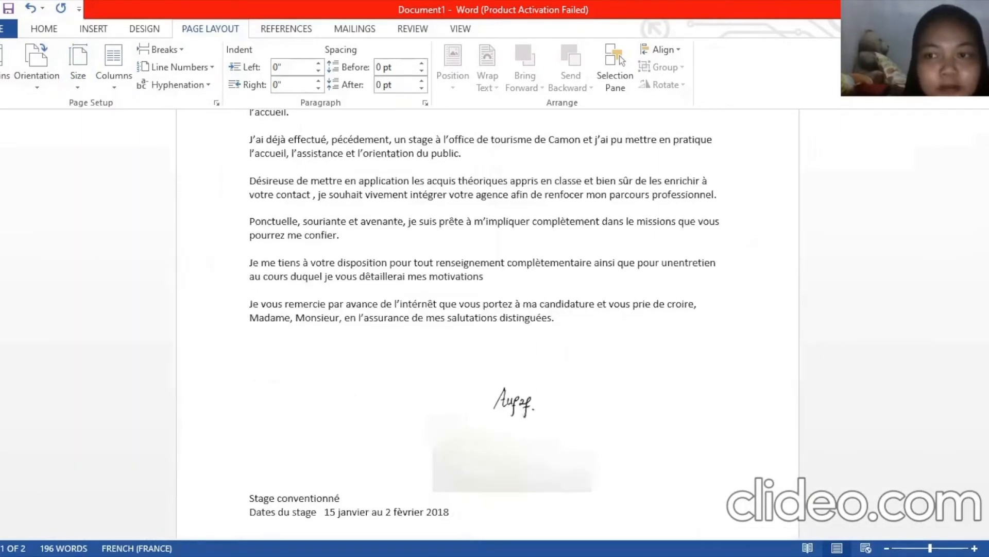
drag(988, 258, 988, 311)
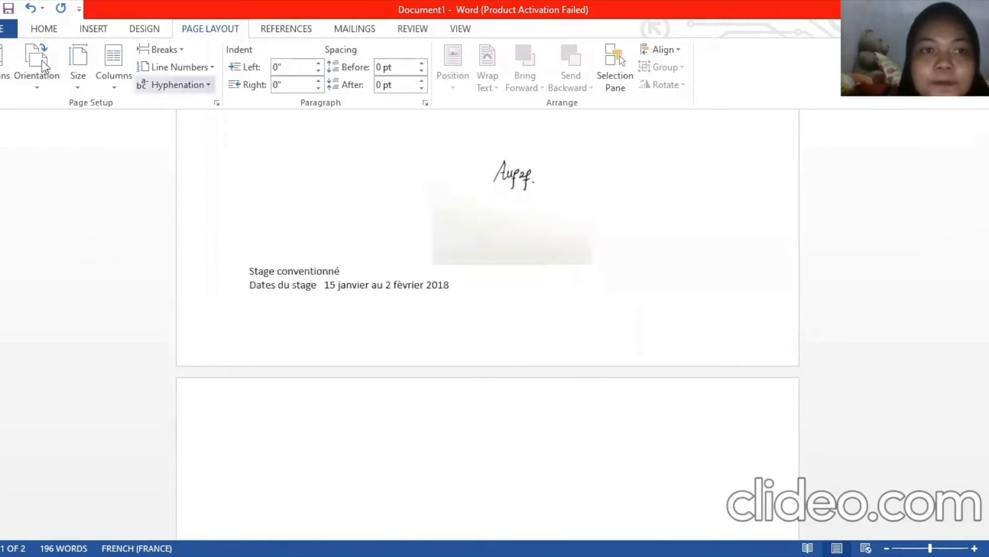
Set a custom 10" × 12" paper size, letting Word fix the out-of-range margins
click(88, 92)
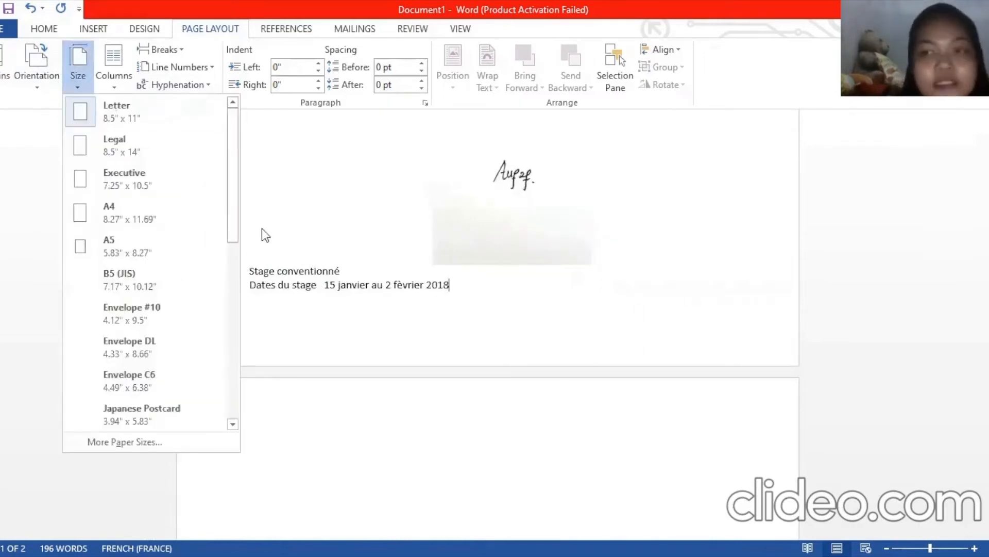
click(131, 442)
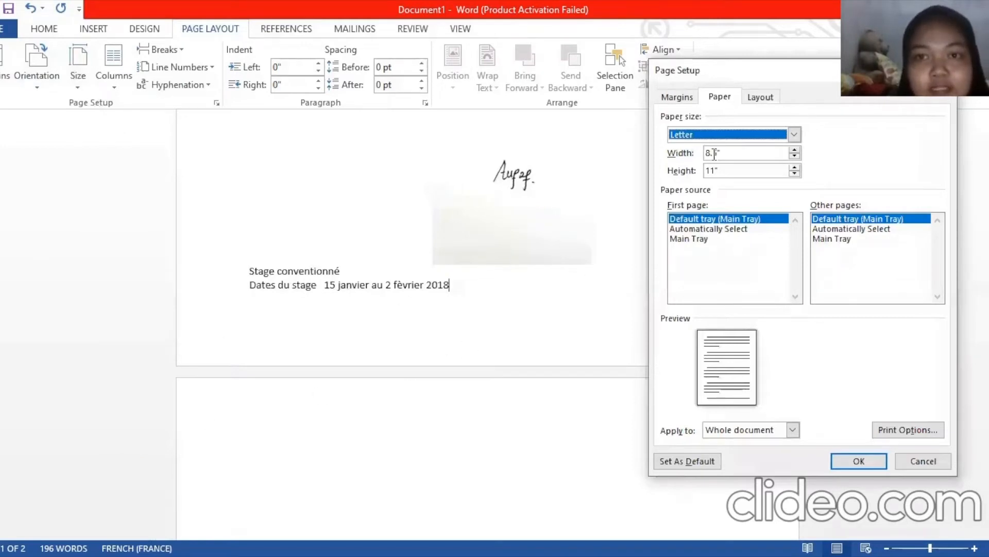
drag(716, 153, 700, 159)
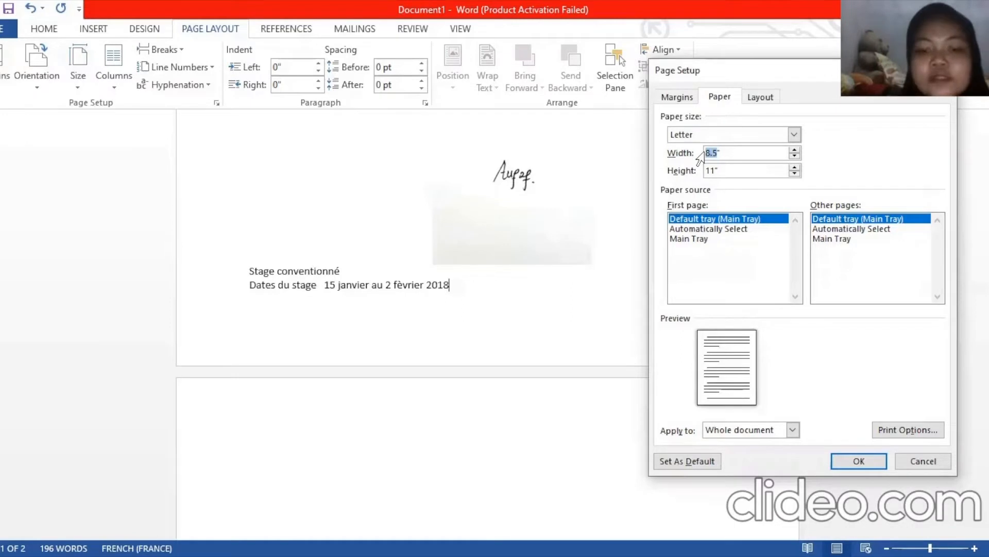
text(10)
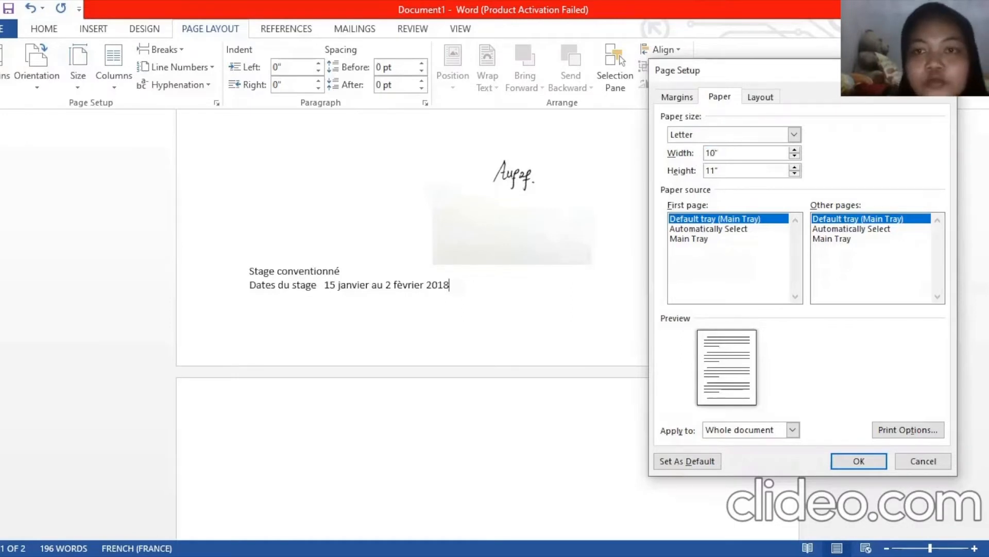
drag(716, 171, 704, 170)
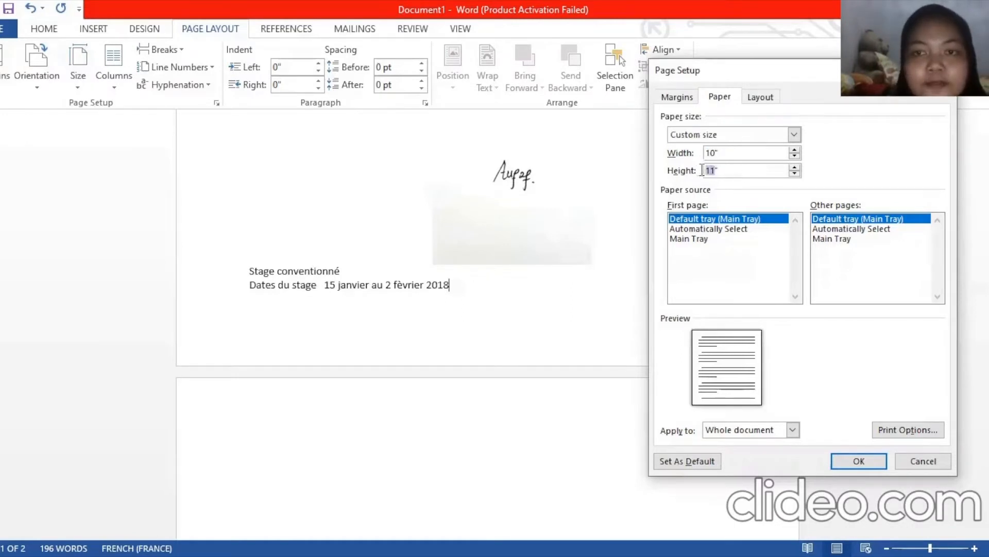
text(12)
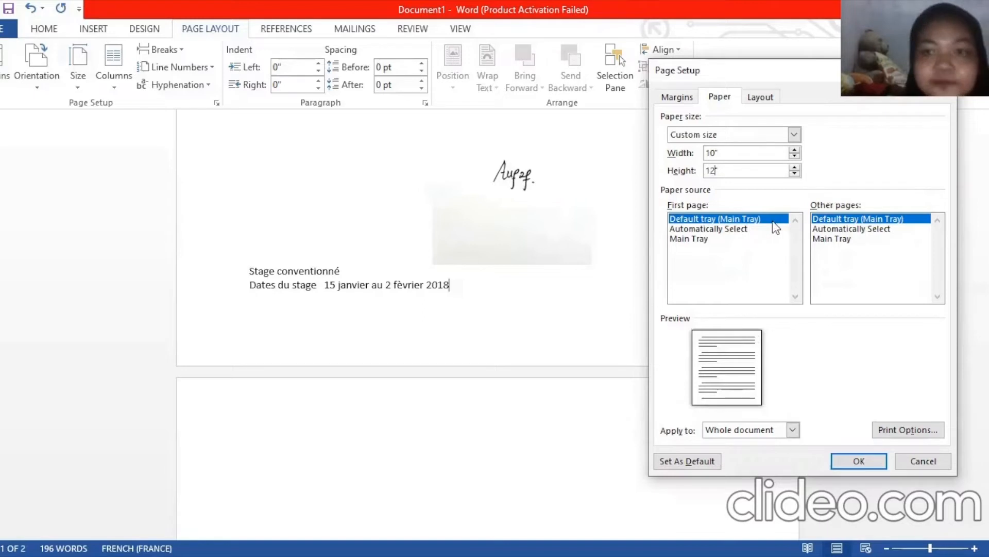
click(842, 455)
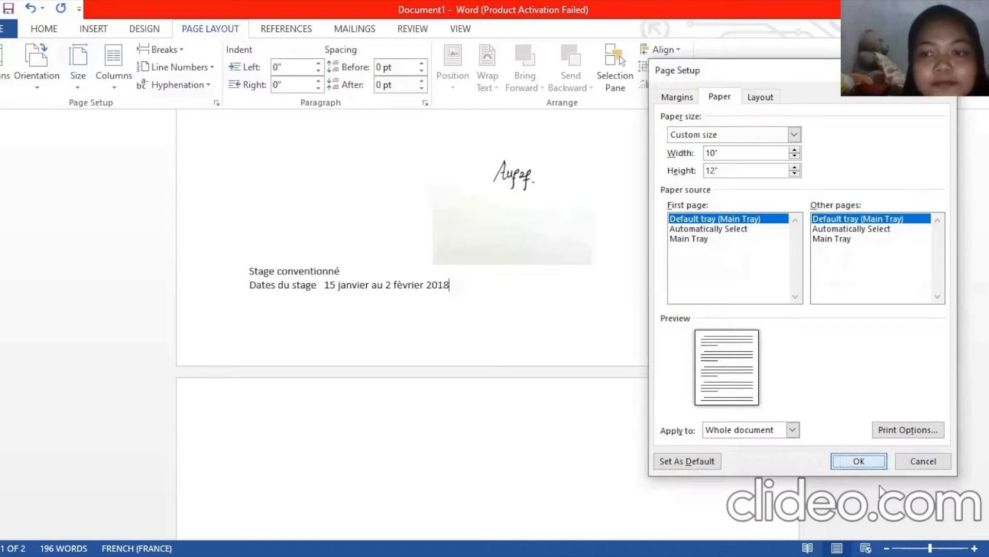
click(851, 462)
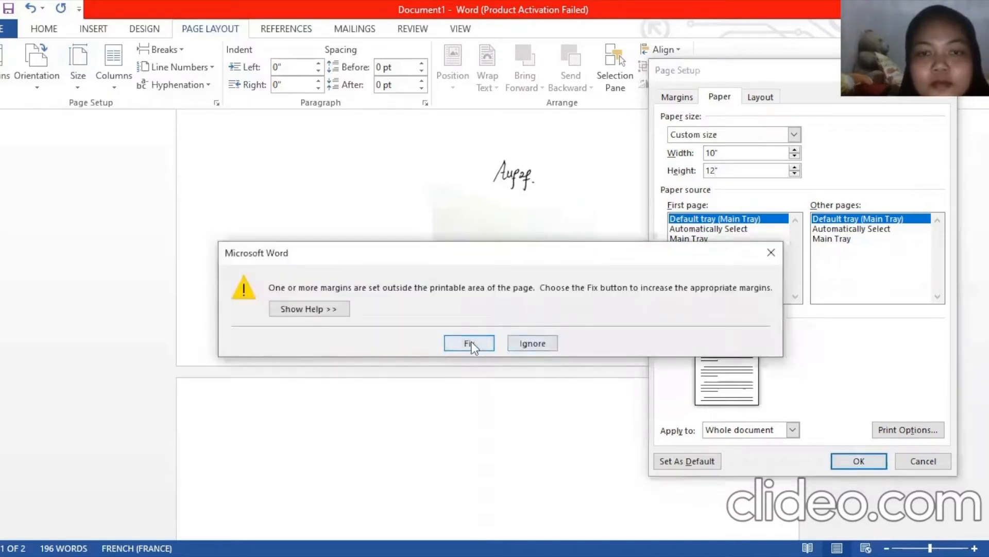
click(471, 345)
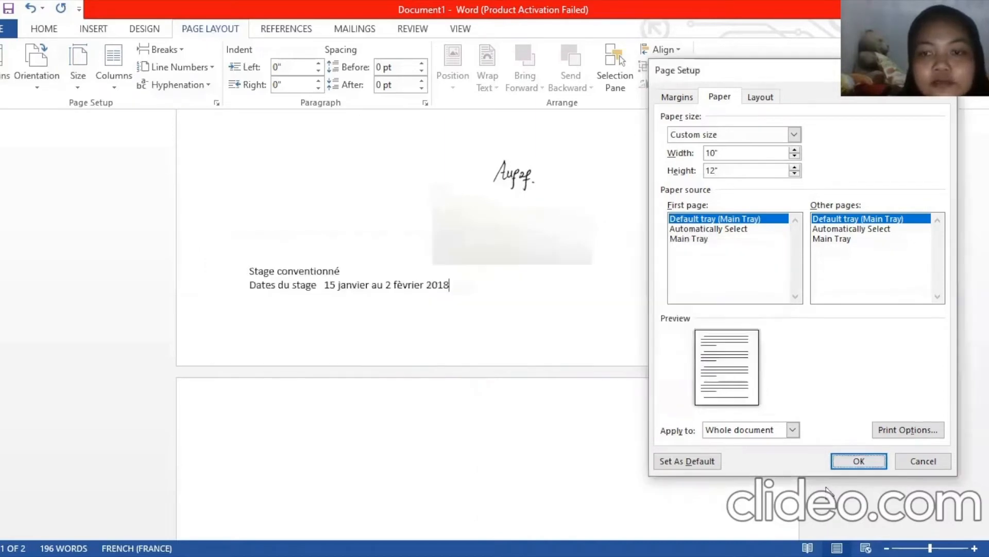
click(849, 462)
Split the letter into two columns and select text blocks to see the reflow
scroll(488, 323, up, 10)
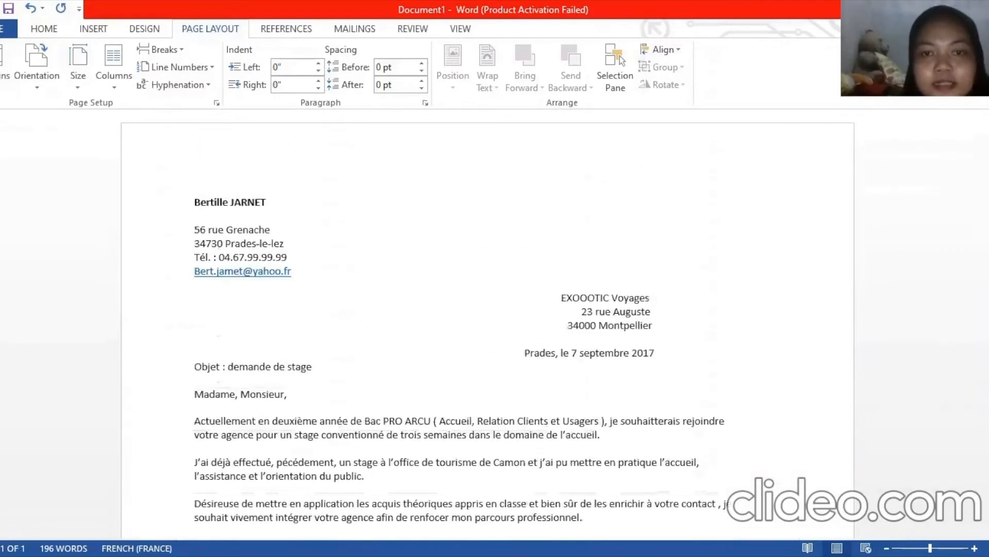
scroll(488, 325, down, 10)
scroll(488, 326, up, 10)
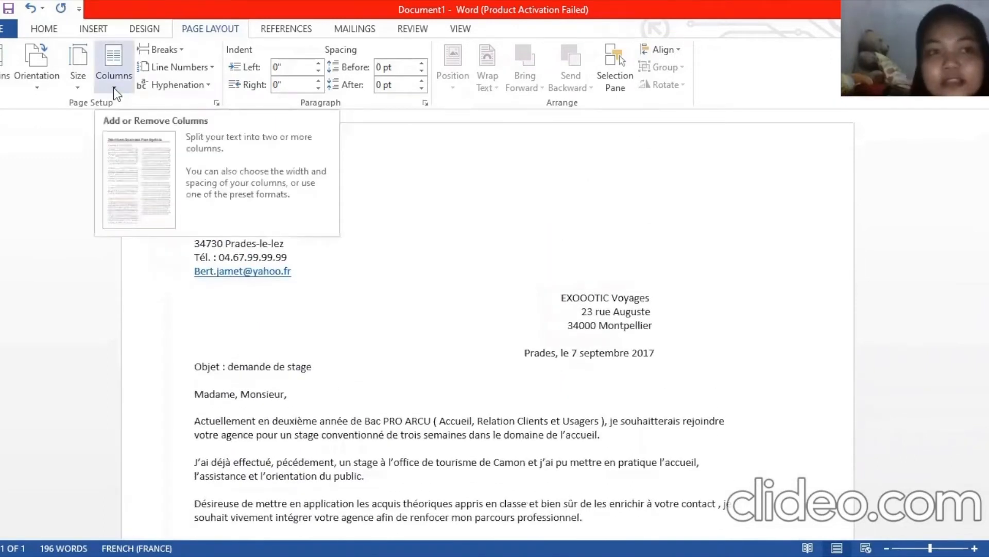
click(114, 92)
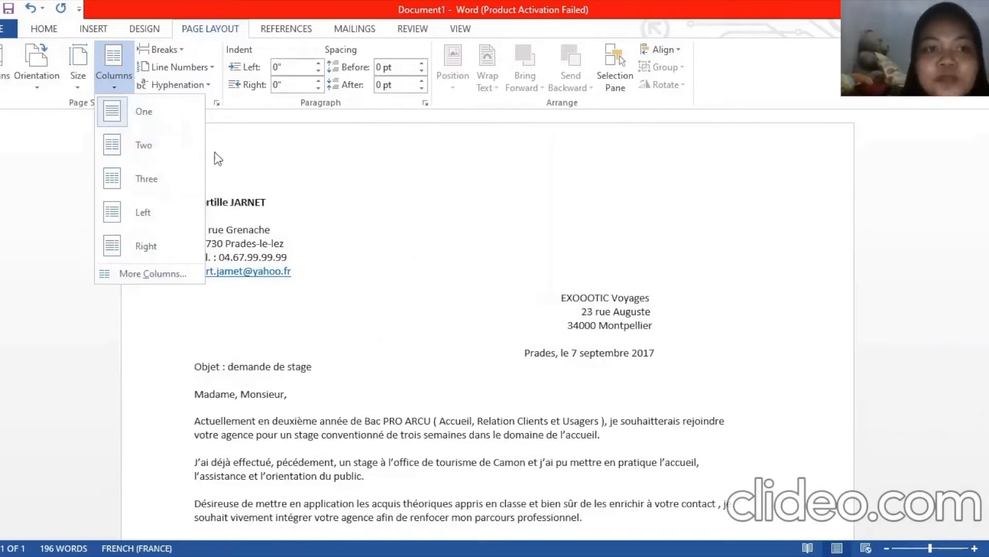
click(175, 145)
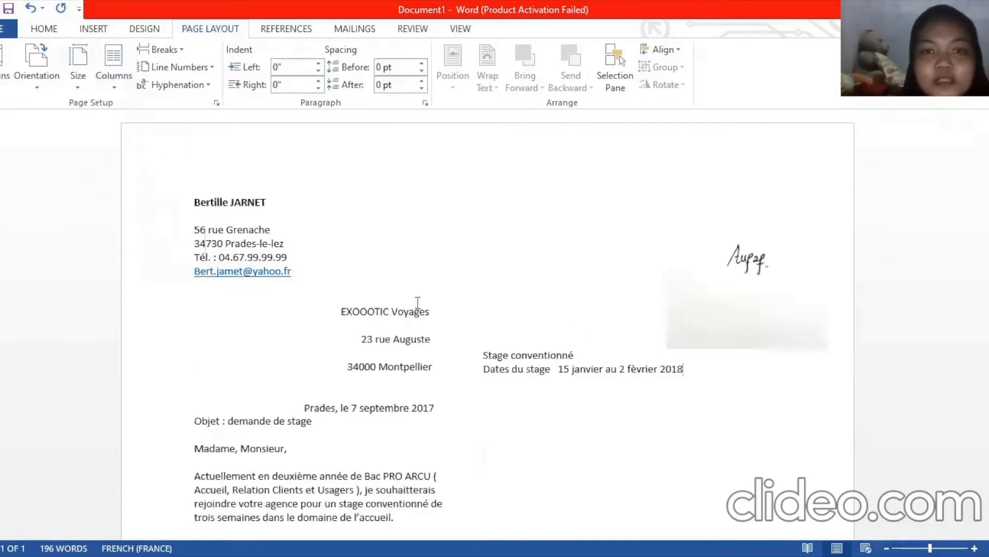
drag(194, 200, 395, 482)
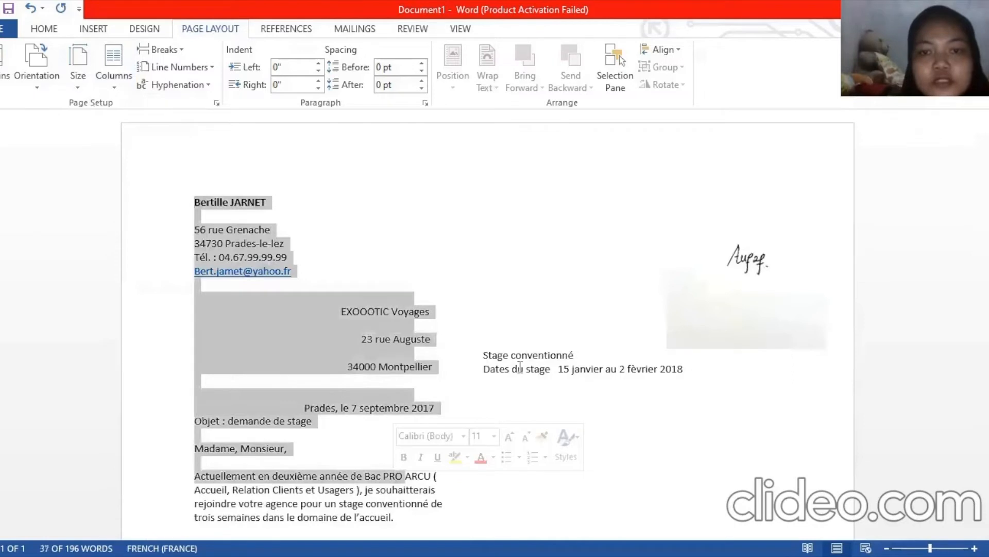
click(465, 213)
mouse_move(462, 183)
mouse_down()
mouse_move(618, 361)
mouse_move(659, 380)
mouse_up()
click(659, 380)
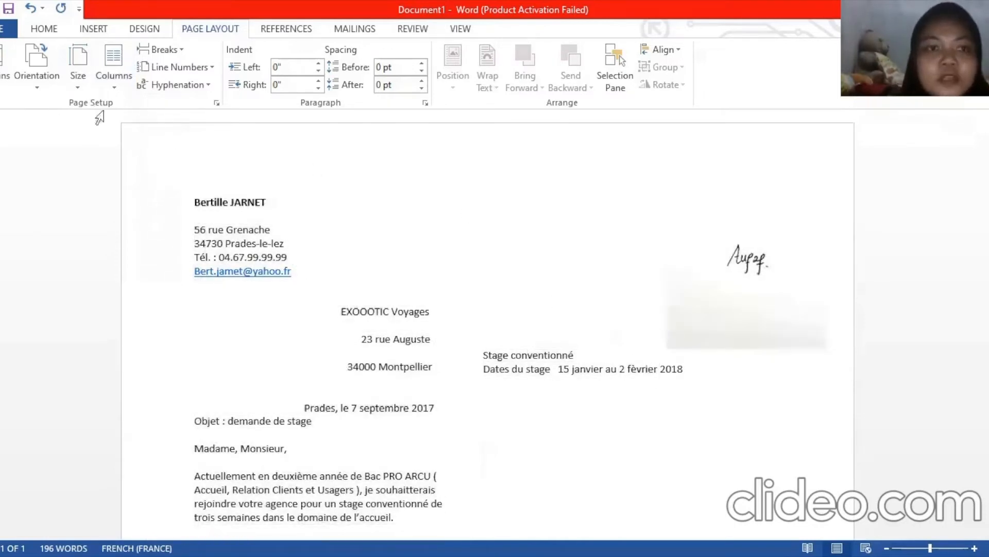
Switch the letter to three columns and select passages to inspect the new flow
click(113, 81)
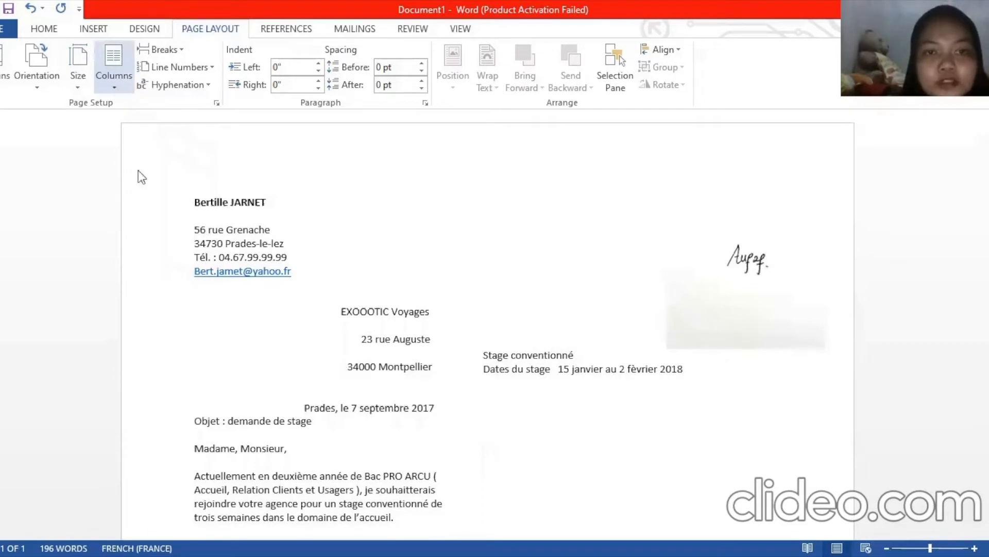
click(136, 178)
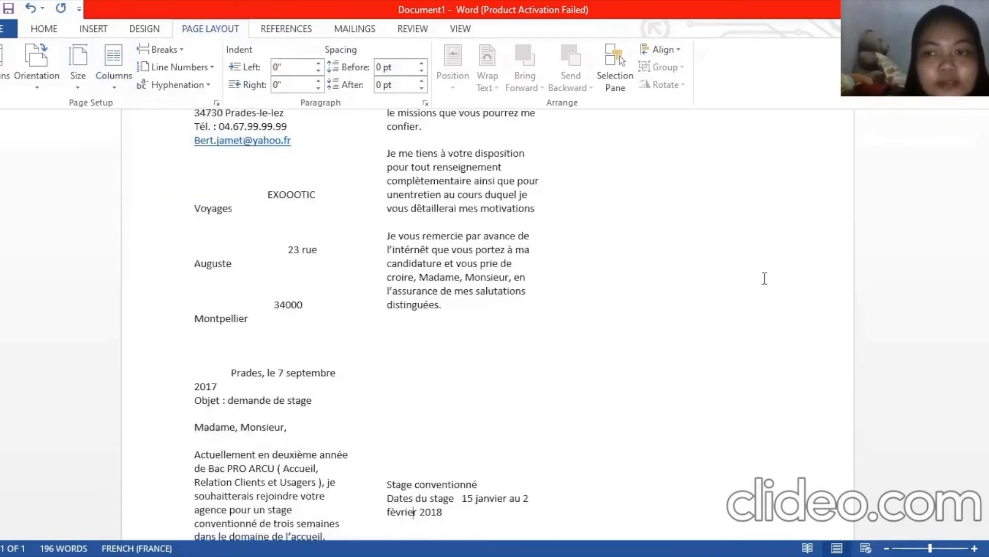
scroll(260, 286, up, 3)
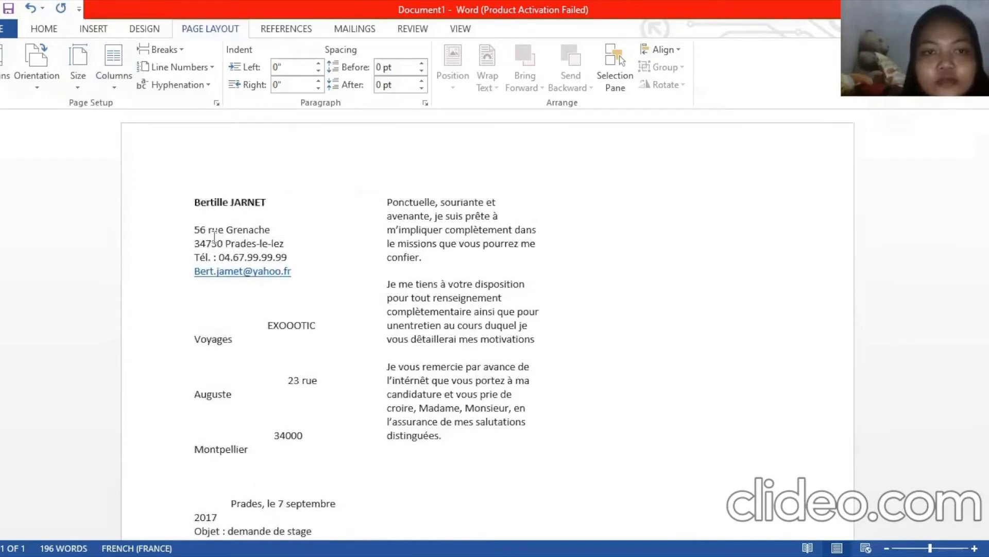
drag(214, 241, 277, 418)
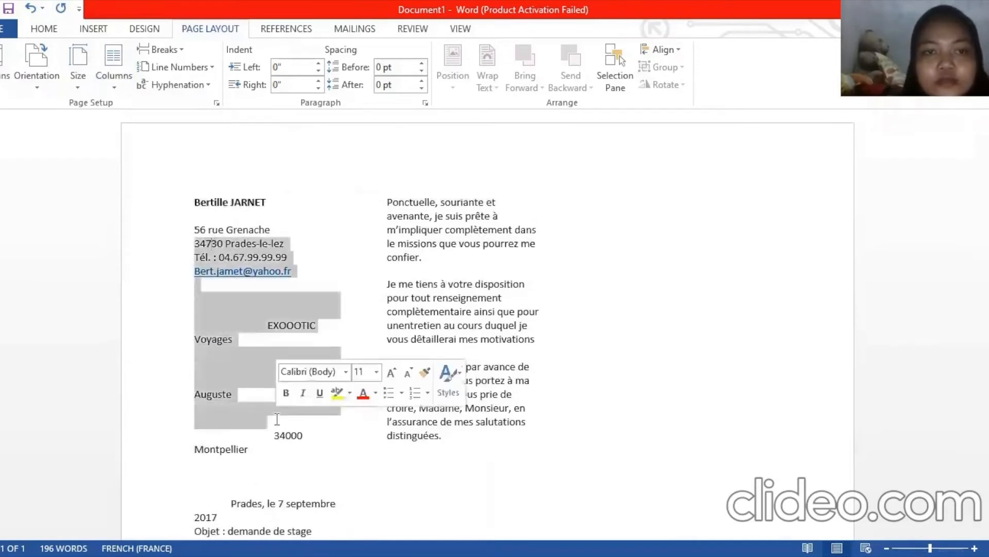
click(397, 213)
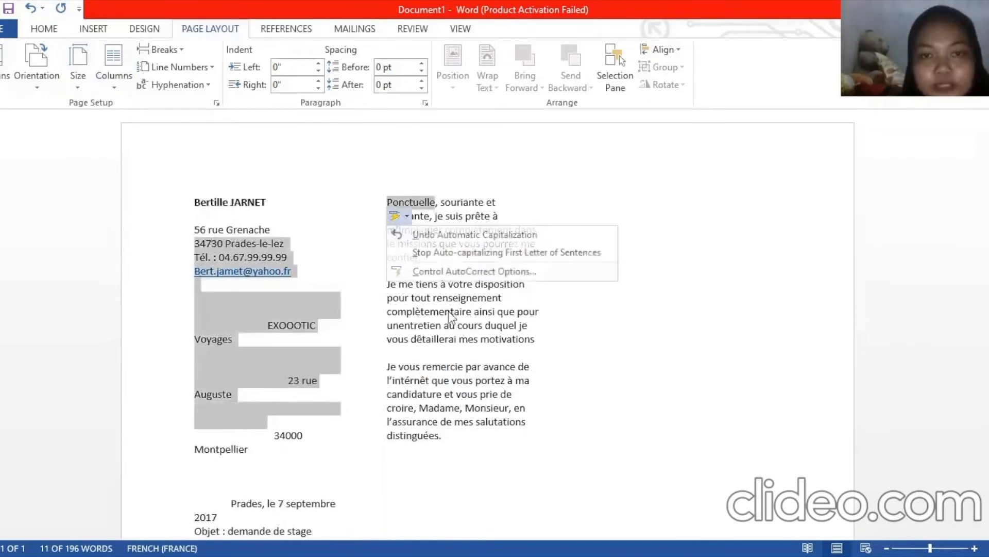
click(421, 311)
drag(387, 243, 447, 421)
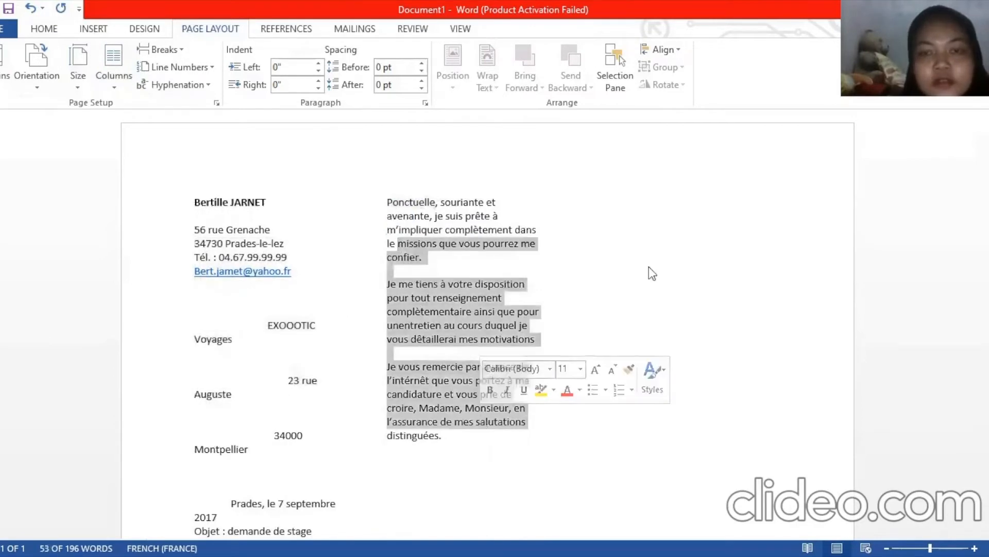
click(704, 213)
drag(653, 221, 751, 406)
click(751, 405)
double_click(699, 249)
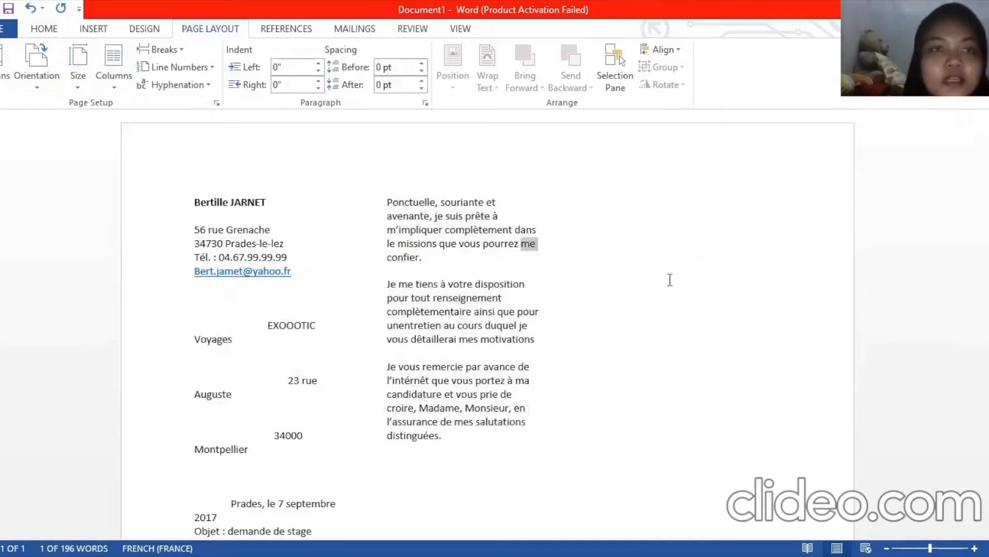
Set the number of columns to 4 in the Columns dialog
click(113, 91)
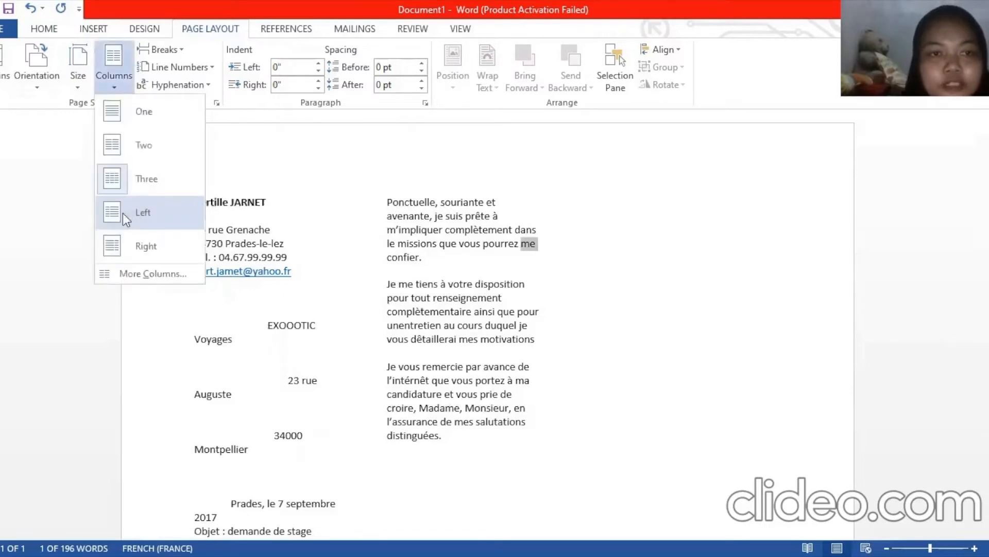
click(136, 281)
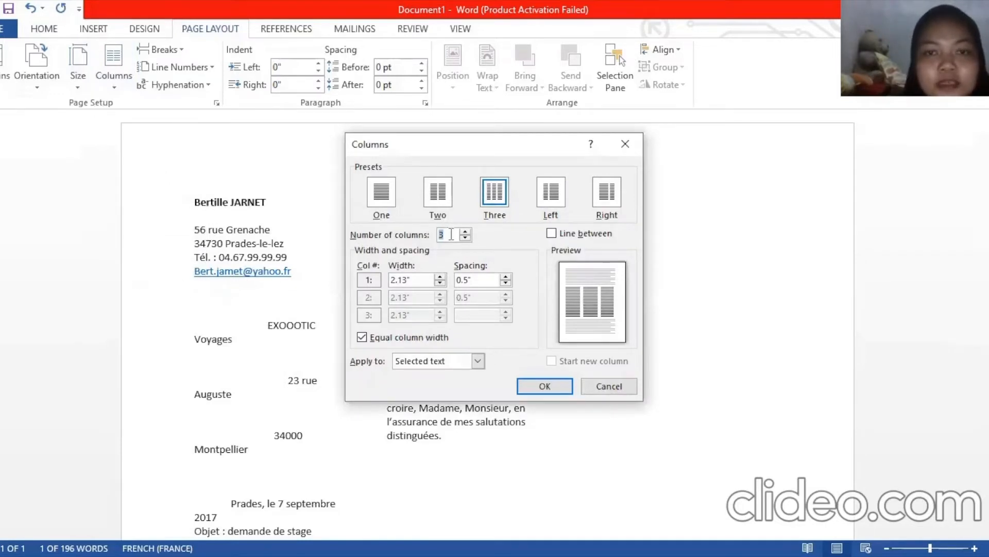
key(BackSpace)
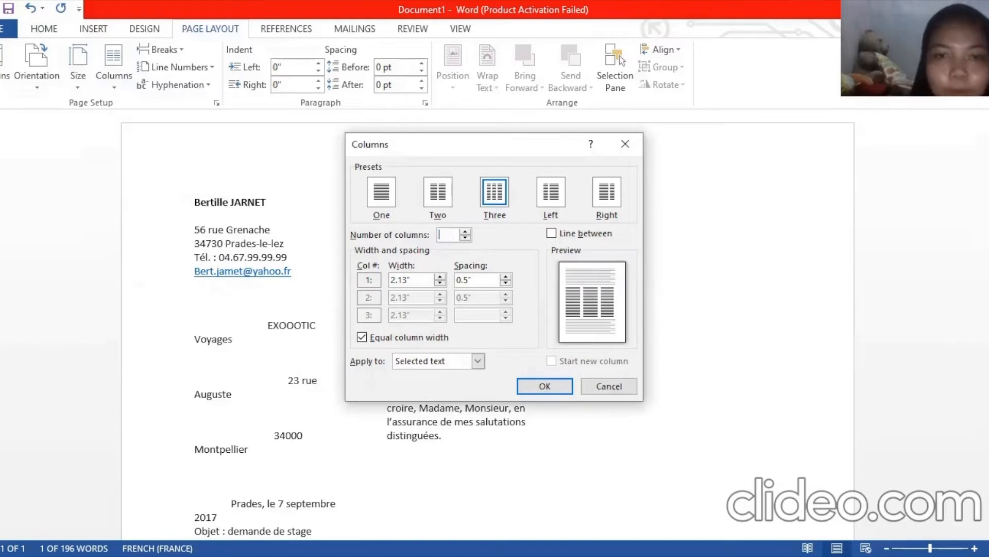
text(4)
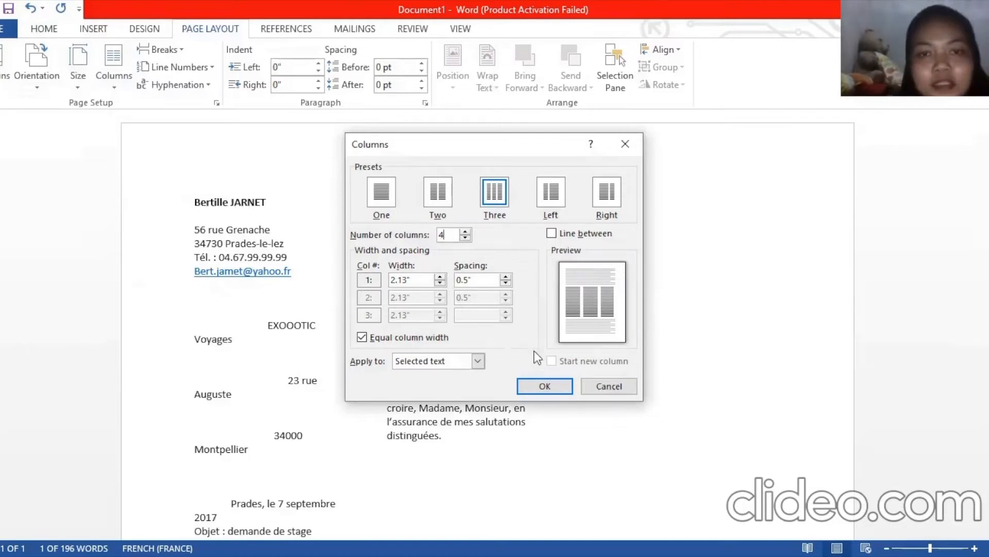
click(554, 382)
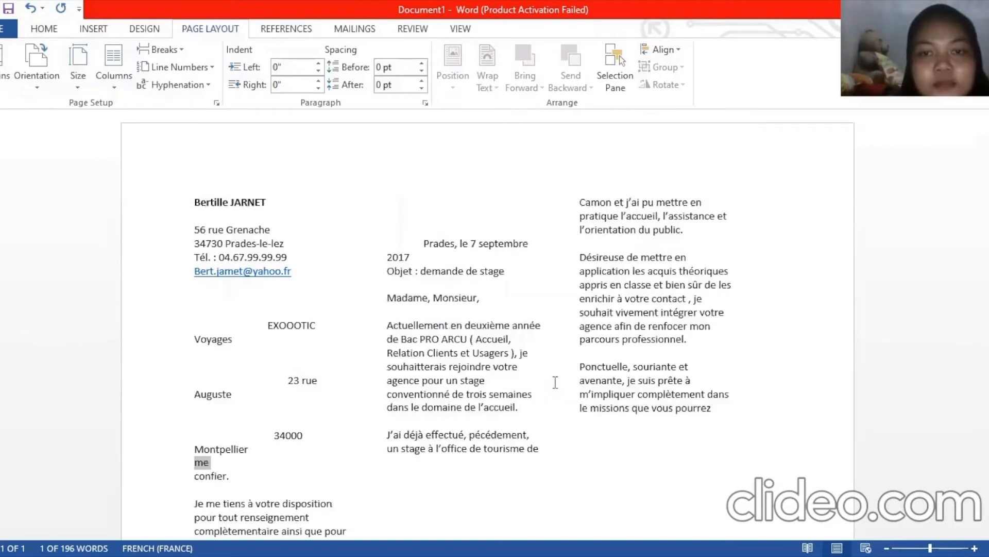
Place the caret in the recipient's address lines and bring up the column choices
click(786, 338)
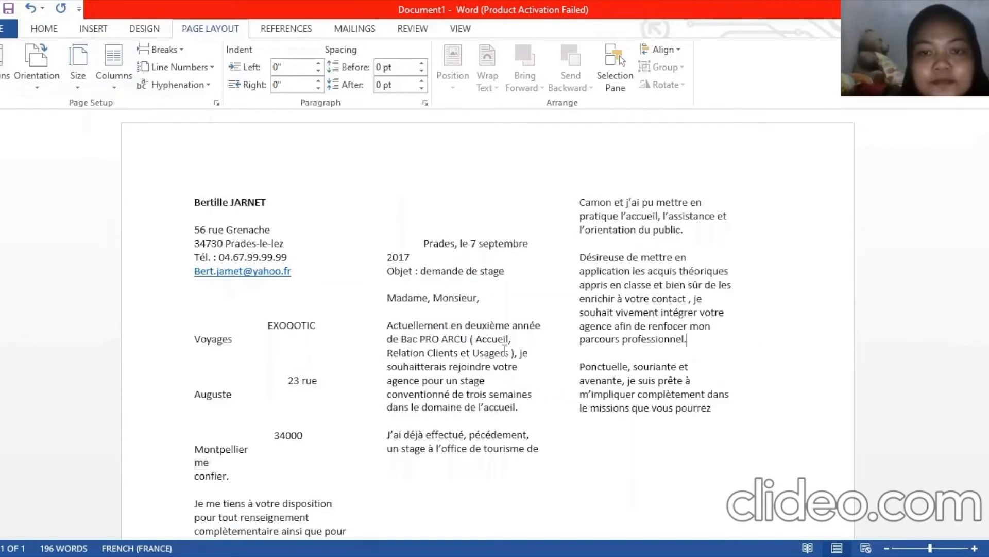
click(176, 355)
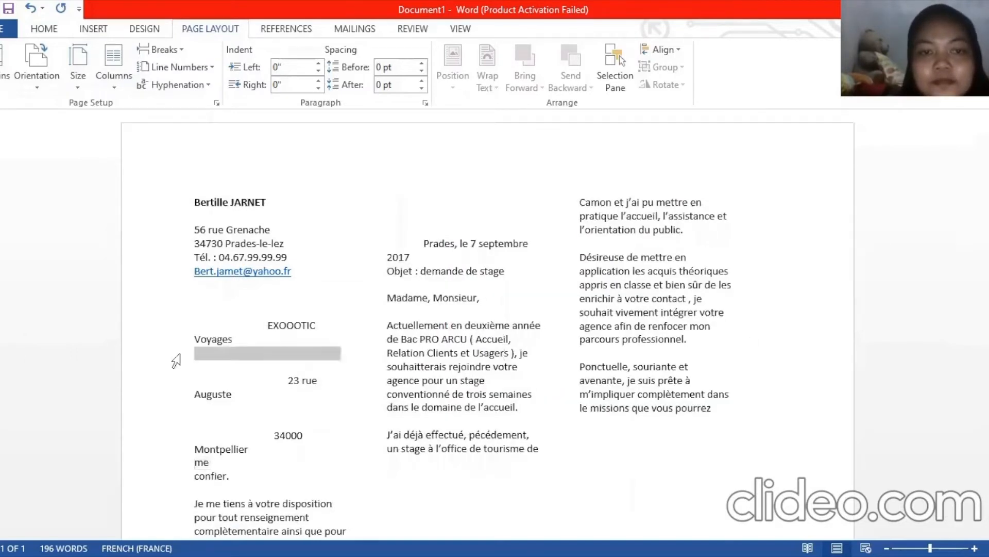
click(299, 400)
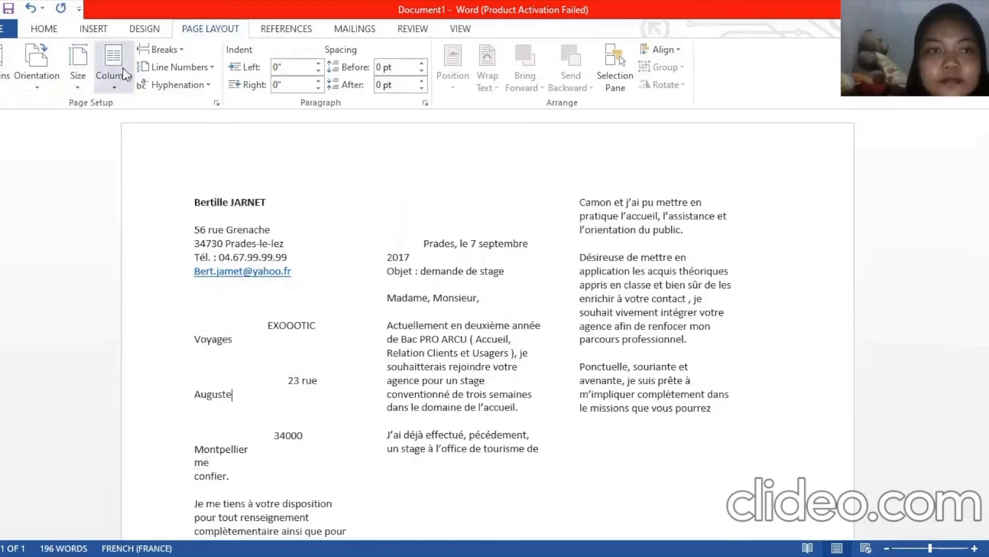
click(122, 86)
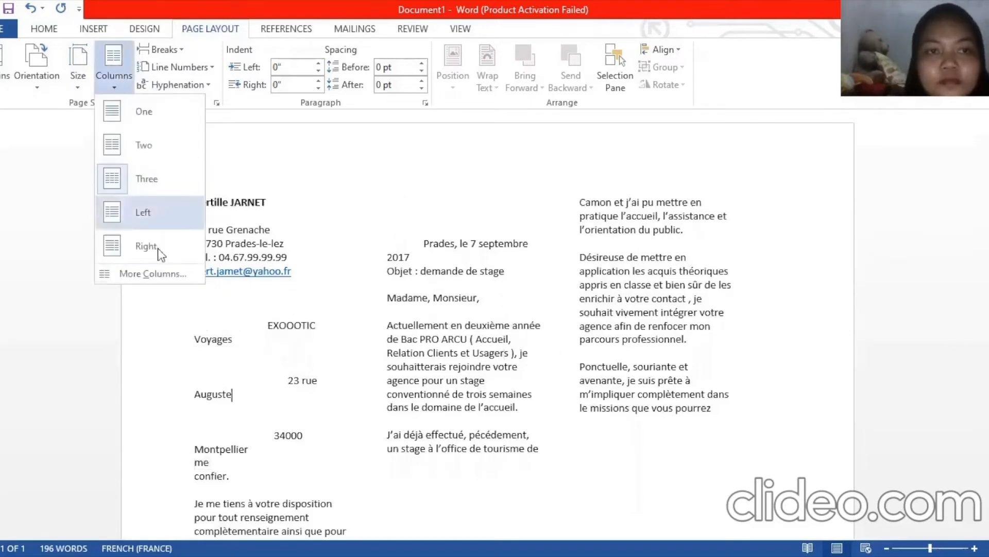
Return the letter to one column, then apply the Left two-column layout
click(129, 122)
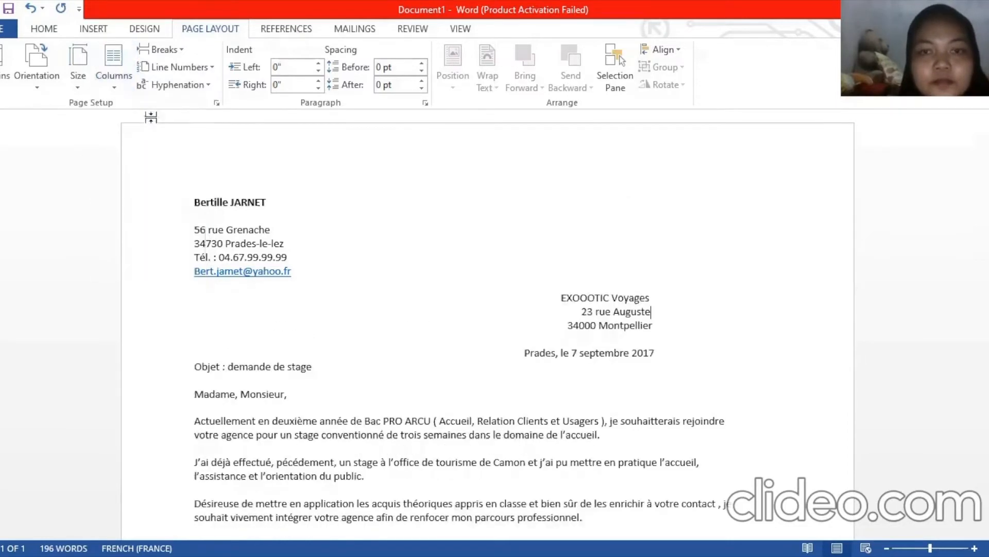
click(116, 87)
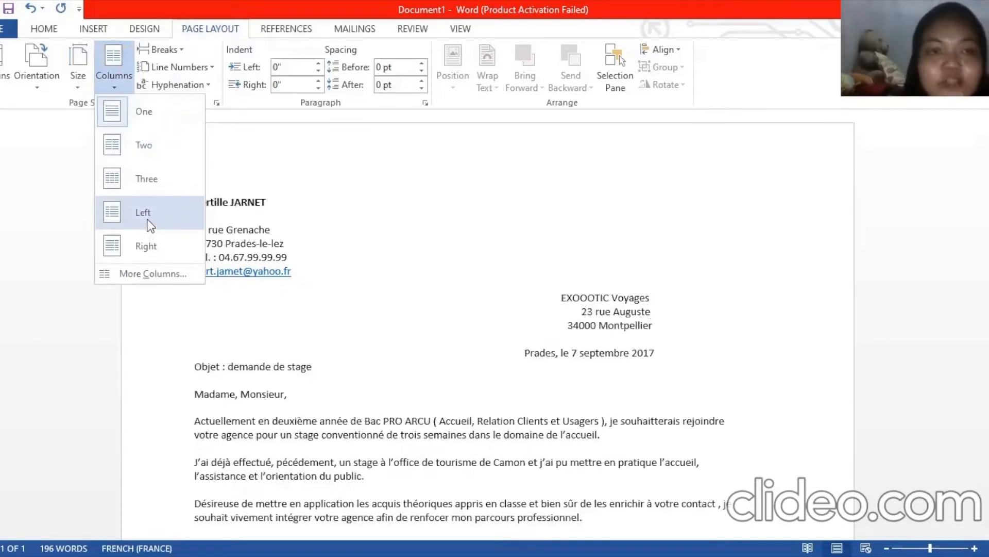
click(112, 217)
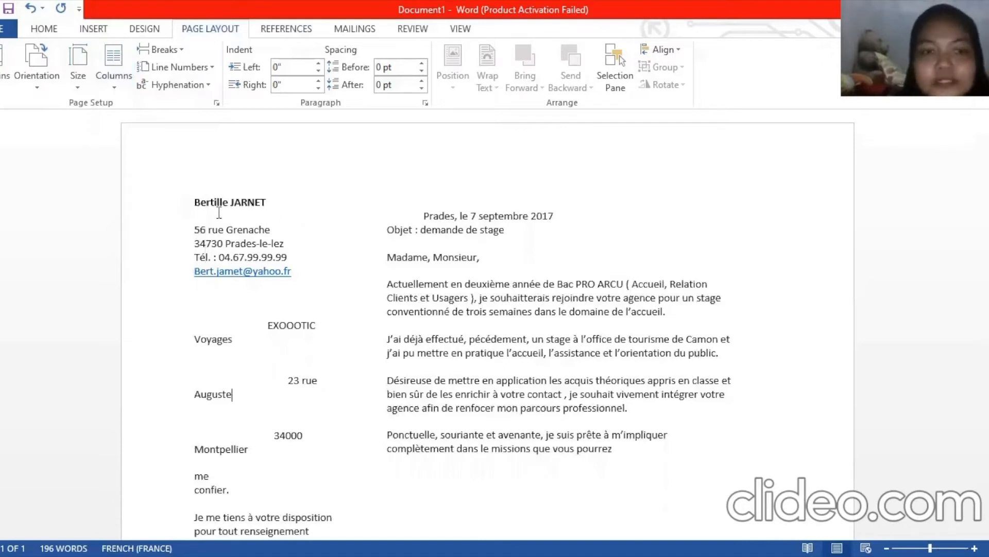
drag(219, 212, 322, 479)
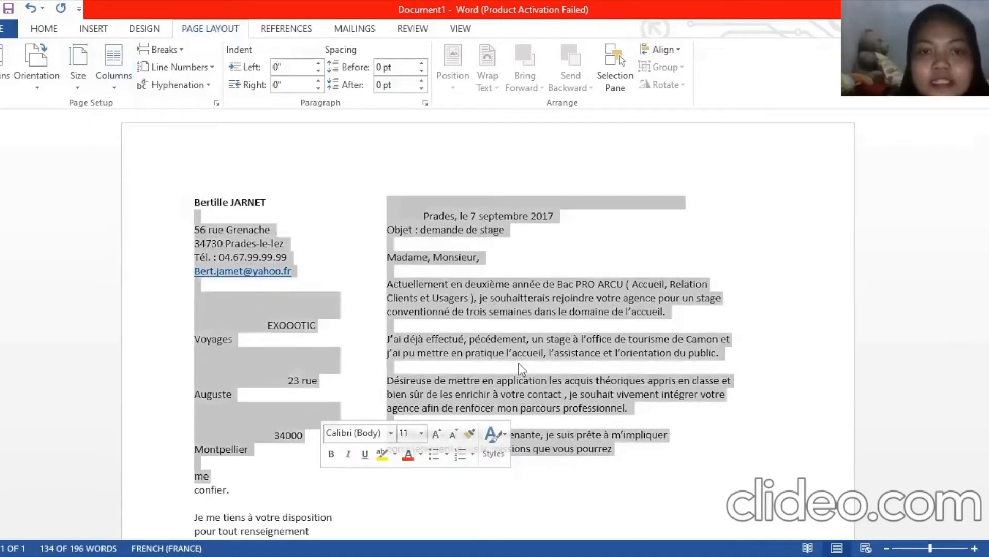
click(578, 323)
Give the paragraphs below 'Madame, Monsieur,' the Right column layout
drag(431, 268, 659, 409)
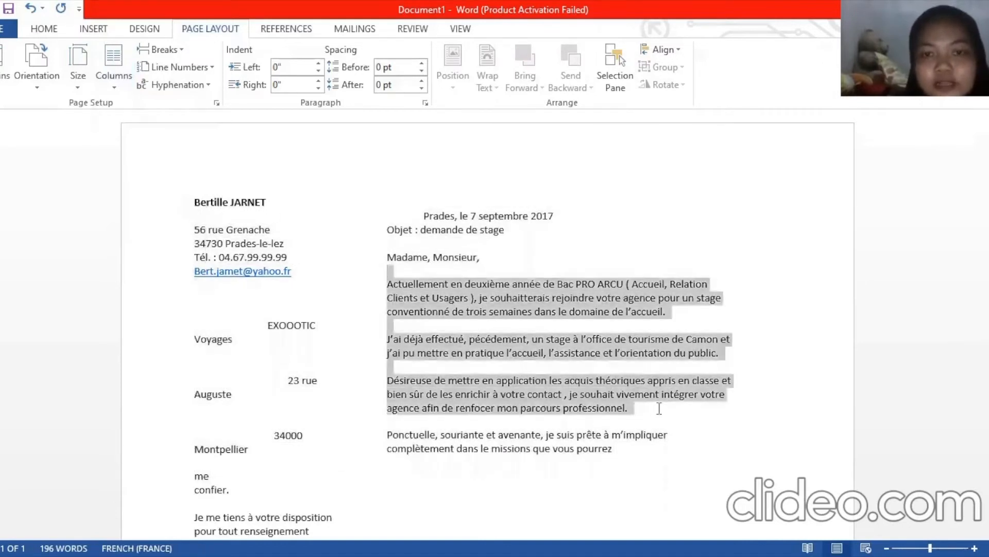
click(114, 82)
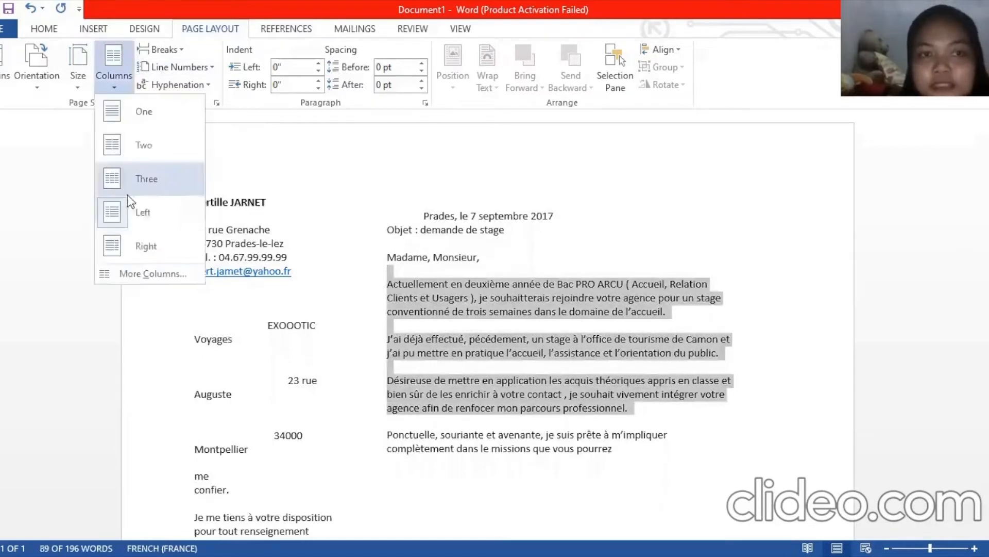
click(137, 247)
click(232, 339)
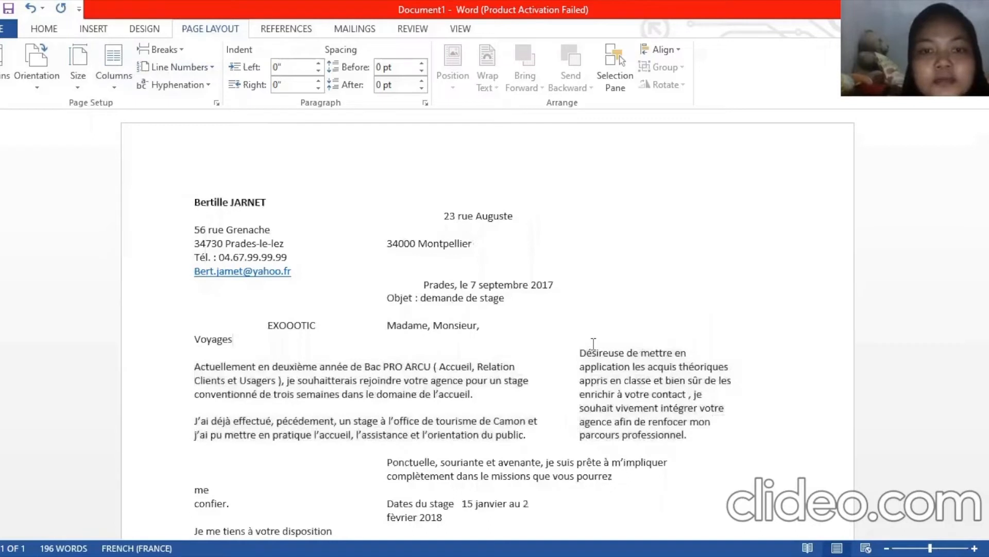
Select various passages to check how the text flows across the columns
click(215, 213)
drag(229, 230, 421, 278)
click(421, 278)
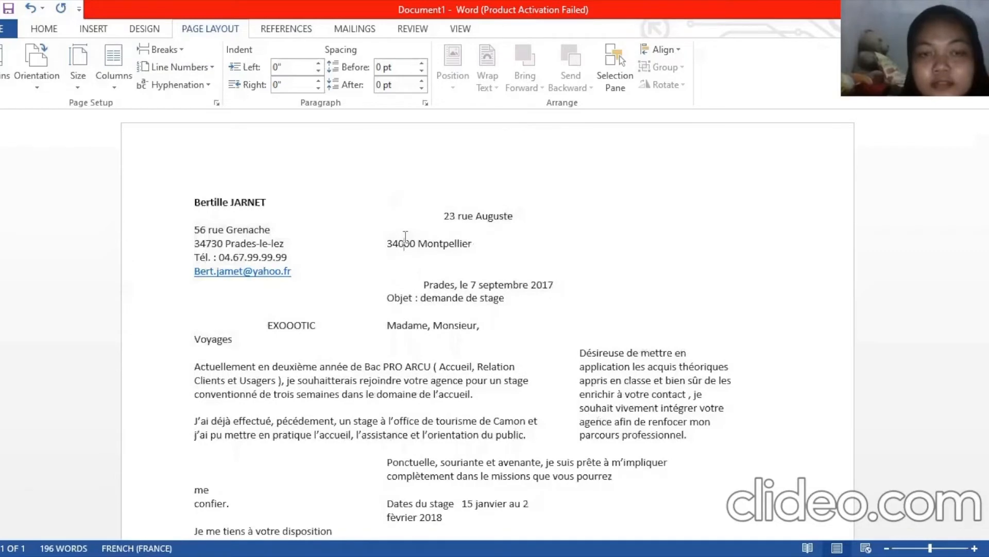
drag(408, 244, 403, 243)
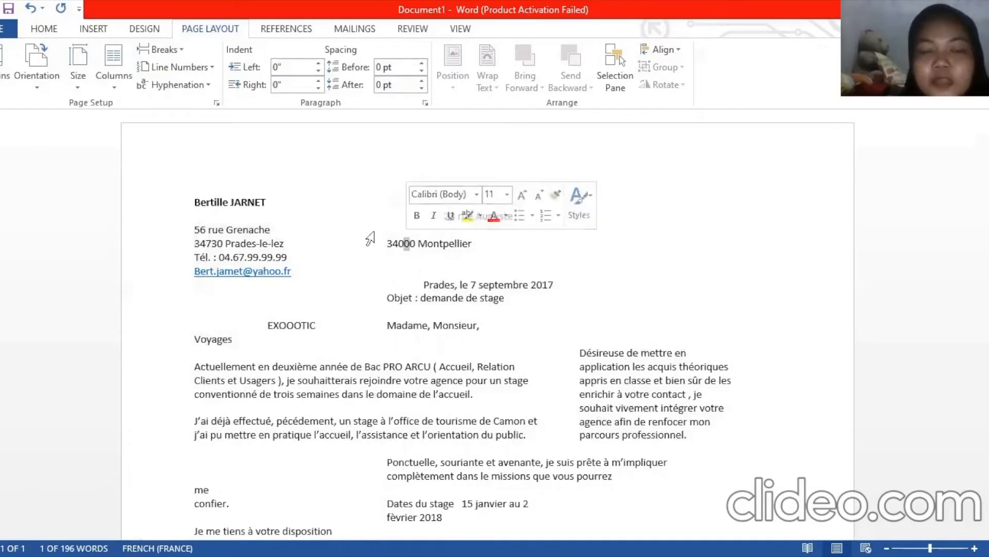
drag(225, 380, 441, 427)
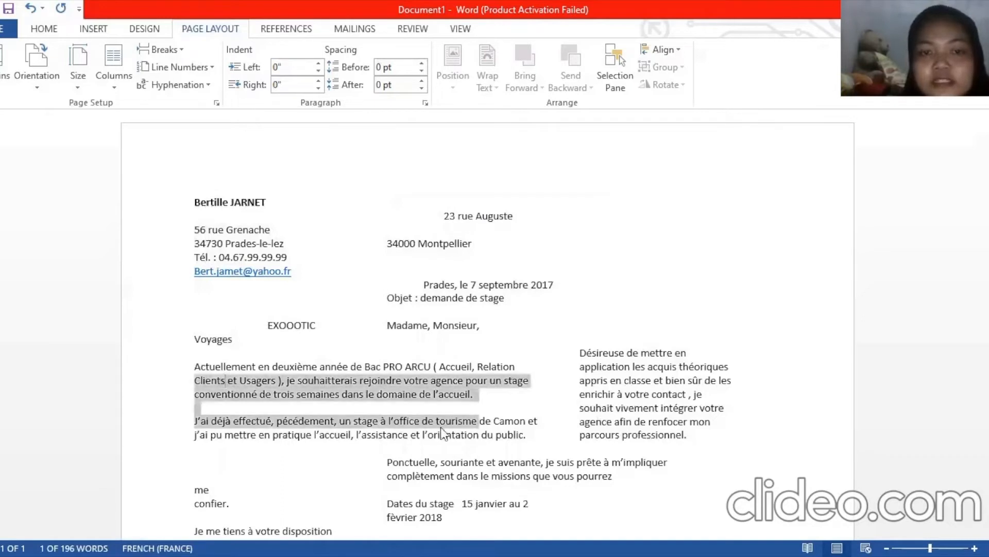
click(390, 358)
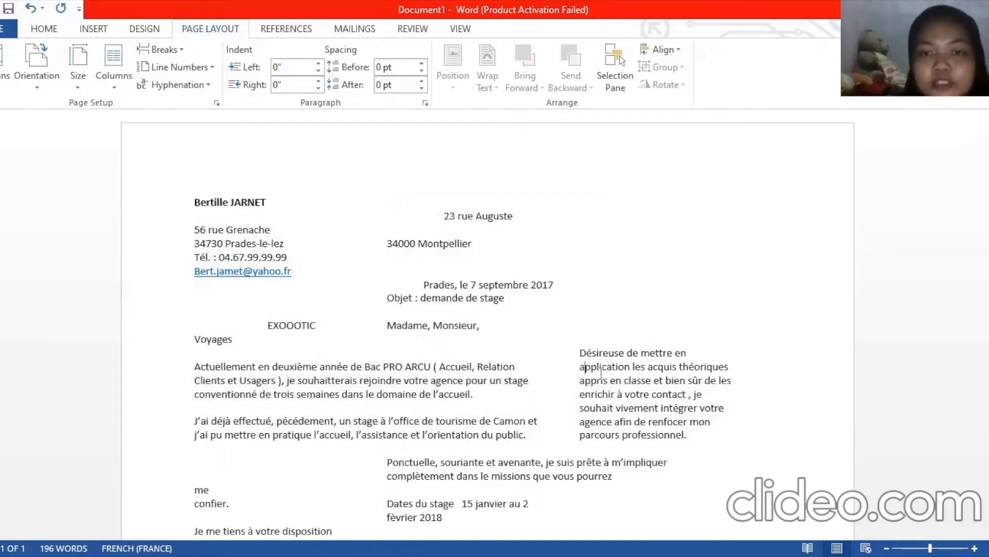
drag(580, 366, 662, 411)
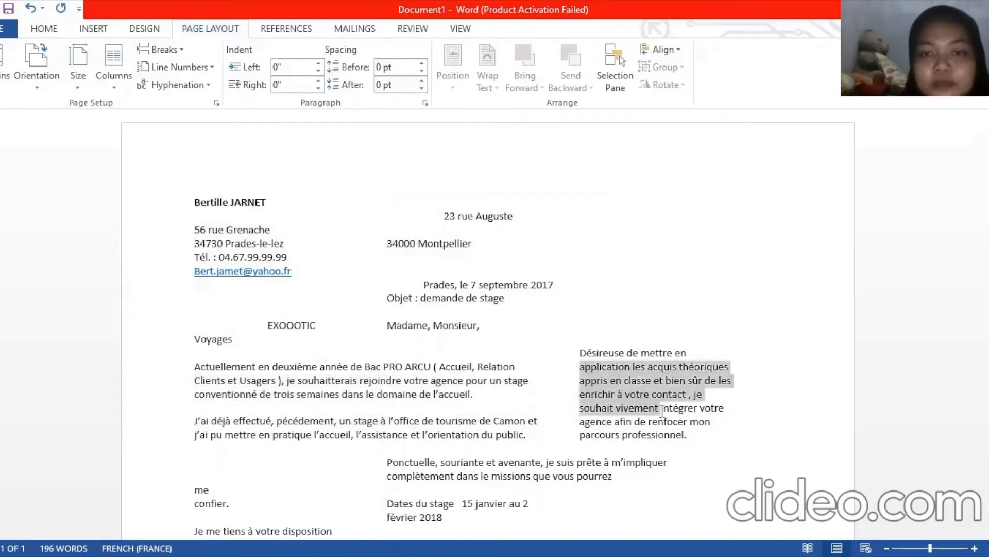
click(602, 460)
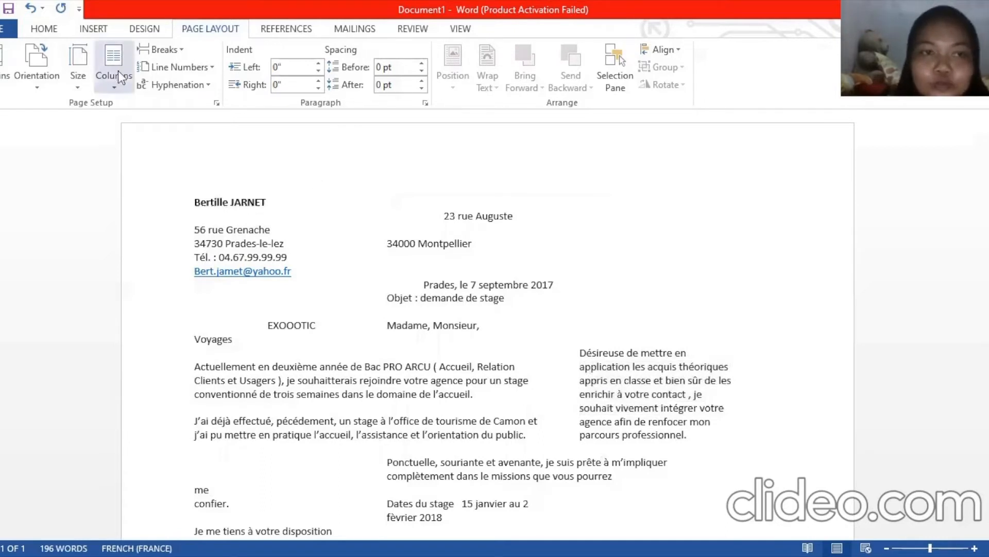
Apply the One column layout to the section twice, then undo the last change
click(118, 91)
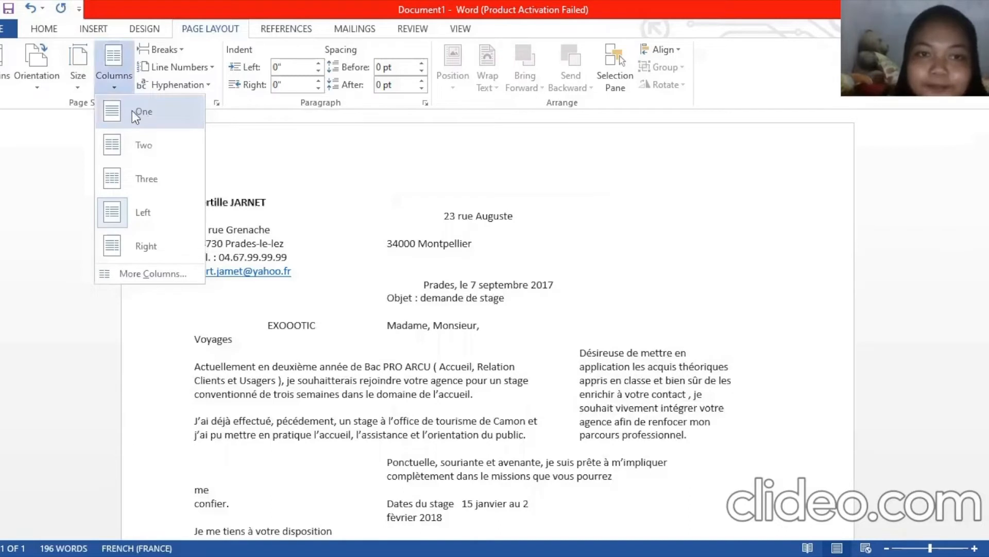
click(135, 111)
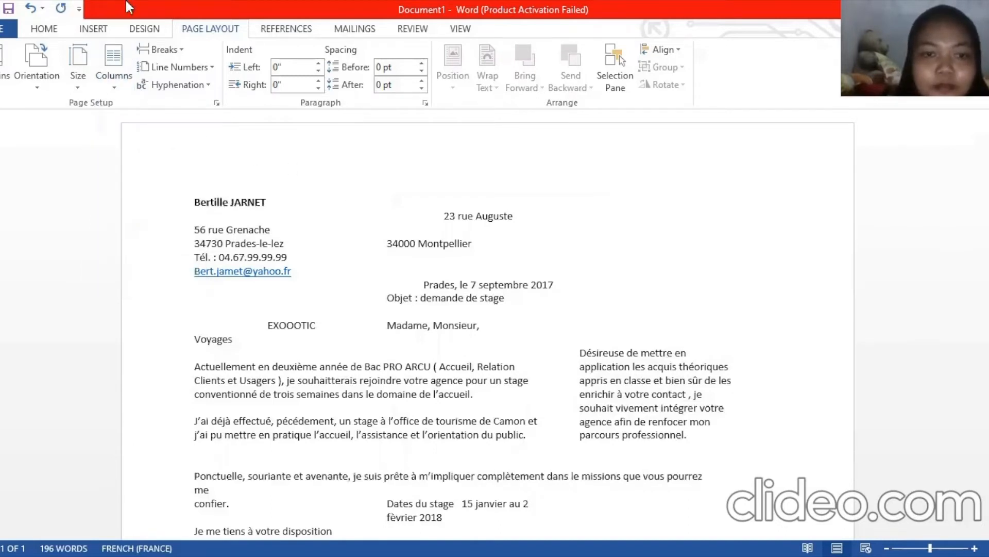
click(118, 85)
click(150, 111)
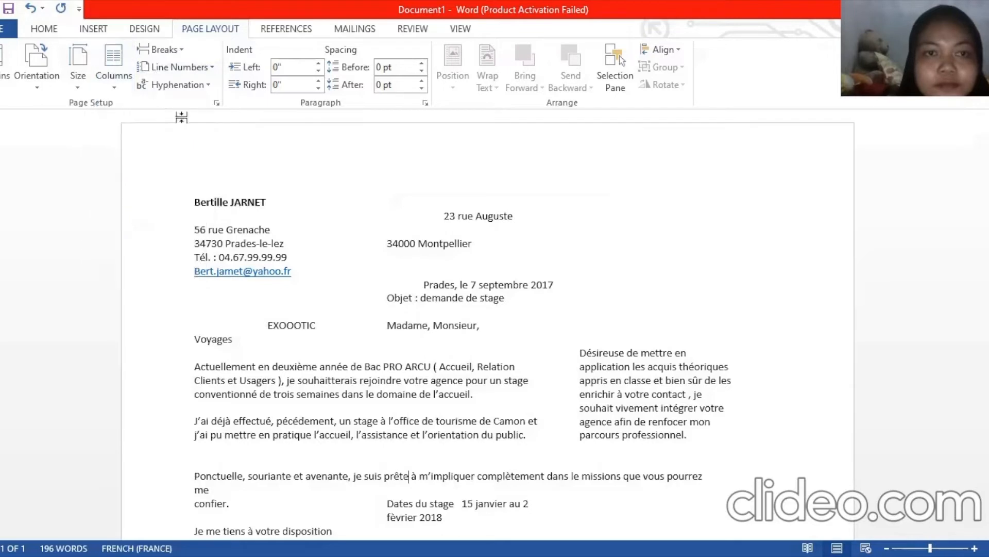
click(31, 8)
Undo back to a single-column letter and apply the Normal margin preset
click(31, 8)
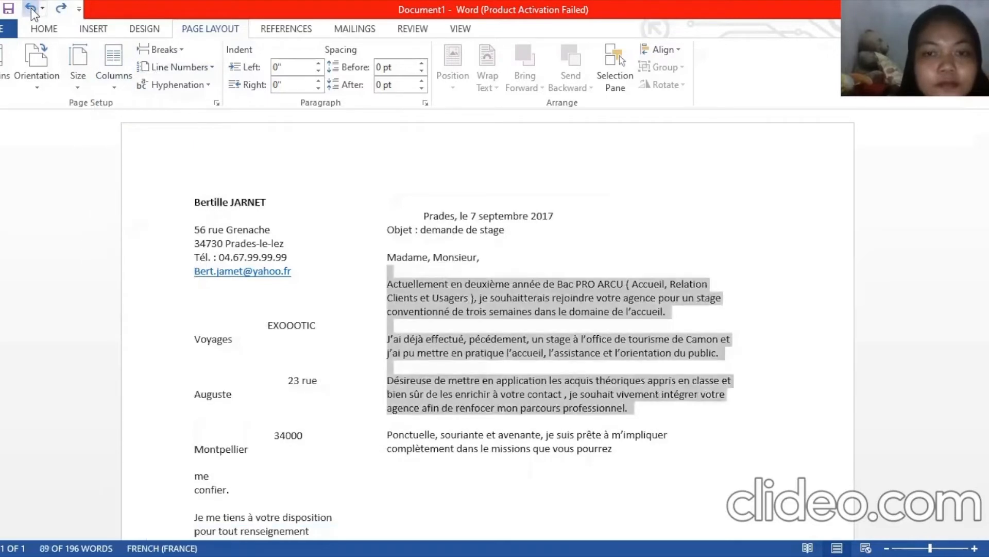
click(31, 9)
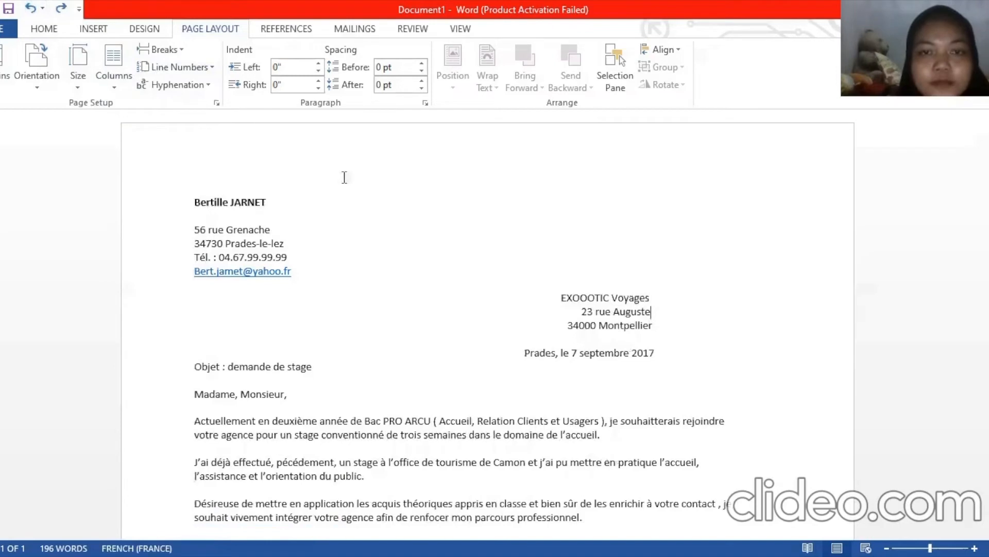
click(4, 88)
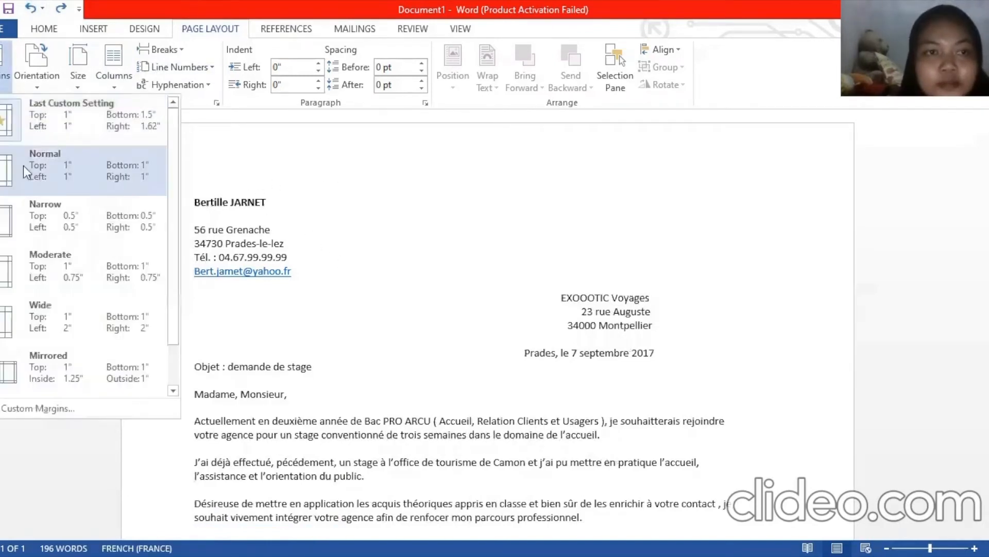
click(23, 165)
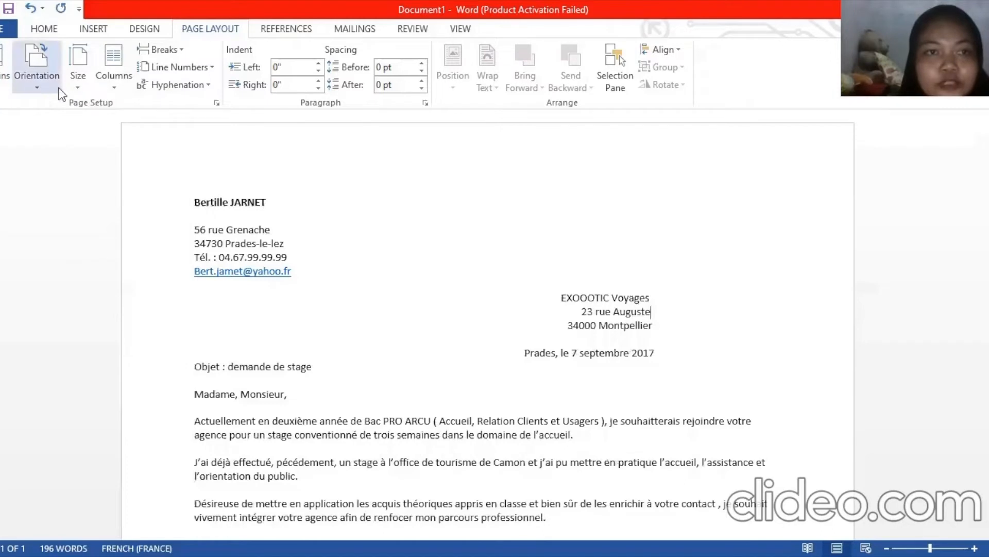
Switch the paper size to Letter, then place the caret before 'Actuellement'
click(78, 77)
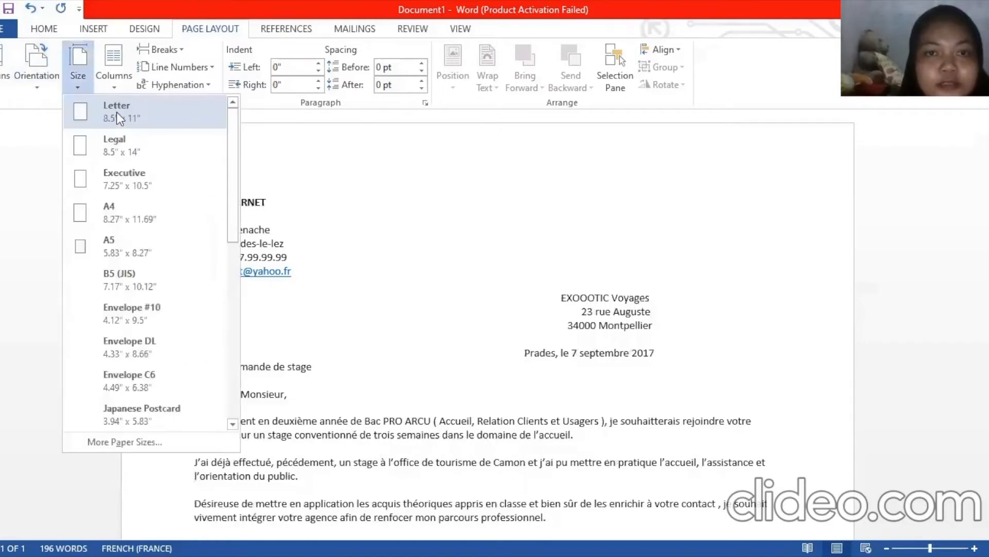
click(117, 113)
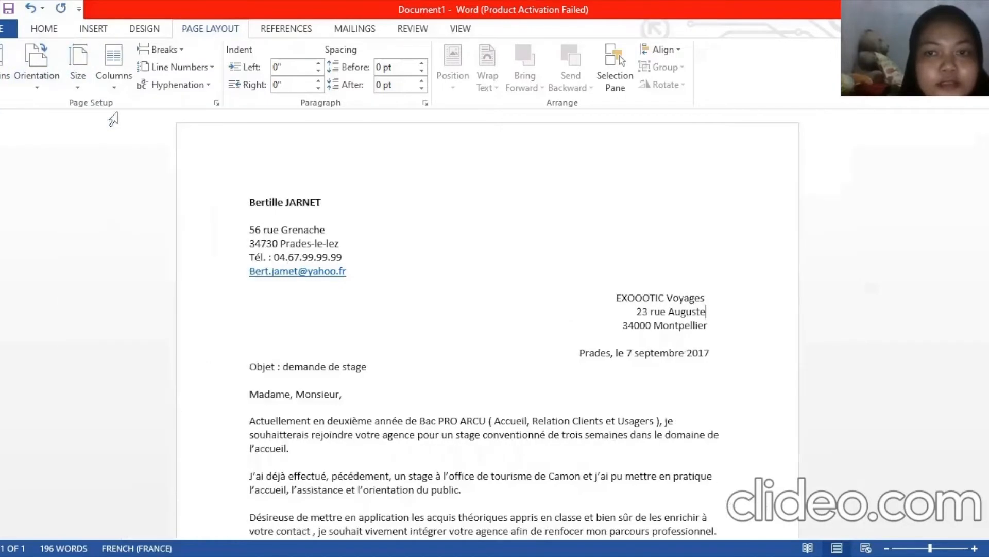
click(424, 410)
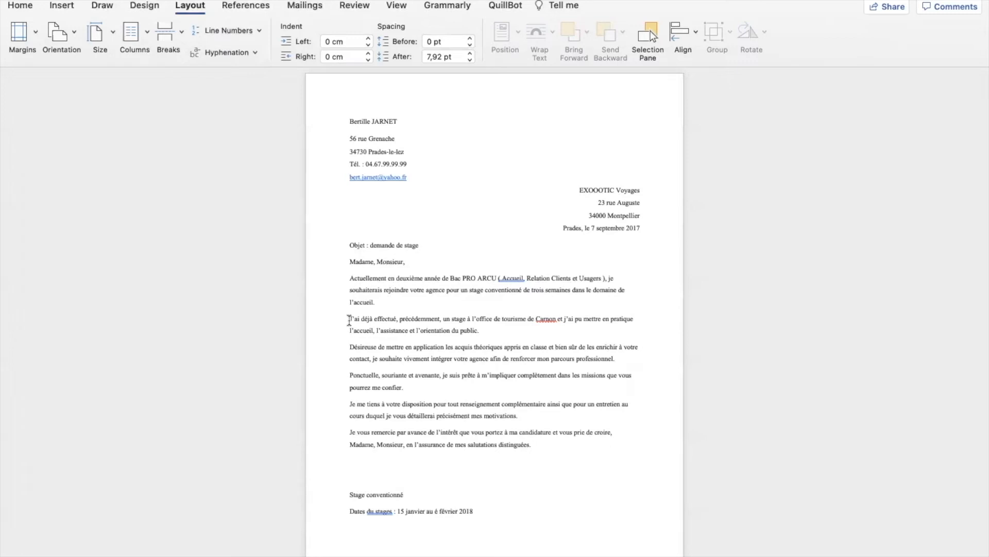
Insert a page break before the 'J'ai déjà' paragraph, then remove the break after 'l'accueil.'
click(350, 318)
click(182, 34)
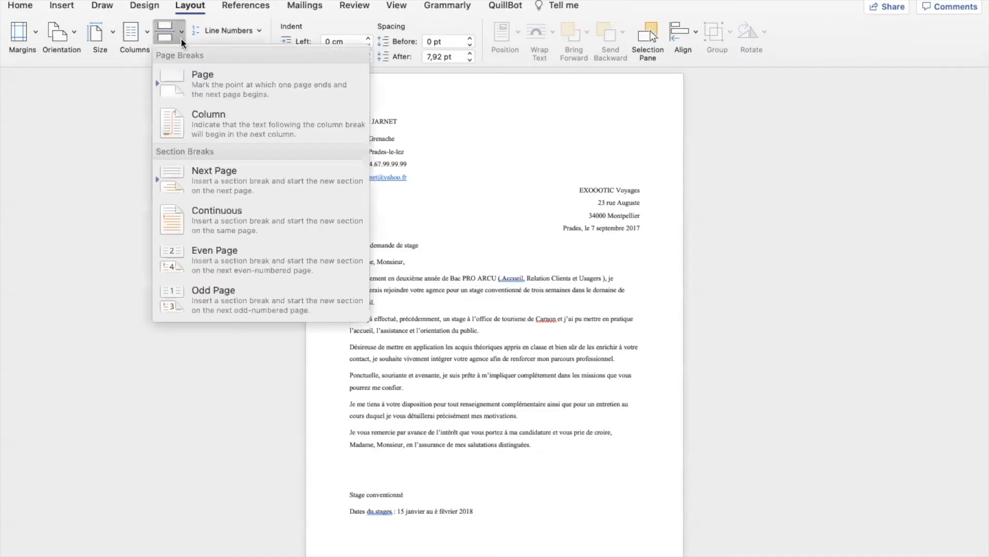
click(201, 74)
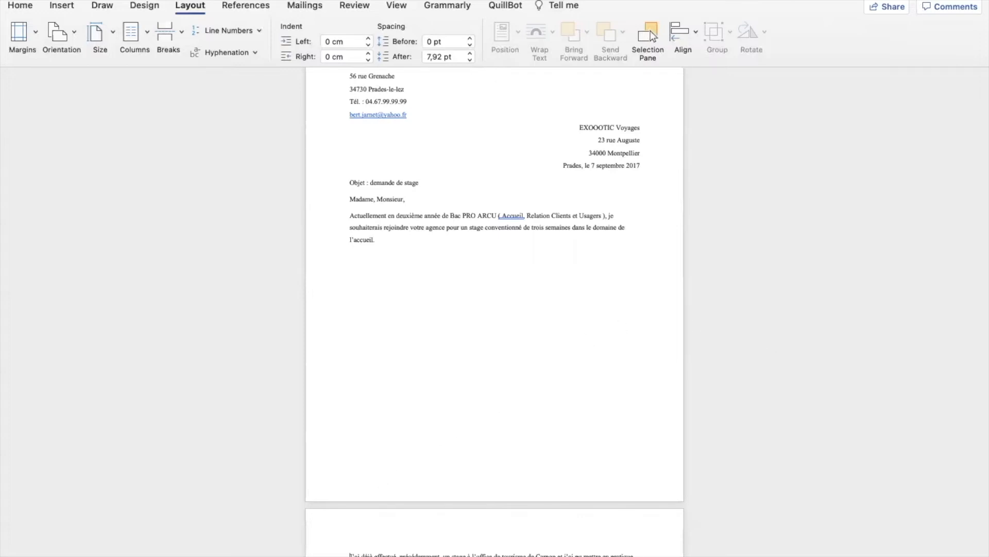
key(BackSpace)
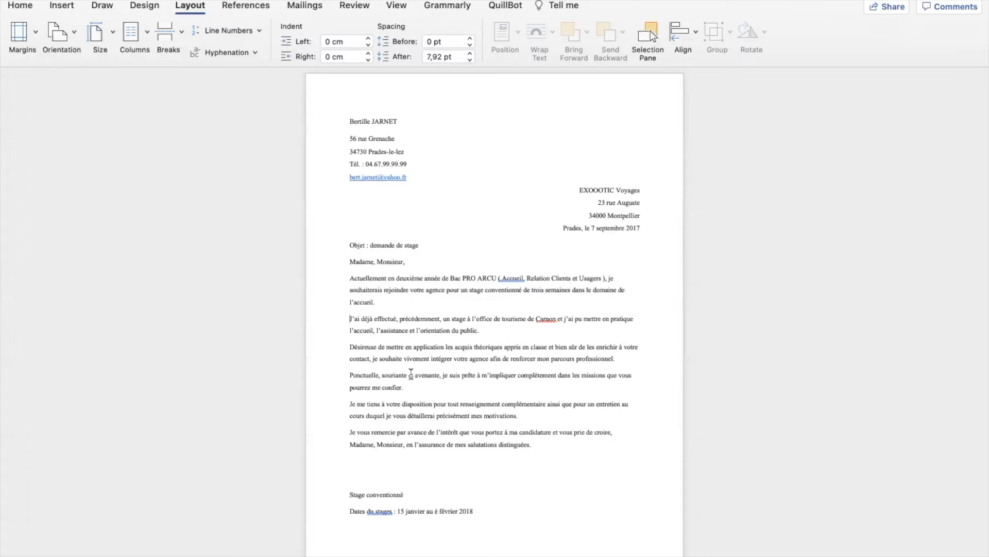
click(356, 320)
click(258, 32)
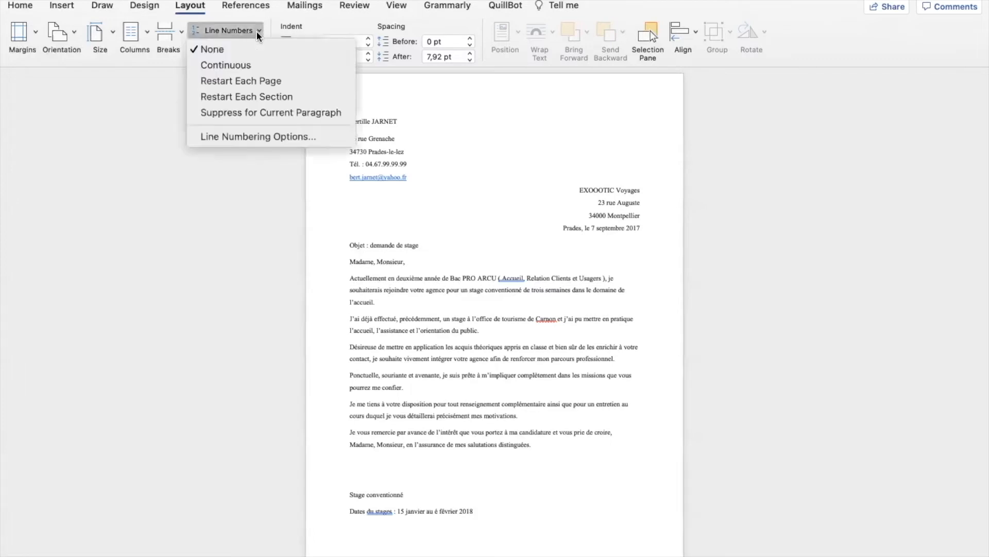
click(266, 81)
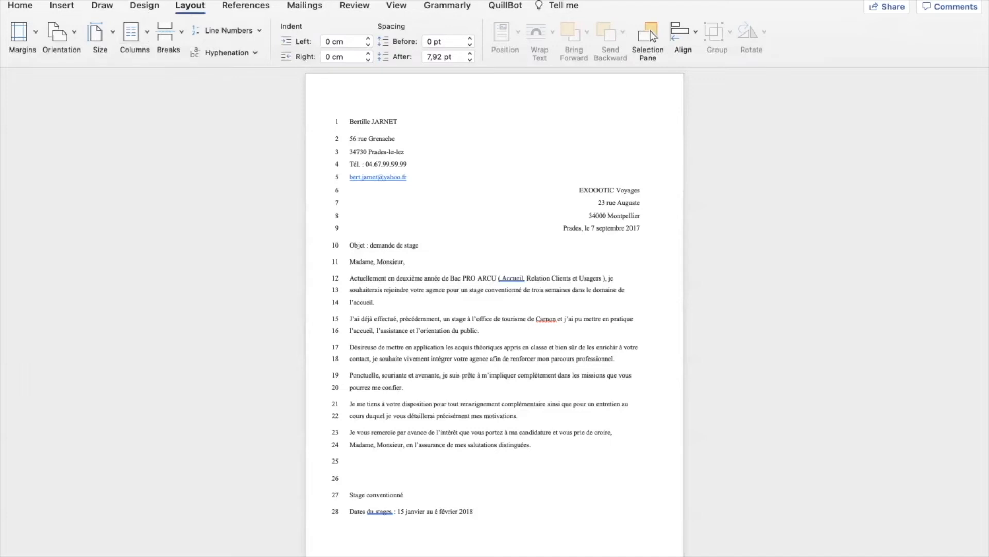
click(223, 45)
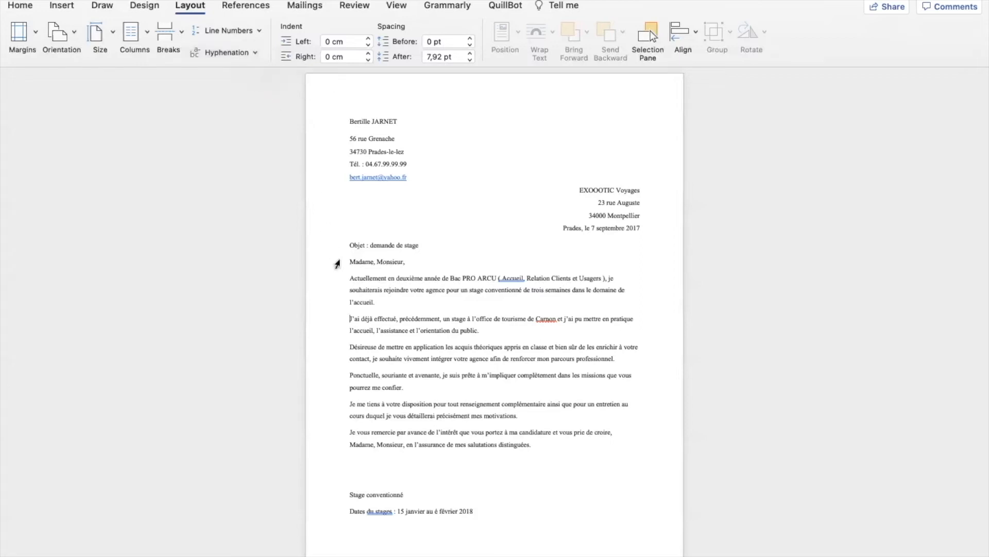
click(349, 279)
Look over the picture Position presets without applying one
click(518, 445)
click(350, 278)
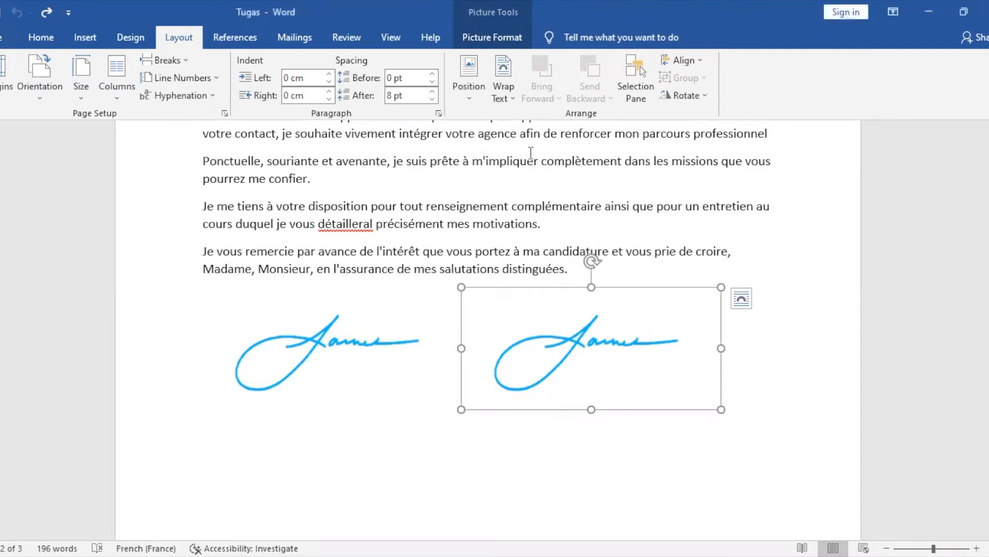
click(466, 101)
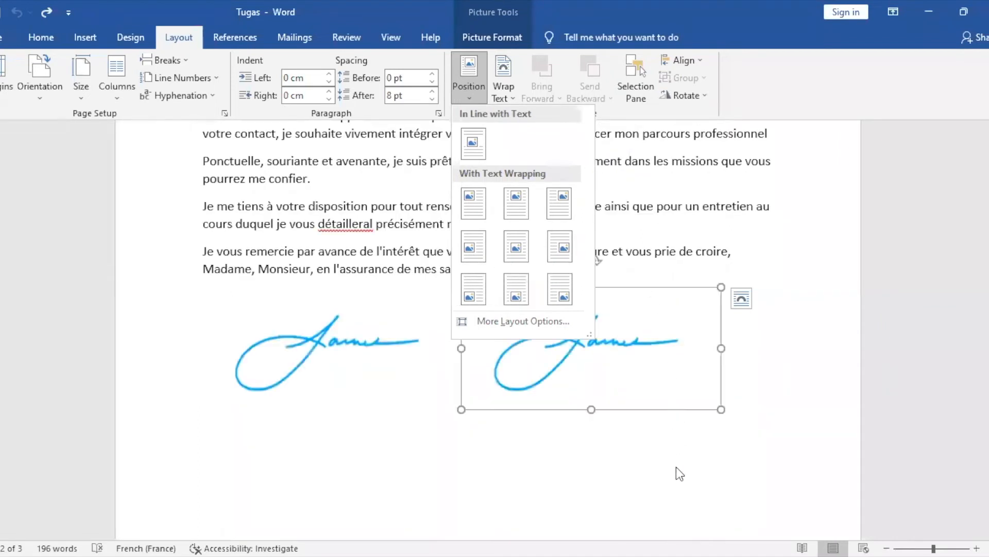
click(676, 474)
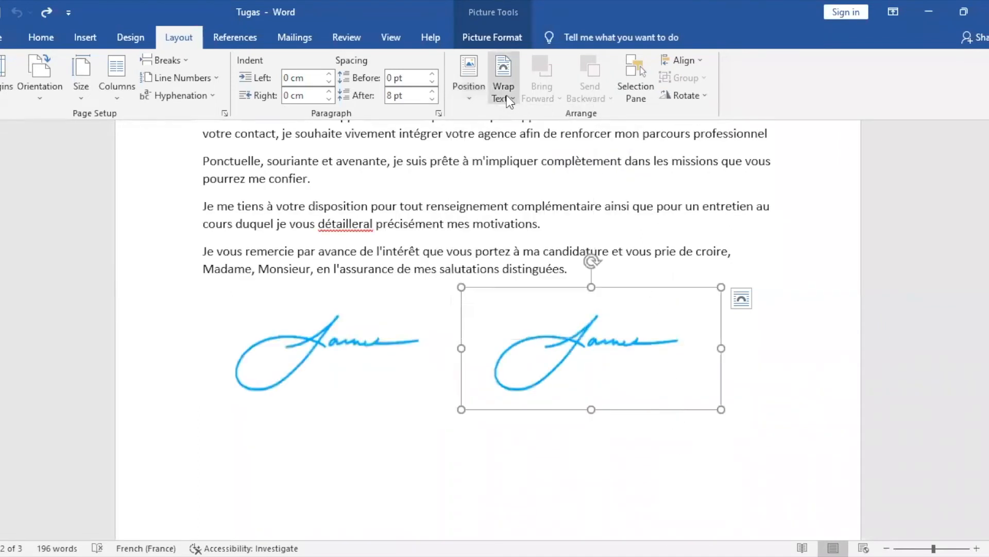
Set the signature picture's text wrapping to In Front of Text
click(509, 98)
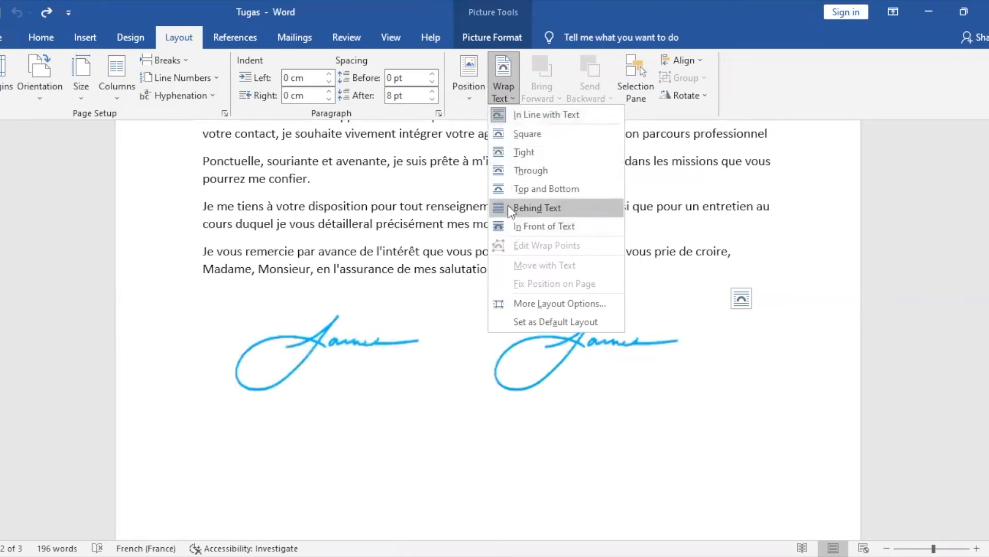
click(524, 226)
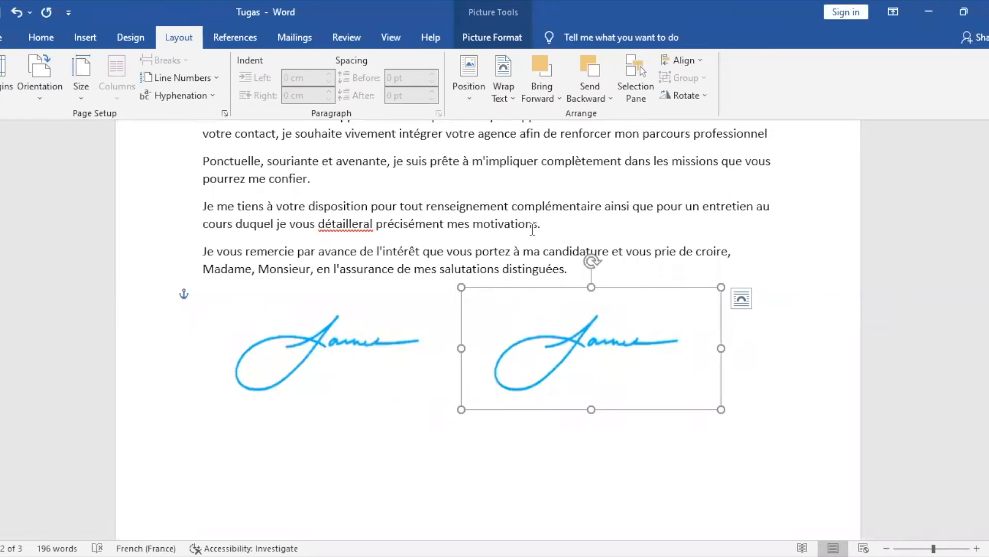
click(545, 97)
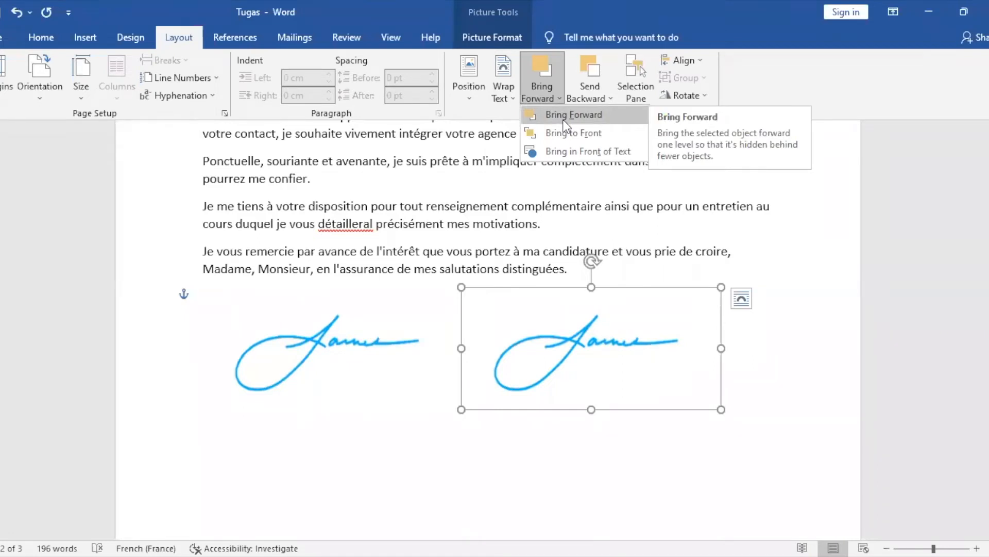
Browse the Send Backward options, then show the Selection Pane listing Picture 1 and Picture 2
click(599, 86)
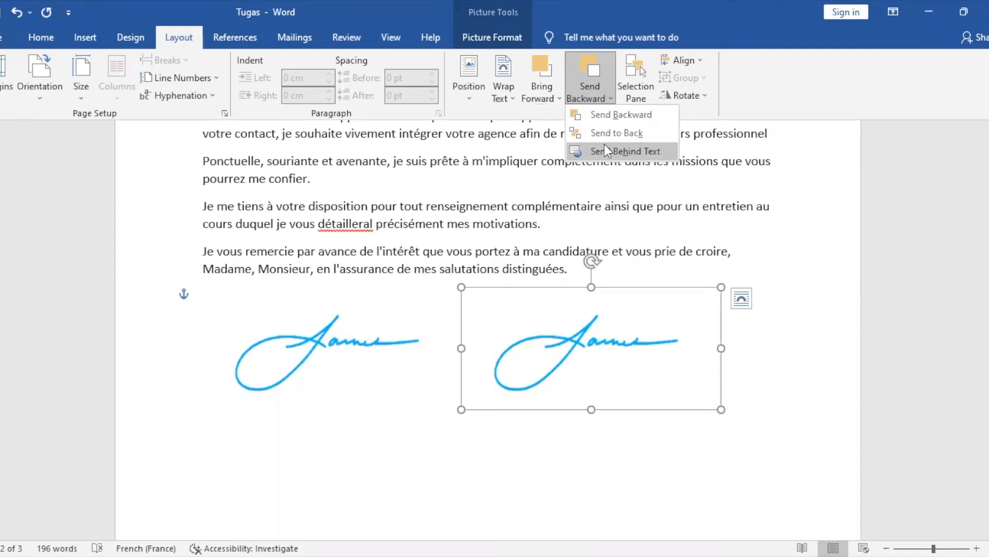
click(601, 96)
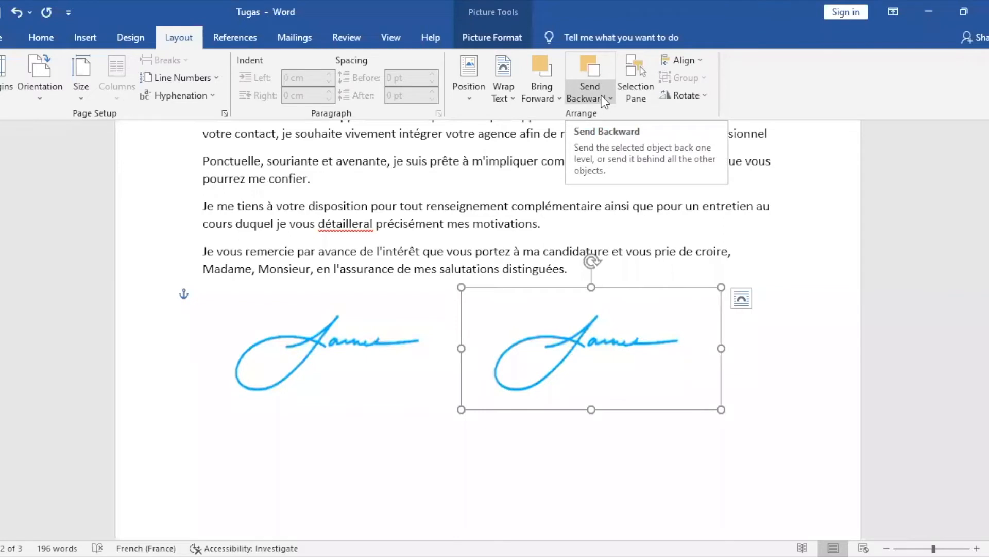
click(601, 96)
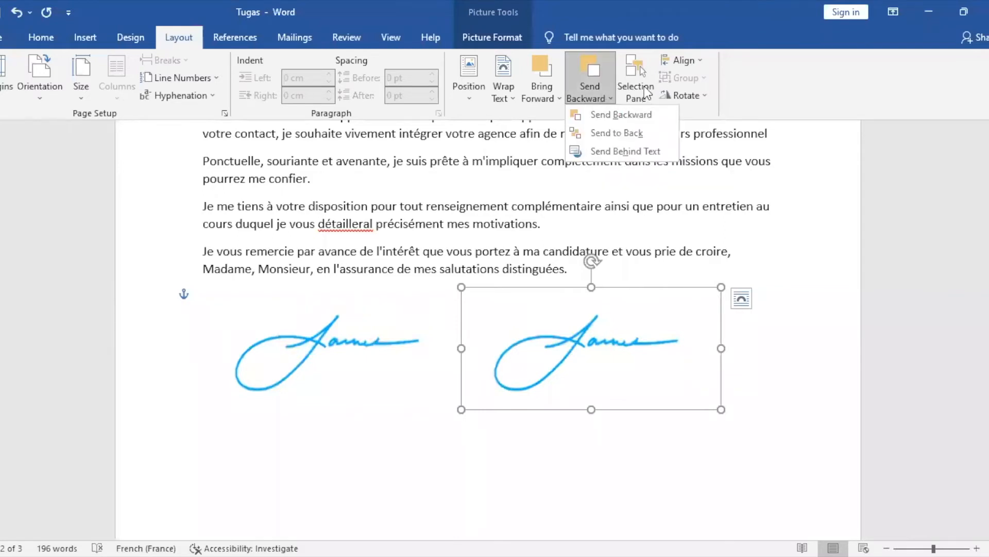
click(644, 85)
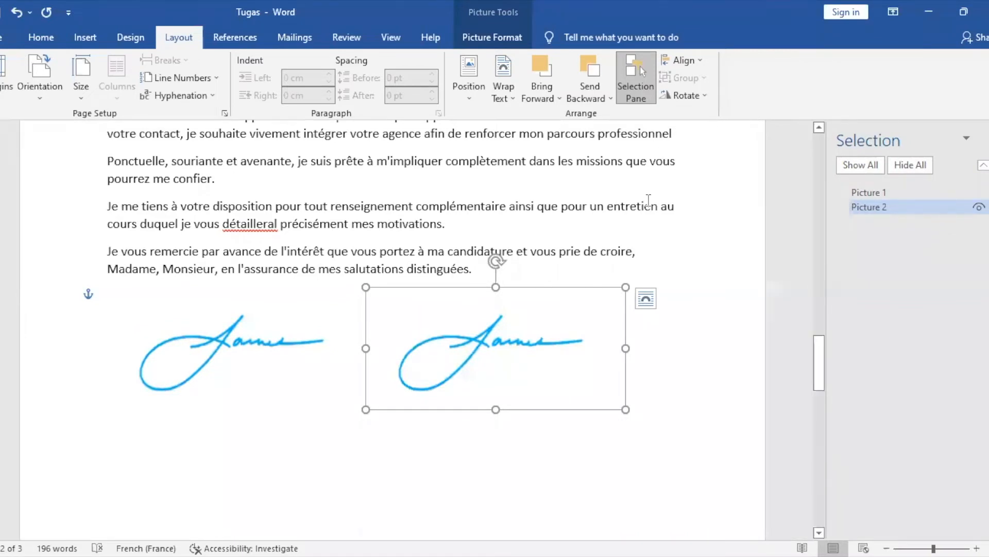
Review the Align and Rotate choices for the signature picture without applying any
click(699, 61)
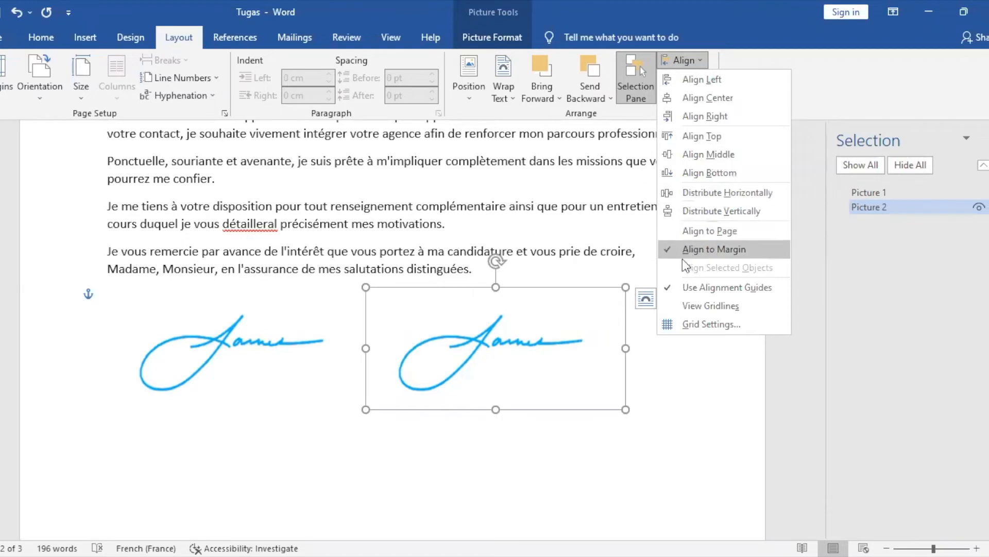
click(700, 353)
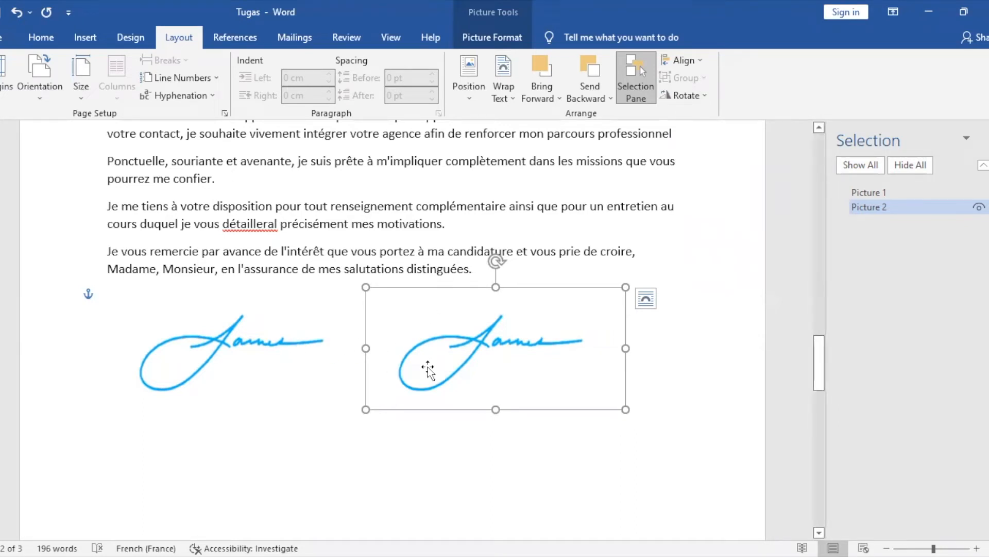
click(705, 96)
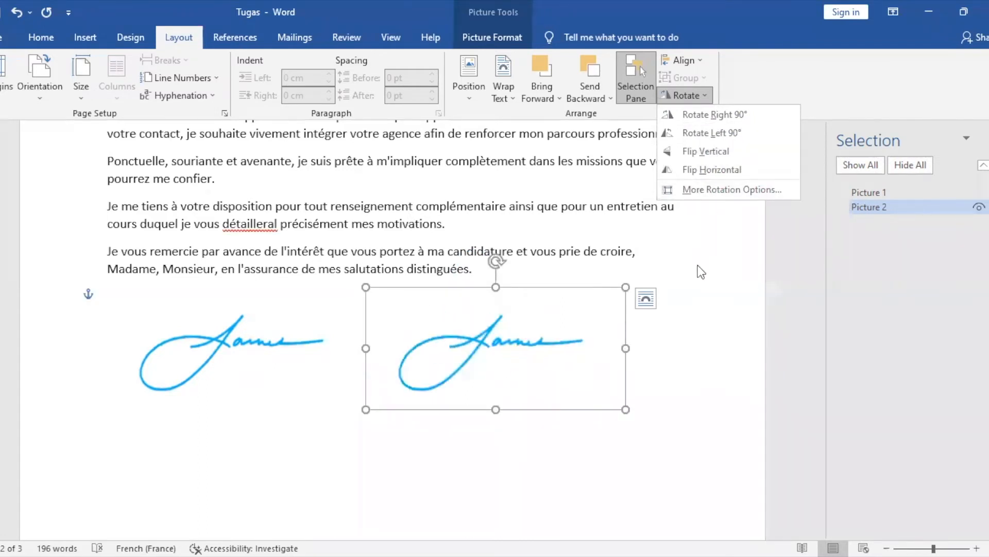
click(667, 268)
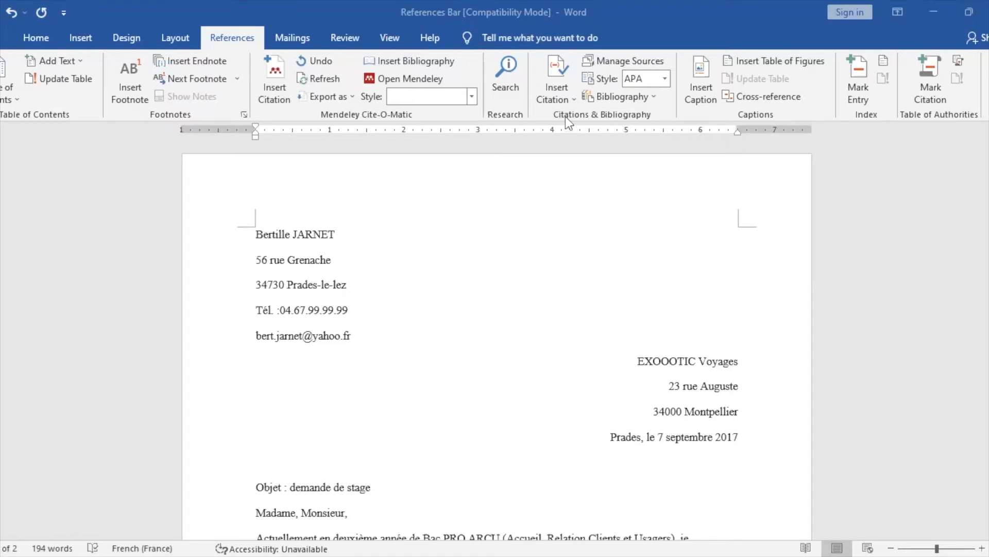
click(559, 98)
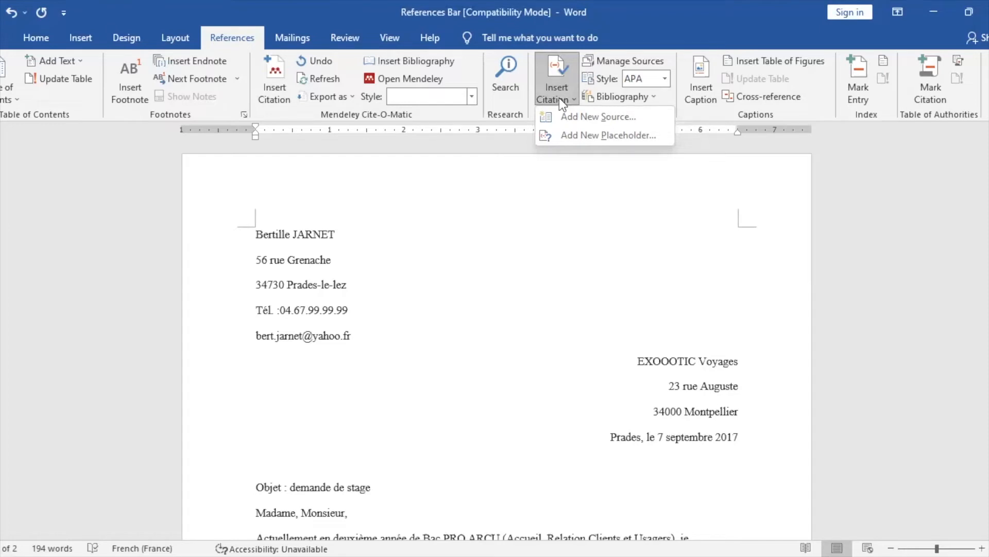
click(594, 63)
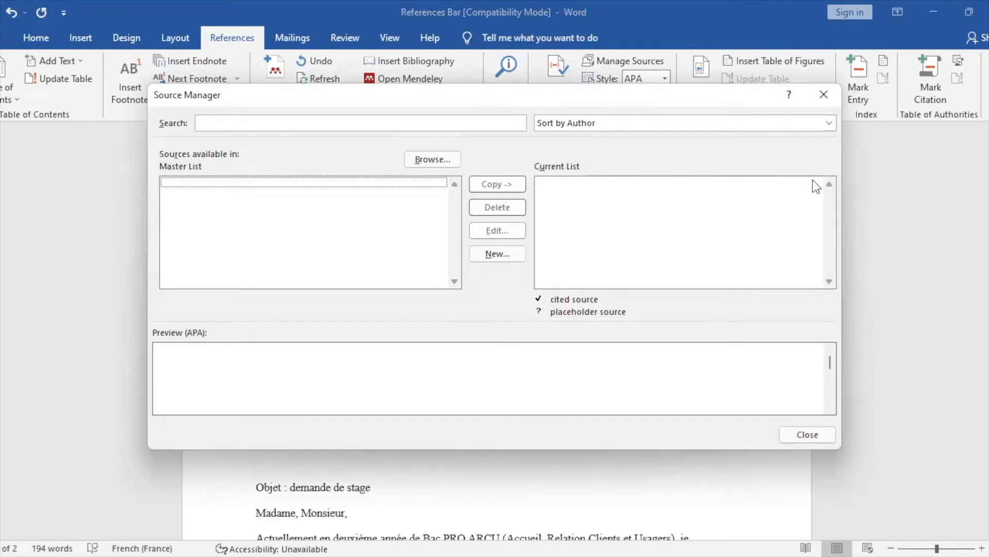
click(831, 96)
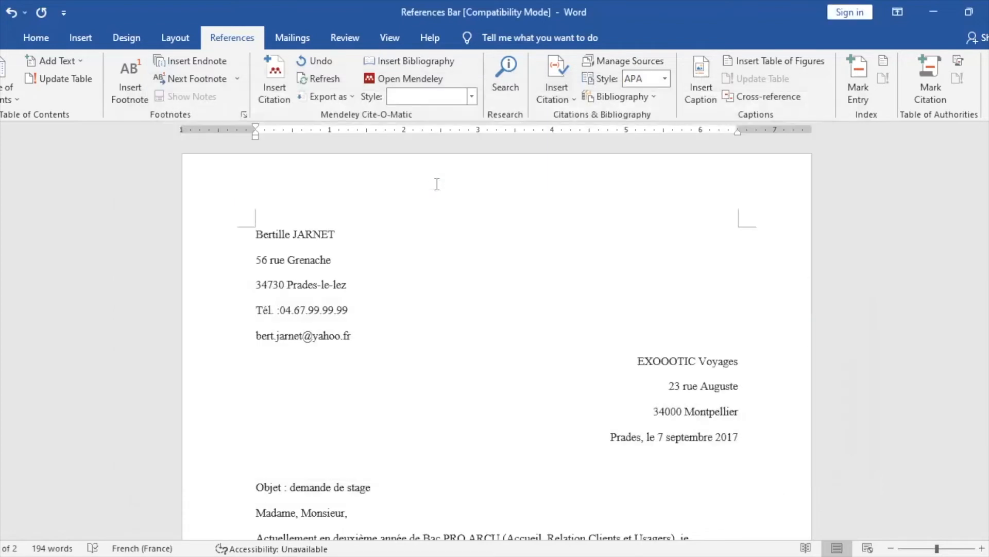
click(655, 81)
click(665, 79)
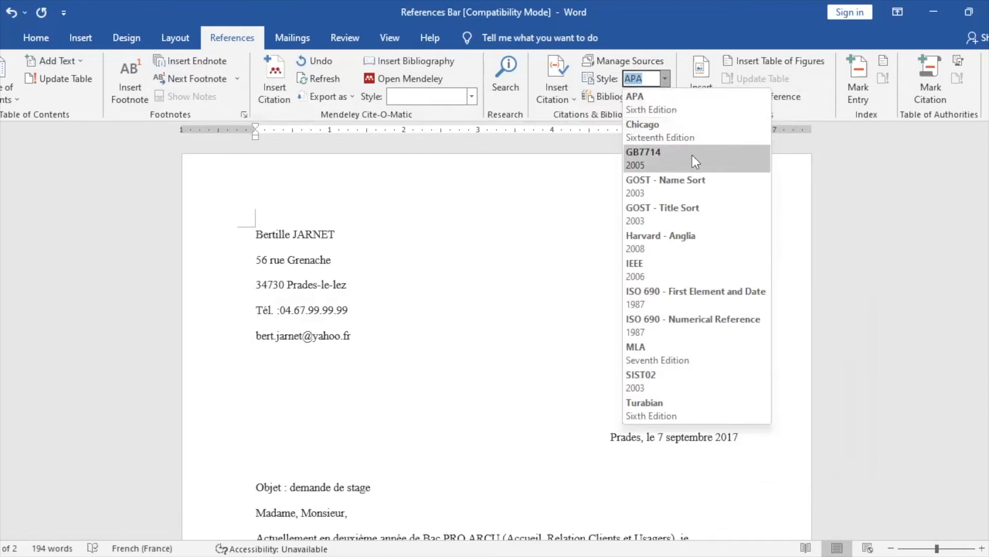
click(500, 329)
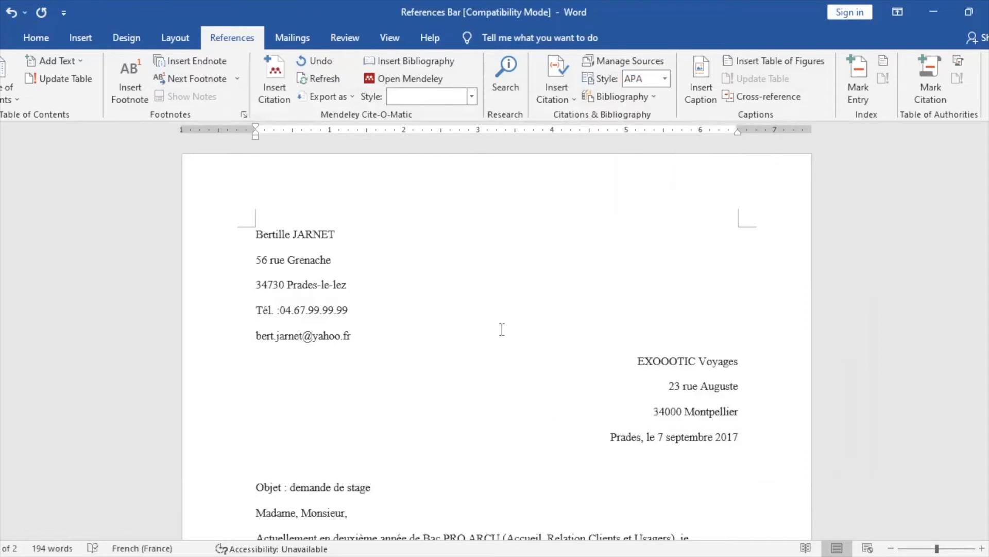
click(641, 98)
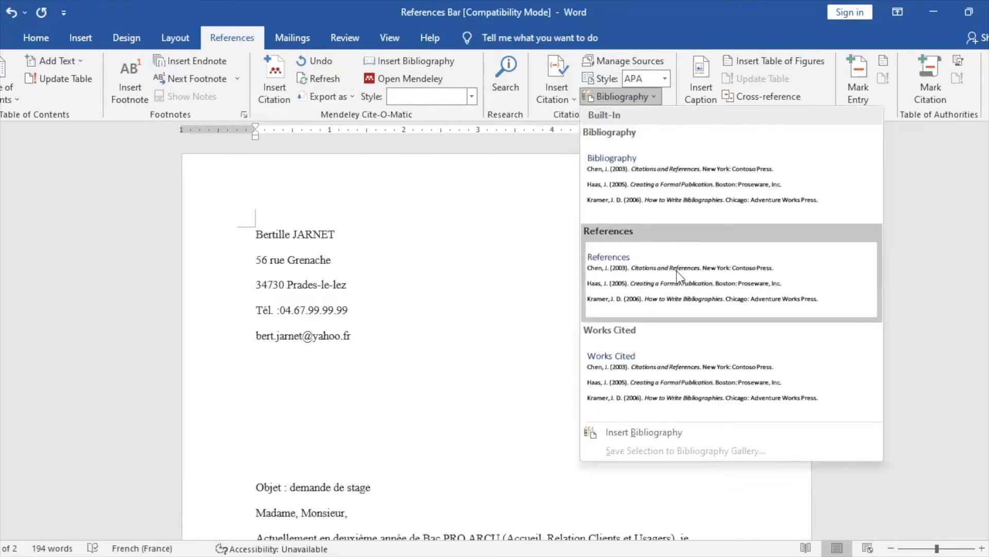
click(486, 289)
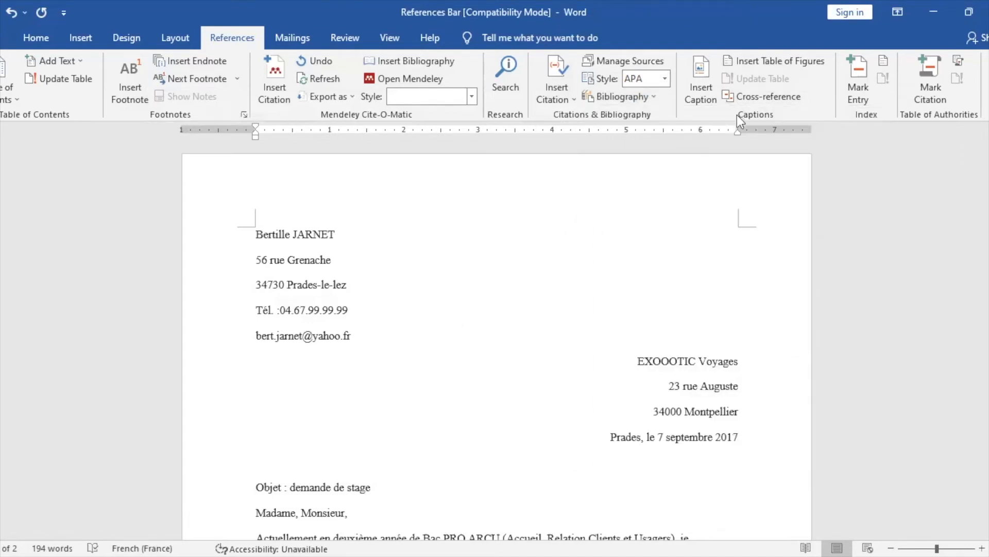
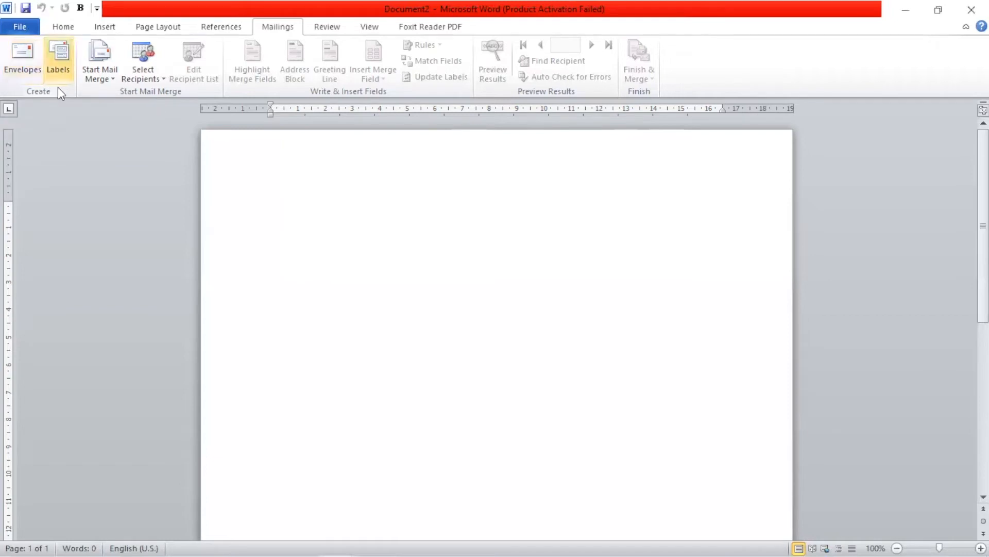
Look through the envelope and label settings, closing each without creating anything
click(27, 72)
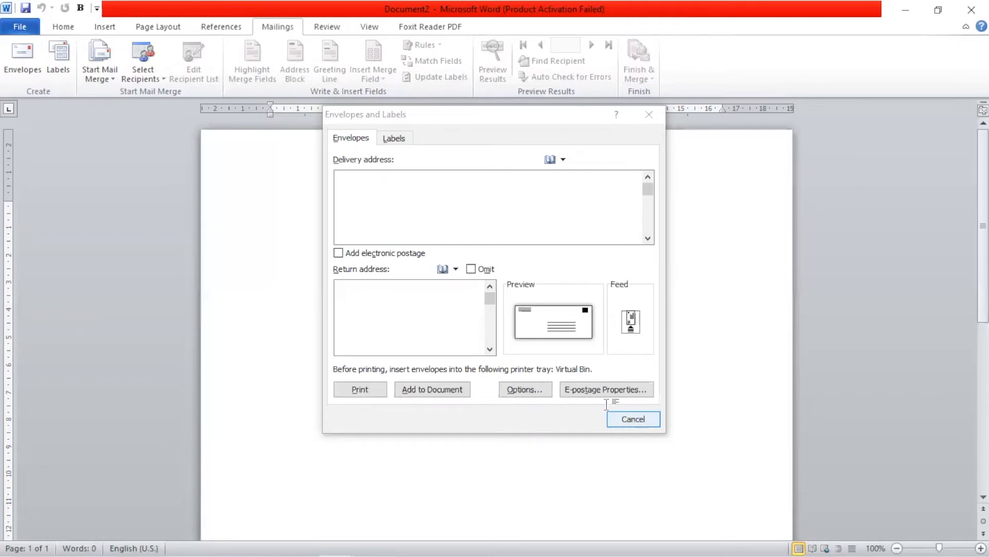
key(Escape)
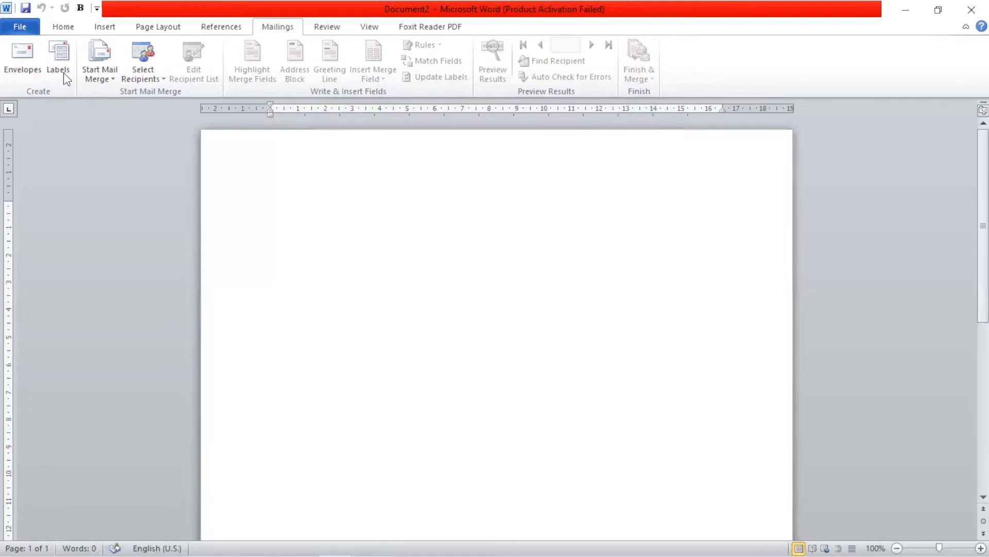
click(61, 70)
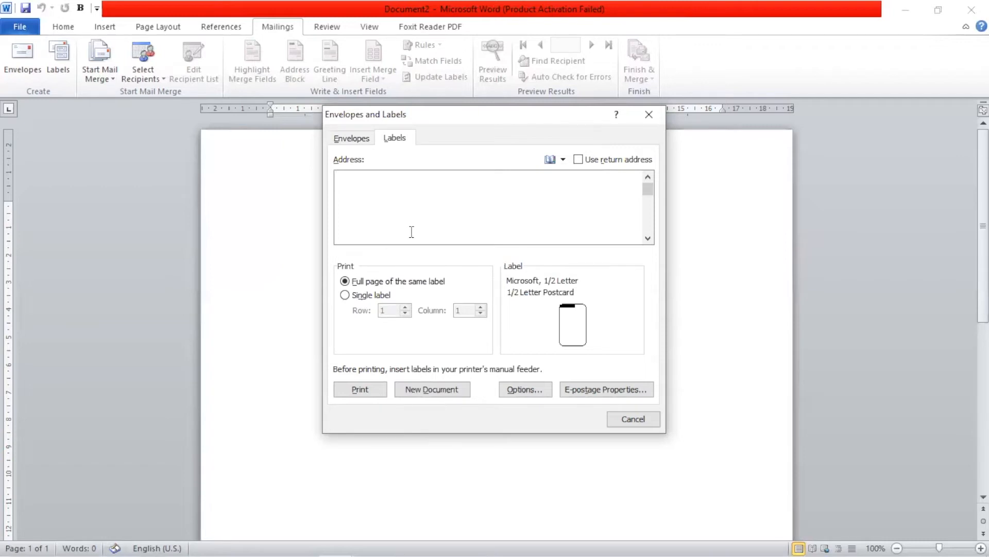
click(641, 415)
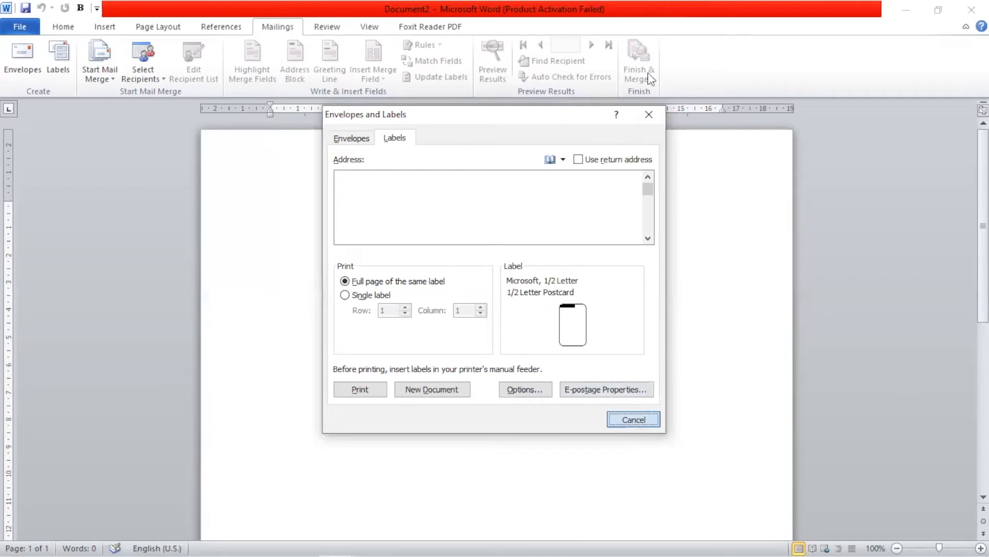
click(650, 114)
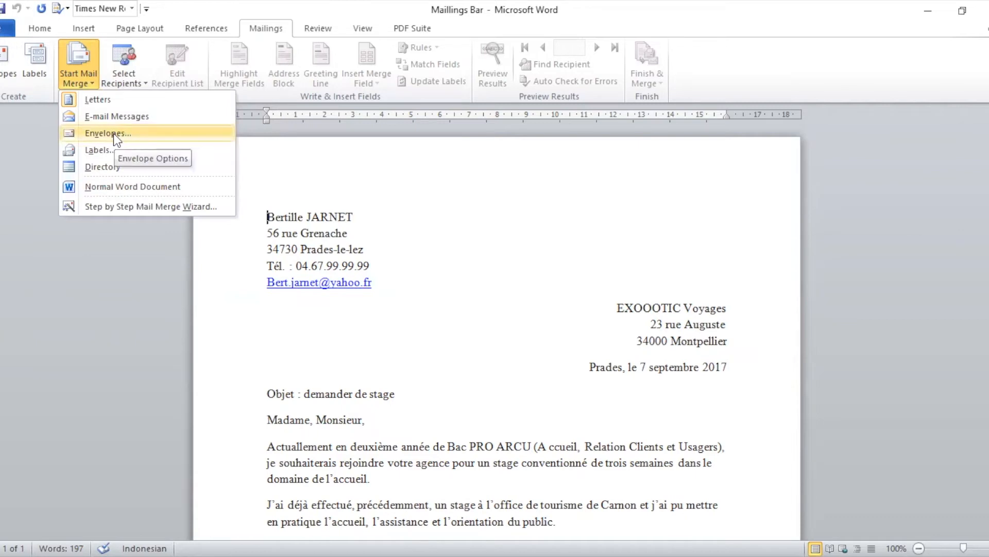
Make the document a Letters mail merge, briefly trying E-mail Messages, and show the recipient-selection choices
click(116, 104)
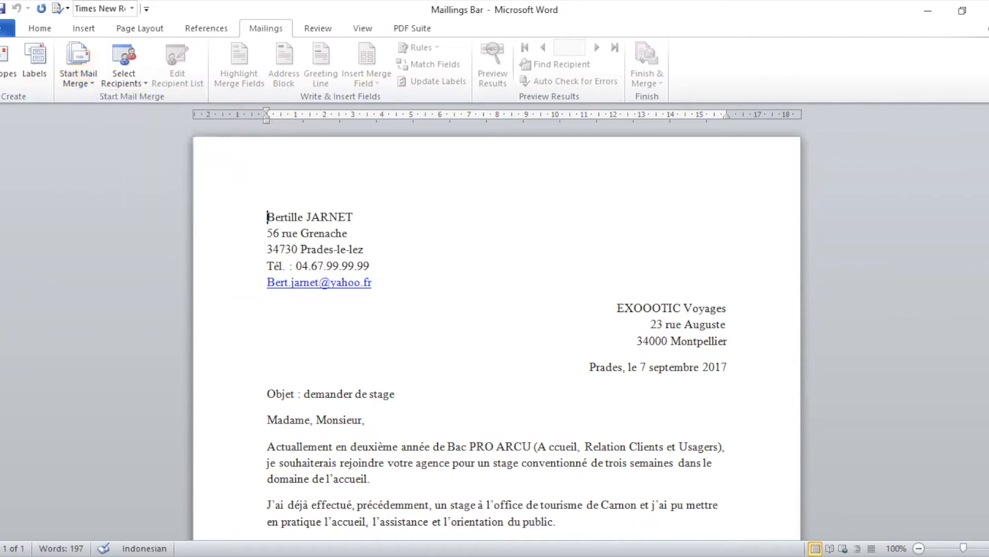
scroll(494, 330, down, 5)
scroll(283, 153, up, 5)
click(75, 80)
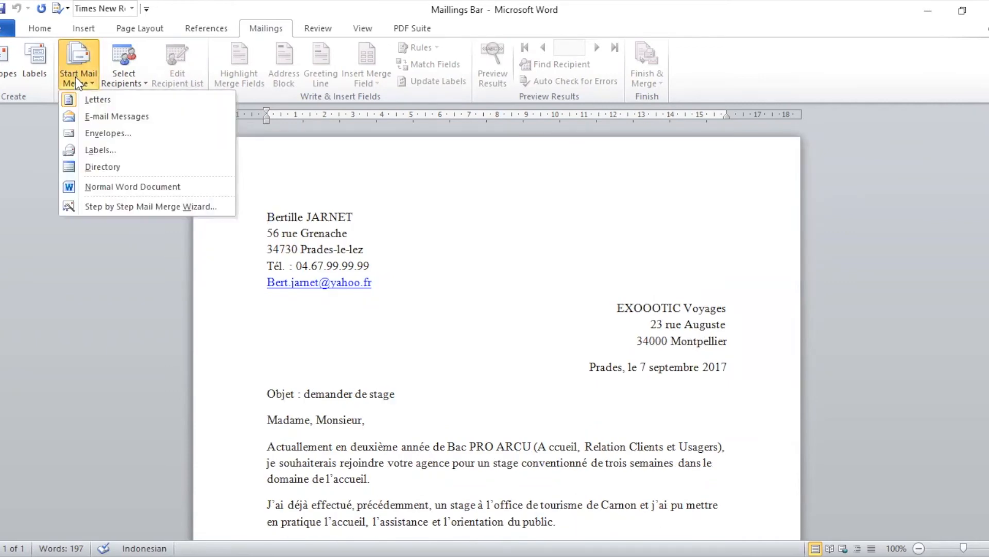
click(125, 116)
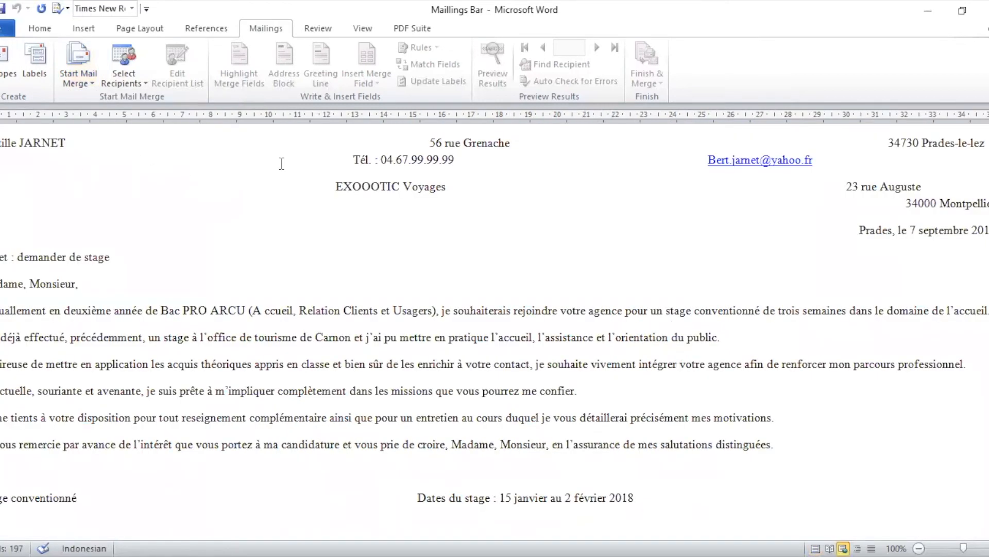
click(92, 81)
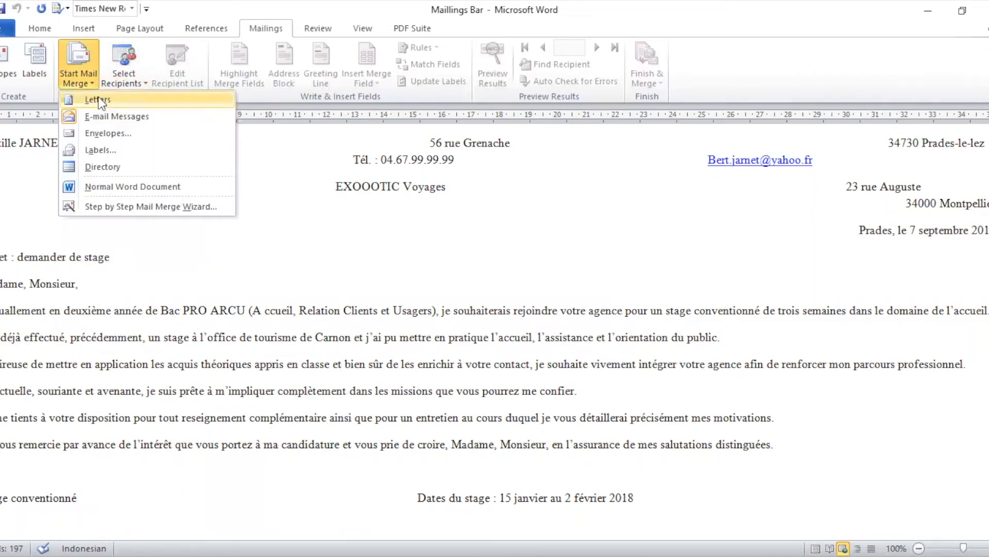
click(101, 101)
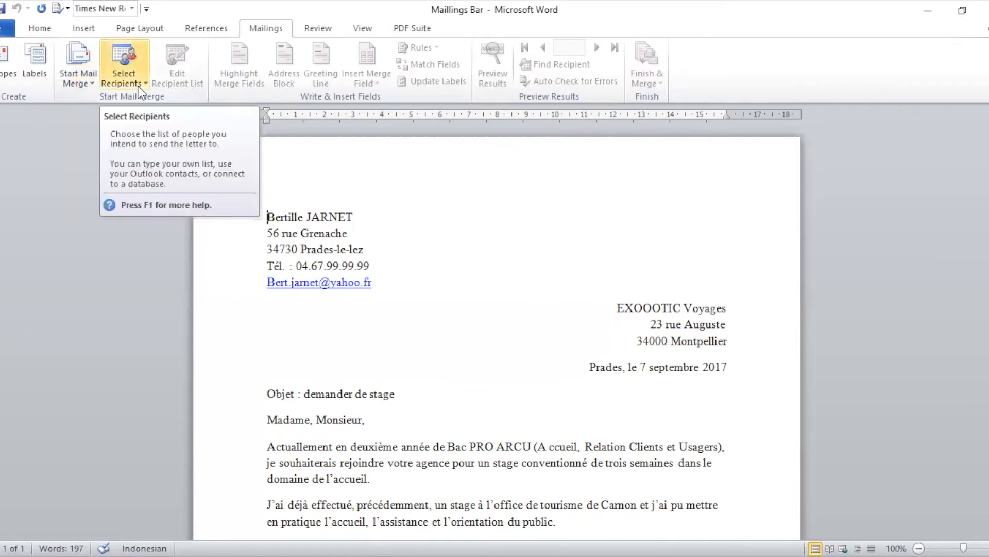
click(138, 85)
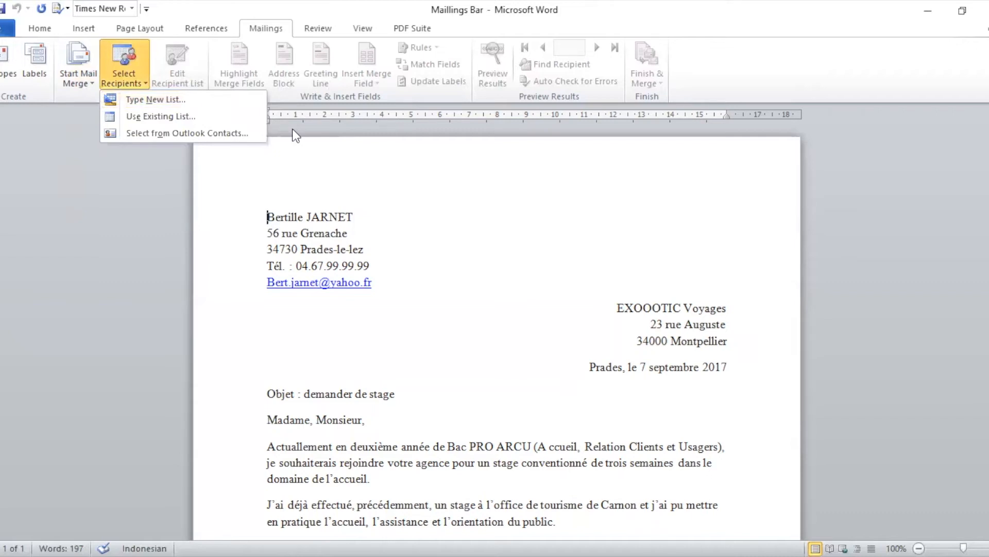
Start a new recipient list and fill the first entry: title Demander de Stage, first and last name, street address
click(208, 101)
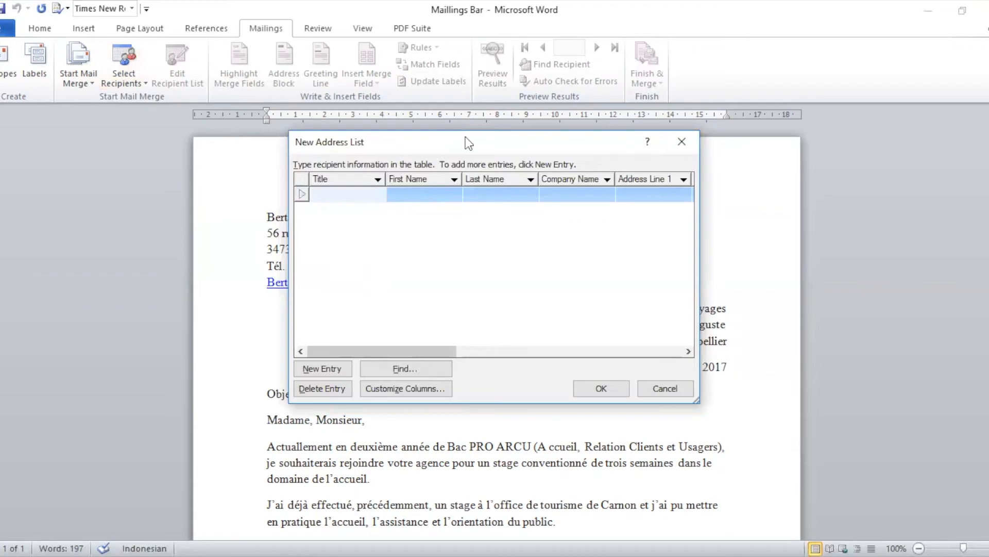
drag(465, 138, 563, 114)
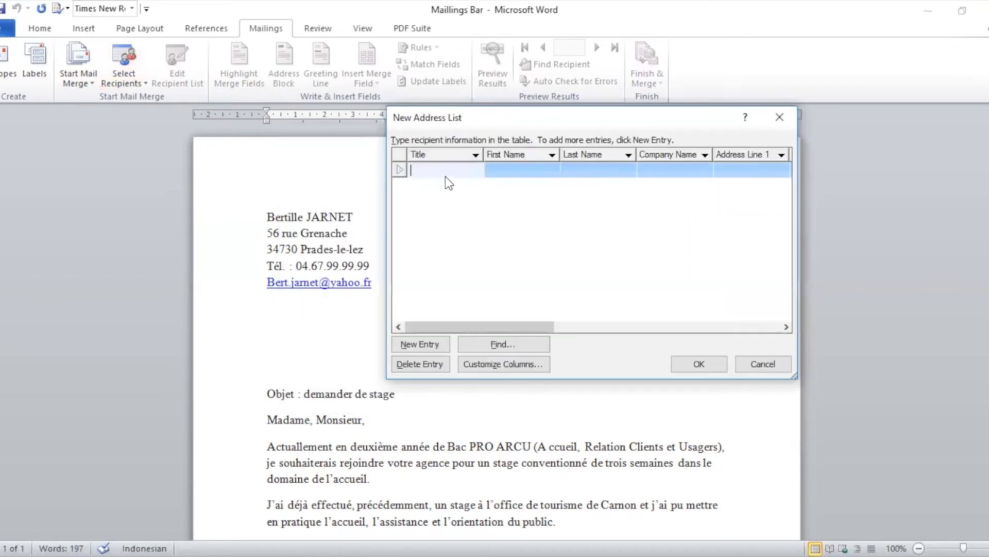
text(dE)
key(BackSpace)
key(BackSpace)
text(Dea)
key(BackSpace)
text(mande)
text(r de )
text(Stage)
click(508, 172)
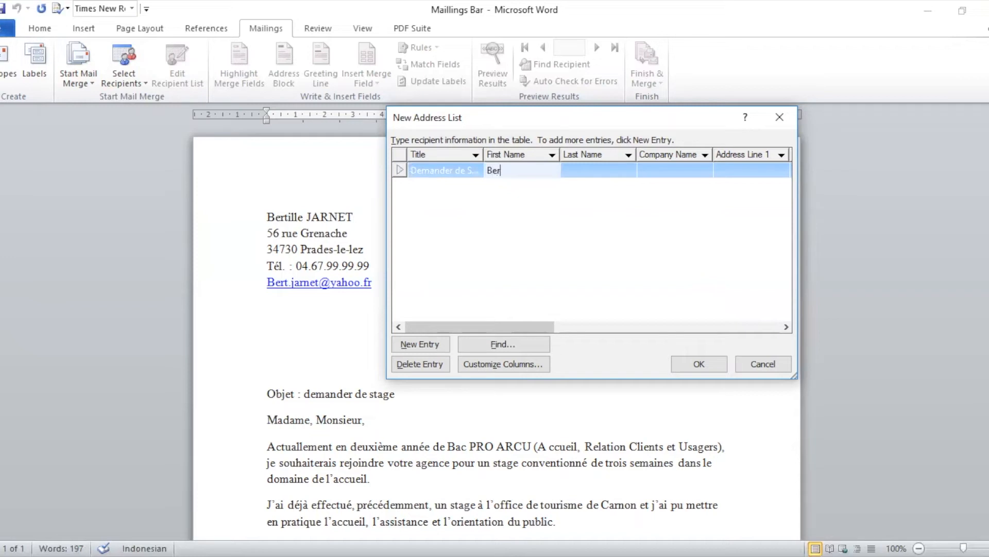
click(595, 172)
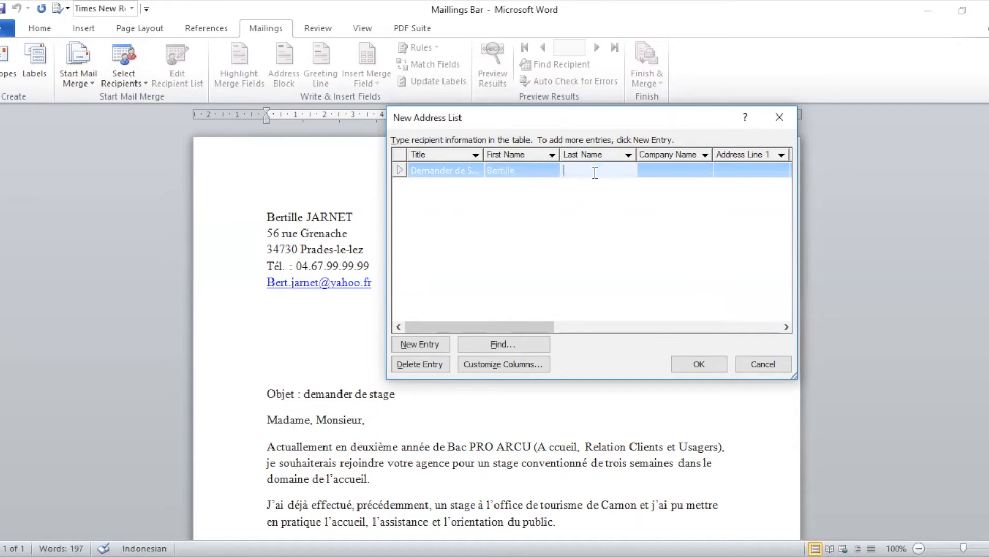
click(737, 169)
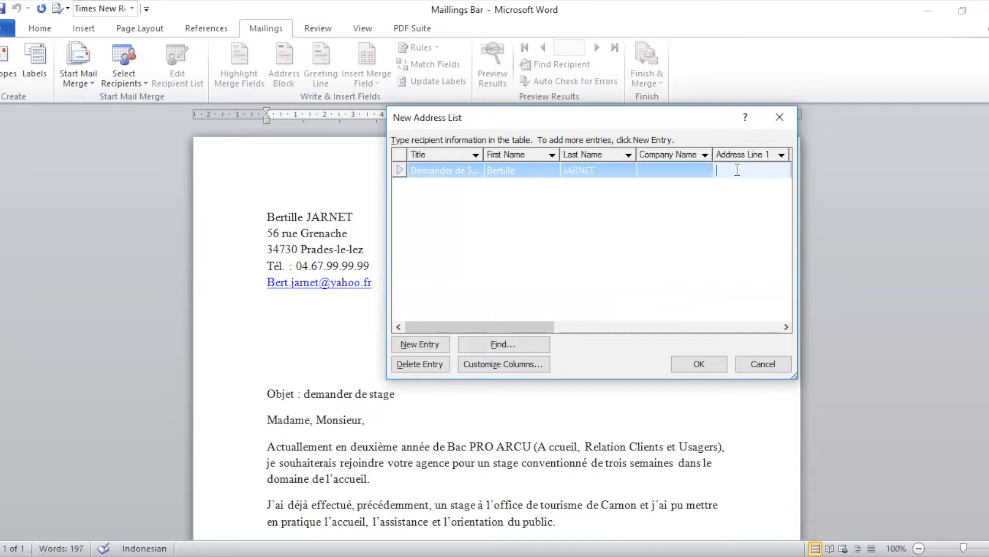
Add a second entry titled Demander de Stage with first name, last name and street address, then finish the list
click(433, 342)
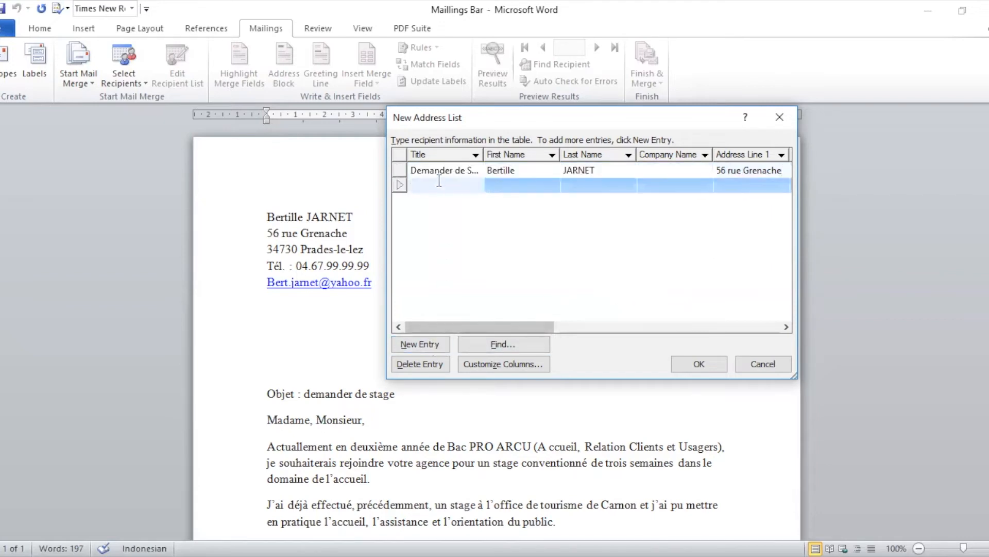
text(Demander de Stage)
click(514, 187)
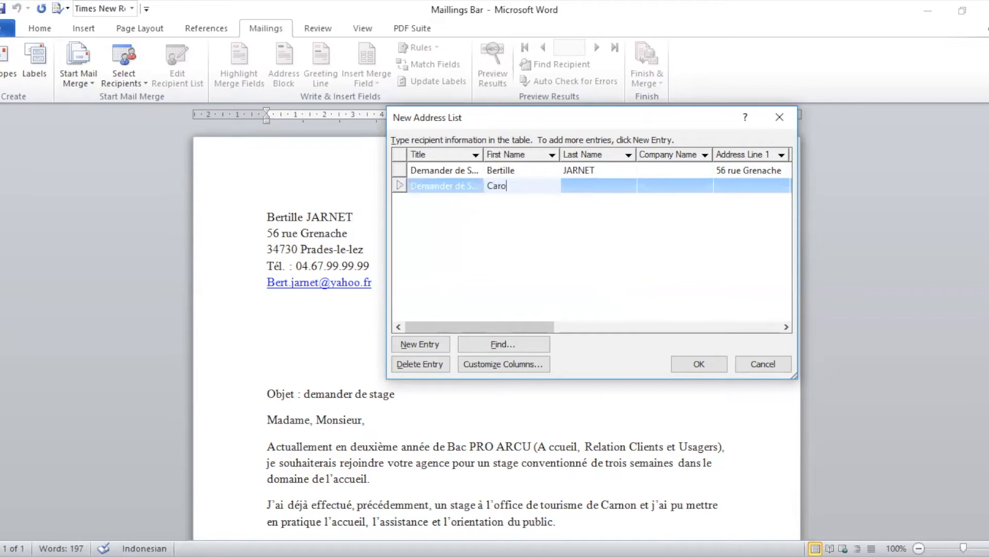
click(595, 187)
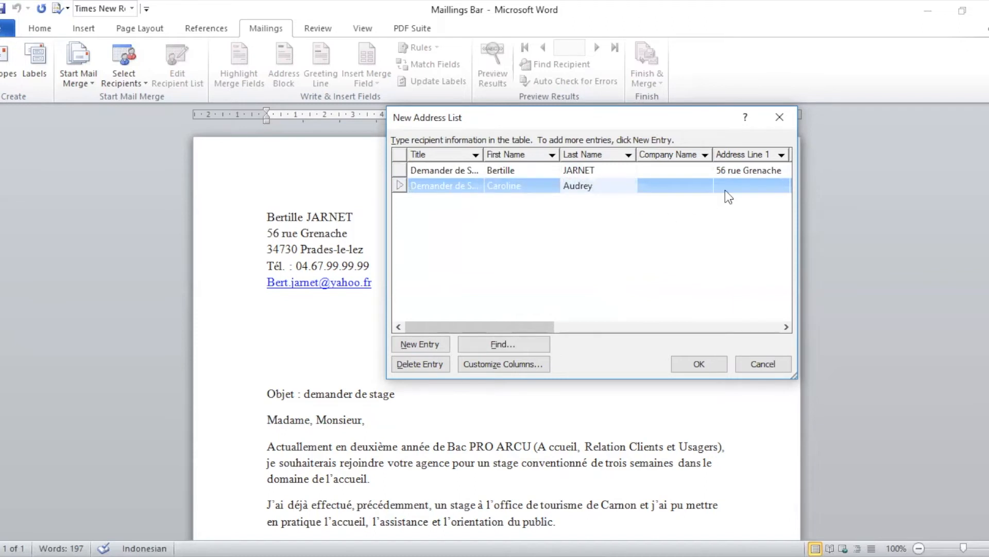
click(757, 186)
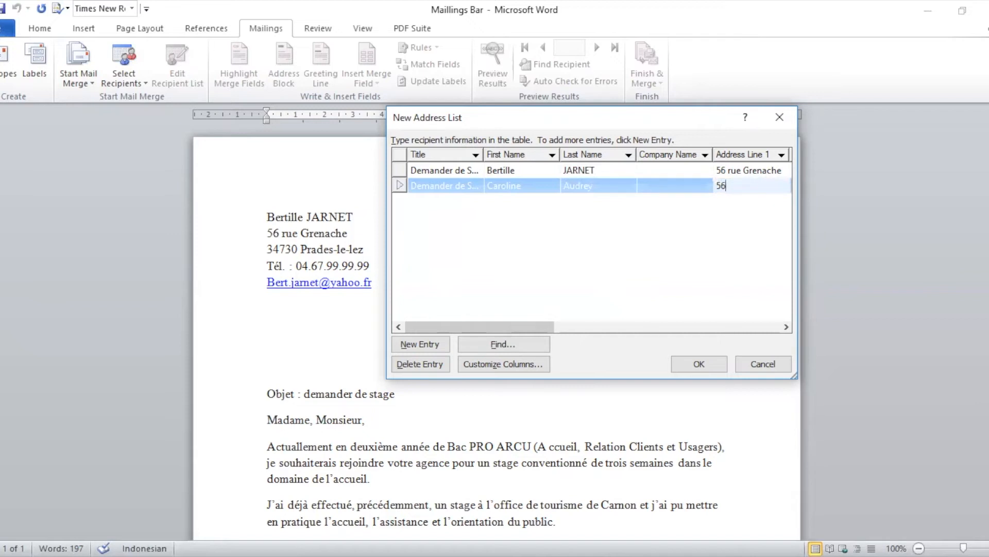
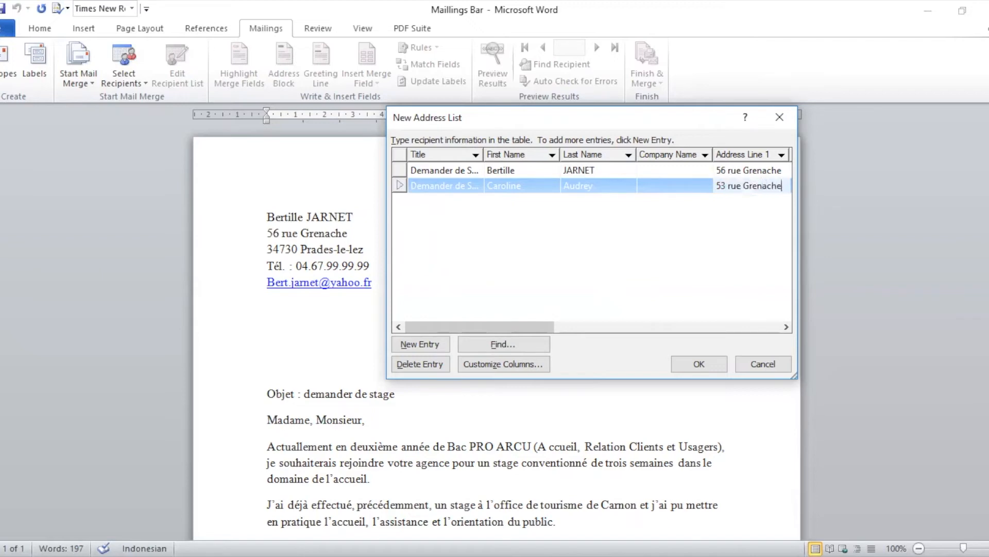
click(688, 363)
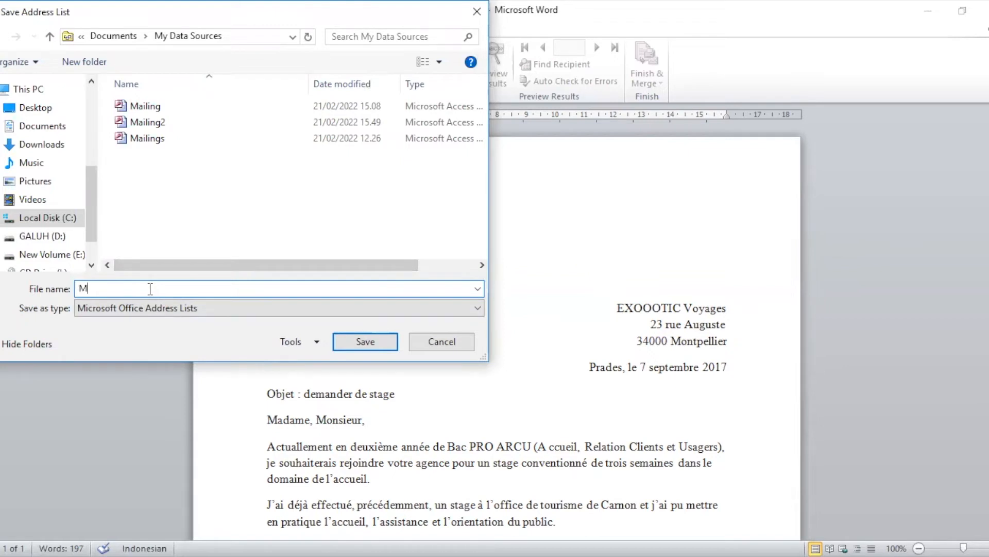
Save the recipient list as Mailings1 and confirm both recipients in the recipient list
text(ailings)
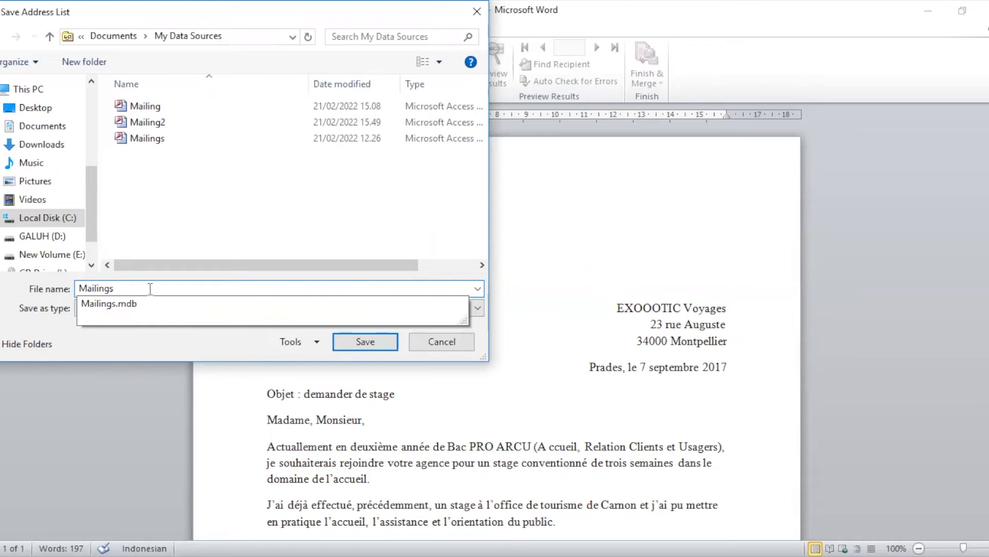
text(1)
key(Return)
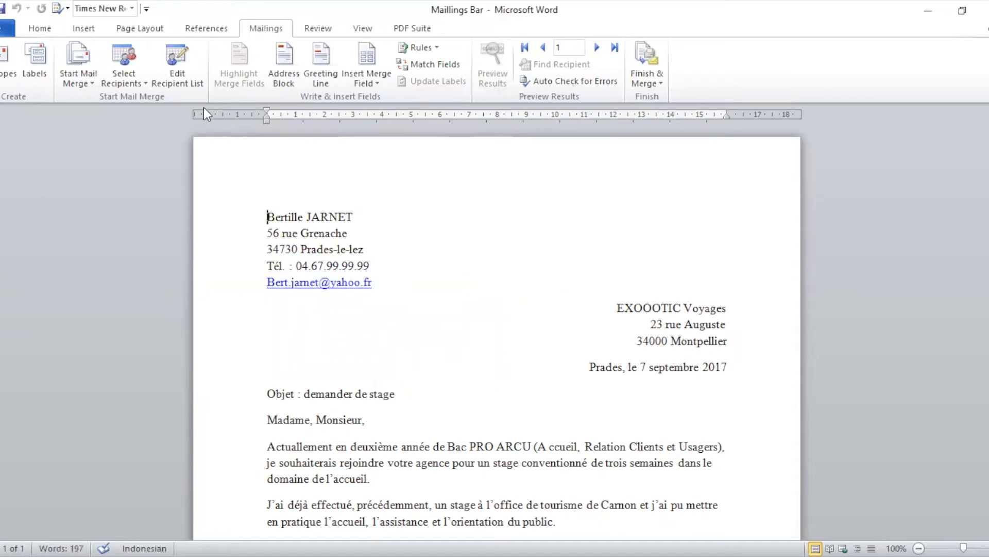
click(180, 81)
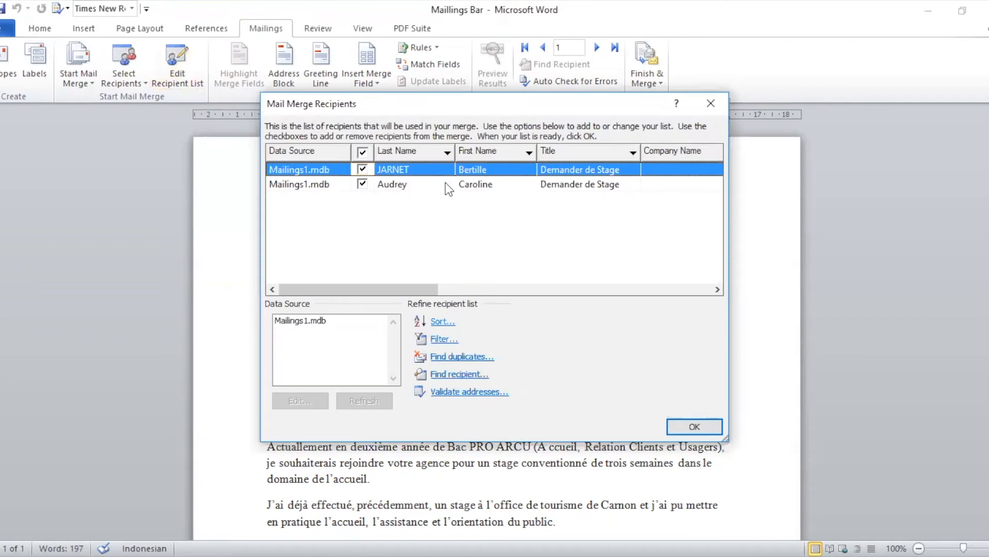
click(394, 184)
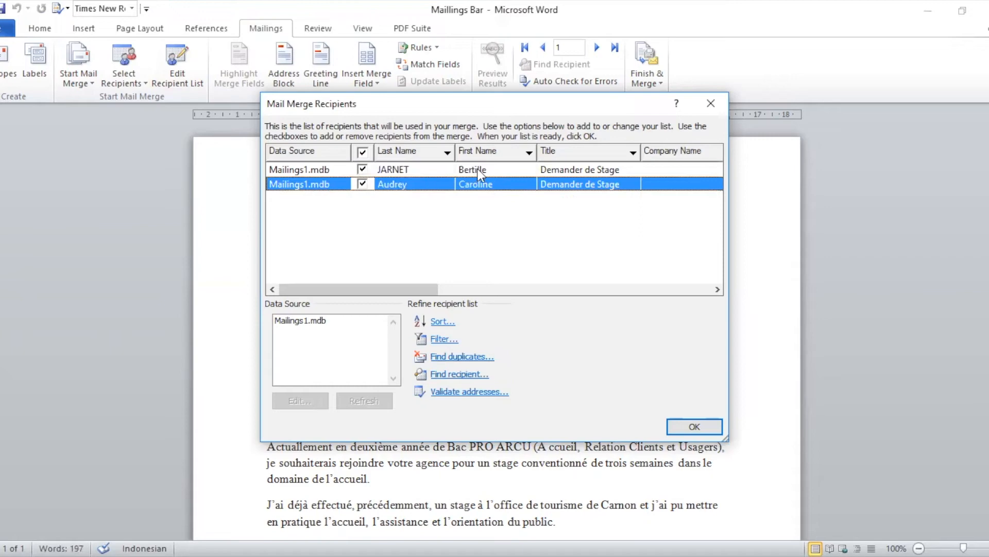
click(477, 168)
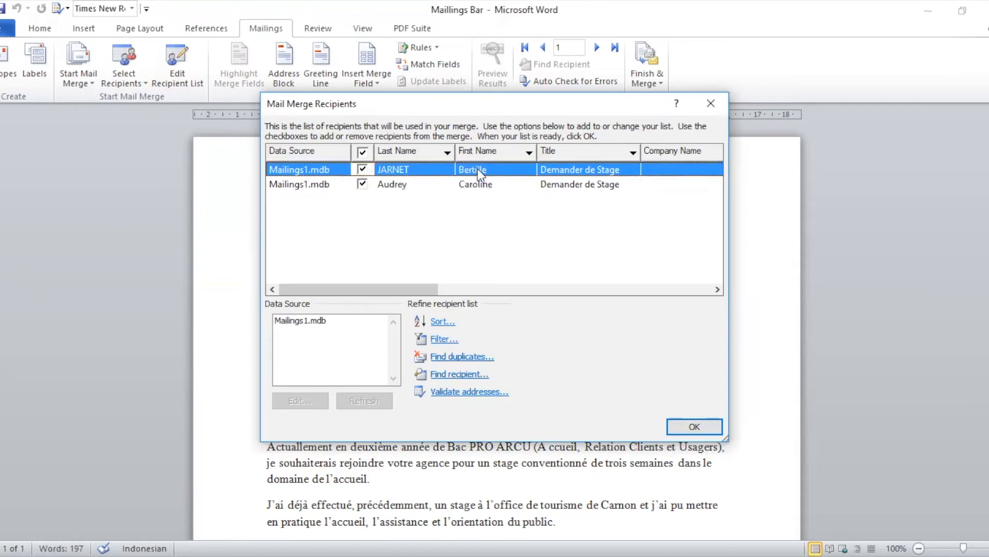
click(692, 428)
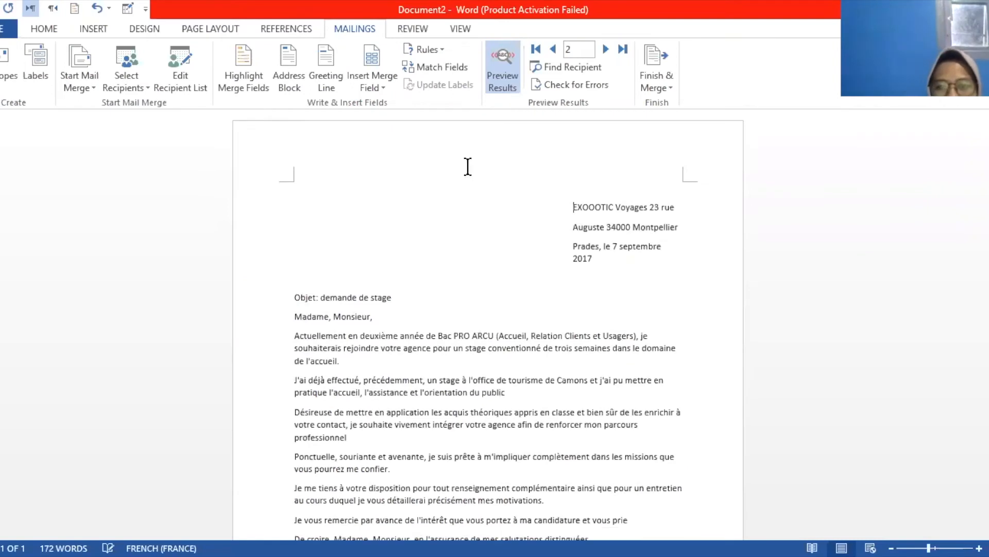
Use the existing Copy of Book1 workbook as the mail-merge recipient list
key(Down)
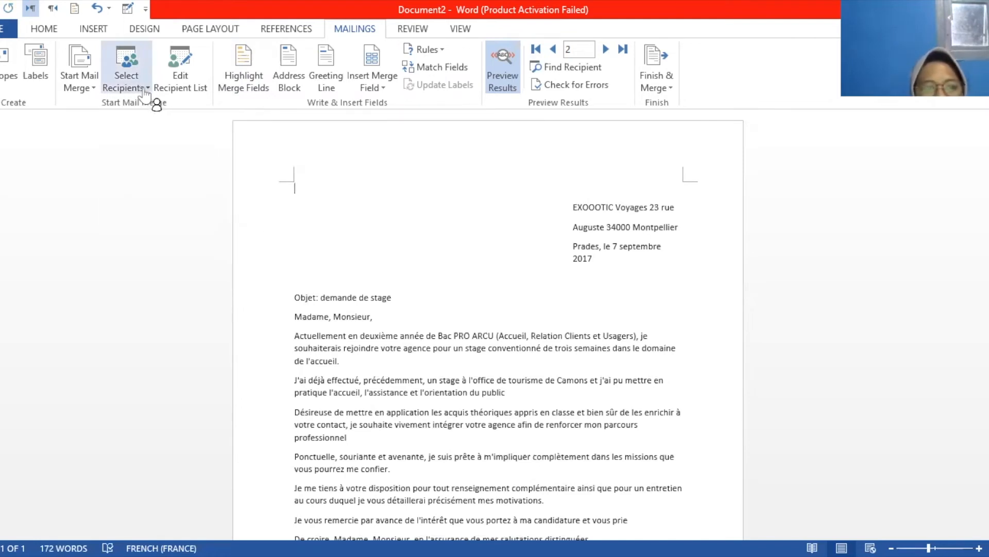
click(145, 91)
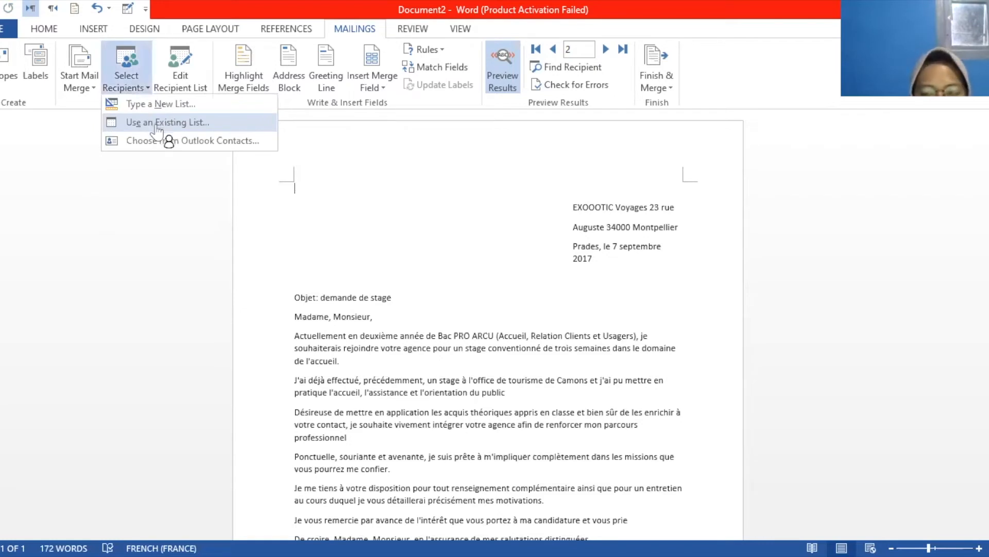
click(157, 124)
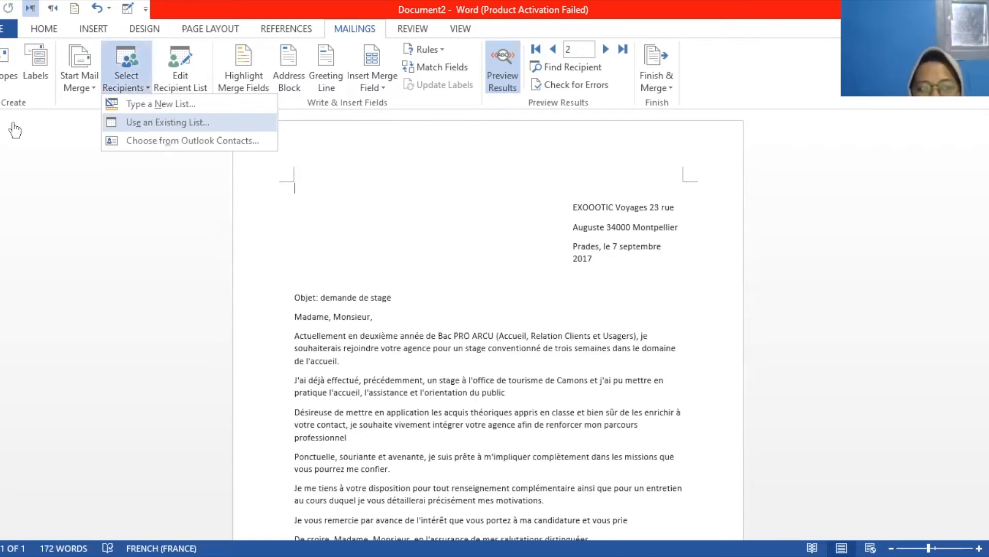
click(427, 247)
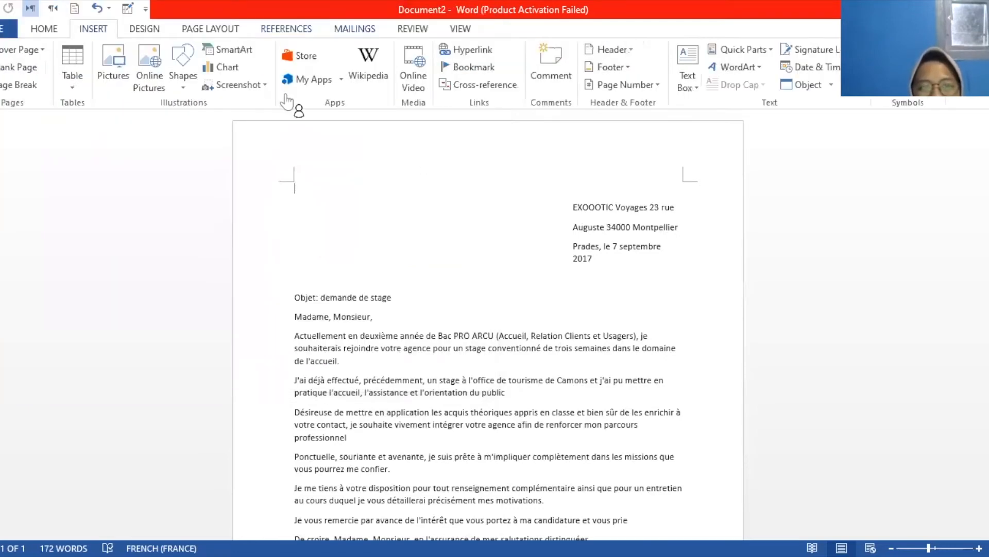
Insert the Nama, Alamat and Tel merge fields, each on its own line at the top of the letter
click(355, 29)
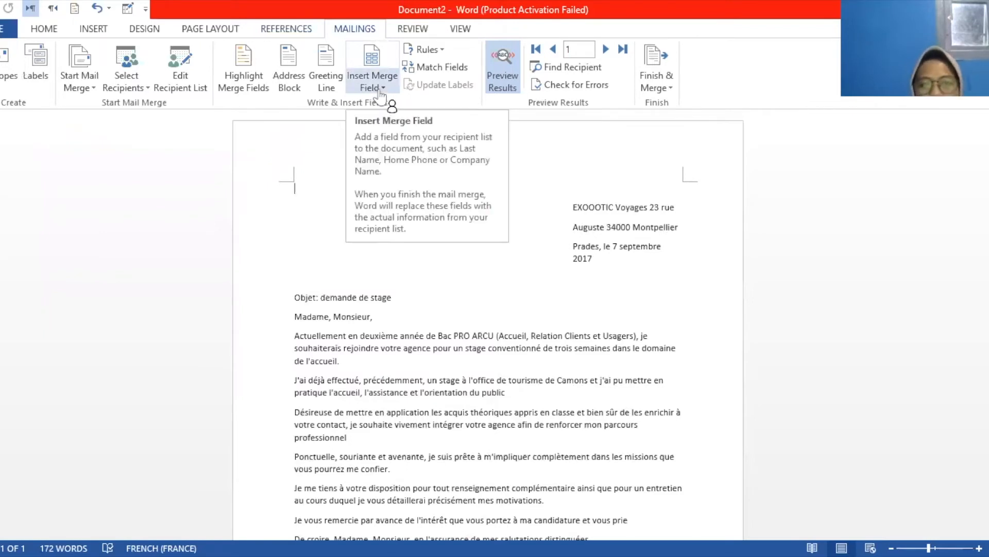
click(380, 92)
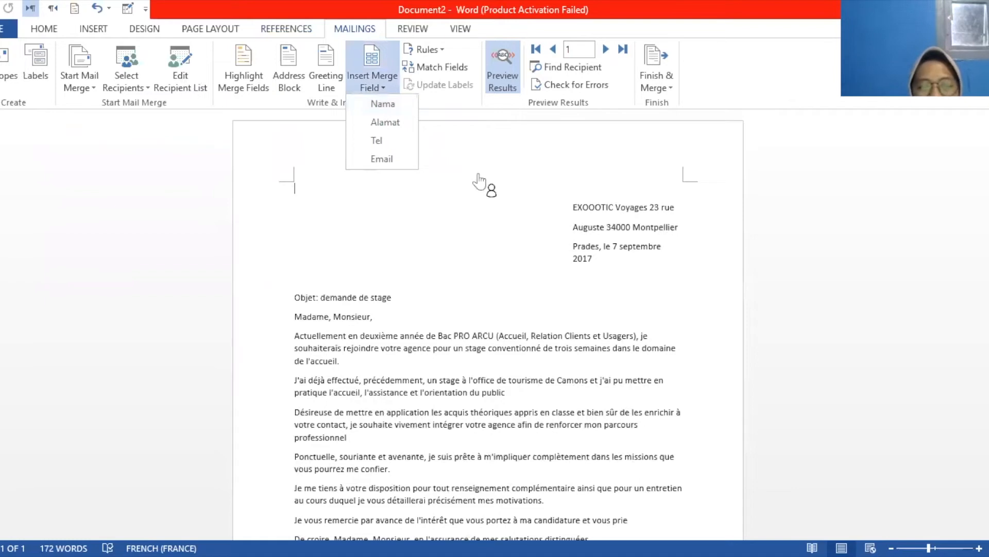
scroll(625, 221, right, 3)
scroll(625, 222, left, 3)
scroll(618, 220, right, 3)
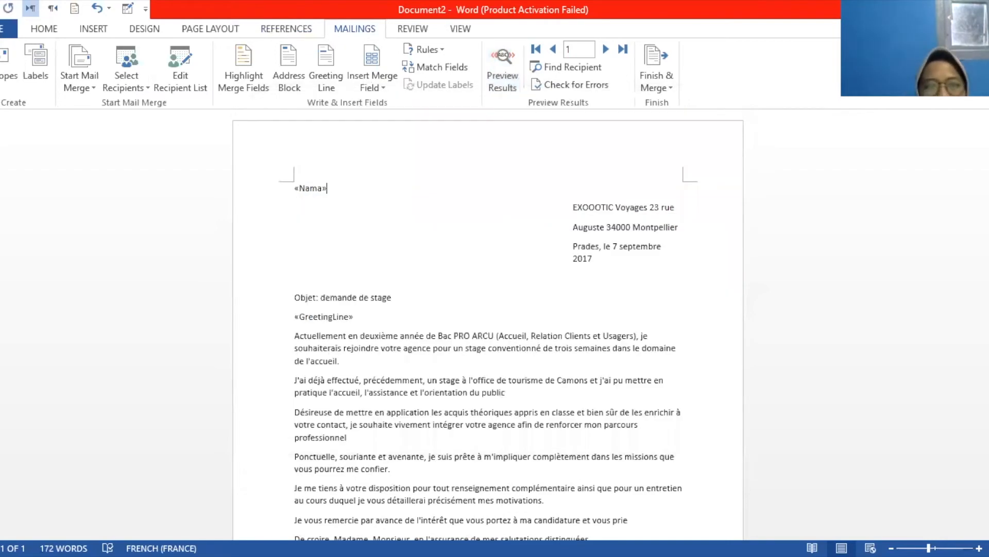
key(Return)
click(382, 118)
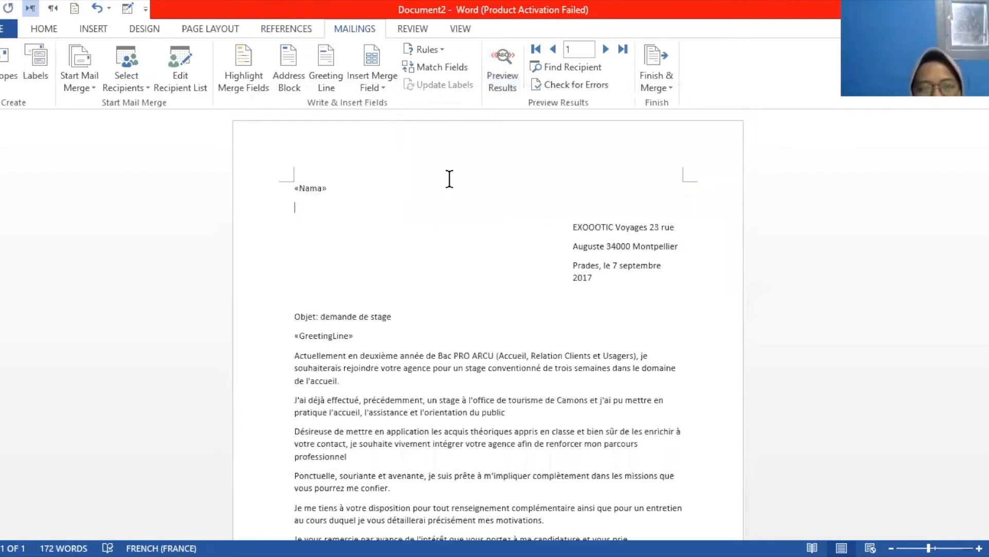
key(Return)
click(373, 85)
click(395, 141)
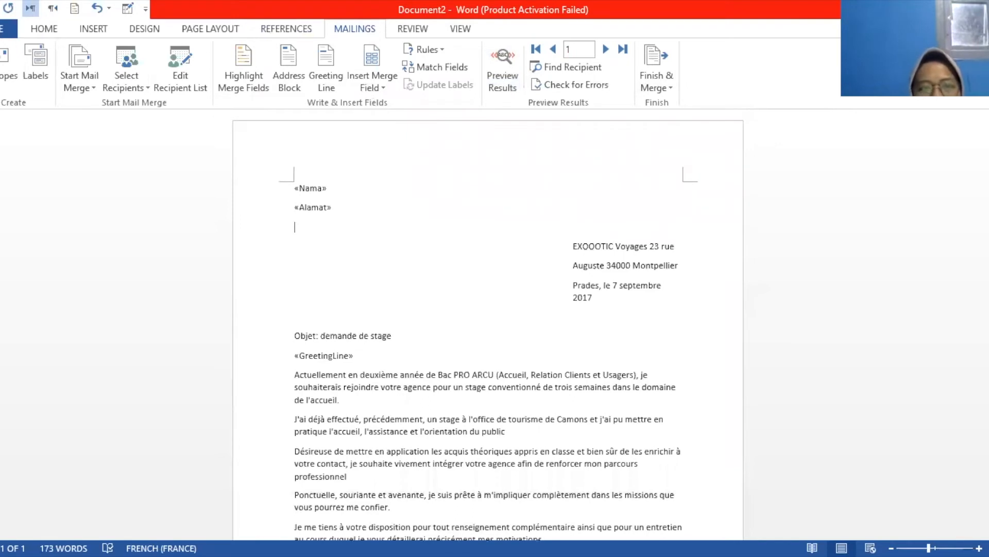
key(Return)
click(373, 82)
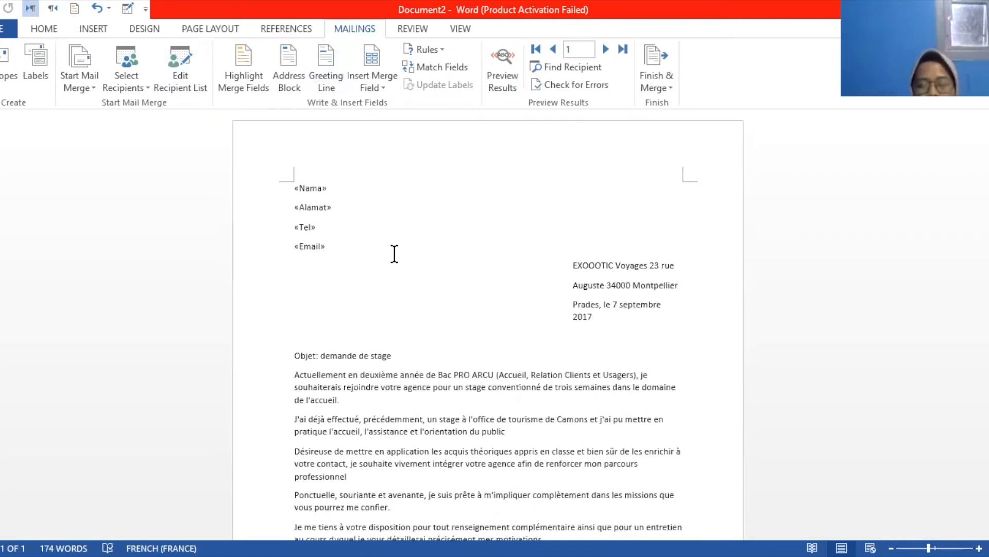
Preview the merged letter, advance to the next record, and review then close the recipient list
click(509, 90)
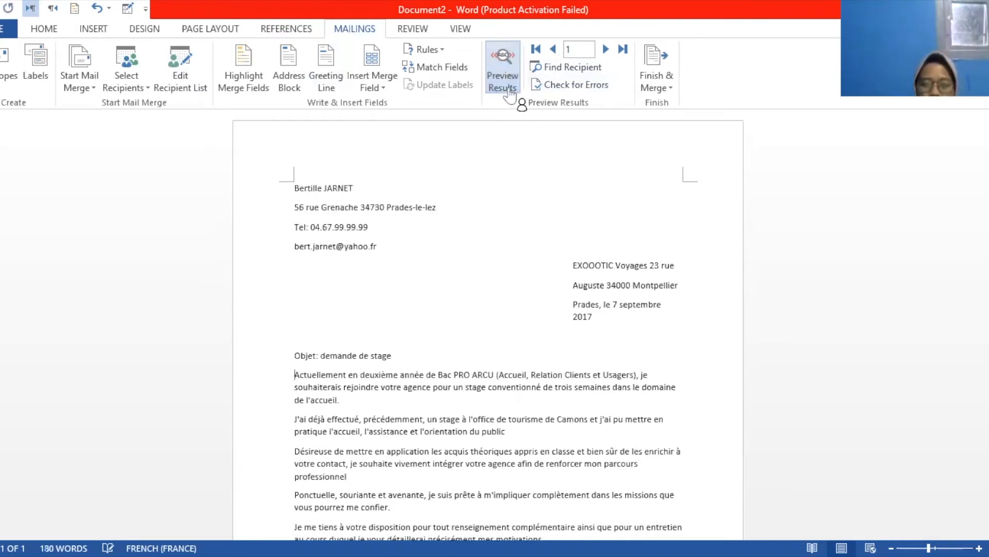
click(606, 49)
click(180, 77)
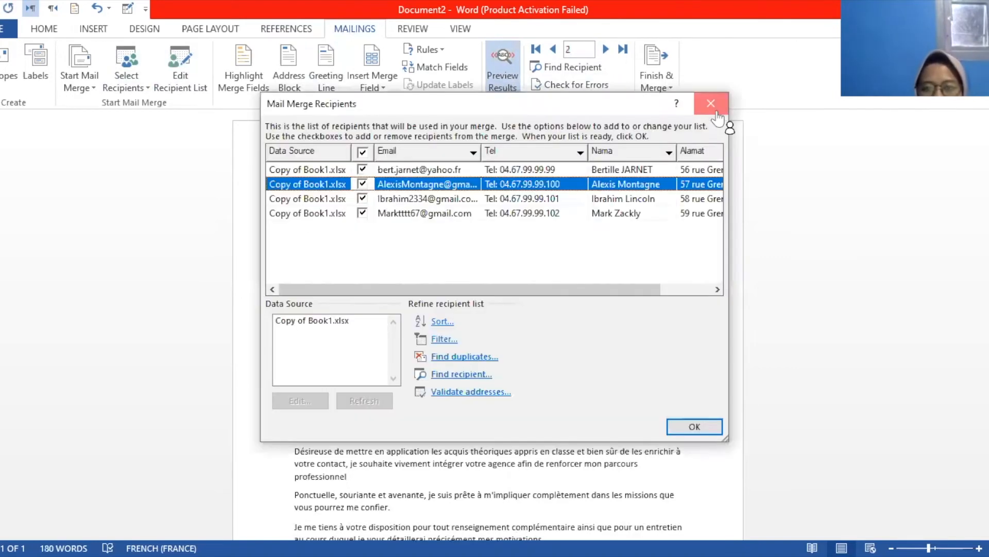
click(714, 106)
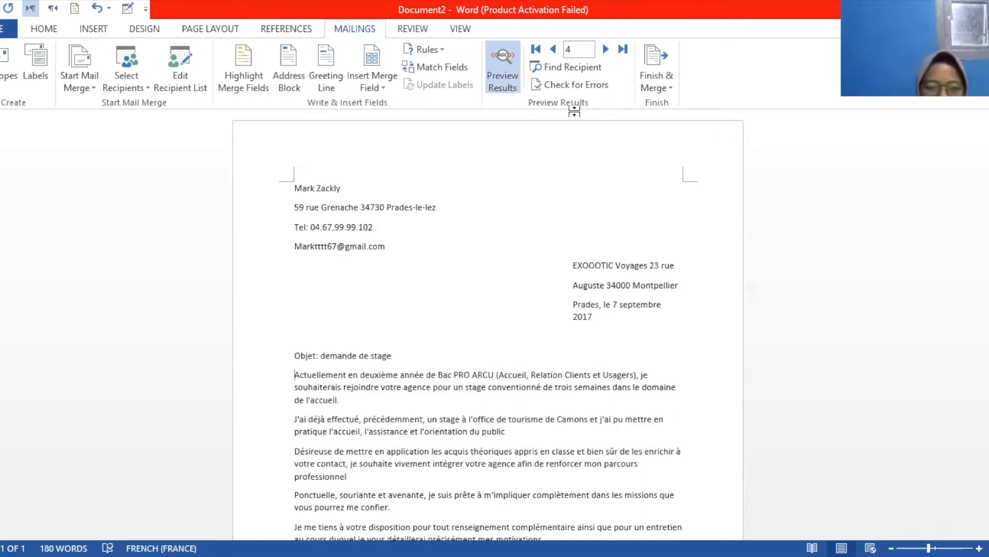
scroll(386, 206, down, 3)
scroll(481, 251, up, 3)
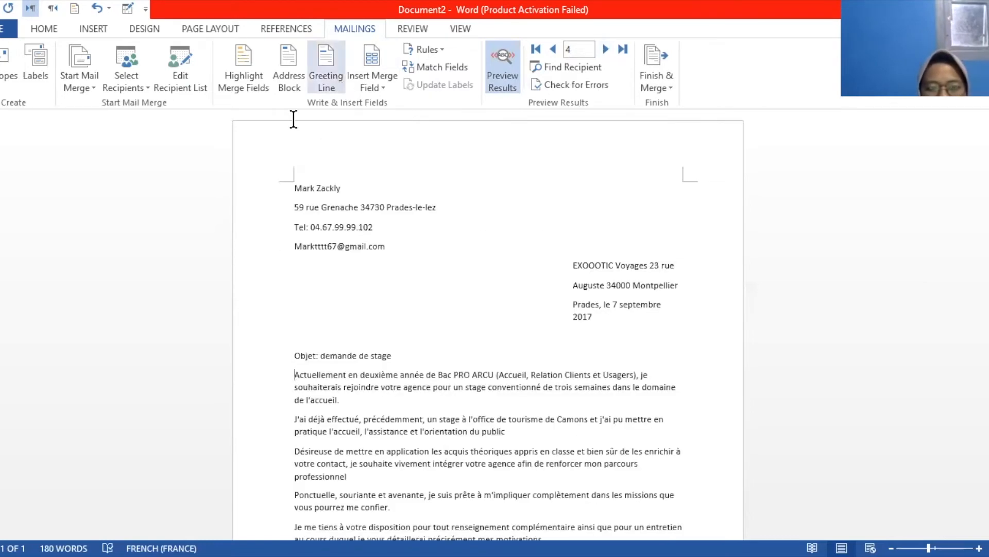
Insert a greeting line with opening word (none) and Madame,Monsieur as the fallback greeting
click(326, 91)
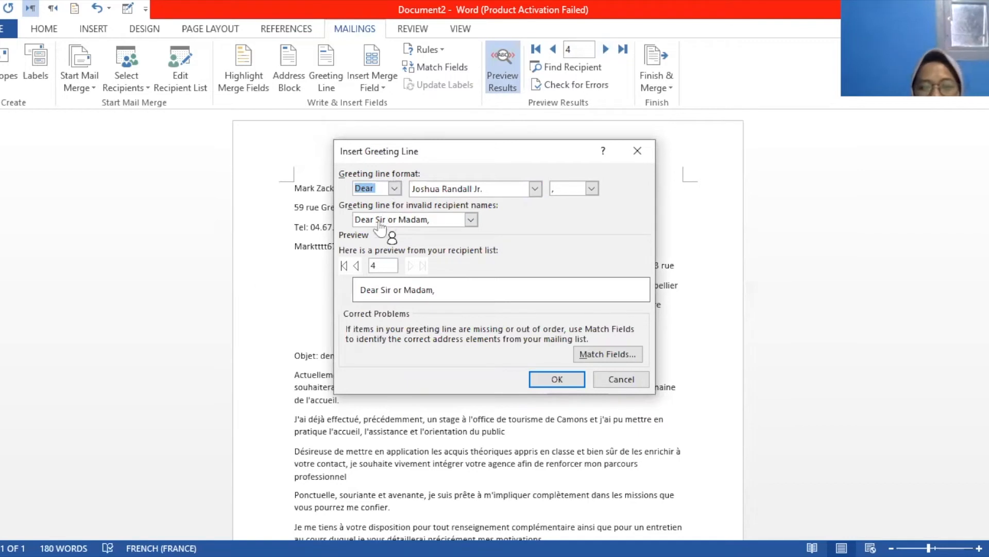
click(395, 188)
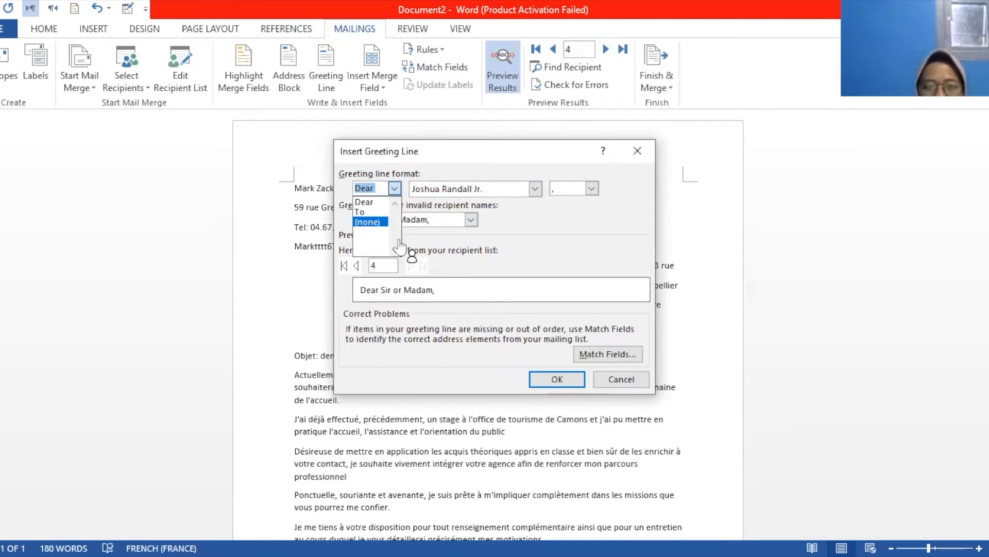
click(427, 221)
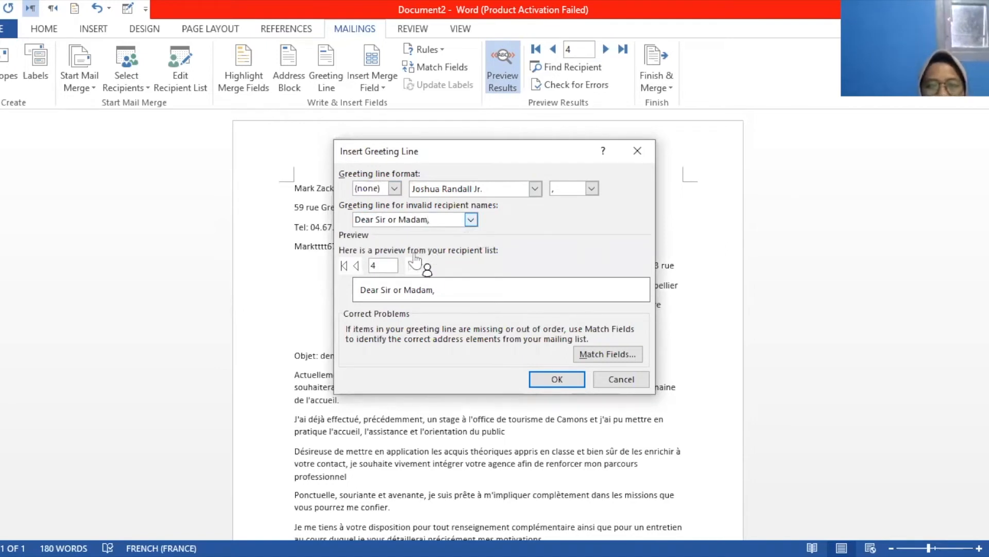
text(EXOOOTIC Voyages 23 rue)
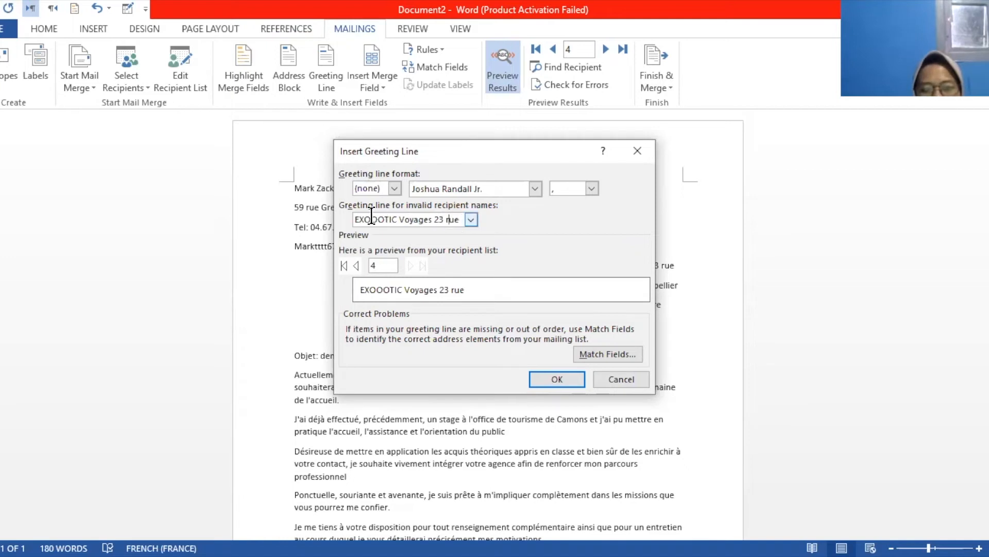
key(ctrl+a)
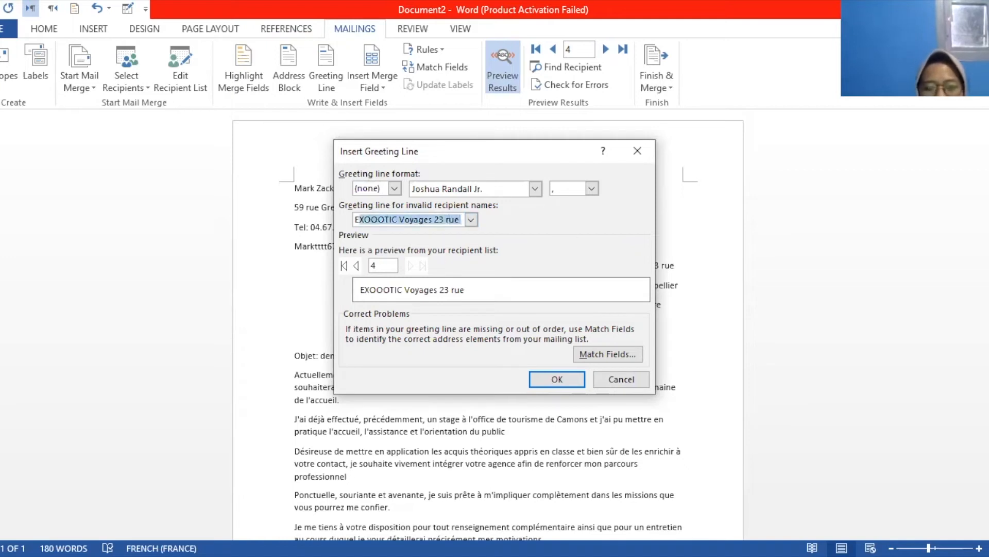
key(BackSpace)
text(Madame-)
key(BackSpace)
text(,Monsieur)
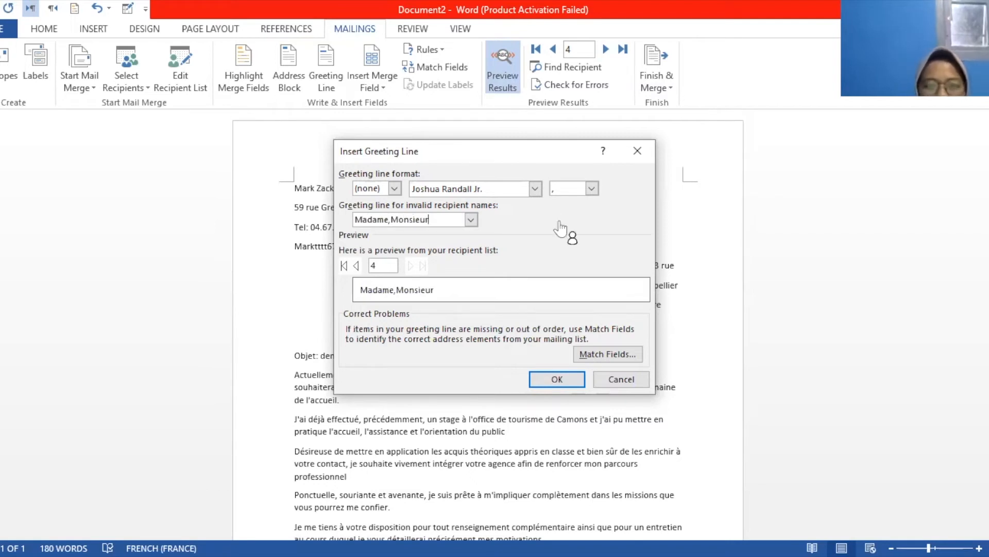
click(569, 381)
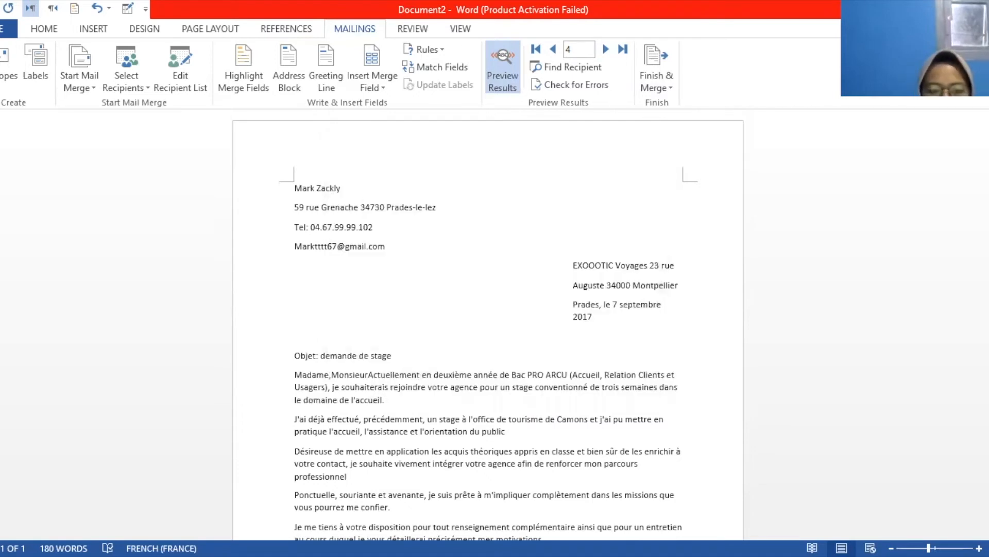
Toggle Preview Results off and on, dismiss the Address Block settings, and highlight the merge fields grey
click(500, 85)
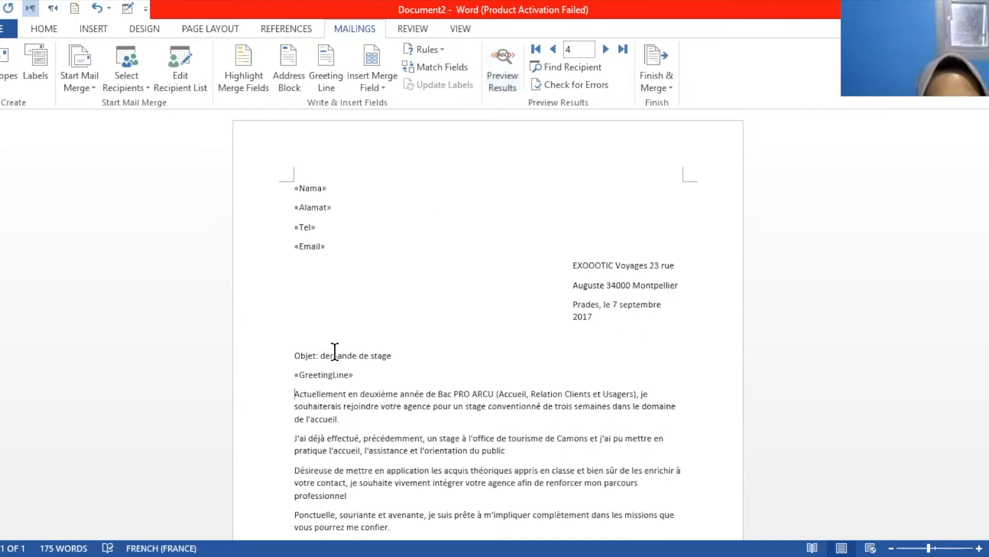
click(500, 85)
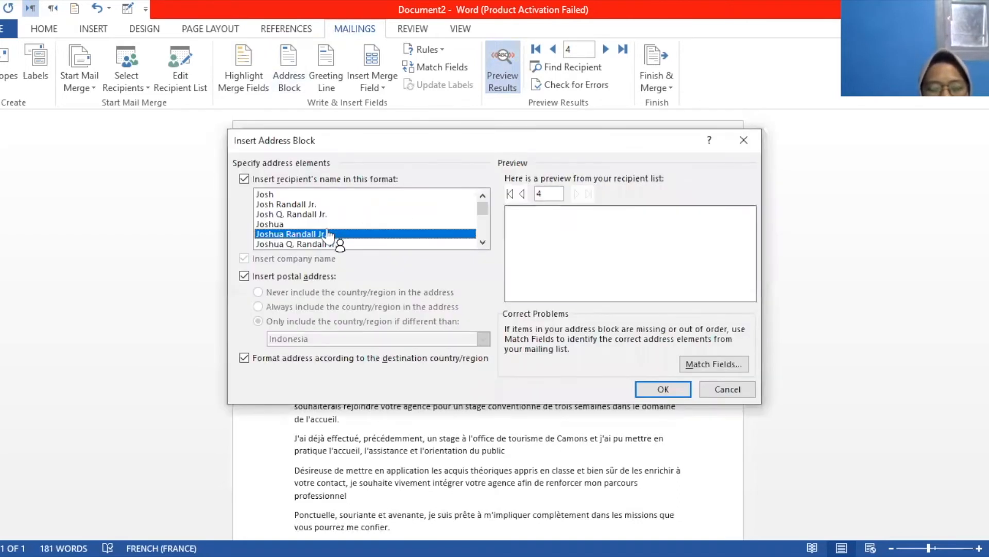
scroll(330, 232, down, 3)
scroll(330, 234, down, 1)
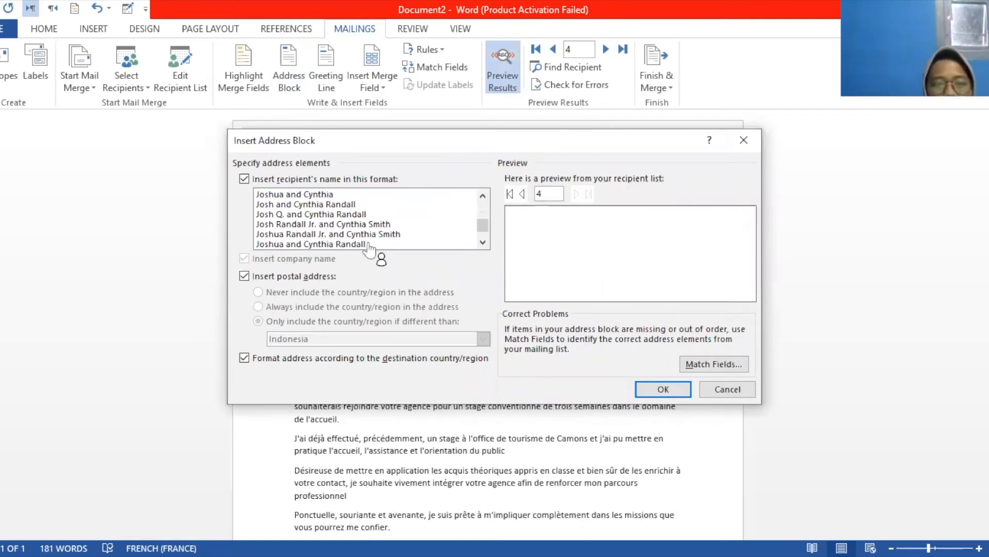
drag(484, 221, 491, 187)
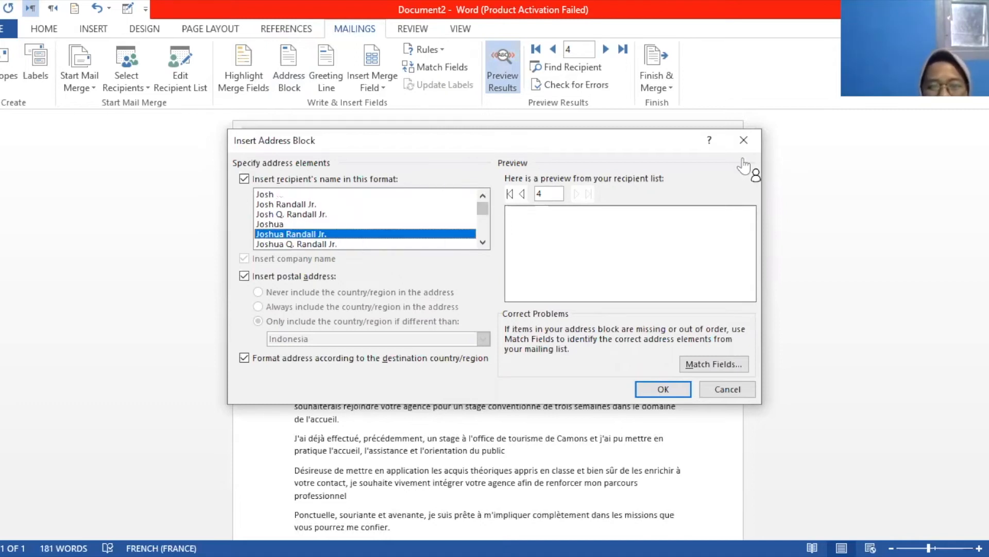
click(743, 140)
click(253, 82)
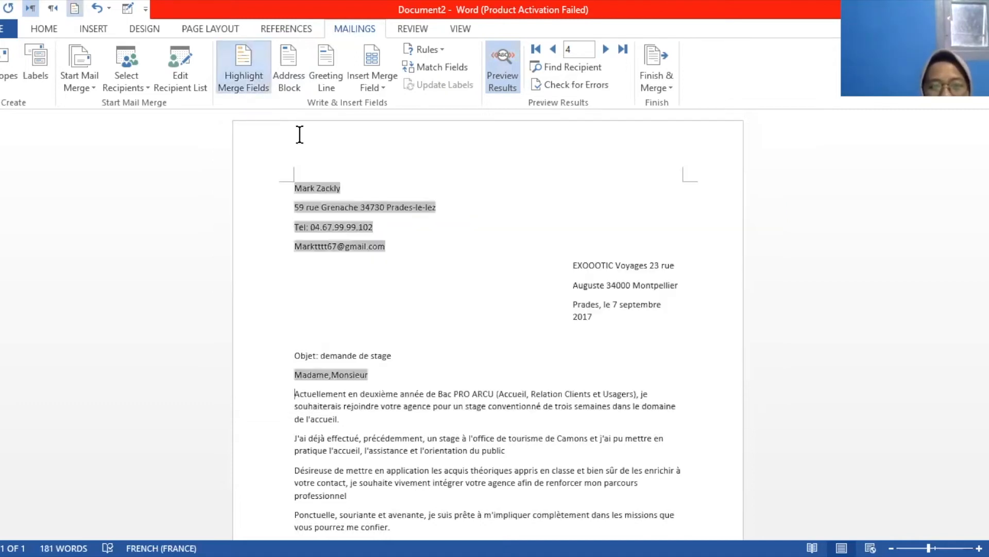
Turn off the grey merge-field shading and bring up the Match Fields settings
click(255, 90)
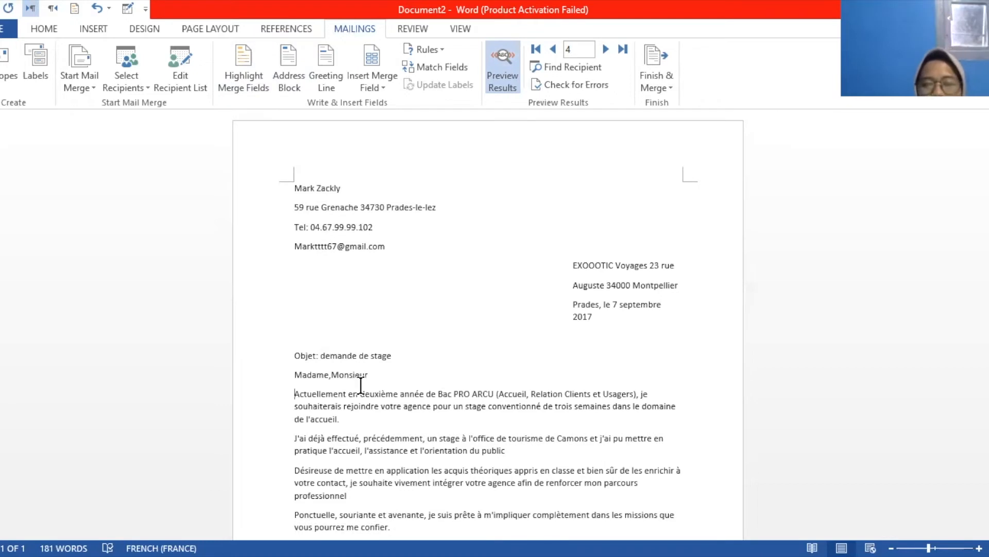
click(243, 72)
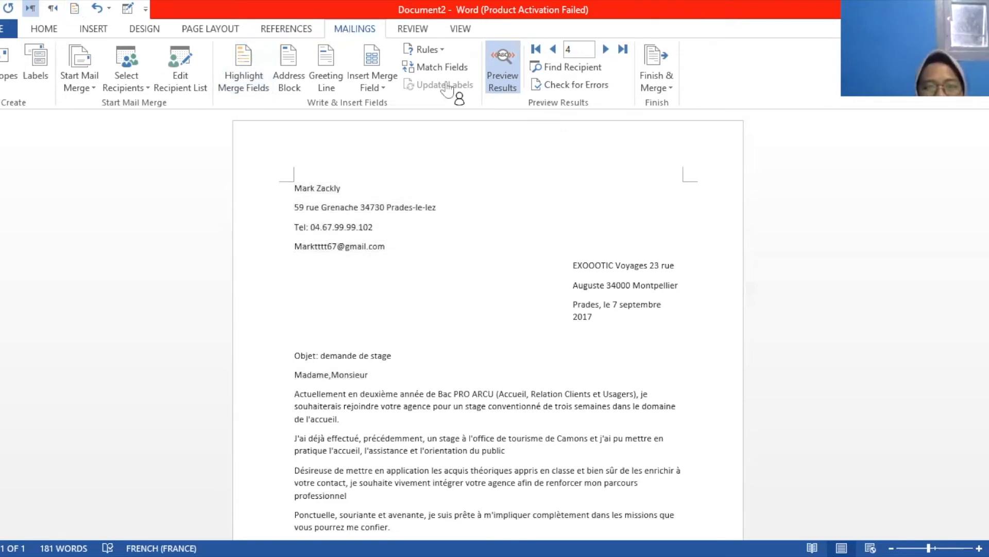
scroll(445, 89, up, 5)
scroll(443, 83, down, 5)
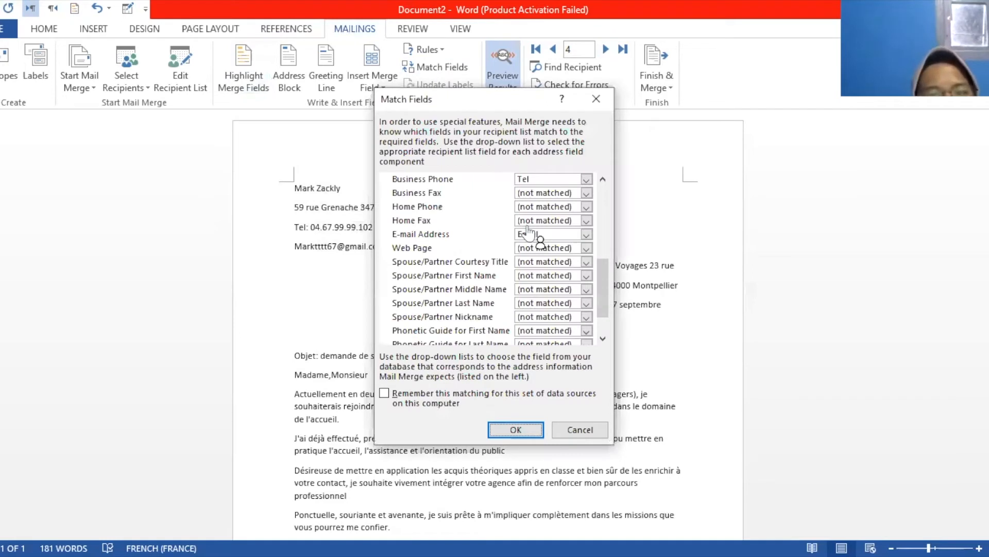
Match Unique Identifier to Nama, revert it to (not matched), and close Match Fields
scroll(530, 234, down, 1)
scroll(530, 234, up, 6)
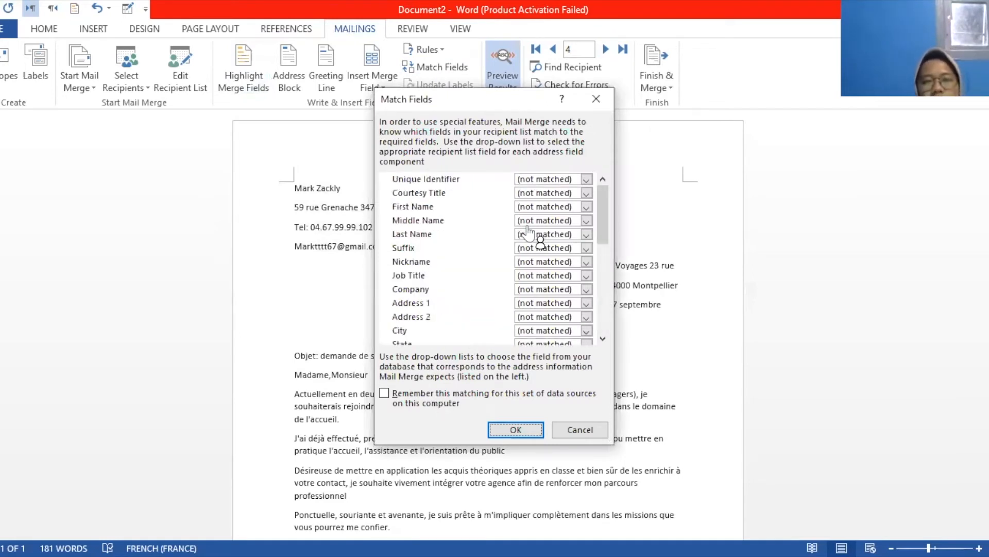
click(586, 180)
click(542, 196)
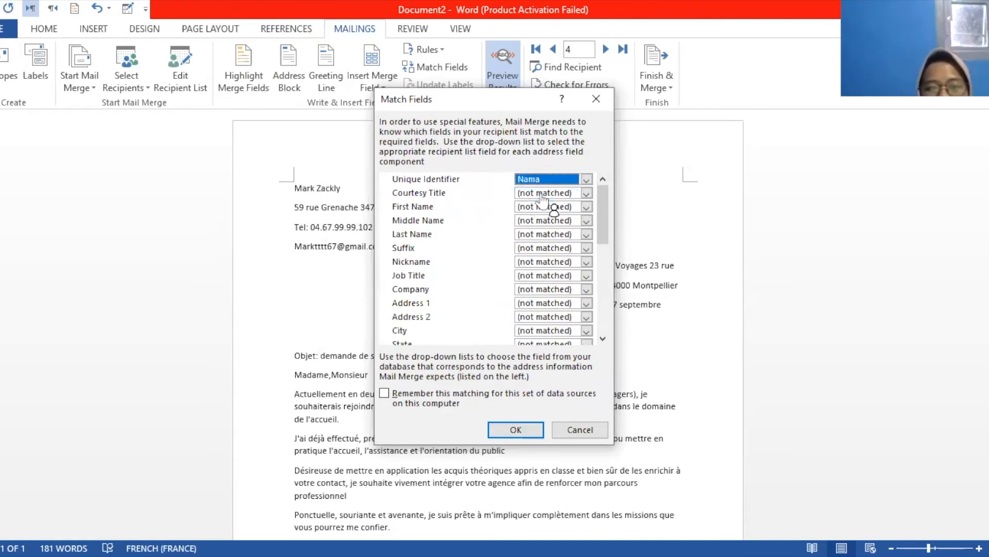
click(586, 193)
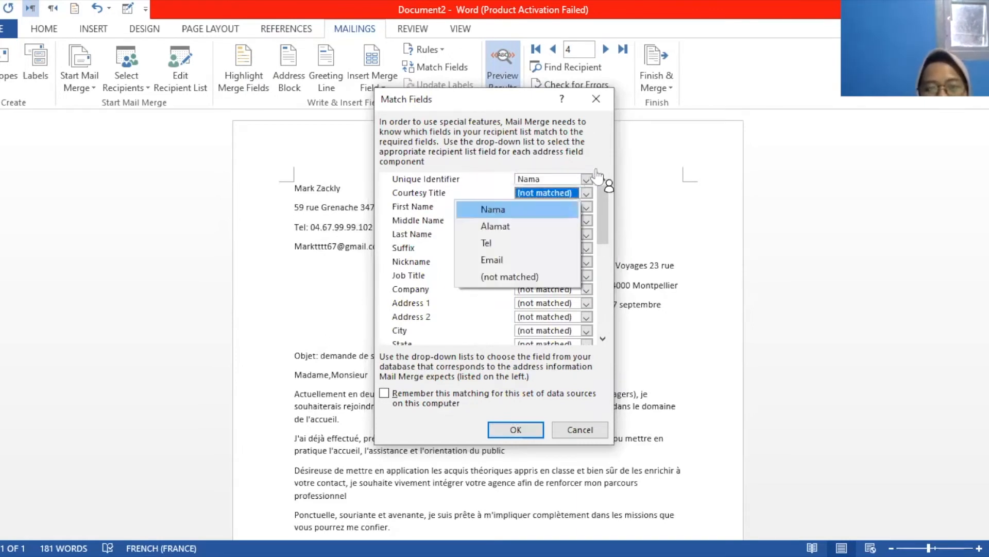
click(518, 264)
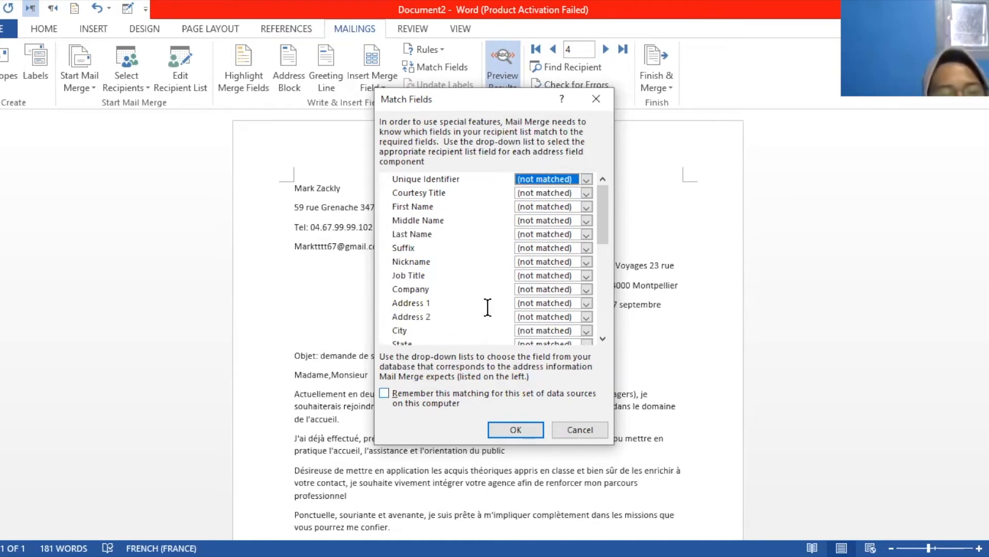
click(570, 435)
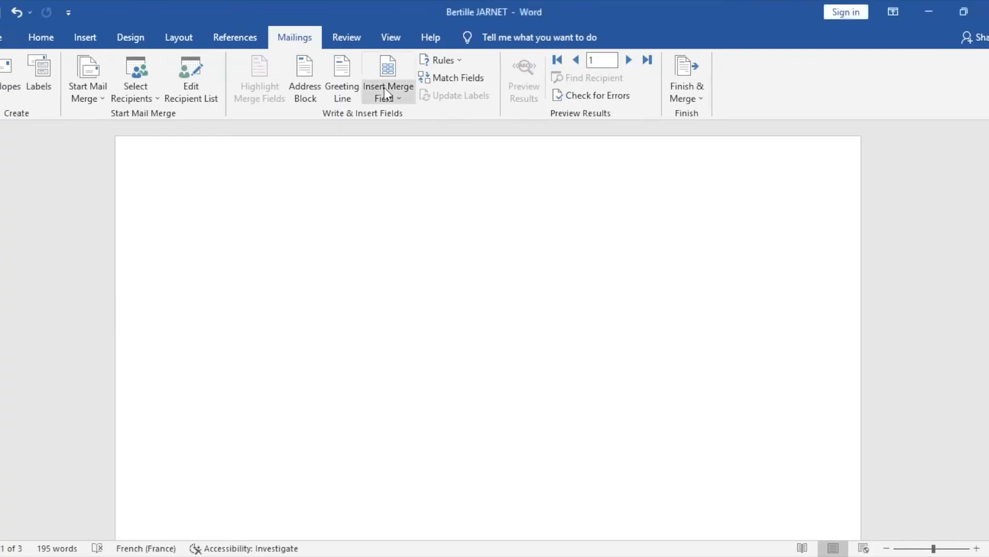
Insert the First_Name merge field and toggle Preview Results off and back on
click(384, 89)
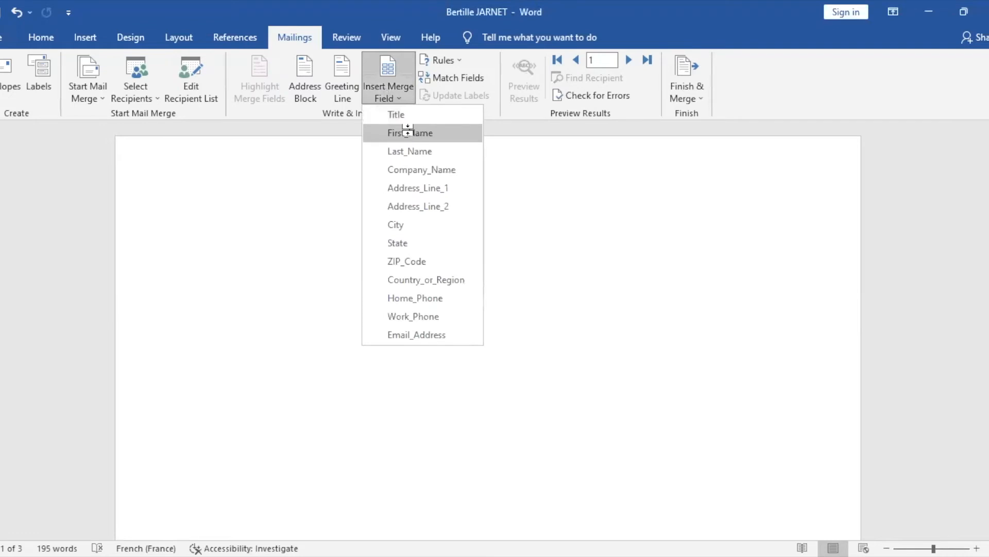
click(408, 133)
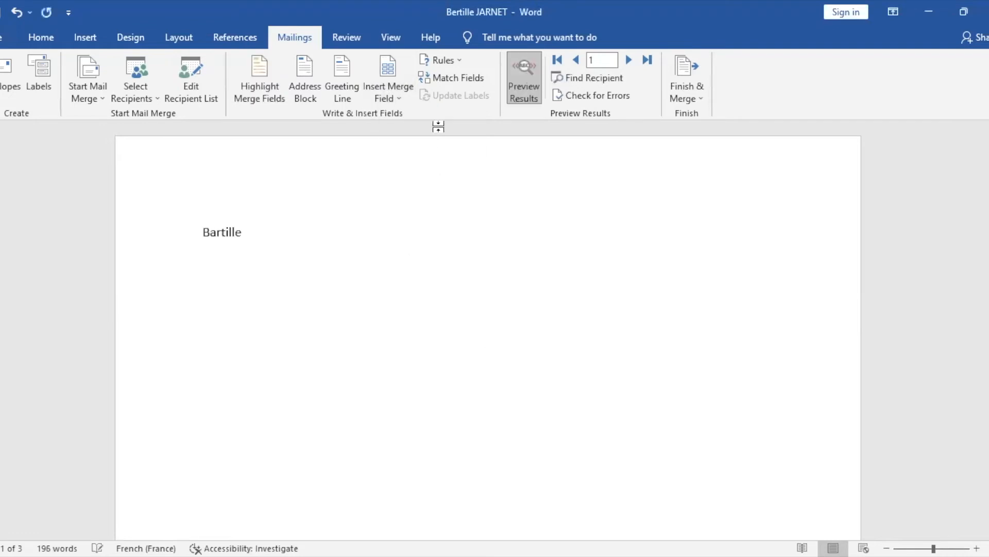
click(525, 81)
click(524, 82)
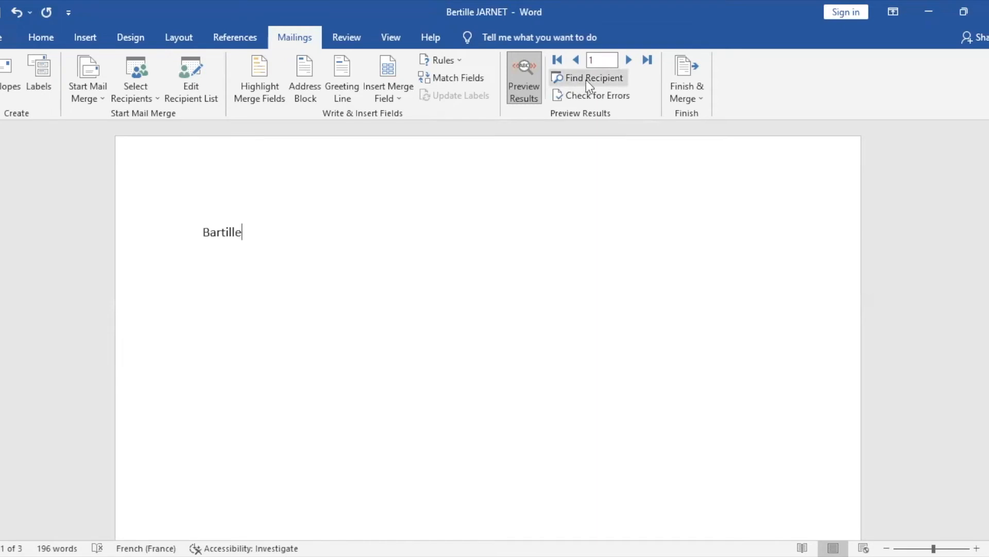
Search for a recipient by surname and cancel, then complete the merge pausing on each error
click(619, 80)
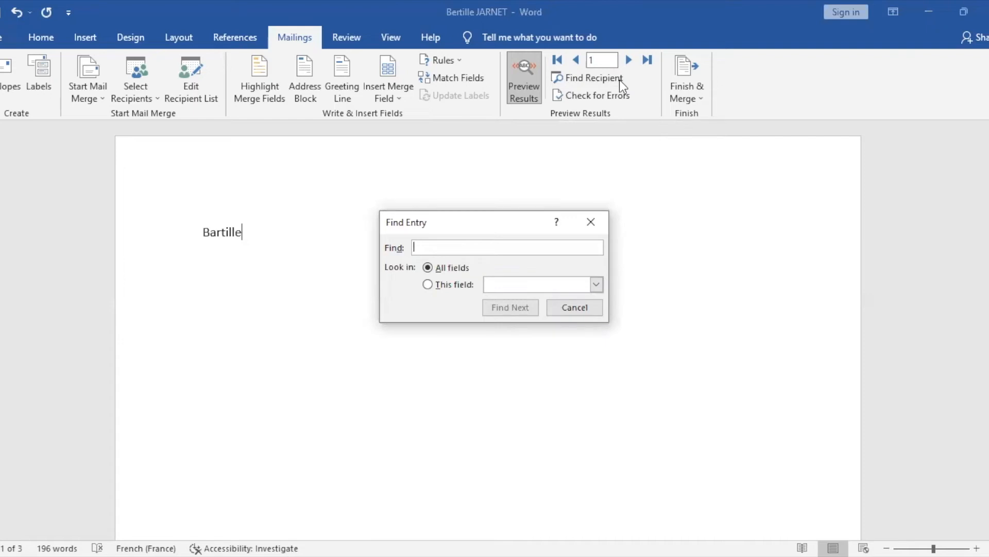
text(Ba)
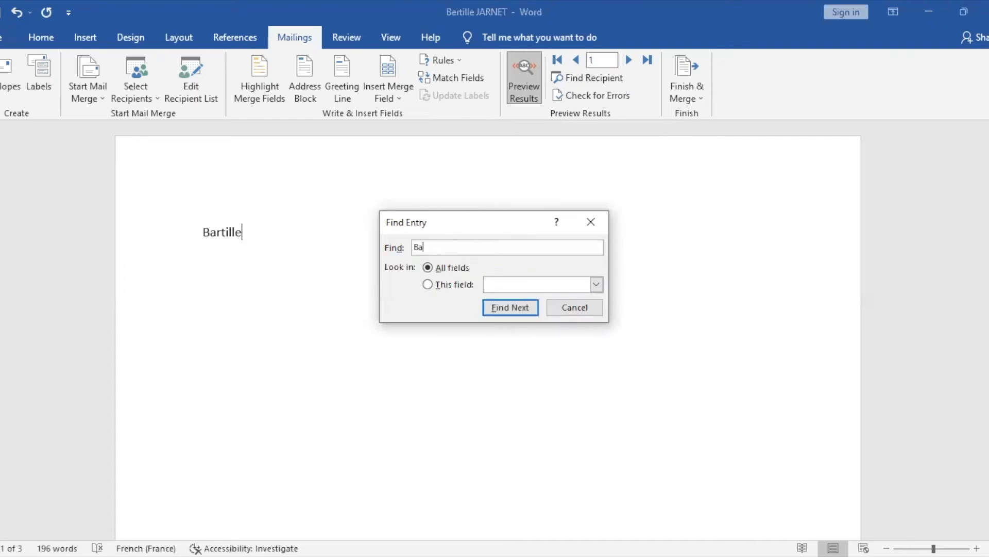
text(rtille)
click(583, 303)
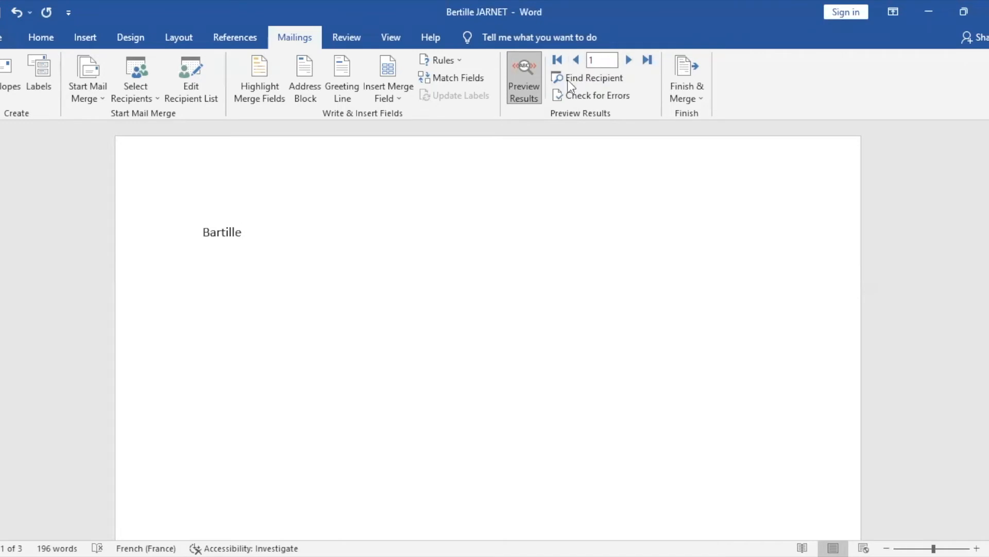
click(629, 97)
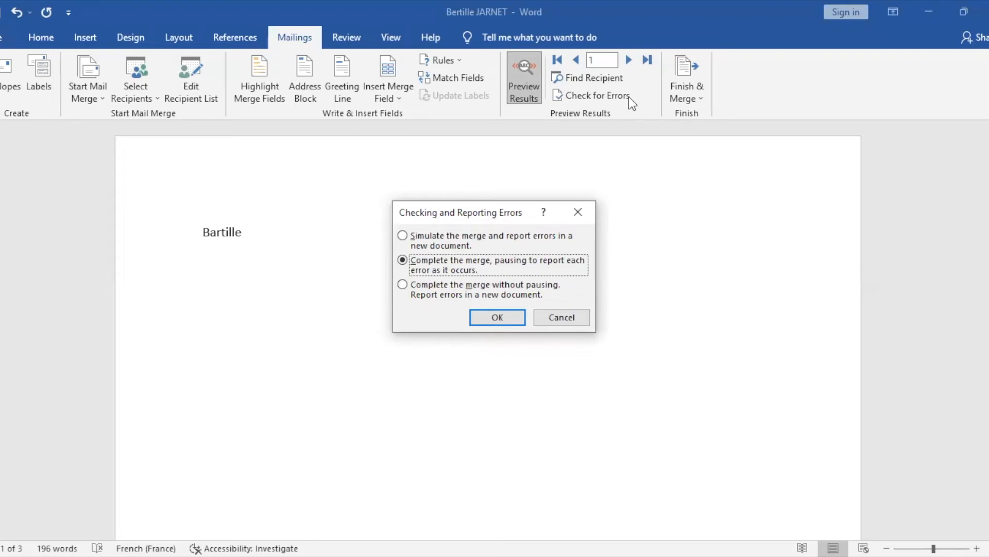
click(502, 315)
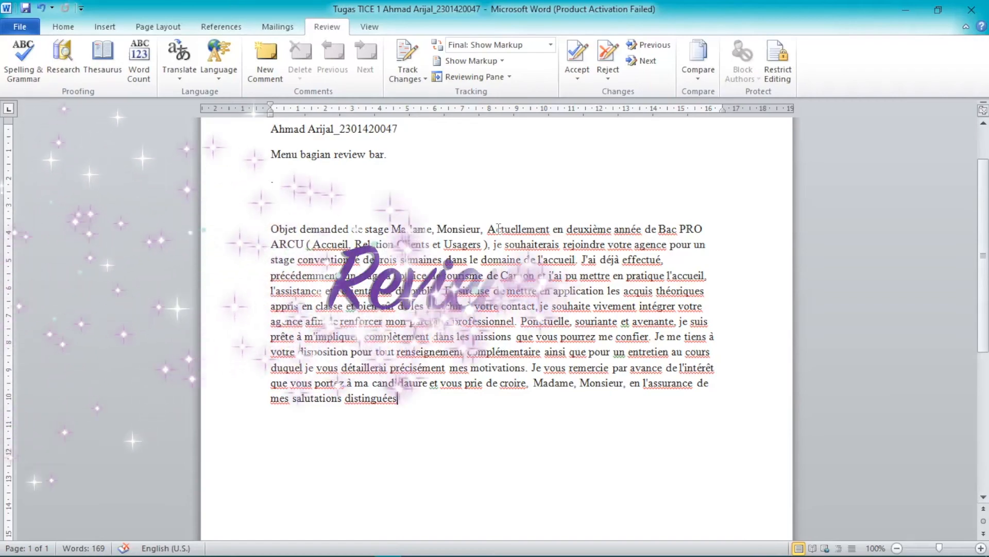
mouse_move(488, 228)
mouse_down()
mouse_move(551, 230)
mouse_move(490, 233)
mouse_up()
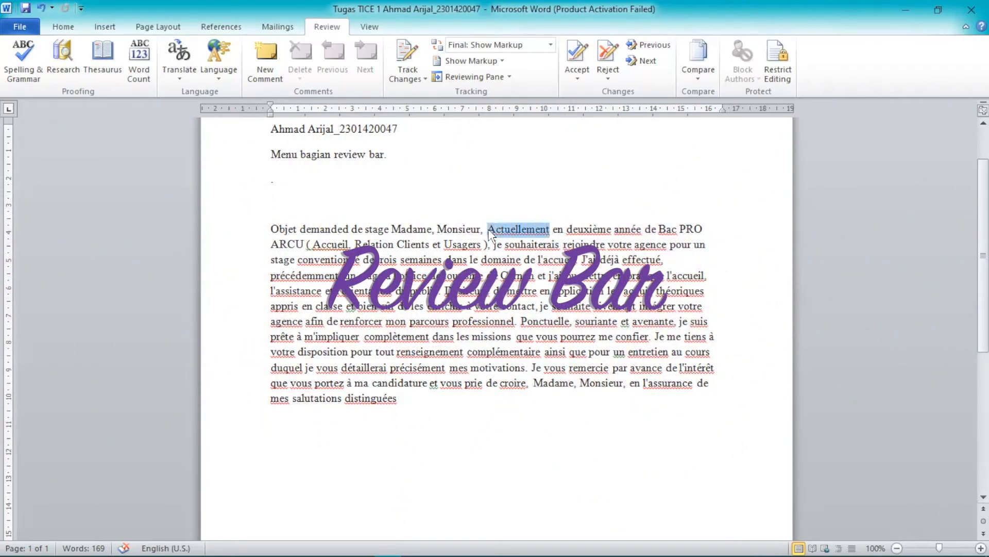
click(17, 52)
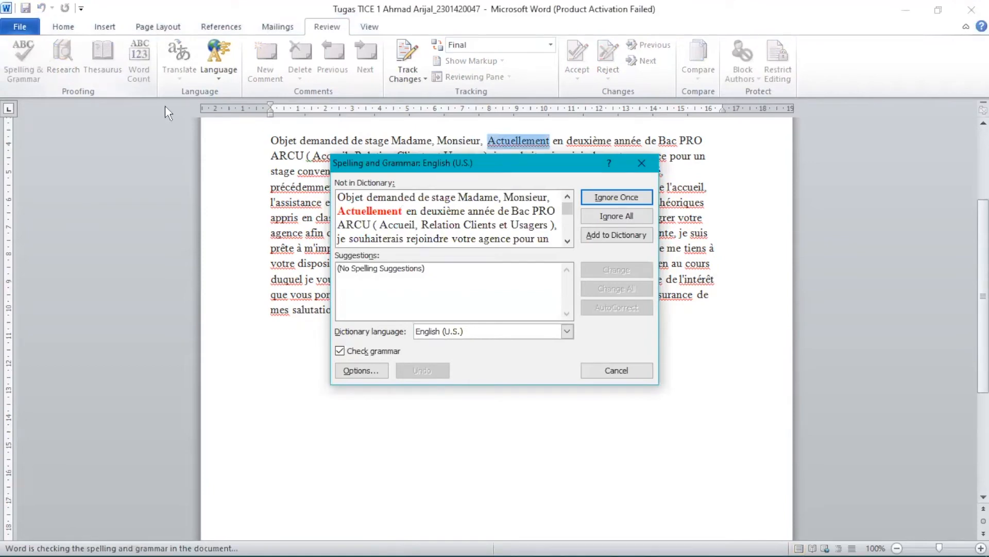
click(642, 164)
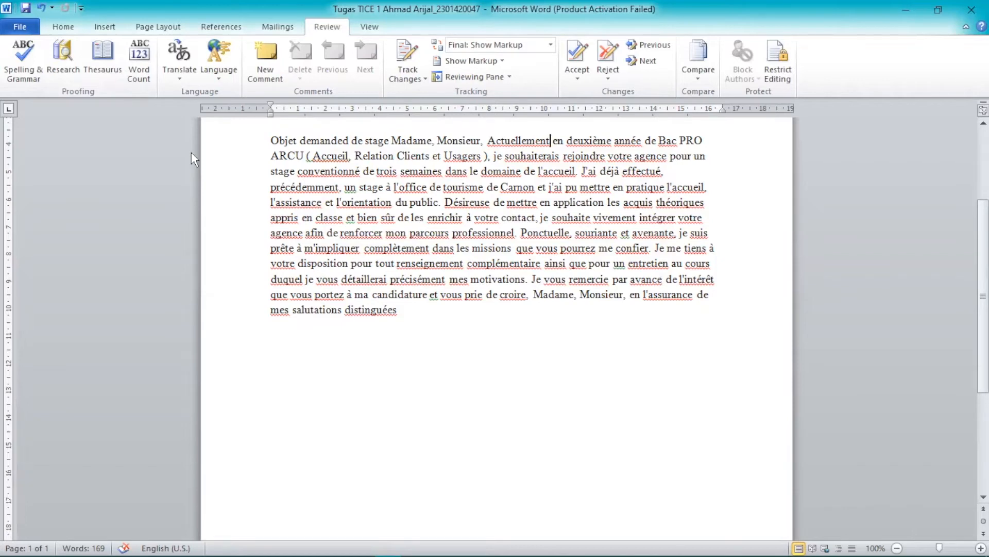
click(60, 64)
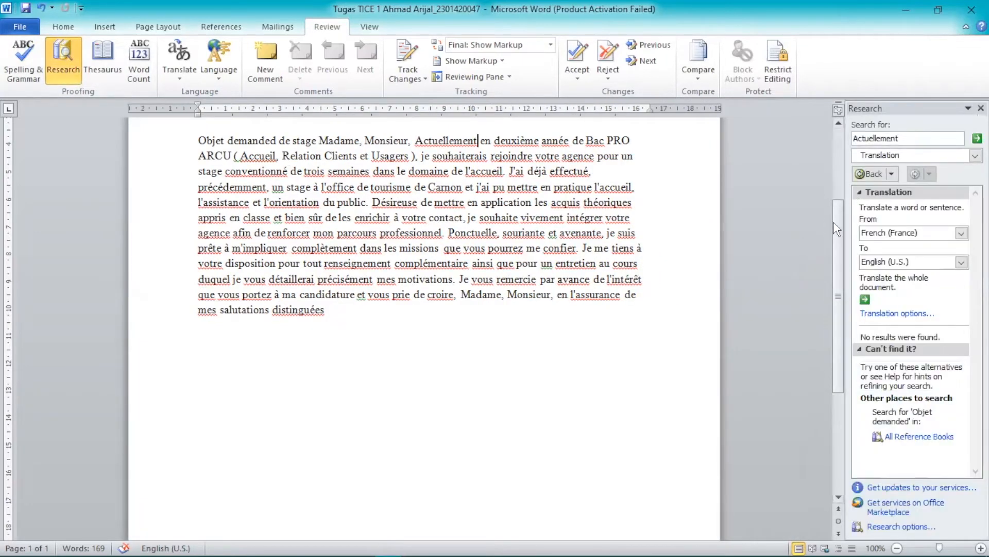
scroll(840, 227, up, 3)
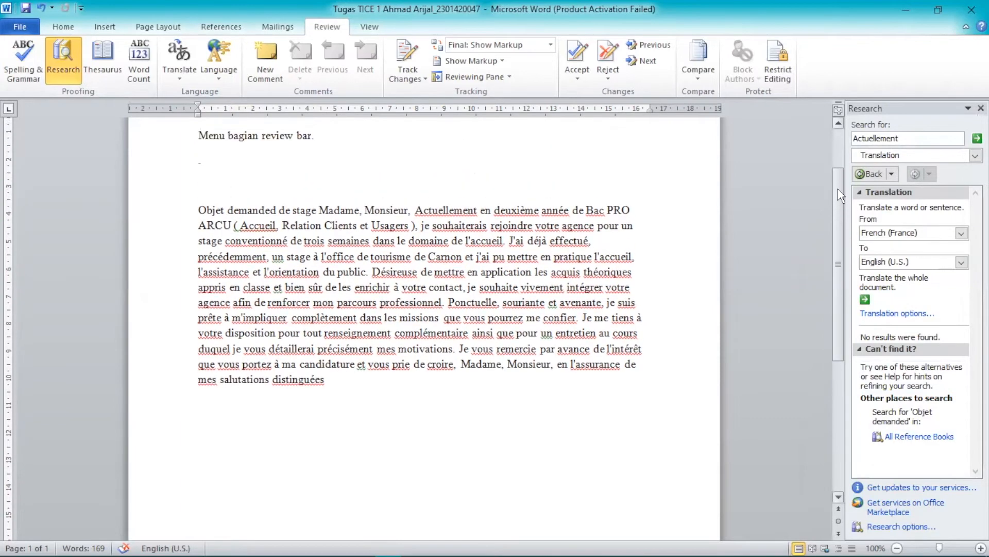
scroll(841, 227, down, 2)
scroll(841, 210, up, 2)
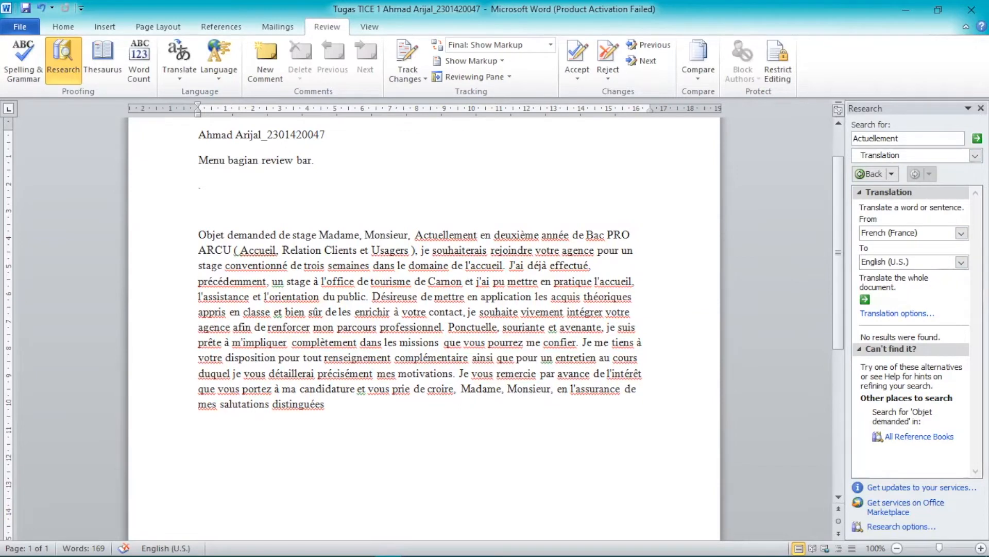
click(981, 108)
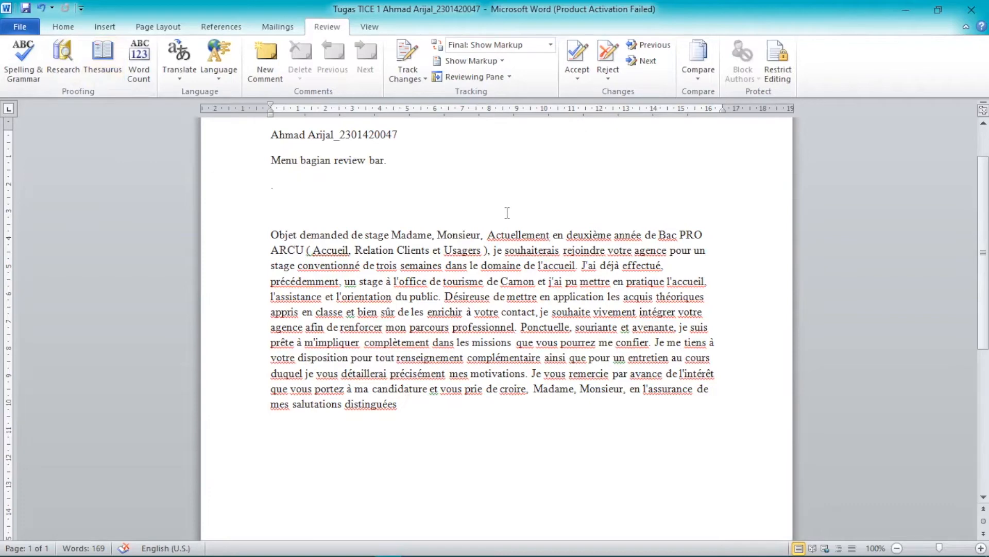
click(488, 235)
shift+click(549, 233)
drag(550, 235, 490, 237)
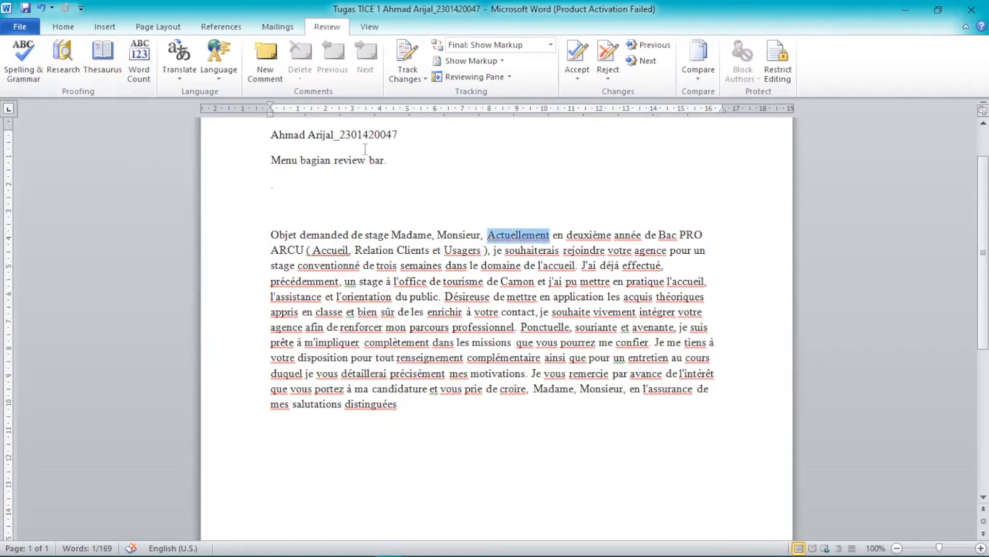
click(102, 67)
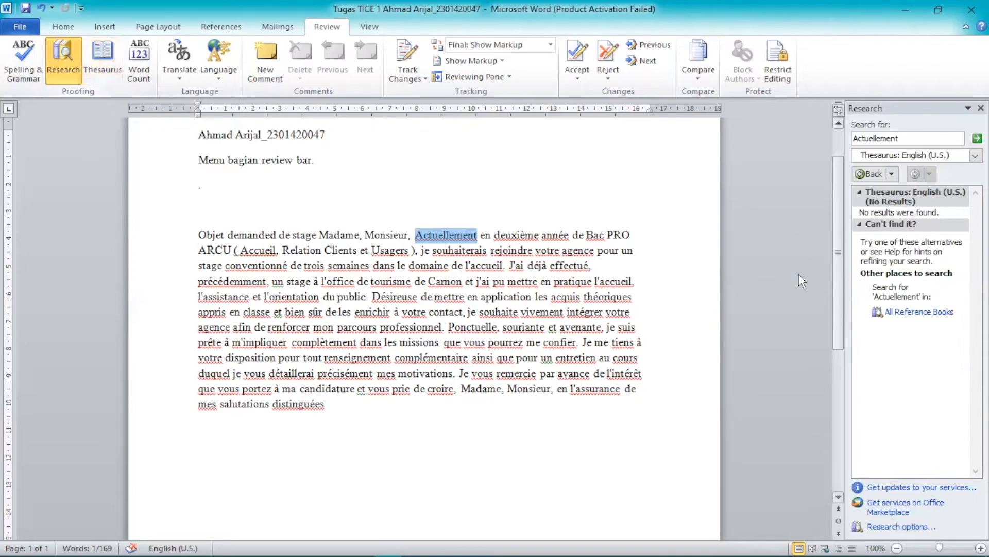
click(137, 67)
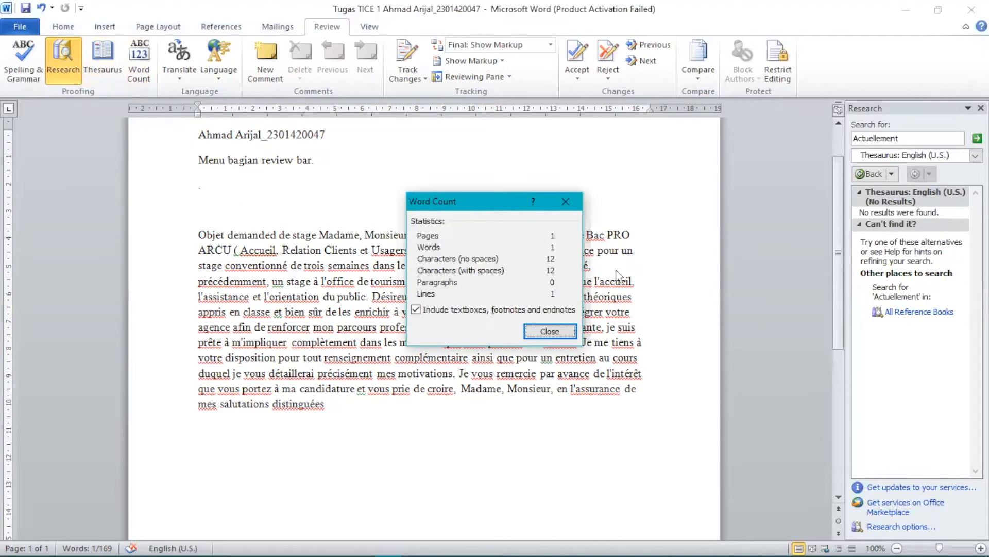
click(565, 201)
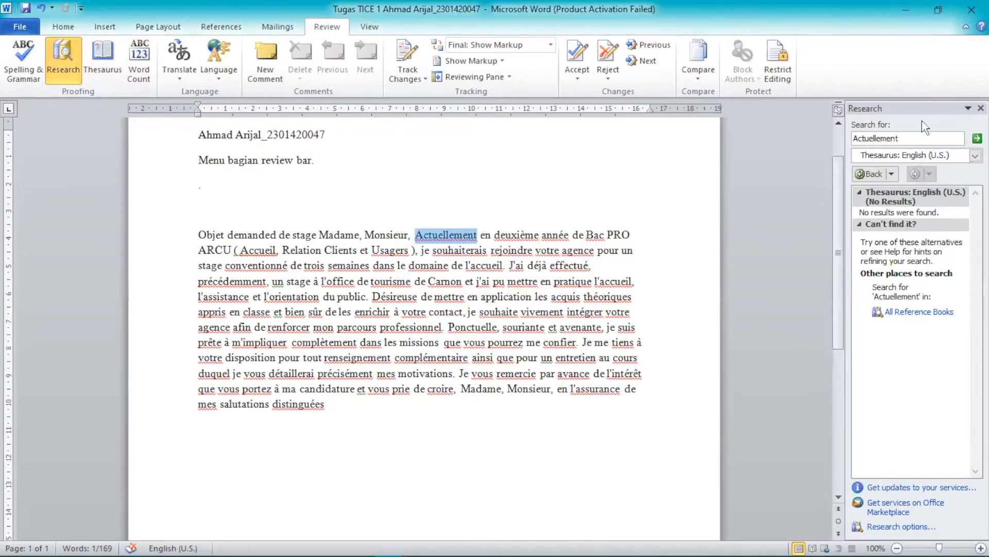
click(981, 107)
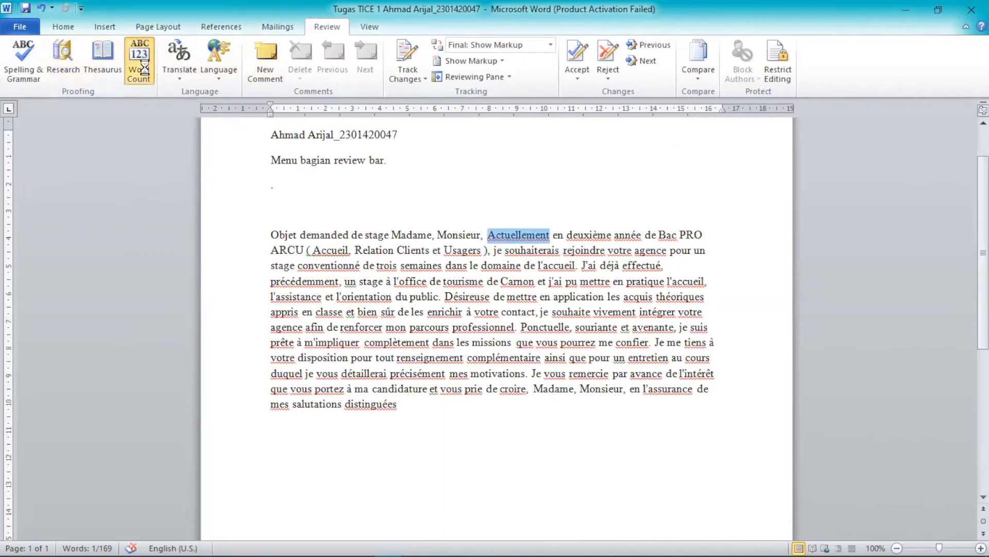
click(139, 62)
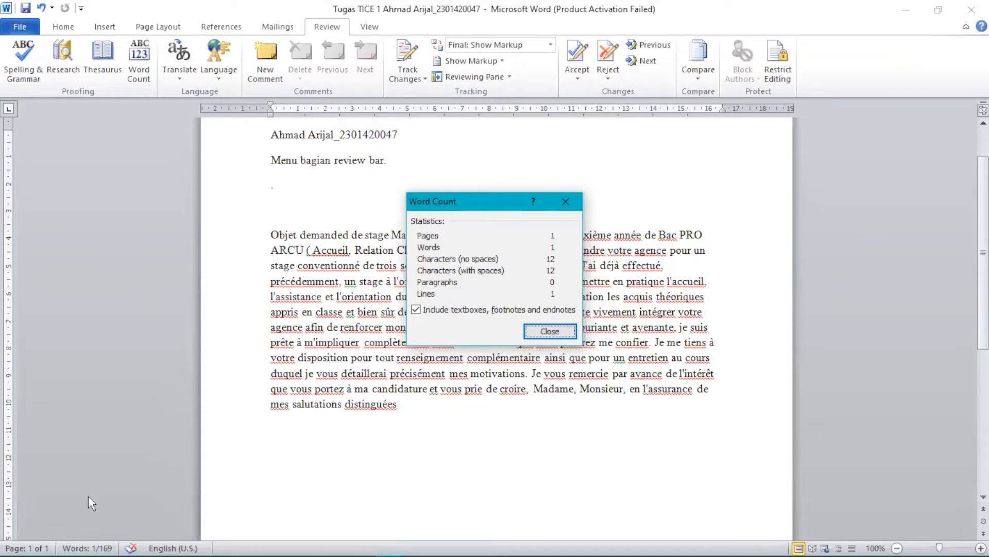
click(550, 331)
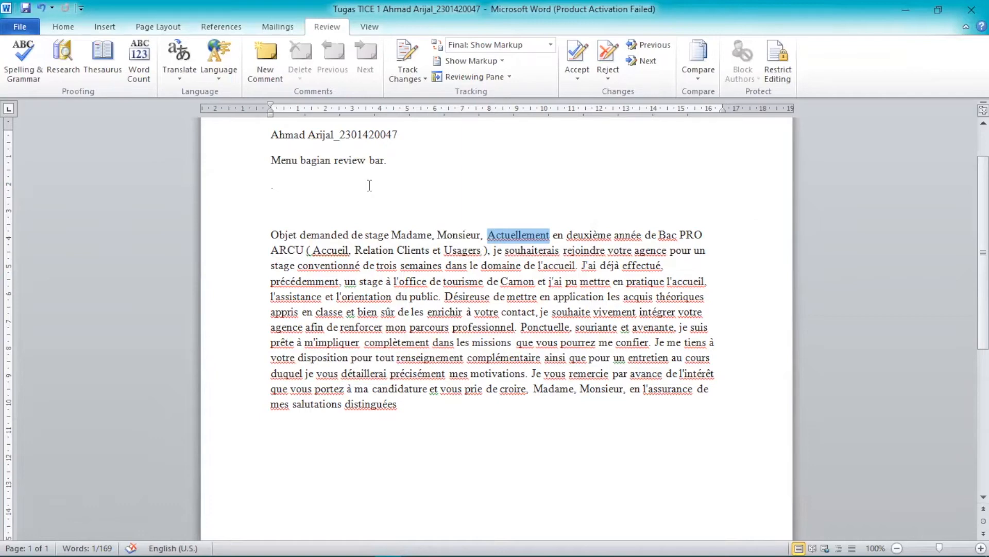
Translate 'Actuellement' from French (France) to English, giving 'currently, at present'
click(191, 77)
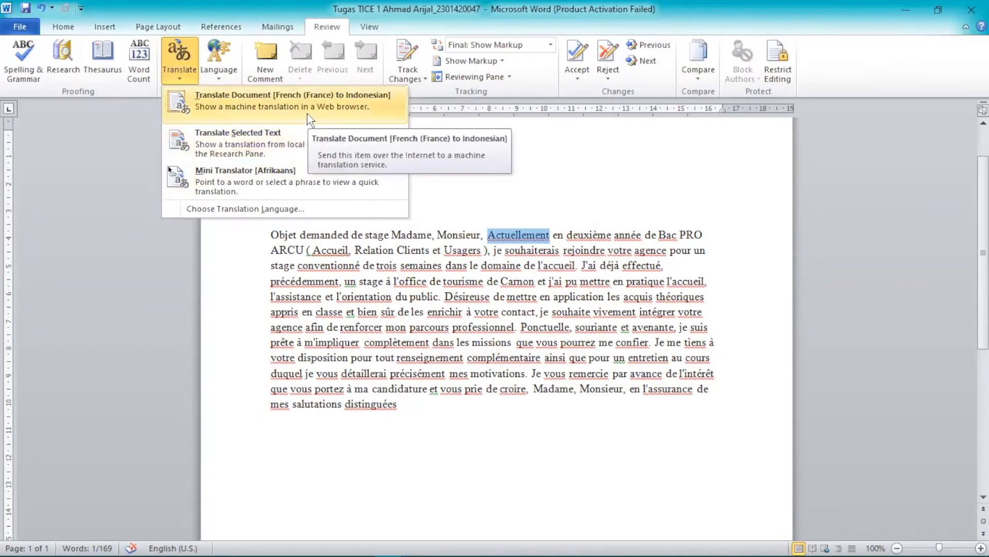
click(304, 150)
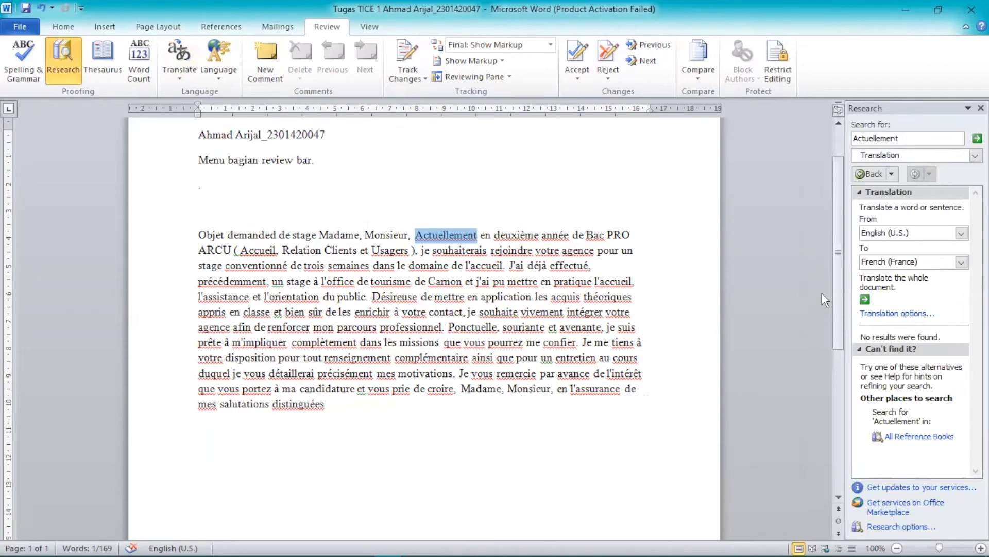
click(961, 232)
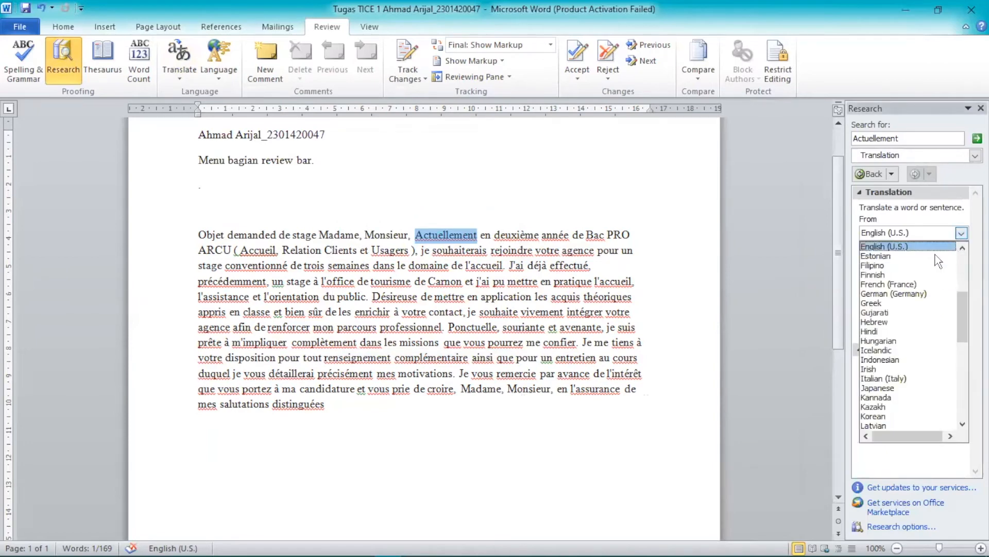
click(924, 286)
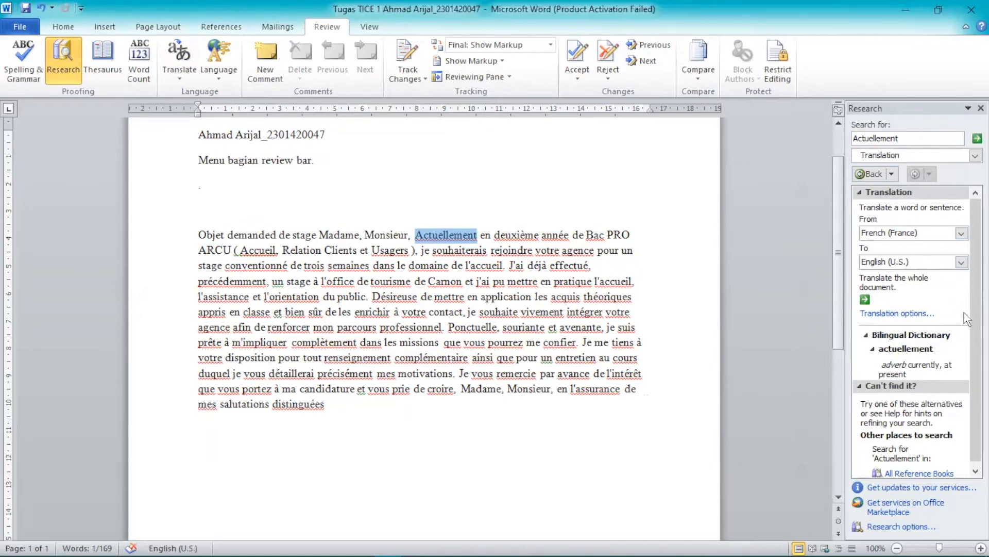
drag(976, 326, 976, 329)
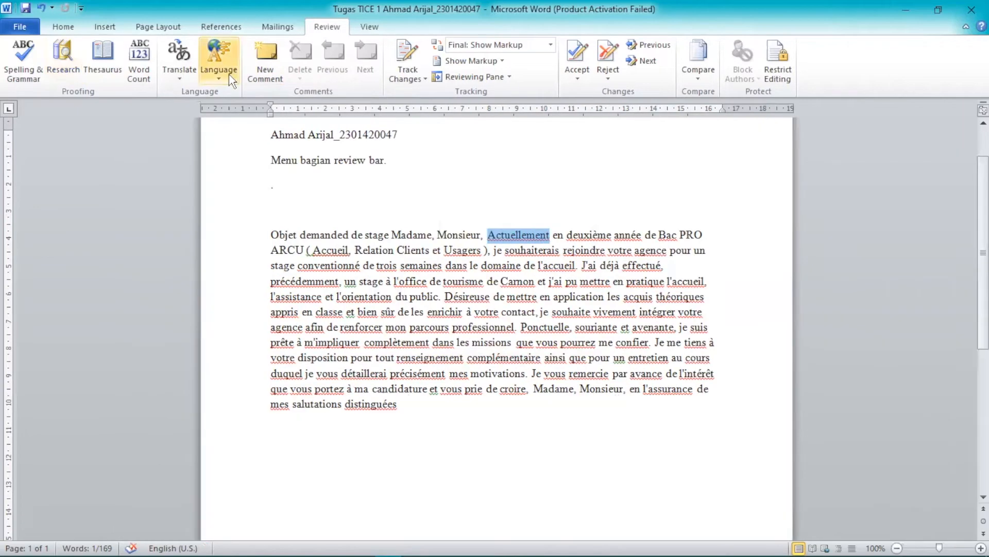
click(231, 81)
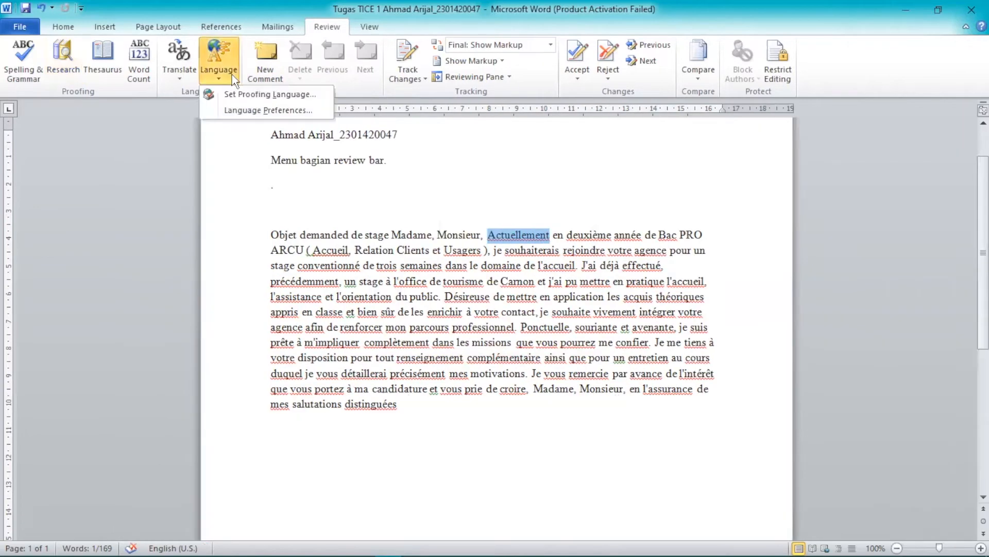
click(258, 109)
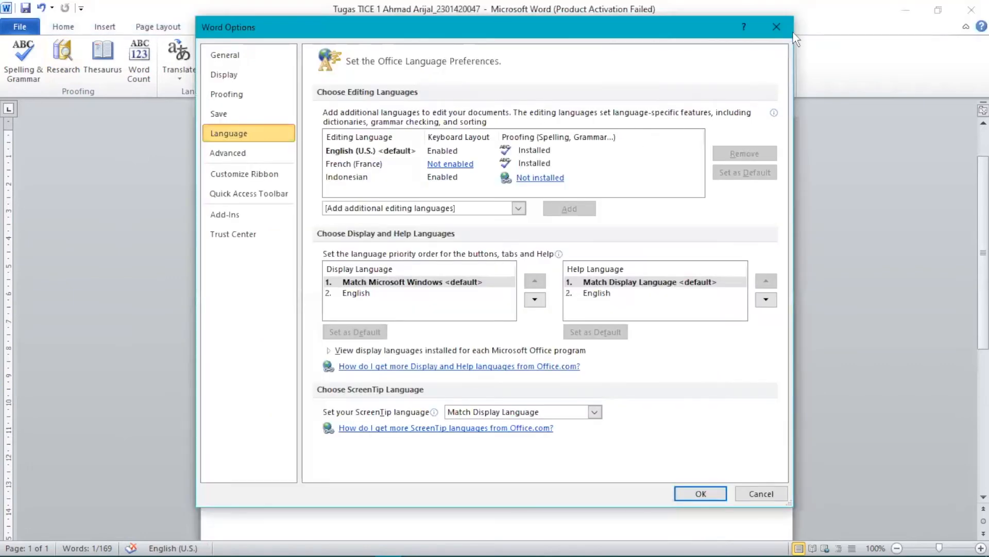
click(776, 27)
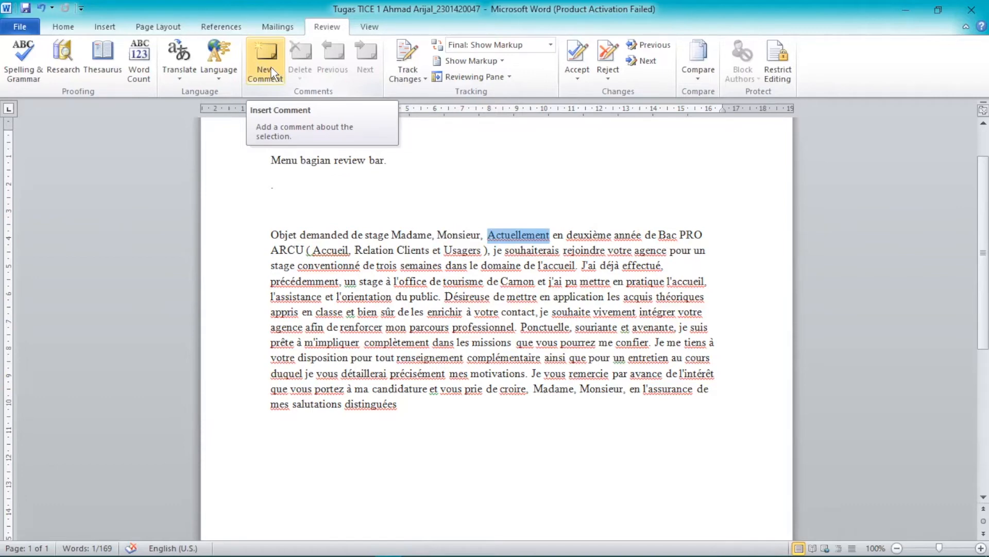
Deselect 'Actuellement' and put the caret in the empty comment on the sender's surname
click(338, 154)
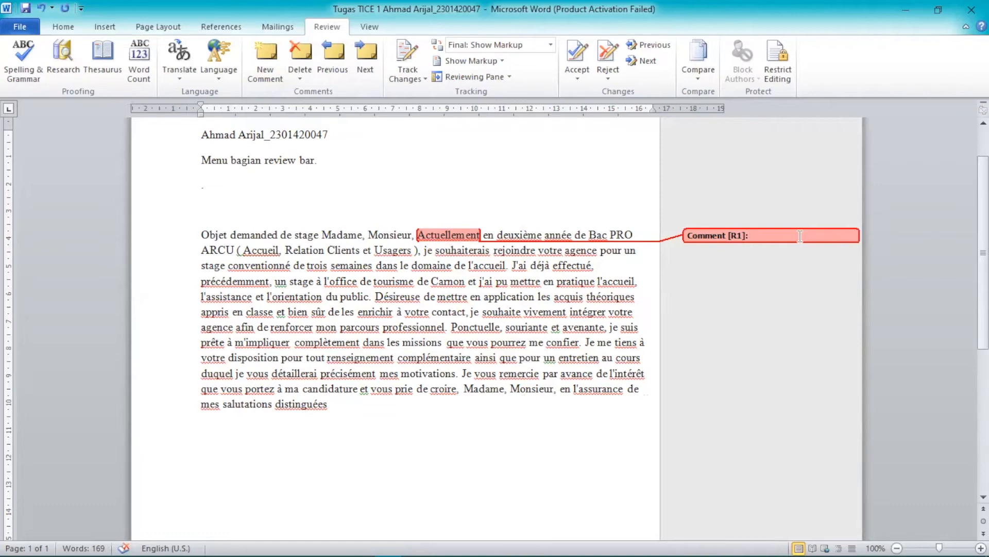
click(591, 195)
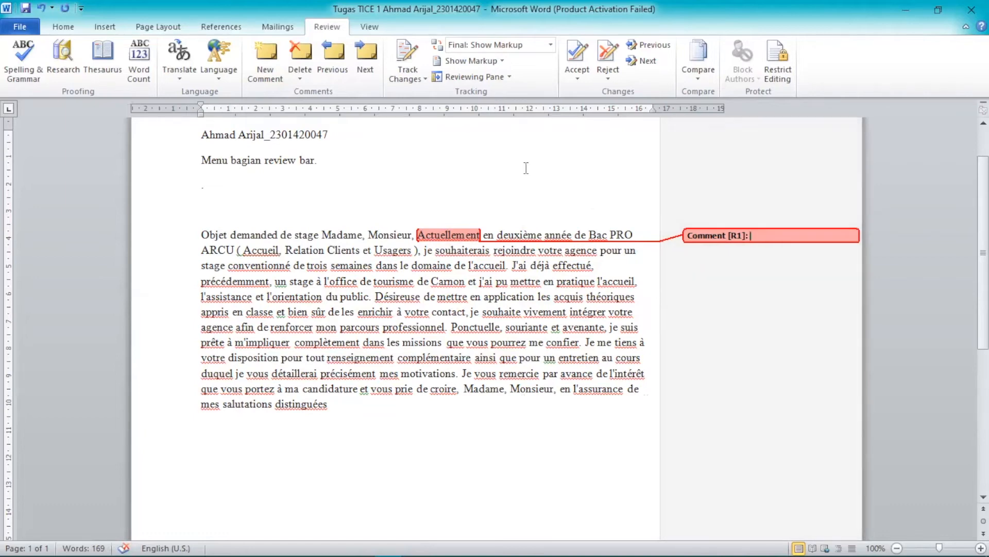
click(741, 251)
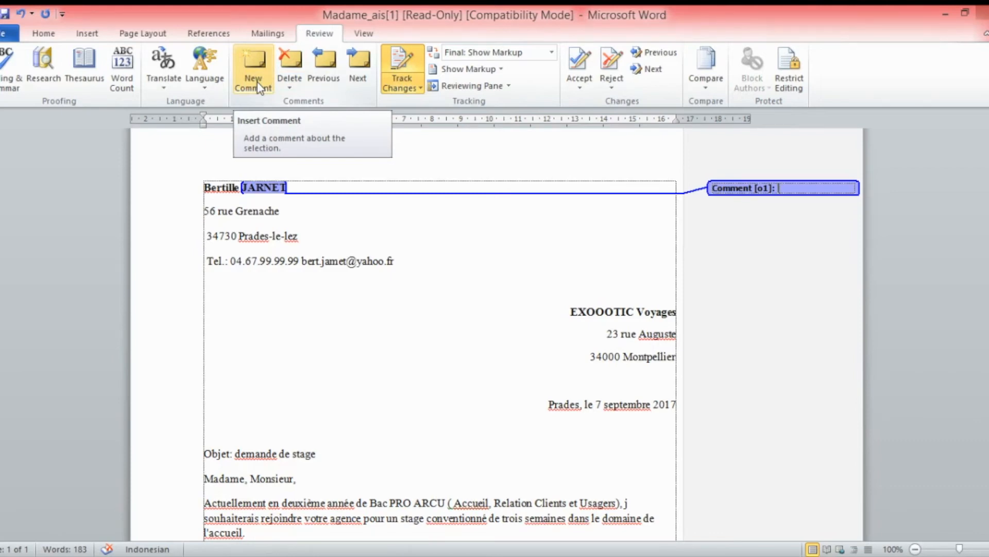
Write 'HARUSNYA HURUF KECIL' in the comment on the sender's surname
click(249, 191)
mouse_move(241, 188)
mouse_down()
mouse_move(296, 192)
mouse_move(243, 190)
mouse_up()
click(793, 188)
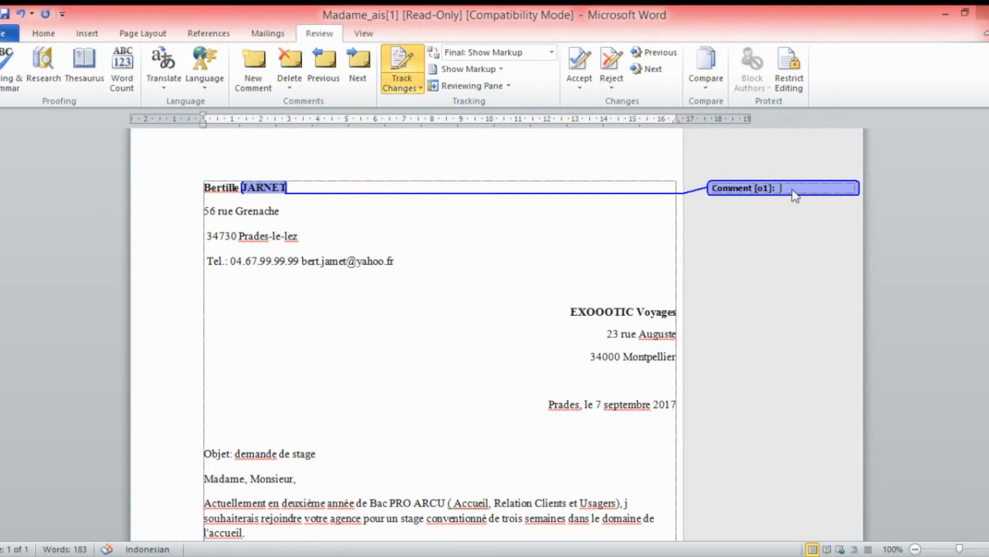
text(HA)
text(SNYA HURUF KECIL)
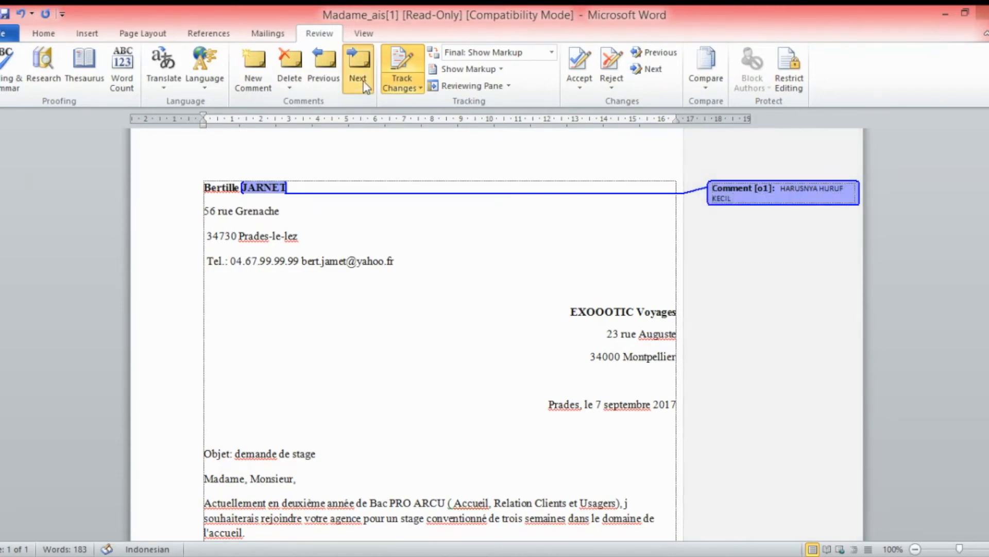
Add the comment 'HARUSNYA HURUF BESAR' to 'lez' in Prades-le-lez, fixing the HUSRUF typo
click(357, 60)
click(647, 263)
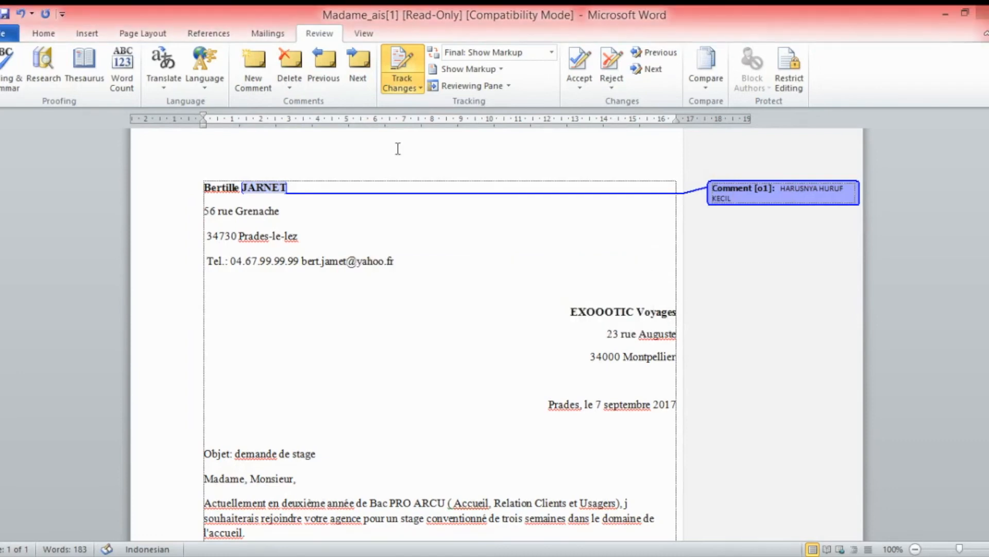
click(322, 237)
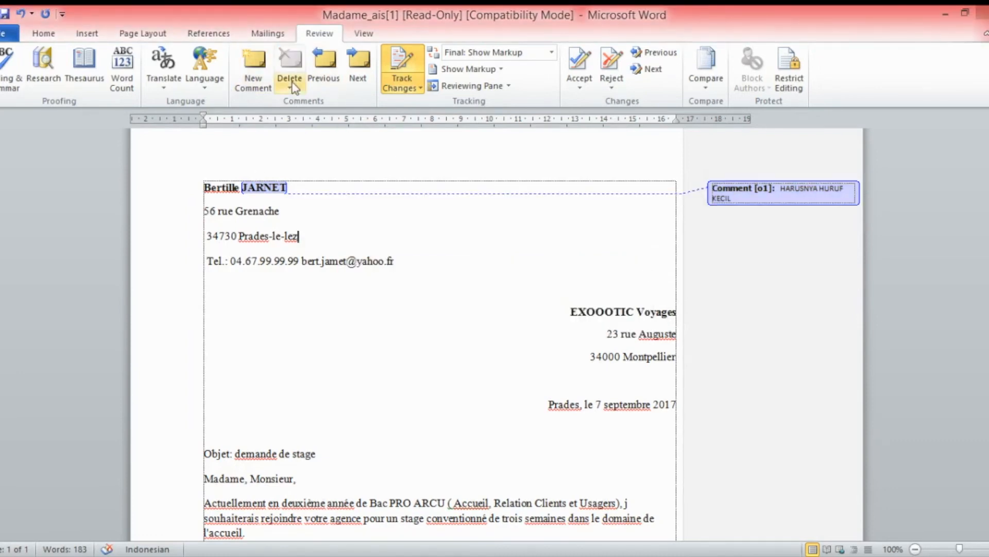
click(247, 75)
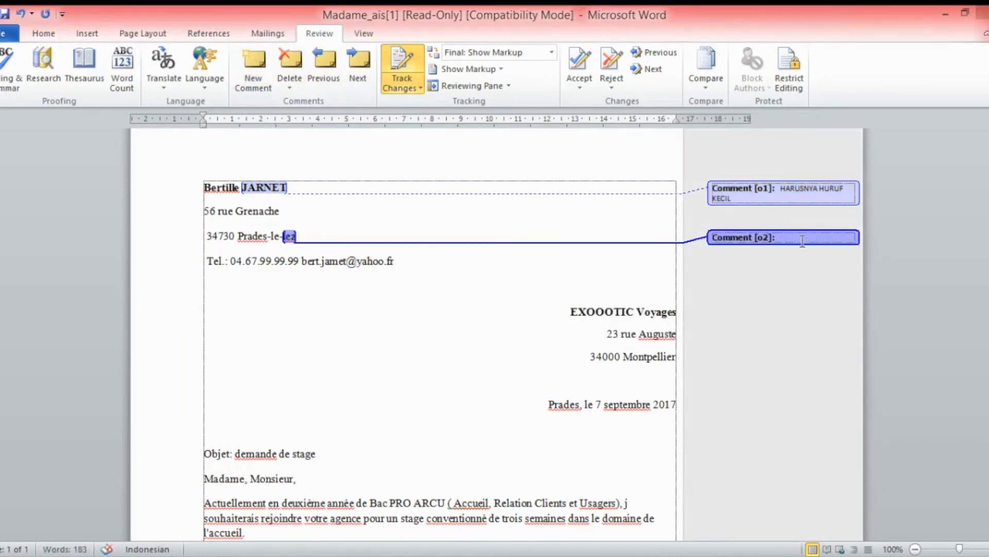
text(HARUSNYA HUSRUF BESAR)
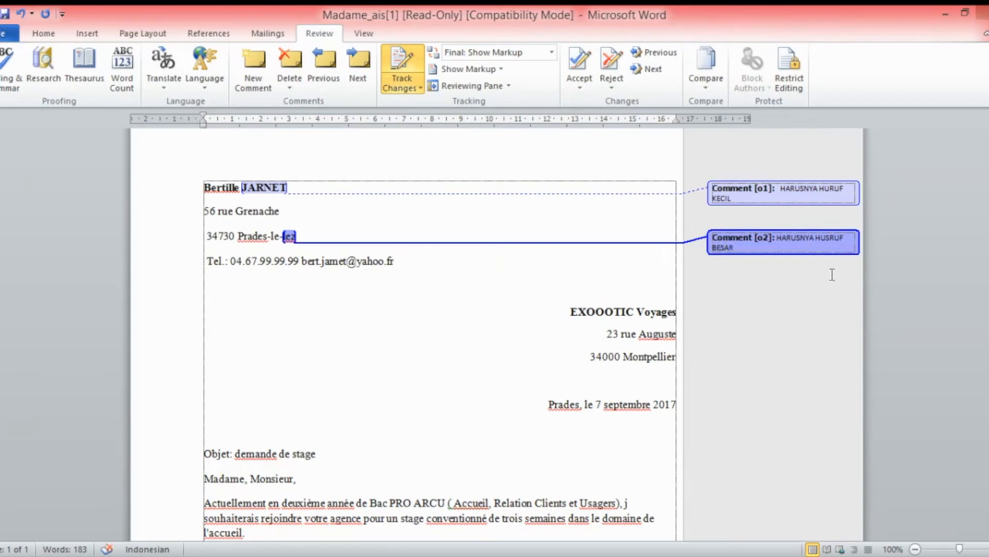
click(831, 240)
key(BackSpace)
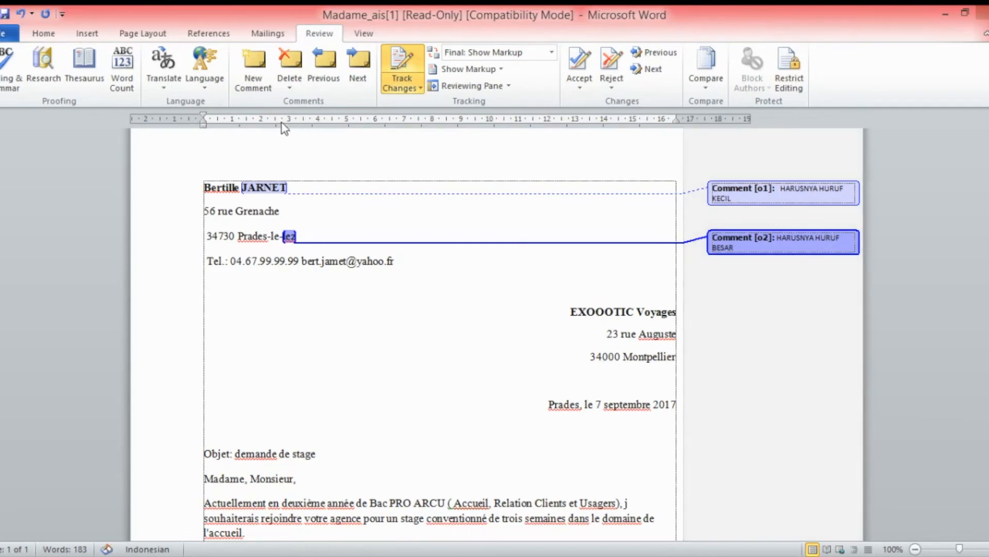
click(637, 404)
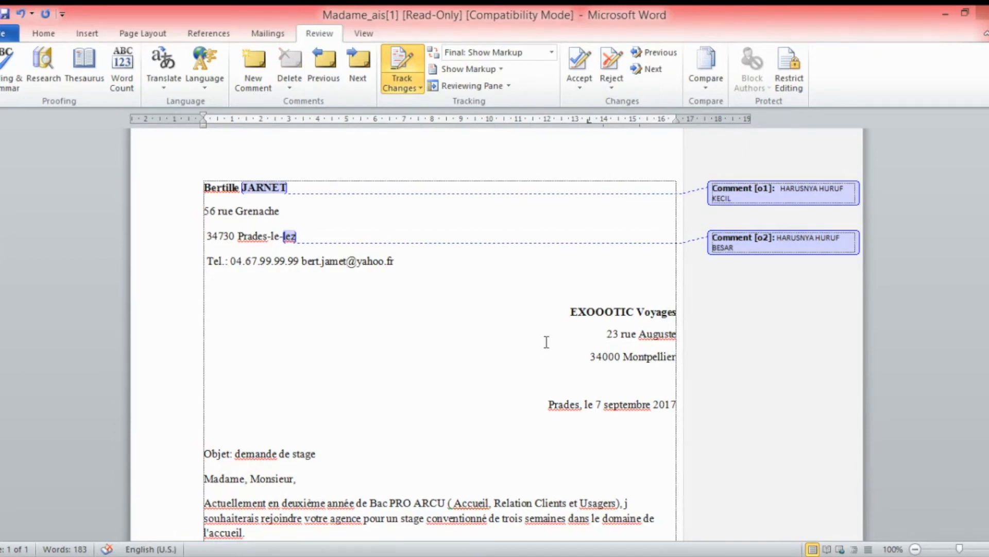
Add the comment 'DISINI HARUS HURU BESAR' to 'septembre' in the date
click(253, 72)
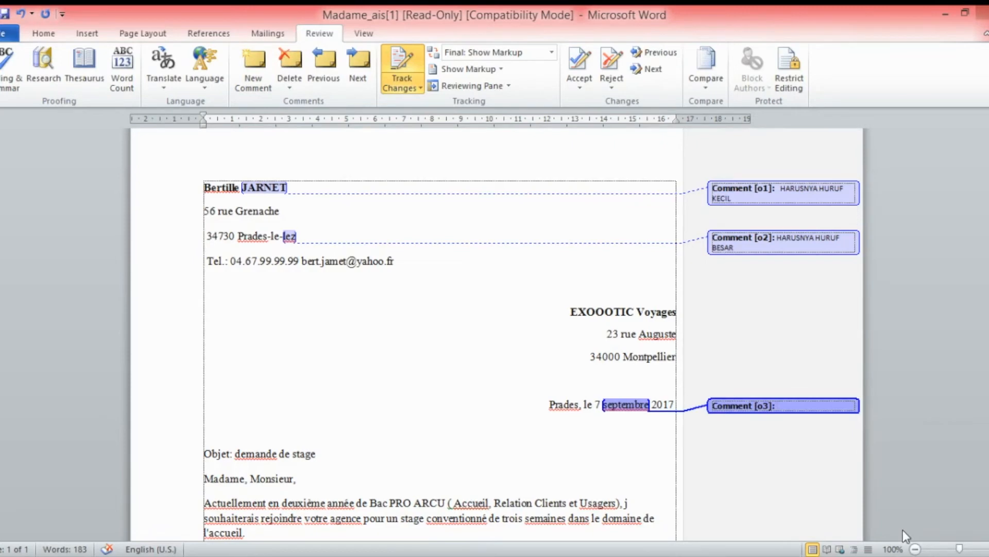
text(DISINI HARUS HURU)
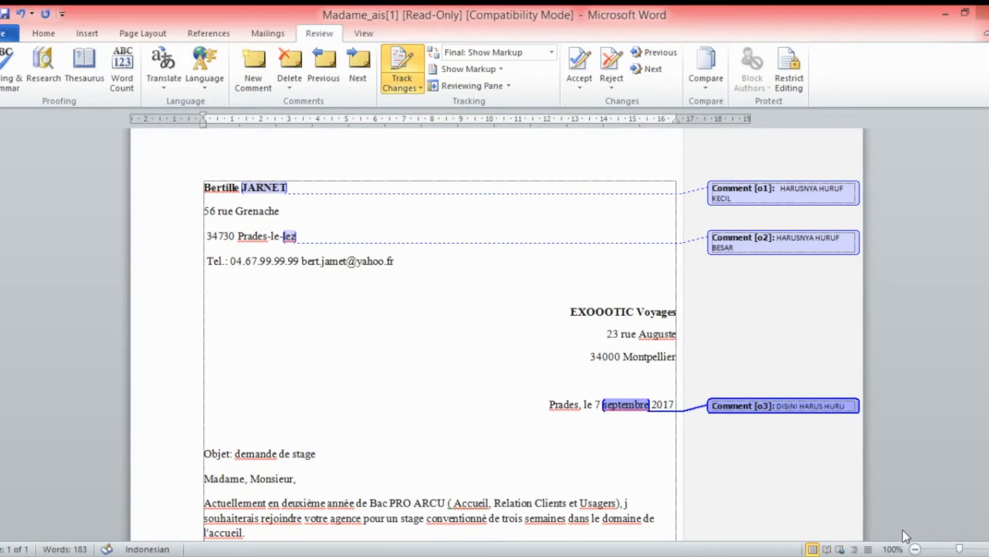
text( BESAR)
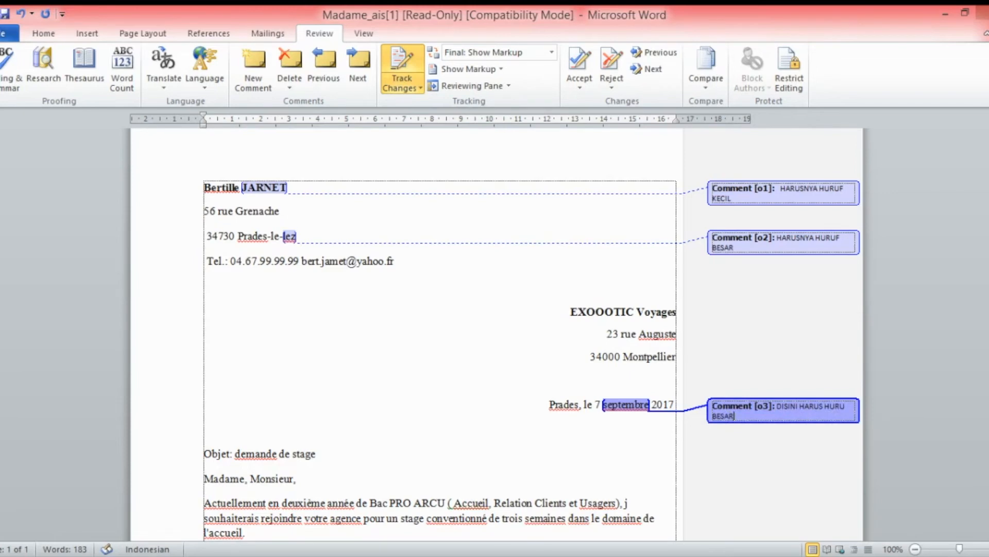
click(639, 459)
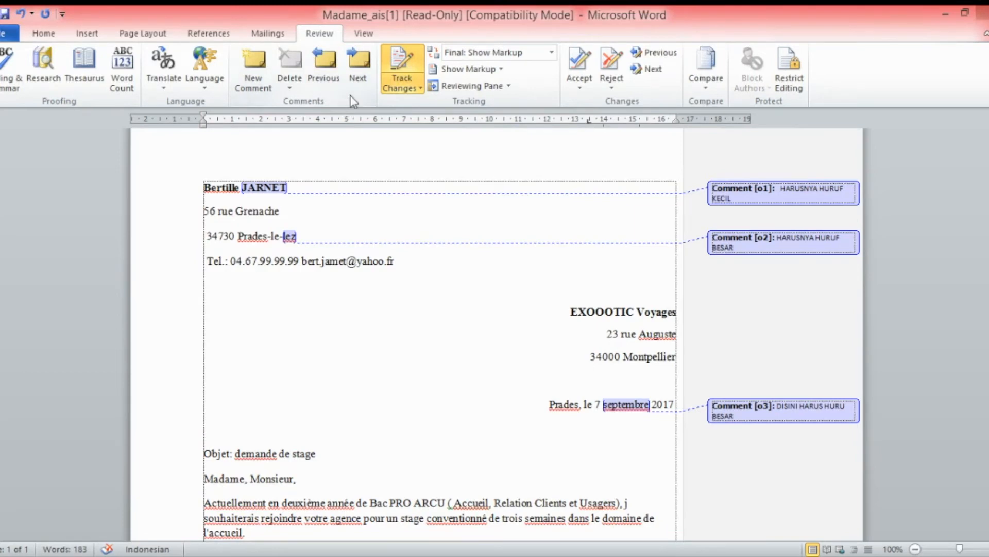
Step back through the comments to the surname's, then forward to the 'lez' comment
click(323, 70)
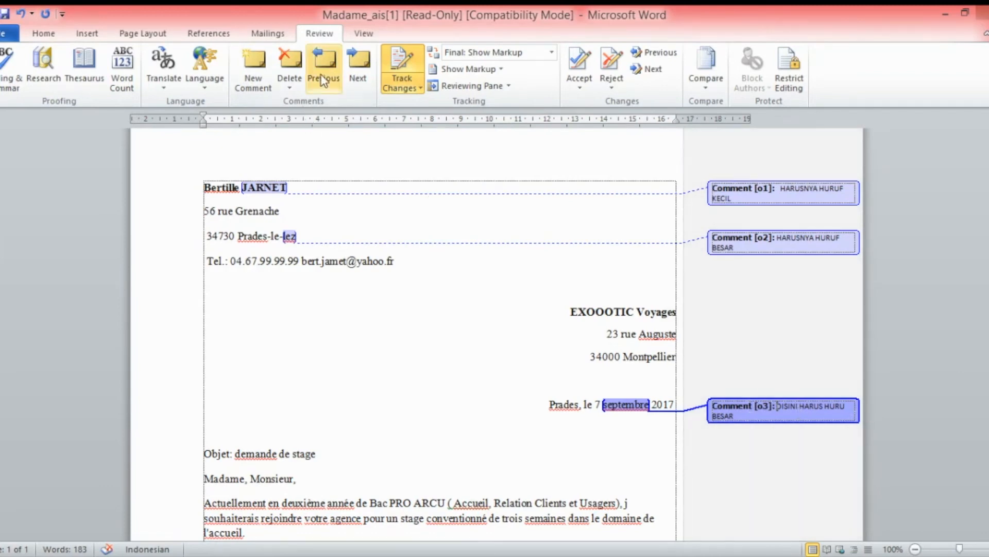
click(323, 80)
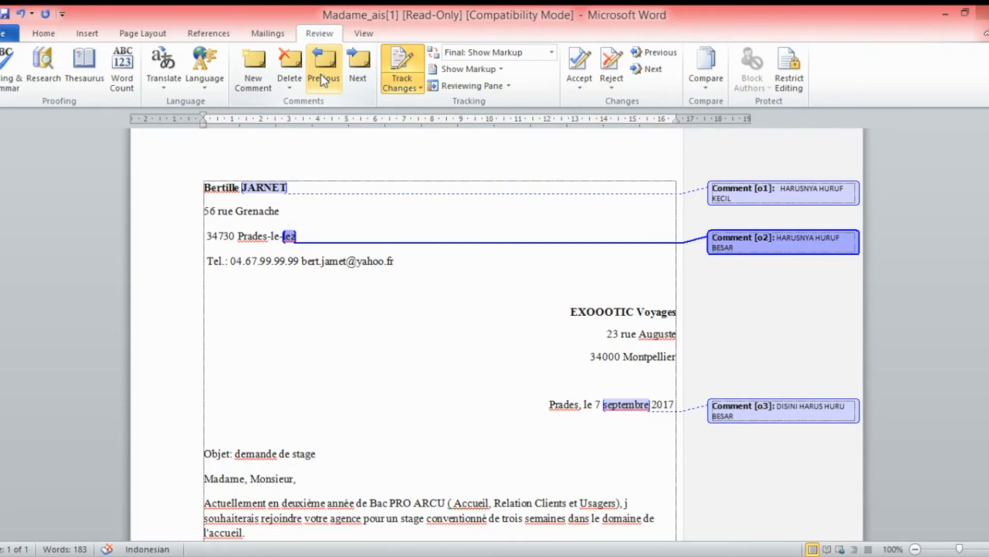
click(323, 80)
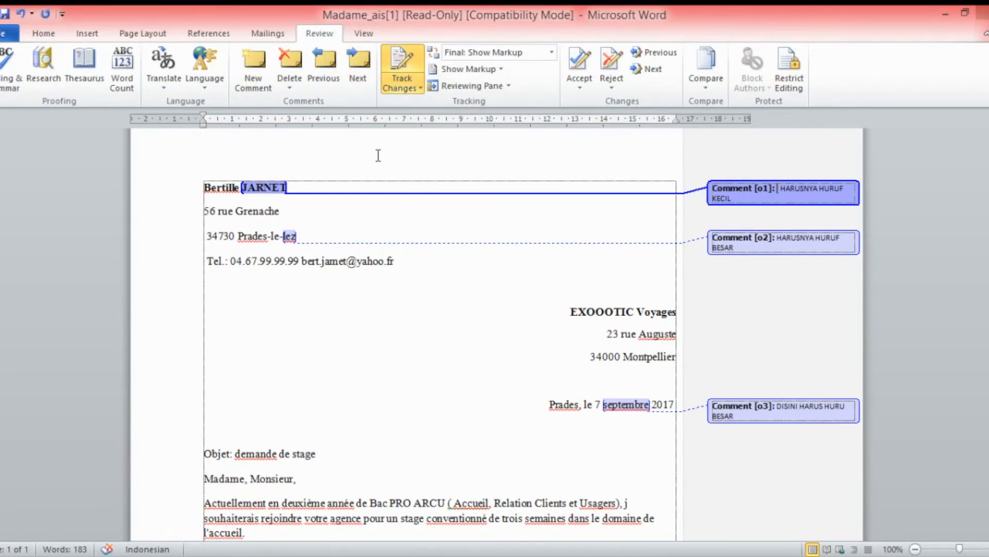
click(361, 86)
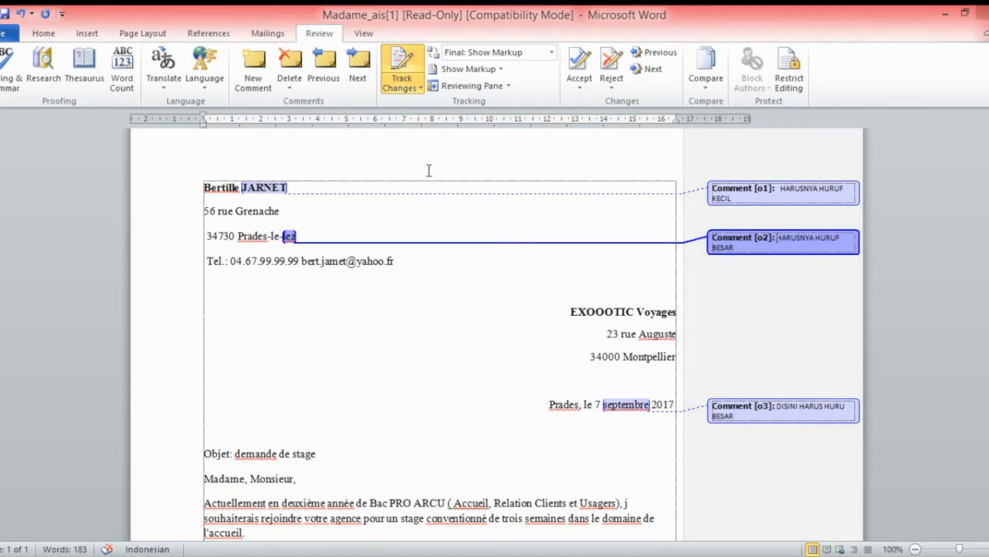
Make sure Track Changes is on so edits to the letter are recorded
click(403, 66)
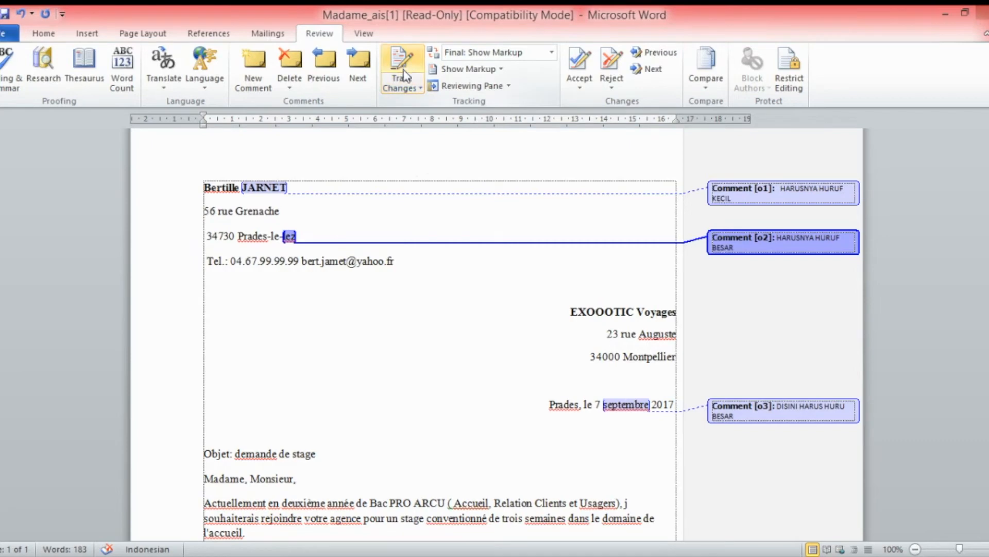
click(403, 66)
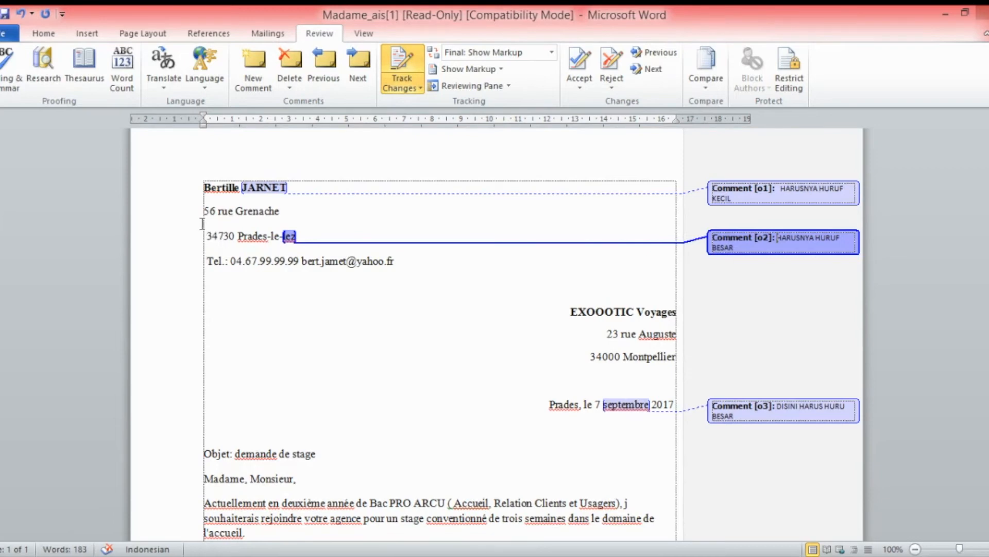
click(238, 211)
click(286, 216)
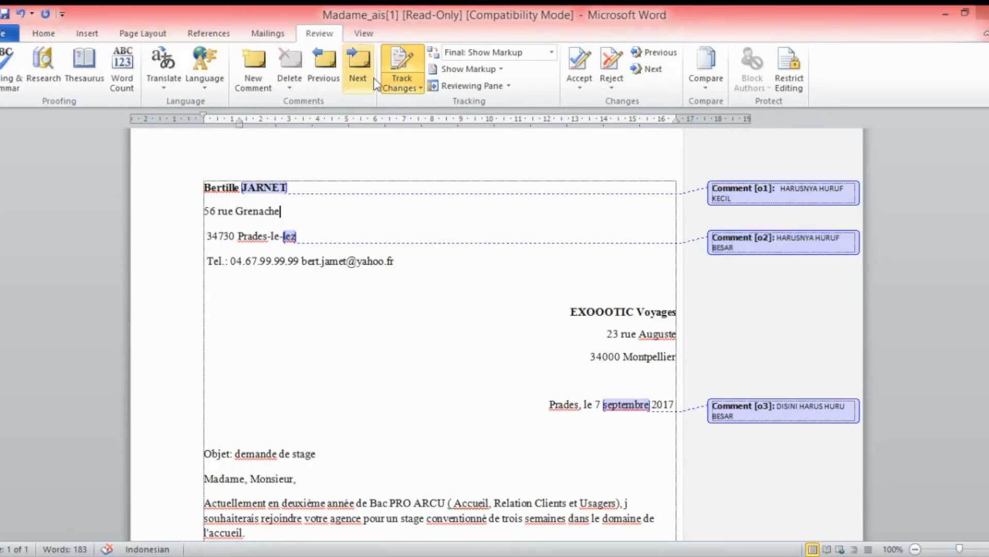
click(407, 62)
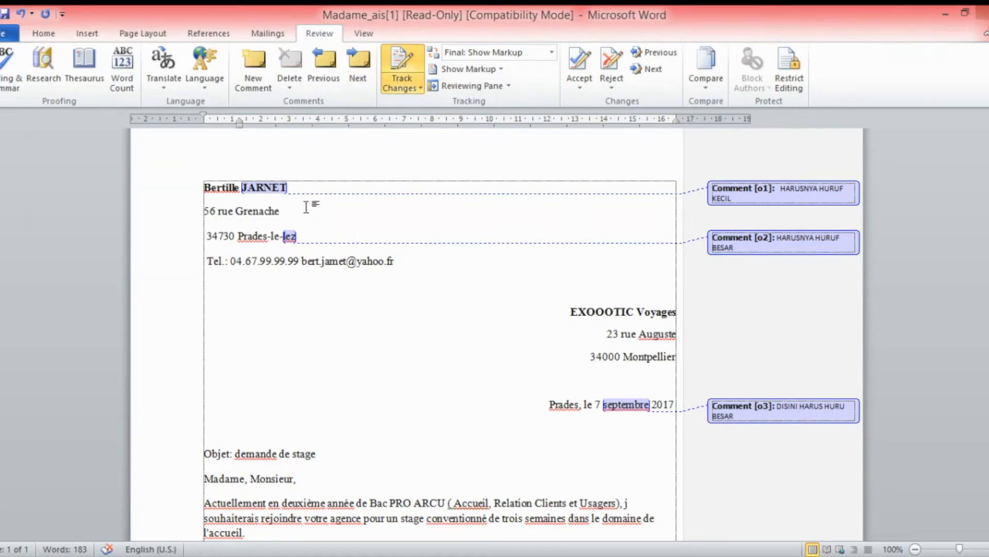
Replace the uppercase surname with its lowercase spelling as a tracked deletion and insertion
click(284, 187)
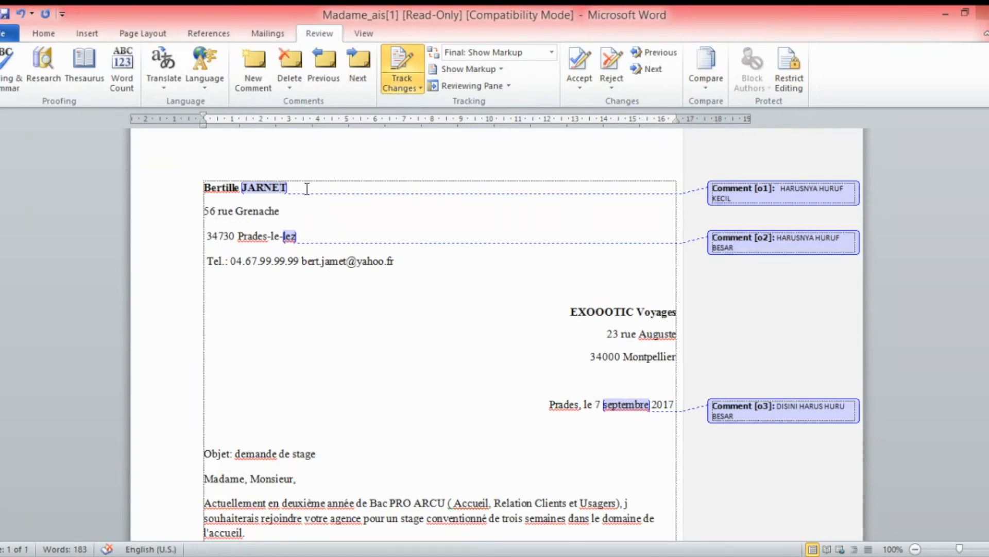
click(307, 188)
key(ctrl+BackSpace)
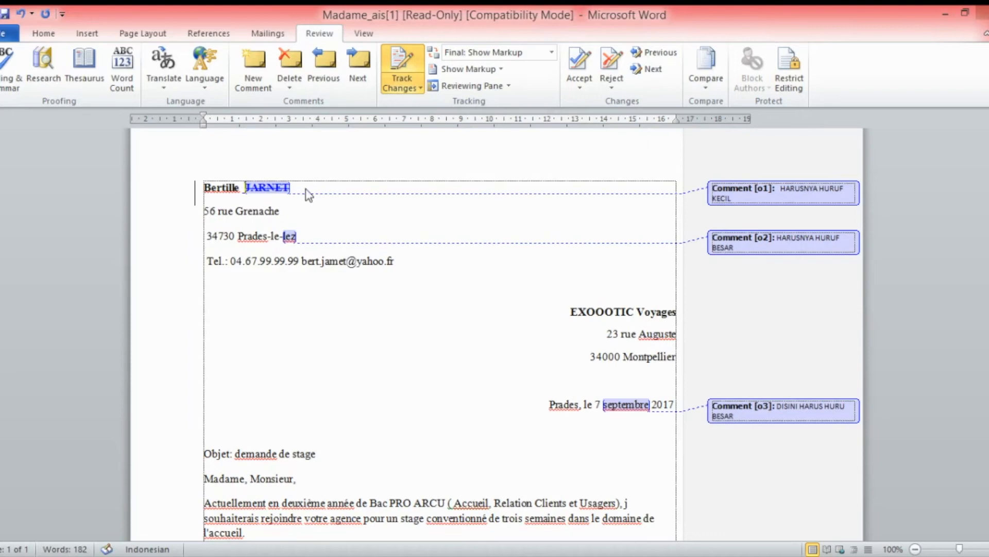
key(Right)
key(Right)
key(Right)
key(Right)
key(Right)
key(Right)
key(Right)
text(jar)
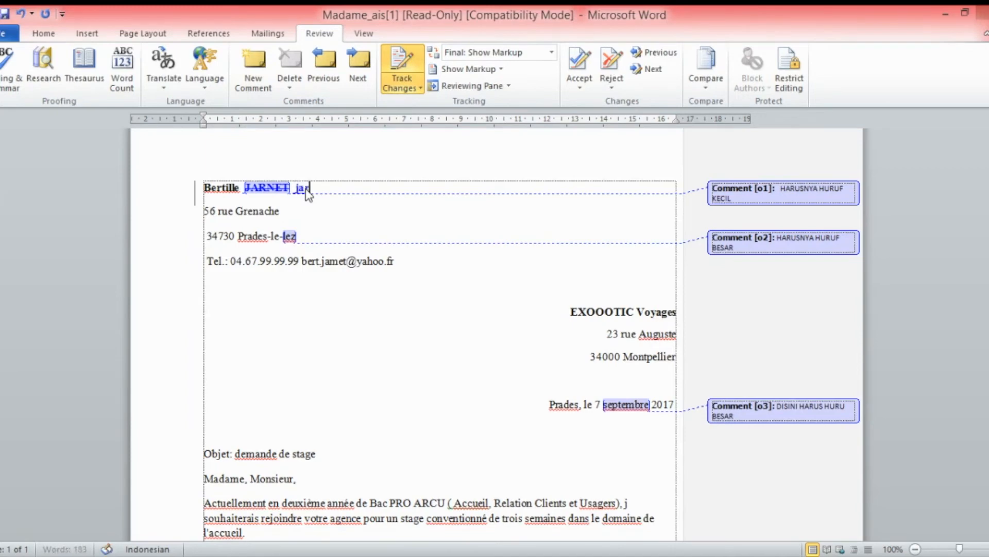
text(net)
Compare No Markup, All Markup and Original display modes, ending on the markup view
click(551, 52)
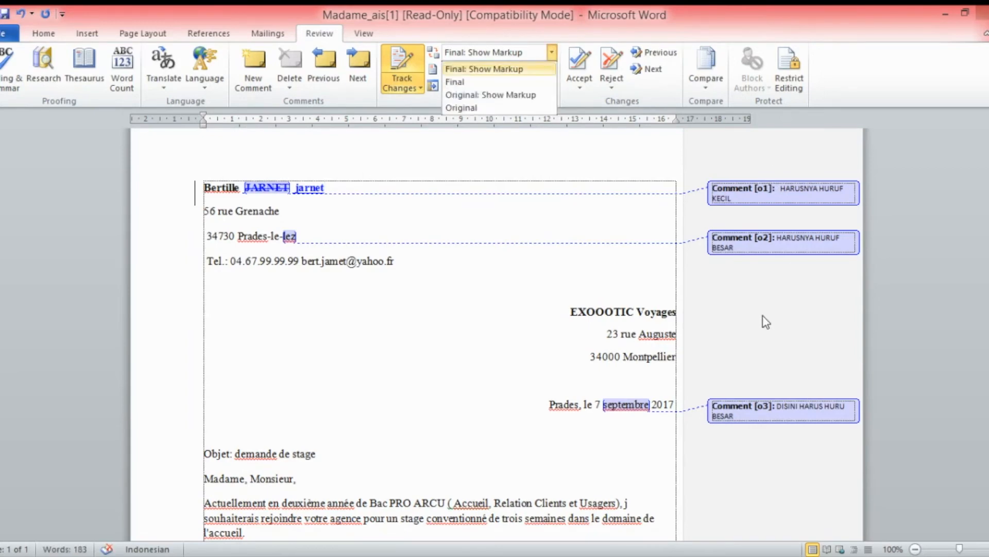
click(512, 83)
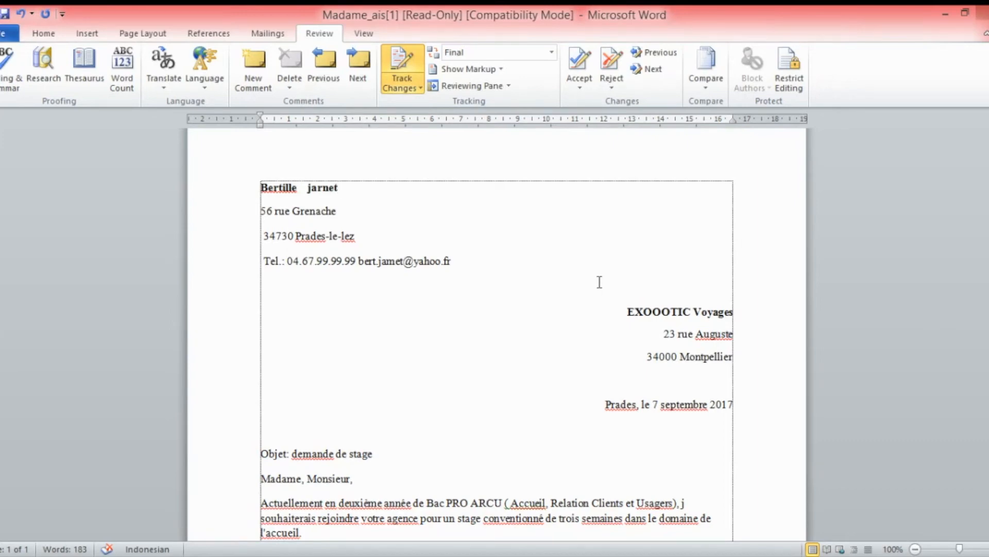
click(550, 58)
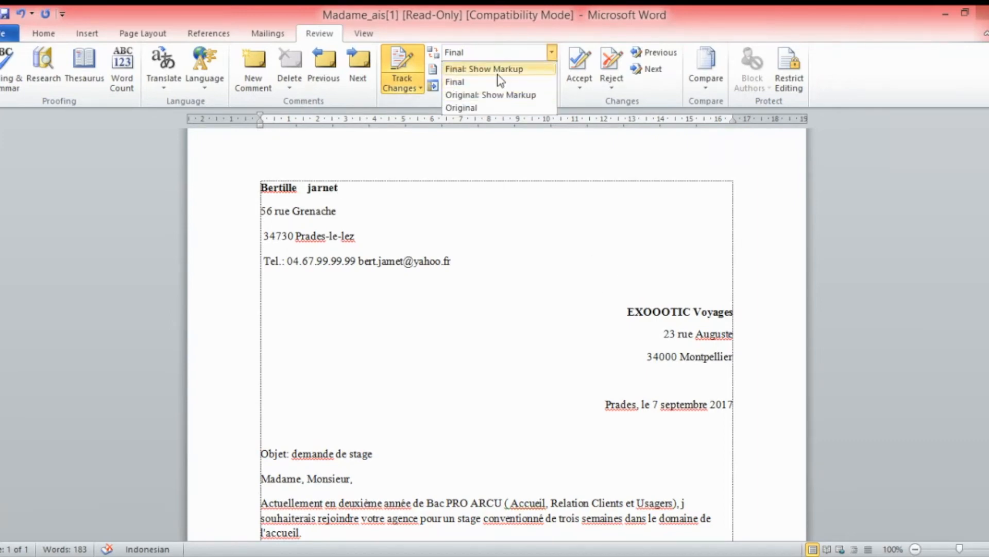
click(497, 70)
click(552, 52)
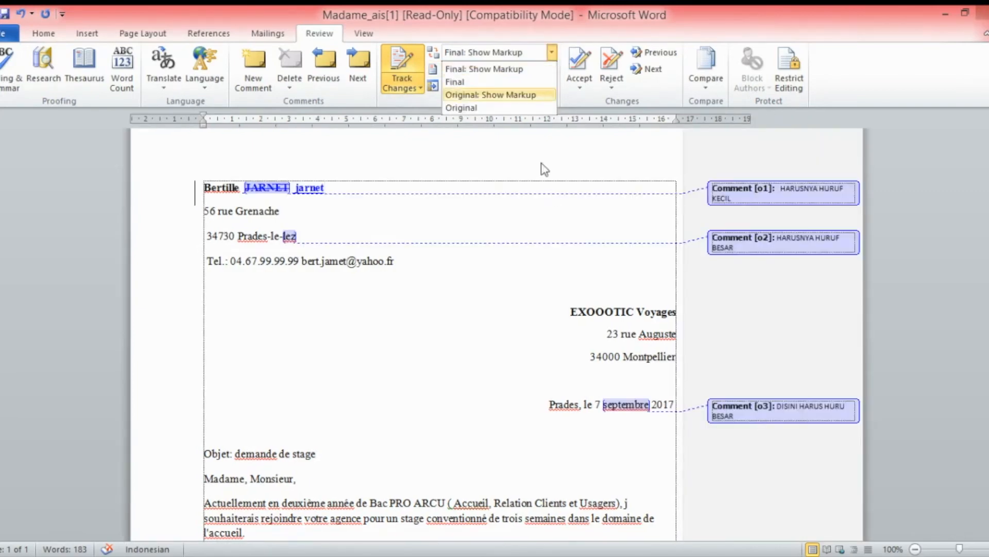
click(508, 107)
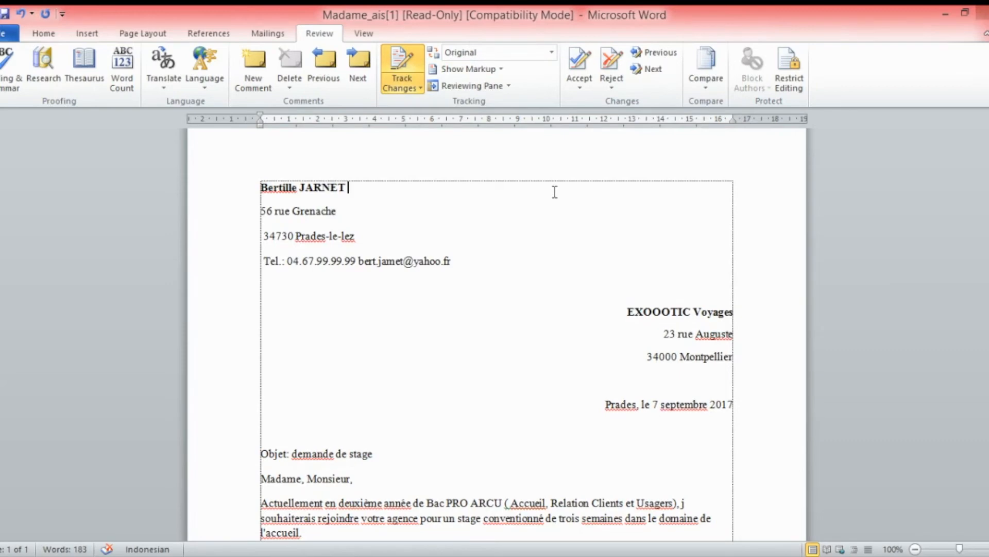
click(551, 52)
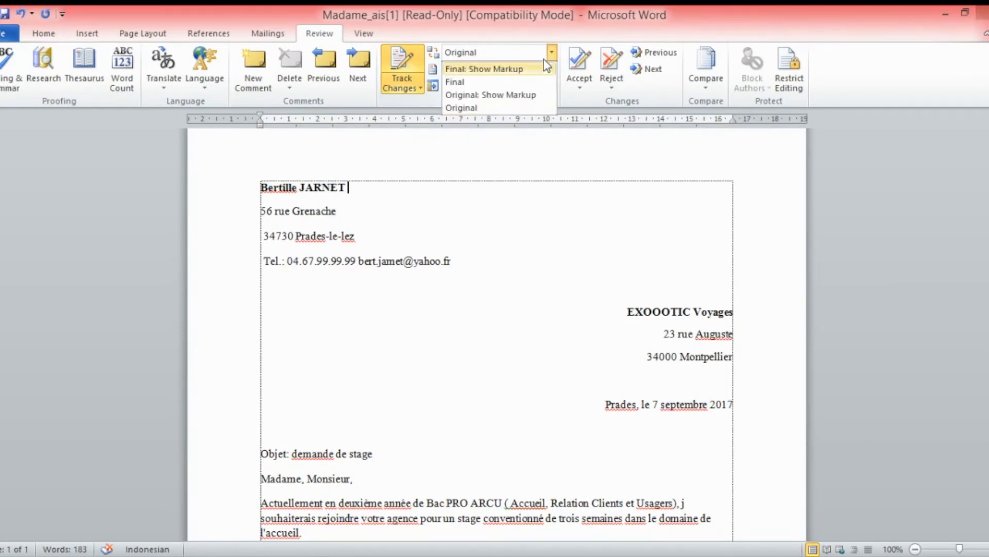
click(542, 75)
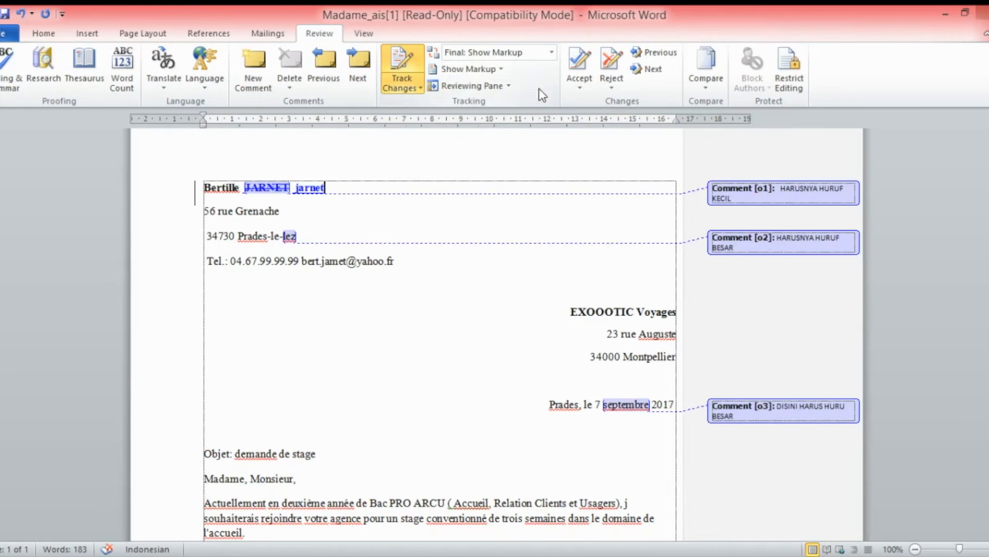
click(485, 70)
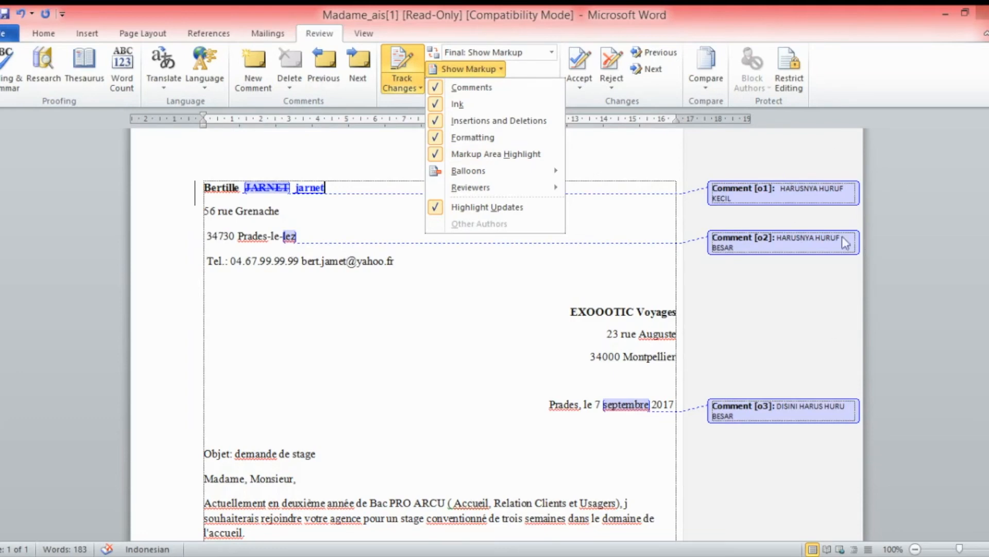
click(462, 92)
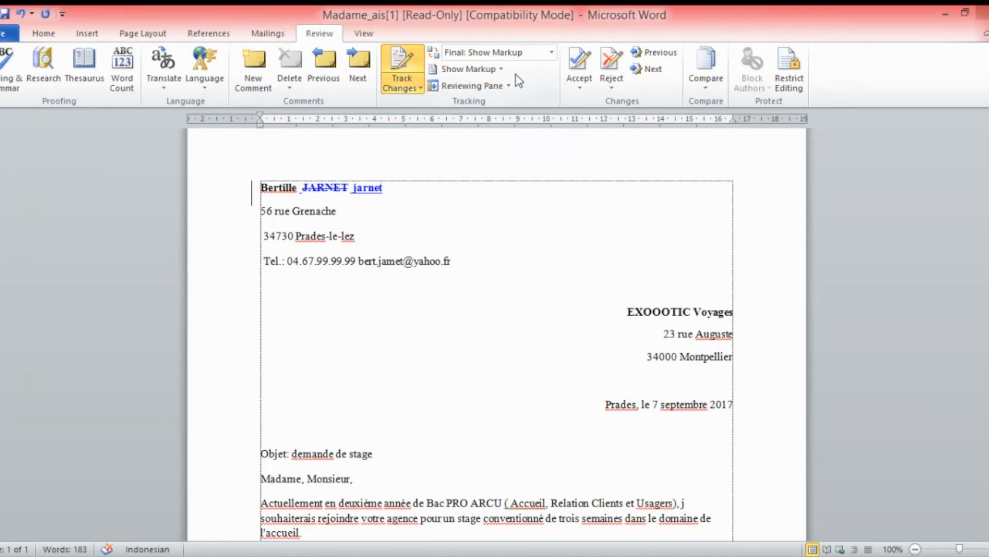
click(469, 69)
click(480, 87)
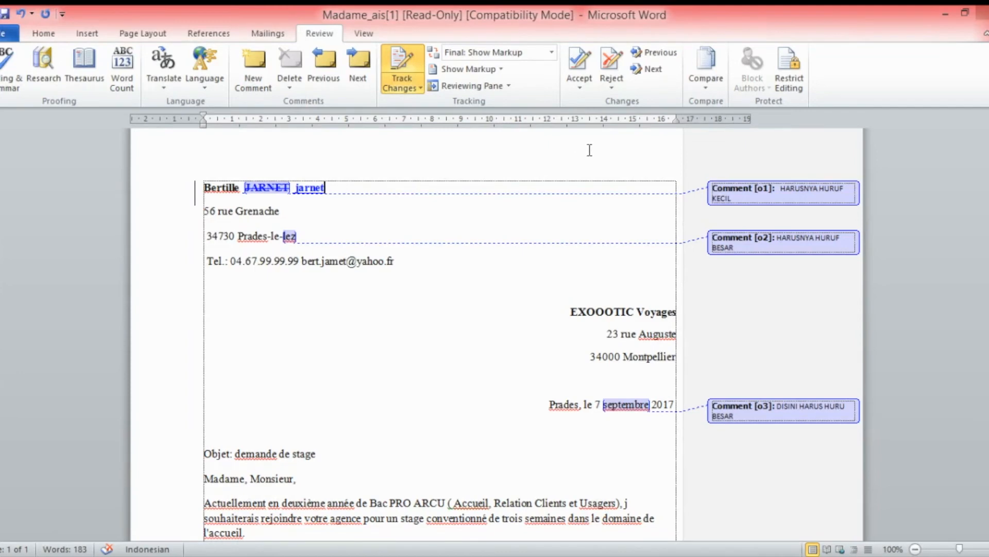
Open the Reviewing Pane vertically, try Horizontal, then return it to Vertical
click(509, 86)
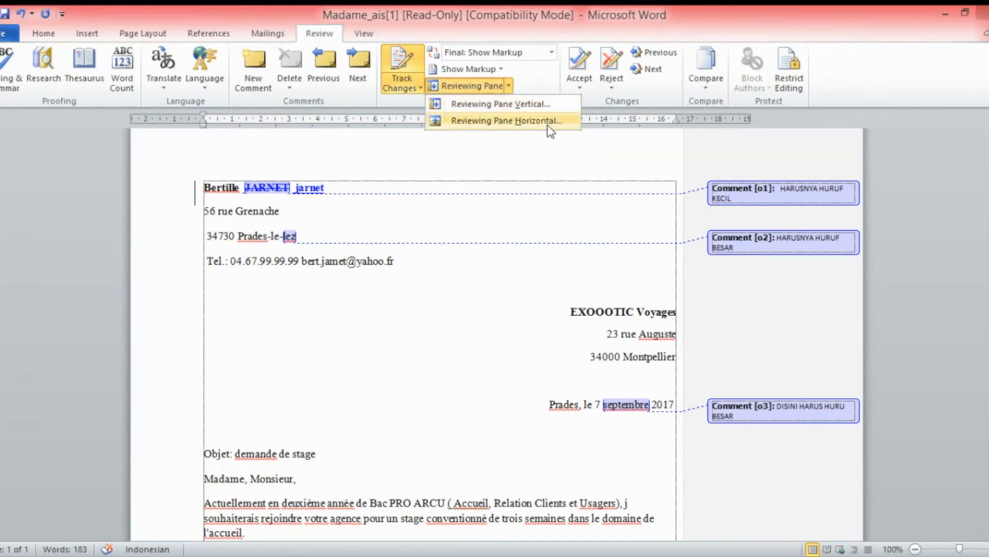
click(548, 104)
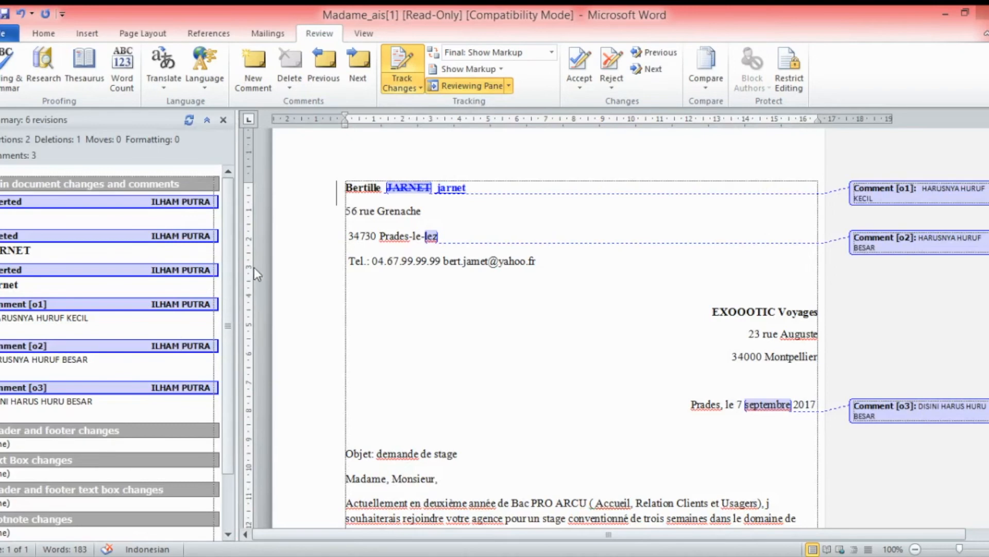
click(509, 85)
click(508, 122)
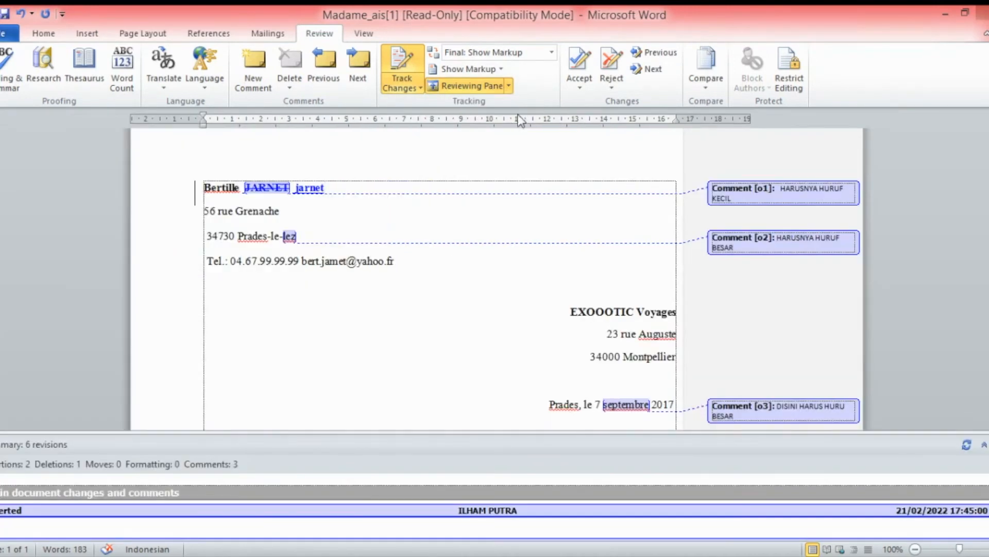
click(509, 85)
click(506, 104)
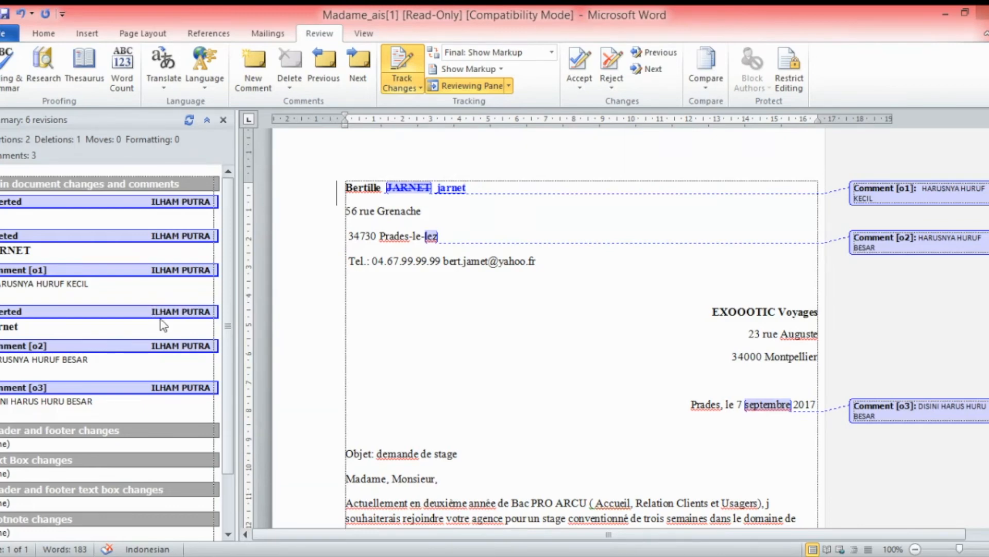
Browse the pane's entries: the deleted surname, comment [o1], then comment [o2]
click(111, 249)
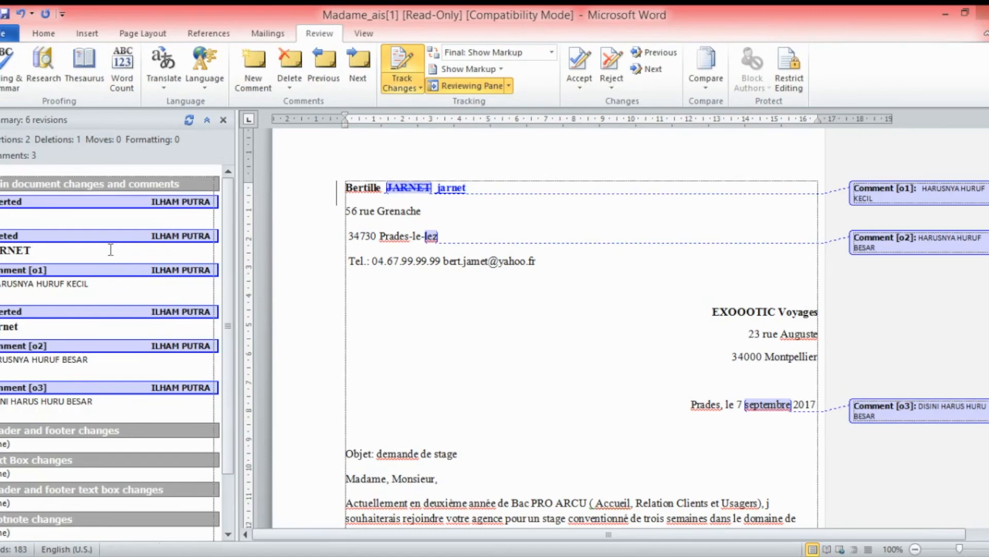
drag(111, 250, 27, 251)
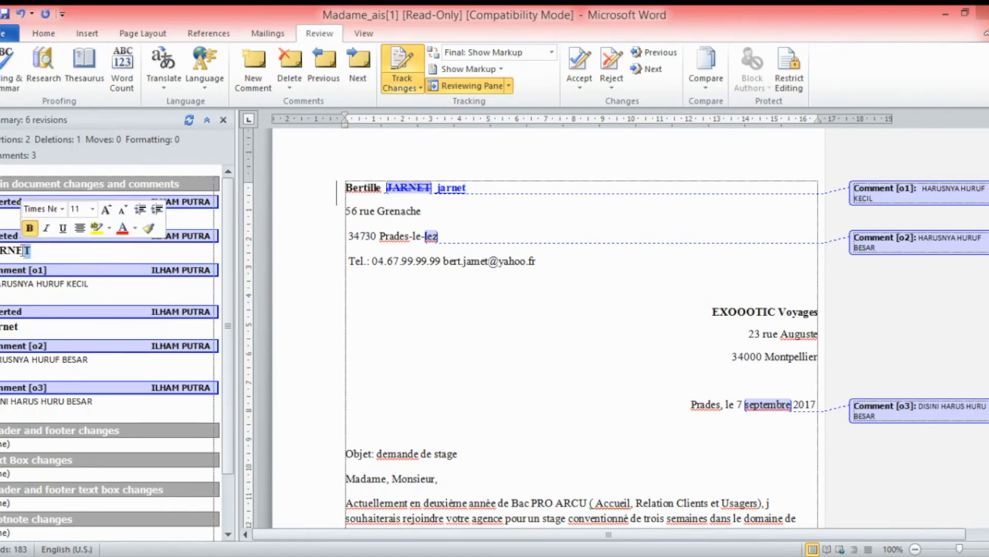
click(80, 300)
click(90, 249)
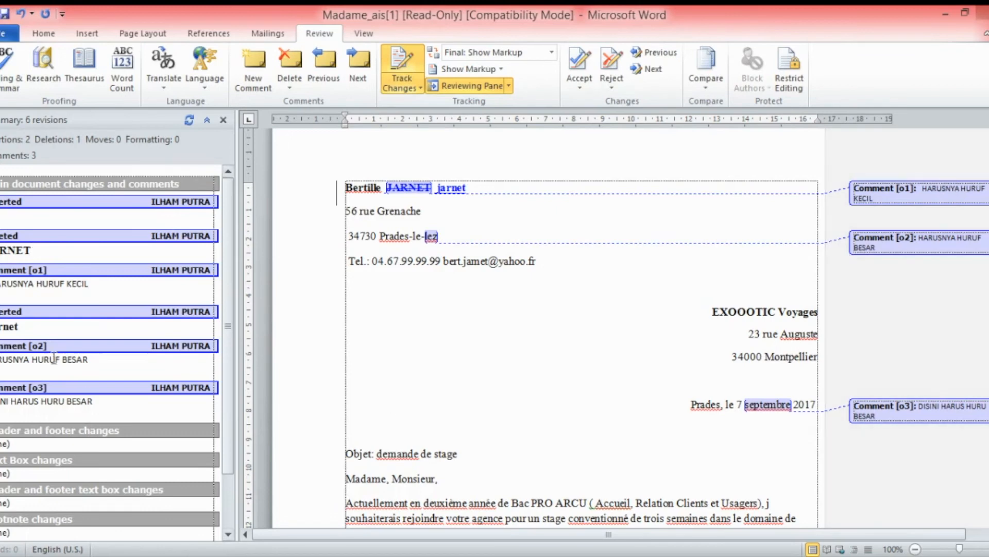
click(68, 294)
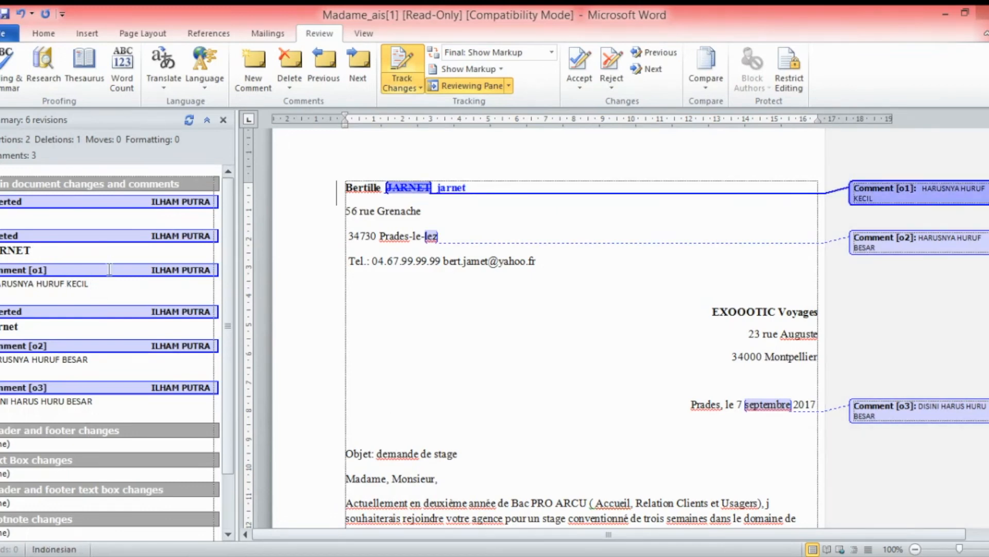
click(90, 255)
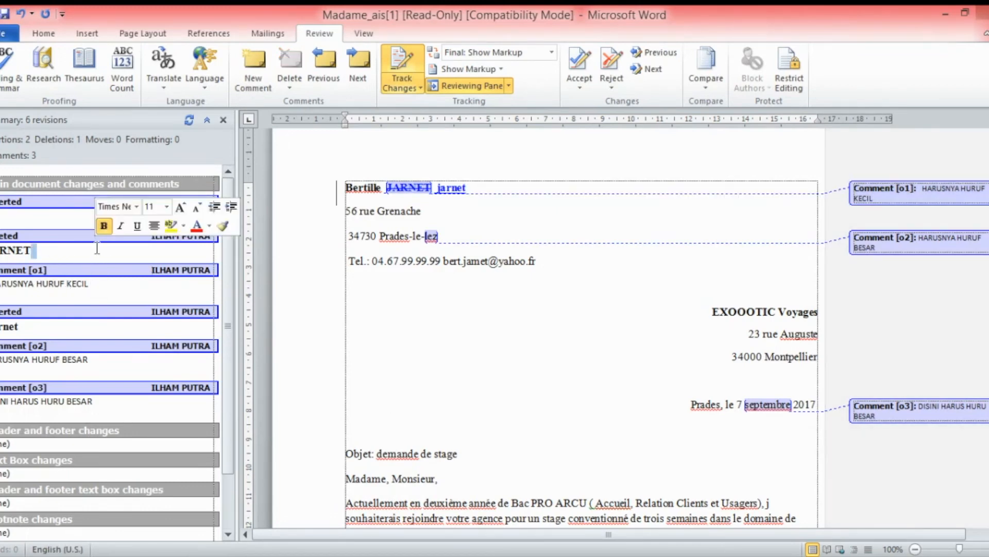
click(91, 292)
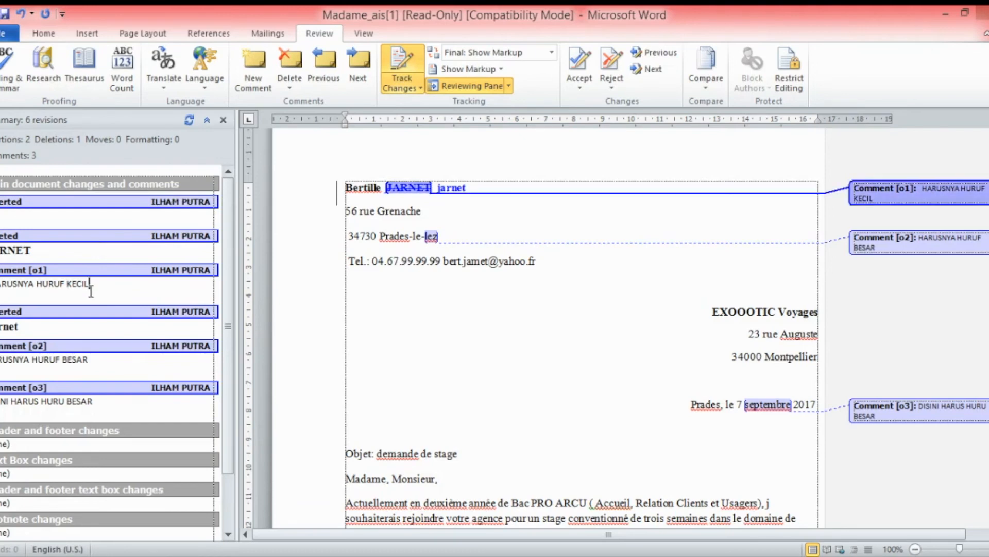
click(99, 364)
Select comment [o3] in the reviewing pane's revisions list
click(105, 413)
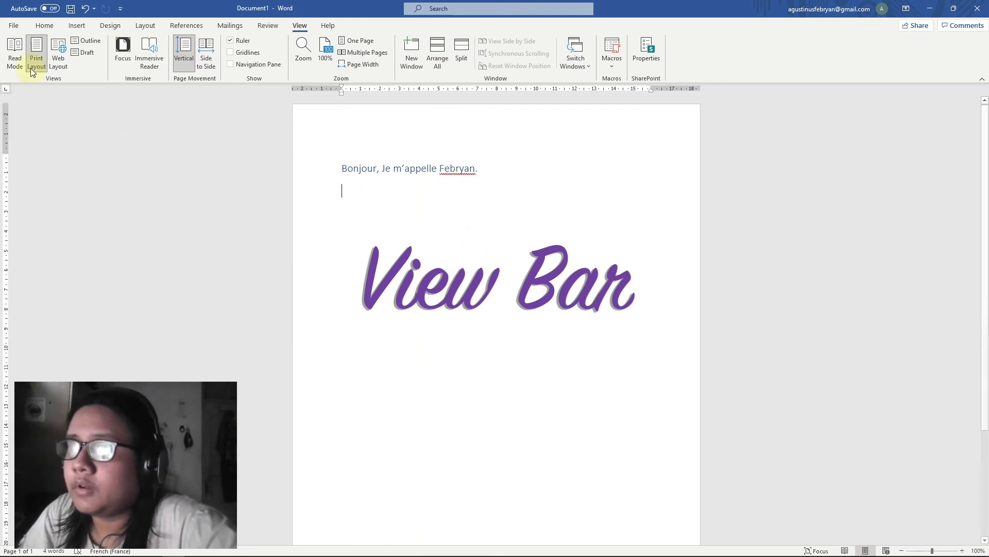
Preview the greeting in Read Mode and Web Layout, then select it and switch to Outline view
click(21, 55)
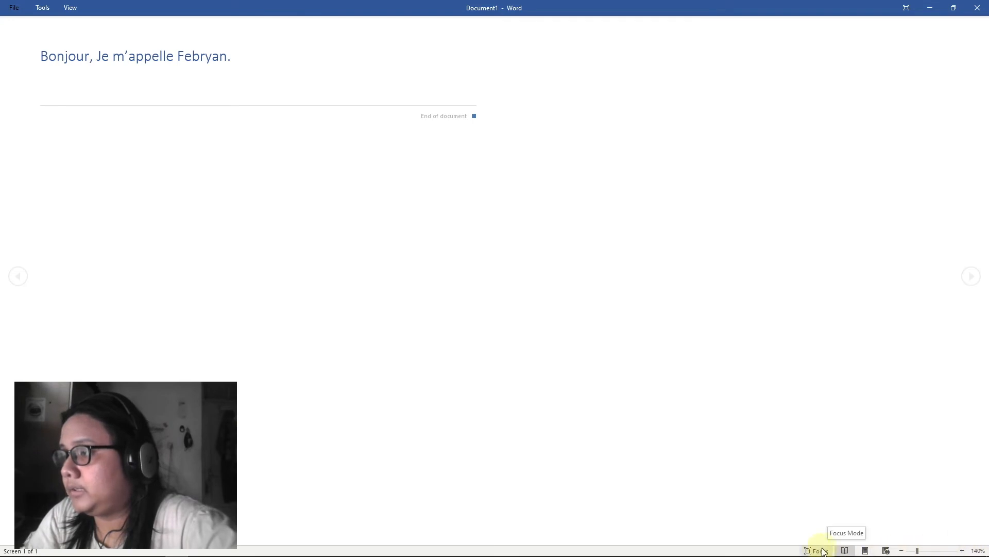
click(866, 551)
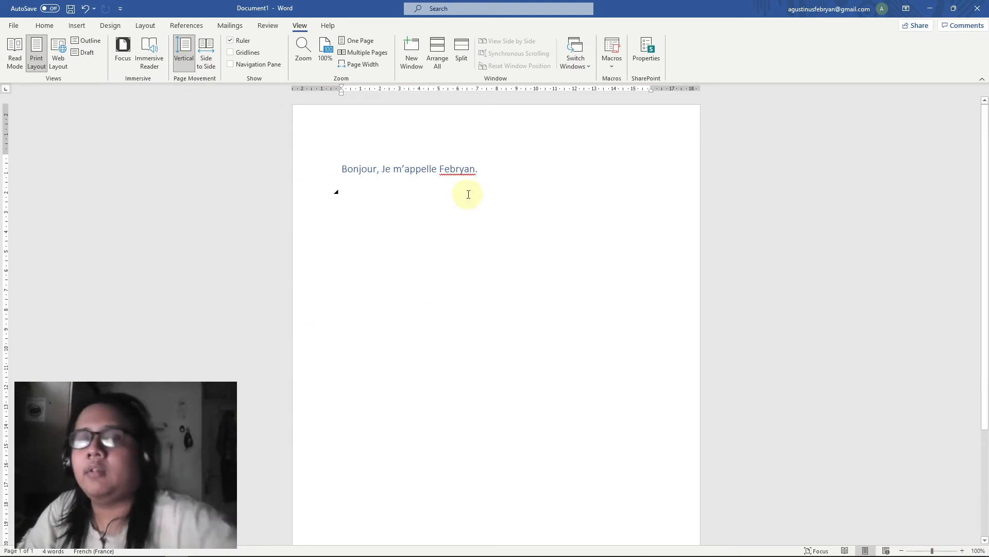
click(69, 60)
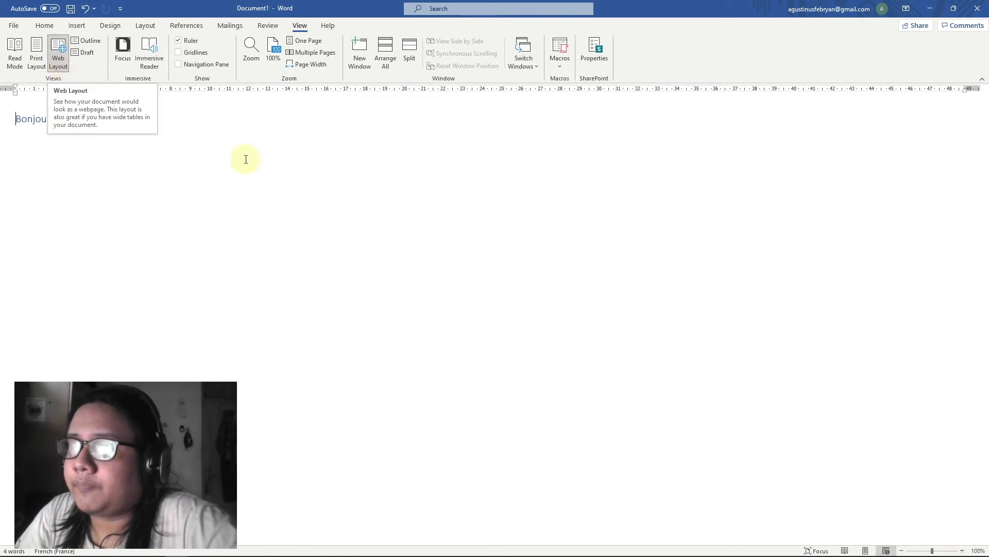
click(17, 120)
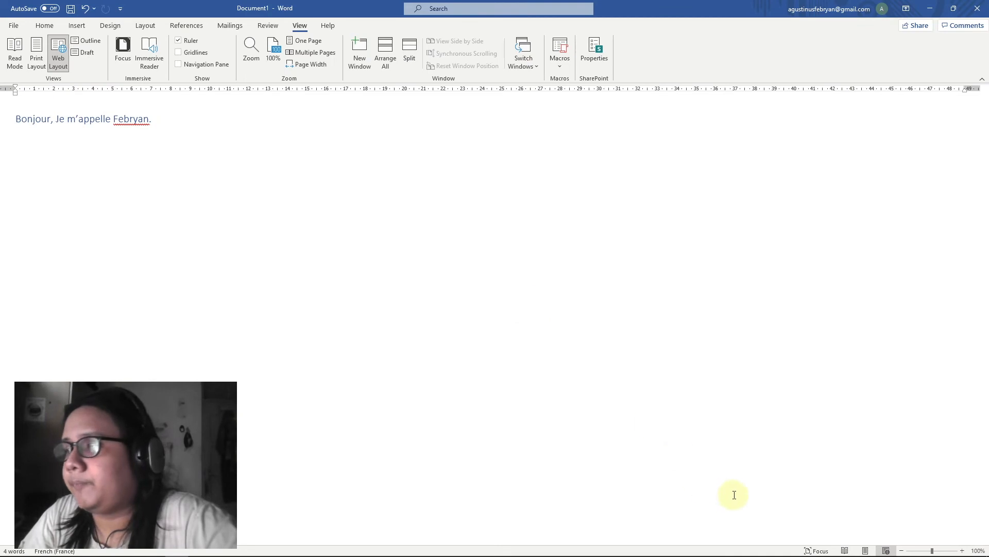
click(866, 550)
drag(407, 199, 168, 155)
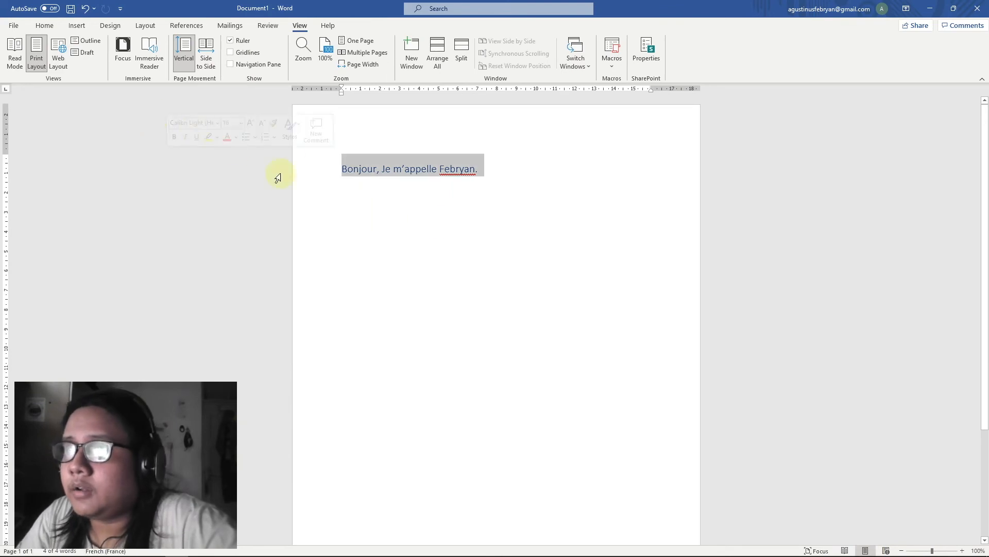
click(85, 41)
Type the outline lines Intro, Klimaks and Turning Point below the greeting
click(126, 92)
click(121, 105)
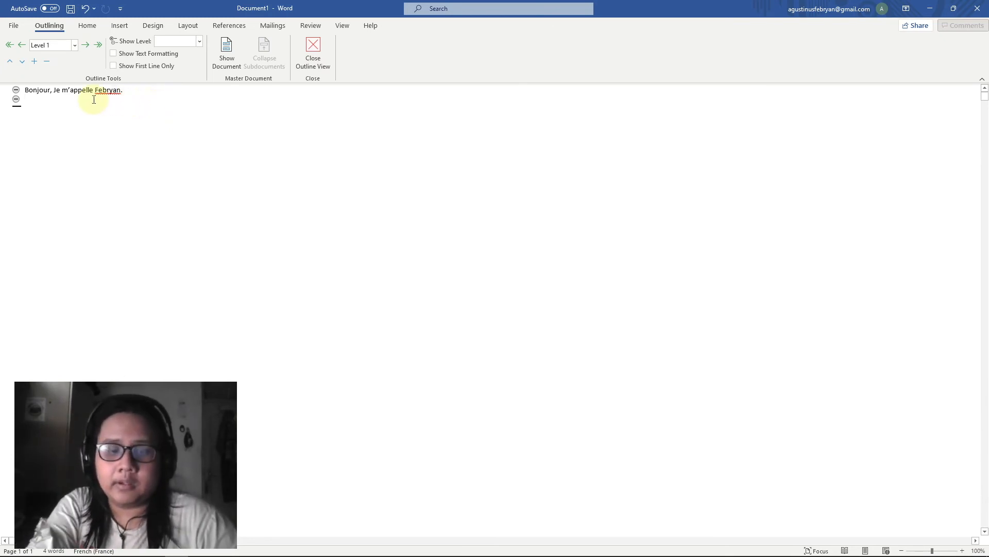
text(Intro )
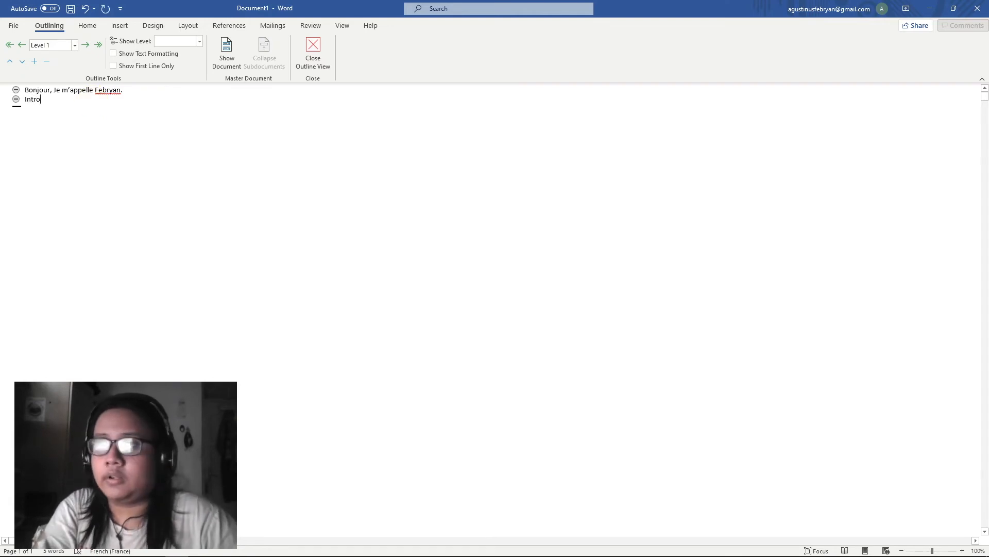
text(Kl)
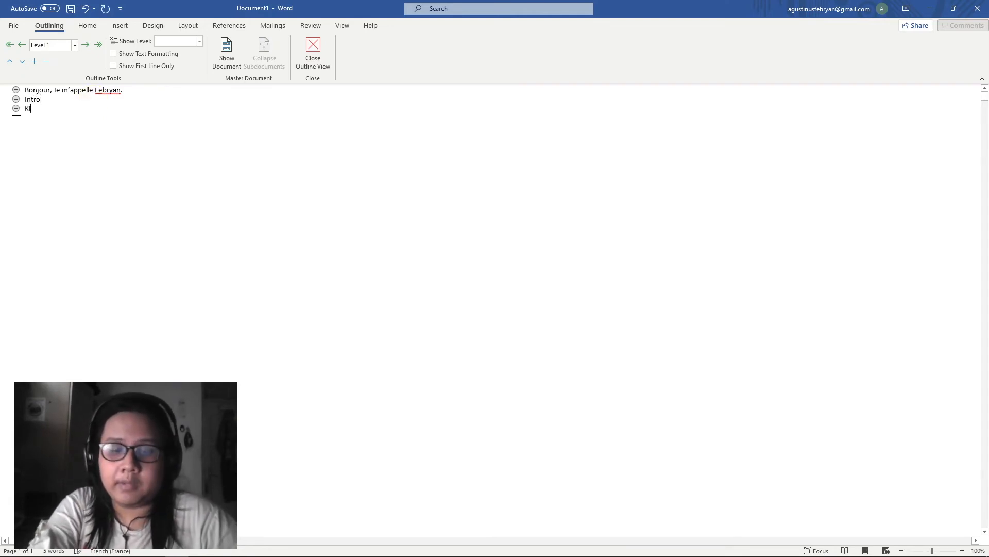
text(imaks)
key(Return)
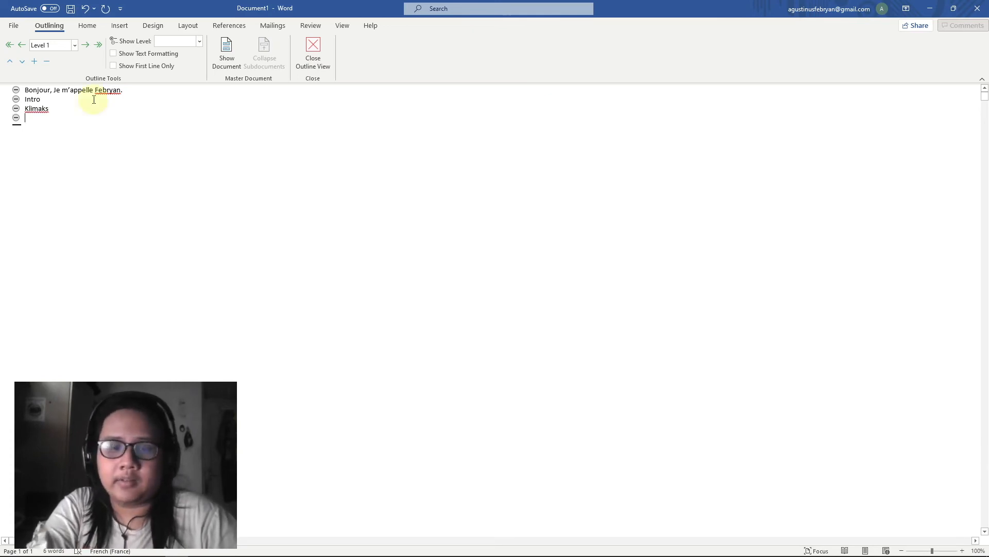
text(Turning Point)
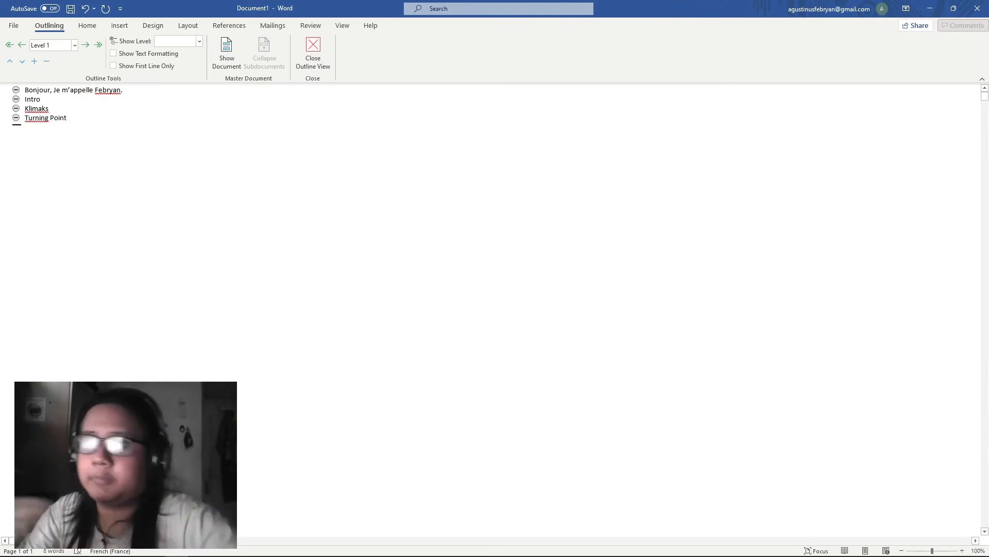
Select all four lines, try Levels 2 and 9, set them to Level 1, and return to Print Layout
drag(18, 89, 92, 128)
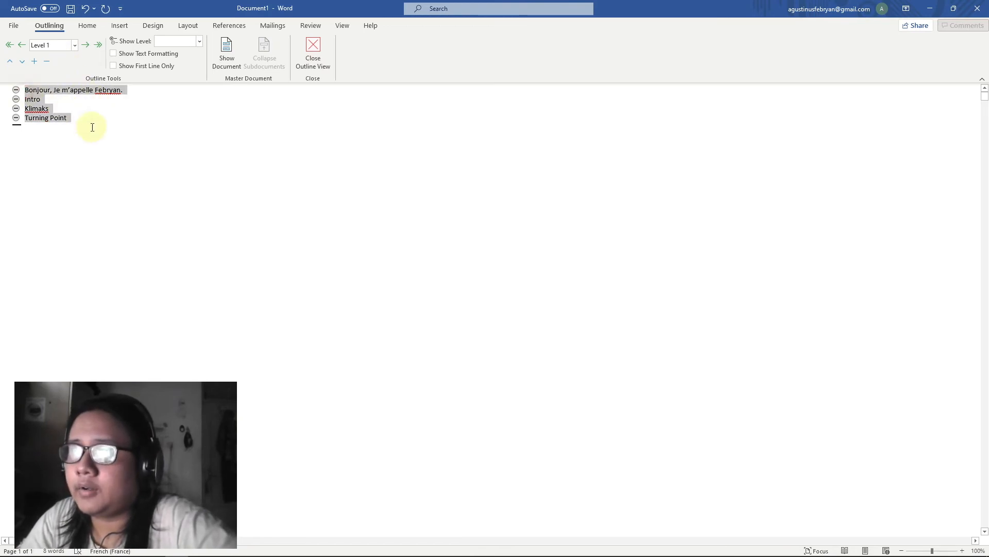
click(75, 45)
click(60, 67)
click(74, 45)
click(58, 101)
click(75, 45)
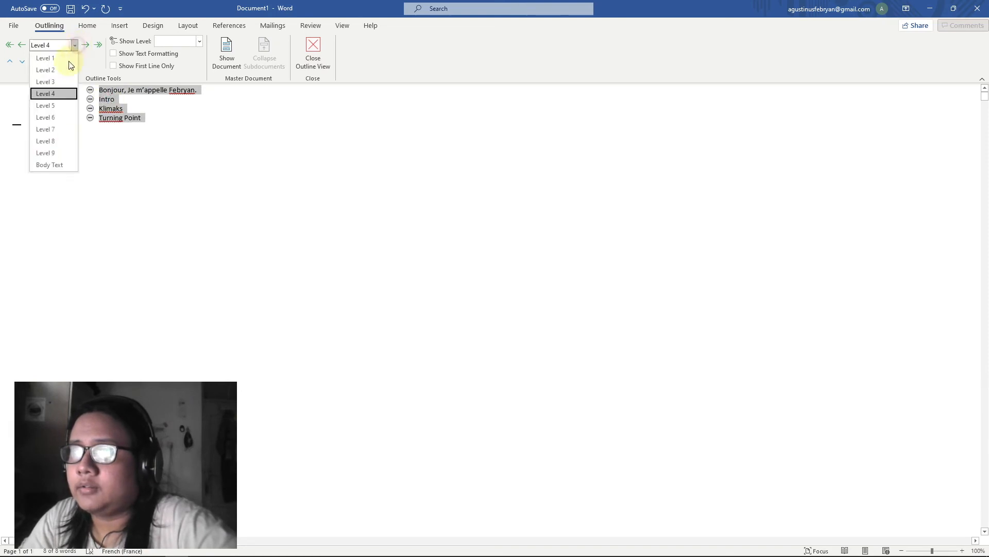
click(62, 150)
click(75, 45)
click(62, 55)
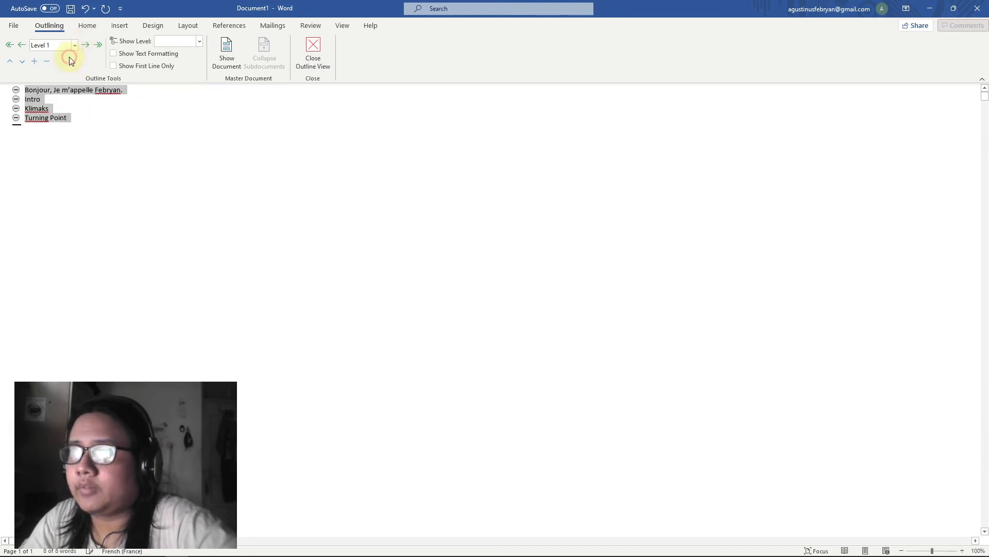
click(224, 59)
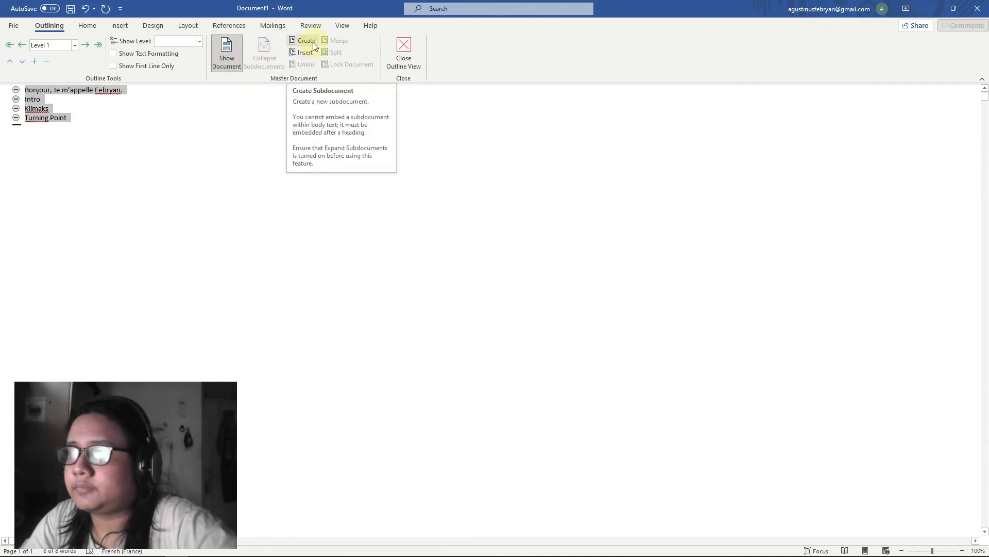
click(456, 52)
Delete the Intro, Klimaks and Turning Point lines so only the greeting remains
click(404, 51)
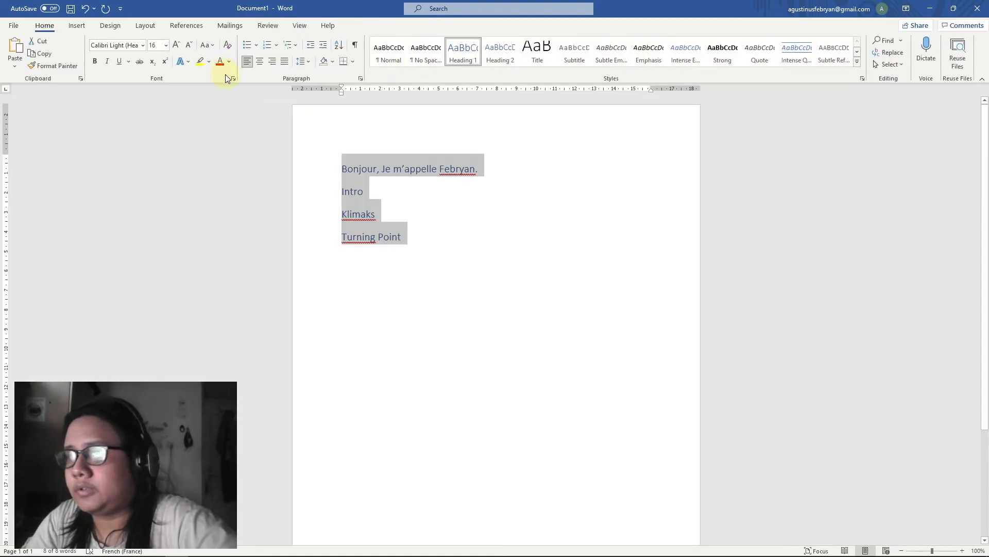
click(396, 212)
drag(408, 238, 338, 189)
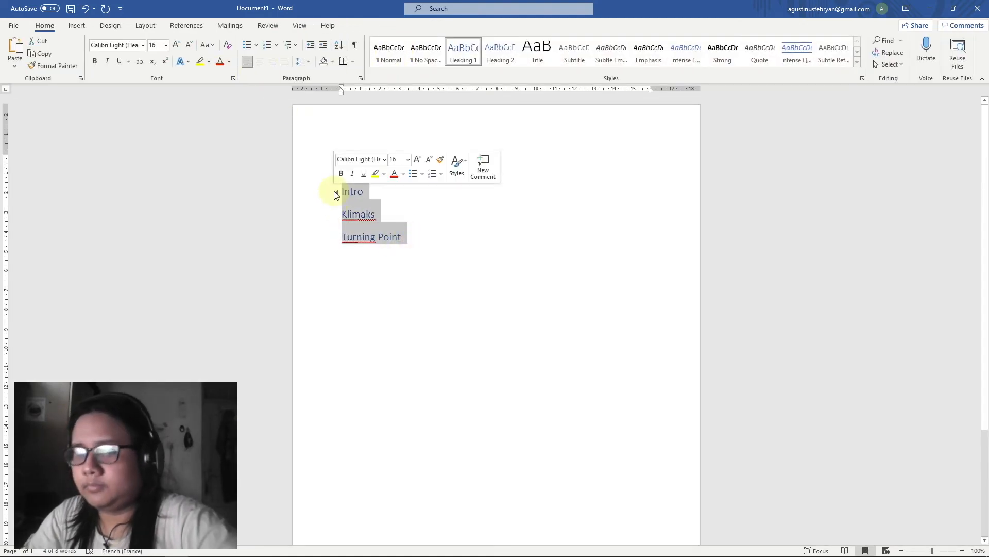
key(BackSpace)
key(BackSpace)
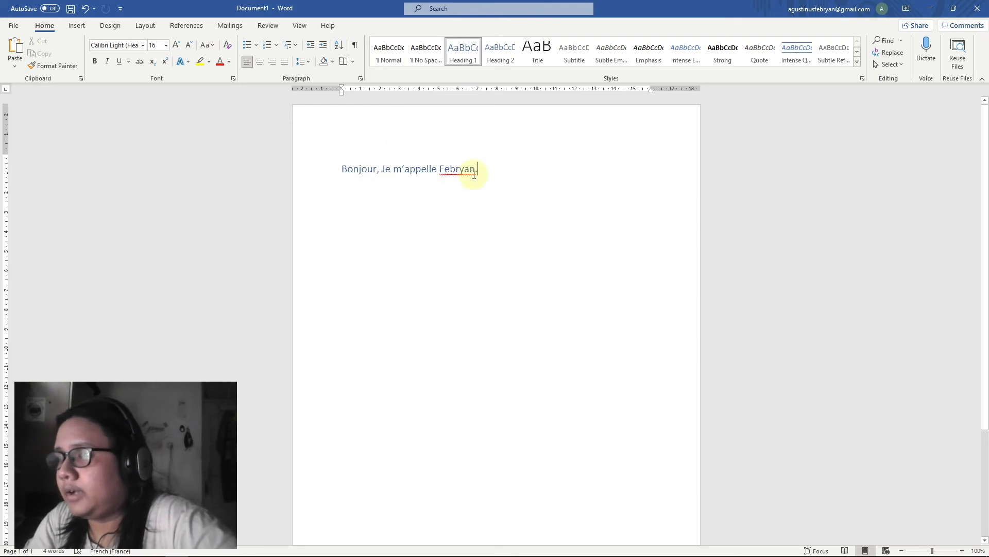
Switch the document to Draft view
click(299, 25)
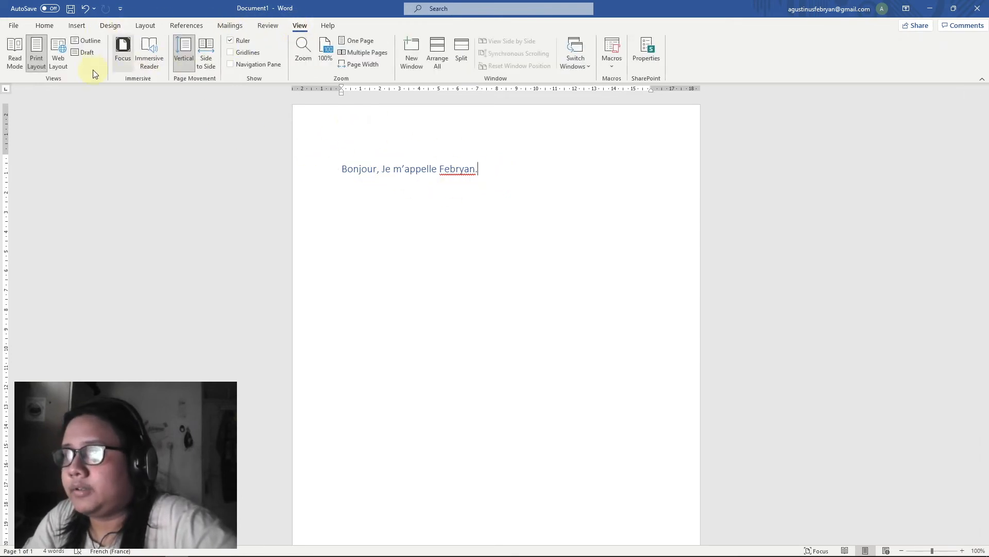
click(88, 52)
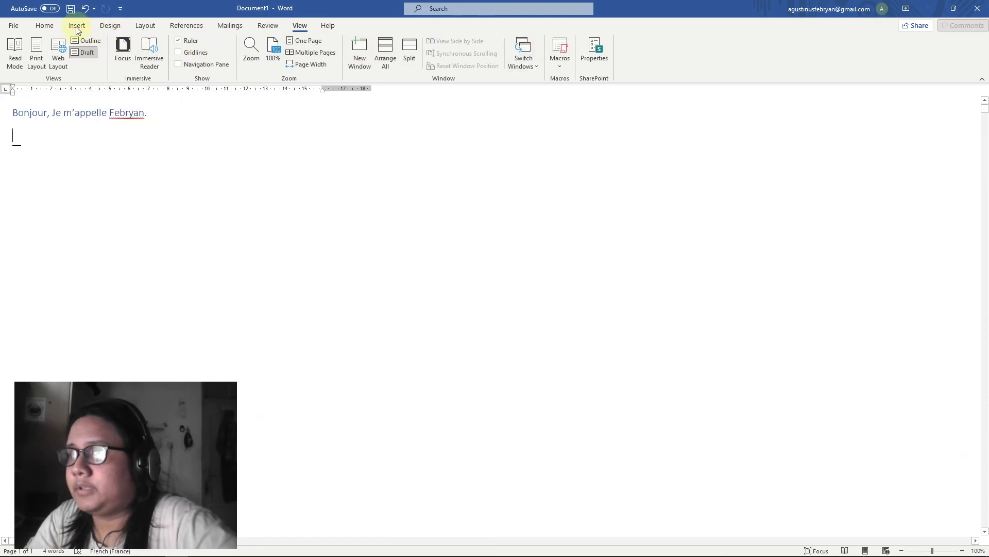
click(44, 26)
click(295, 28)
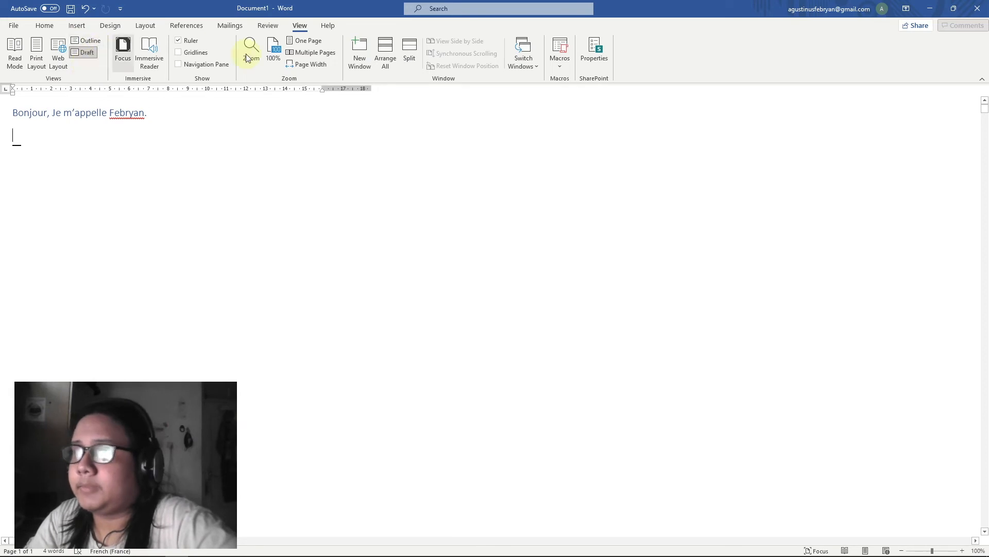
Return to Print Layout and select the greeting and the empty paragraph below it, then deselect
click(45, 50)
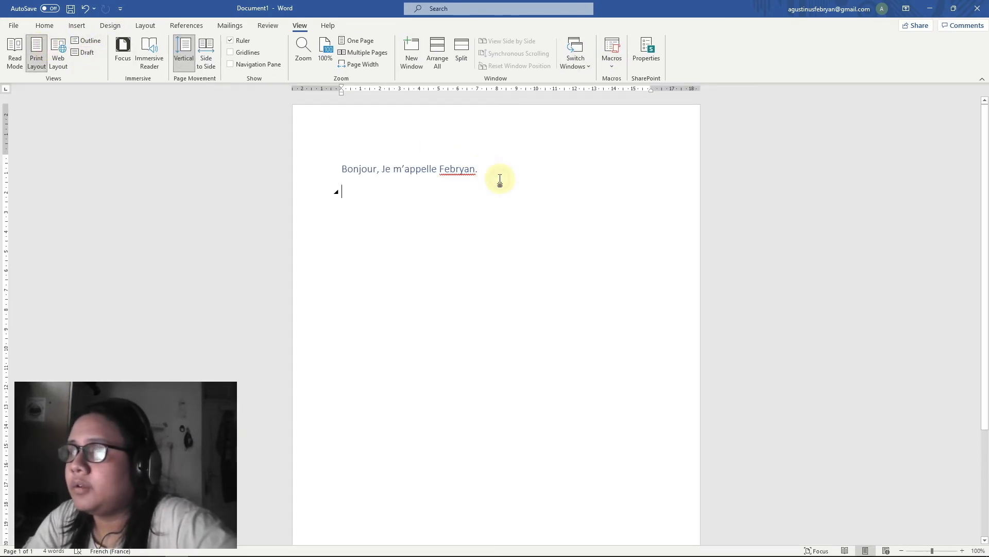
click(196, 110)
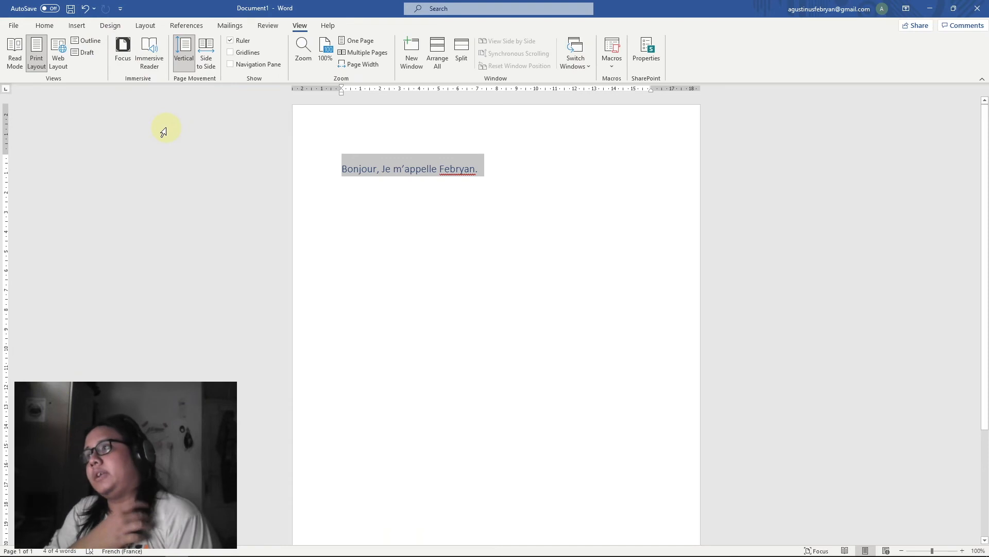
click(489, 157)
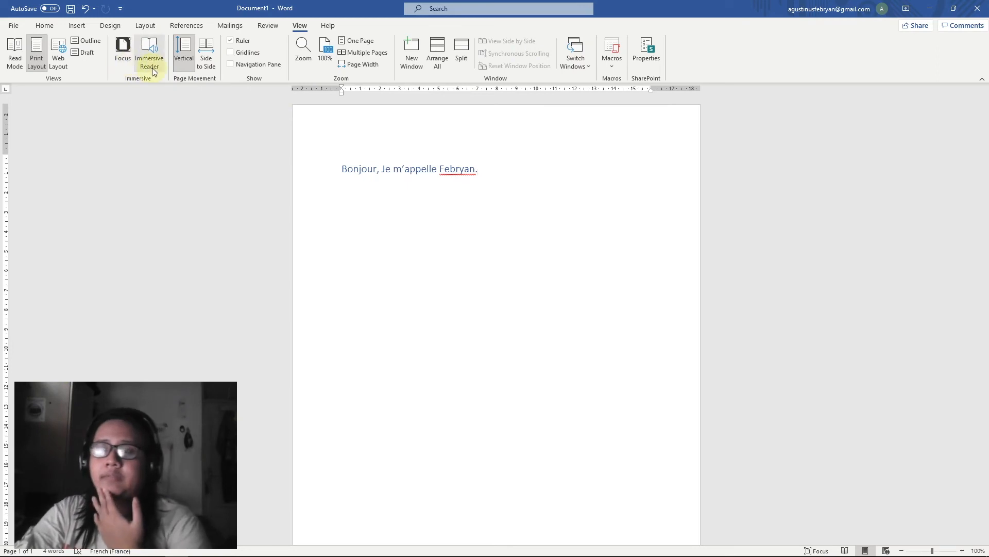
click(162, 160)
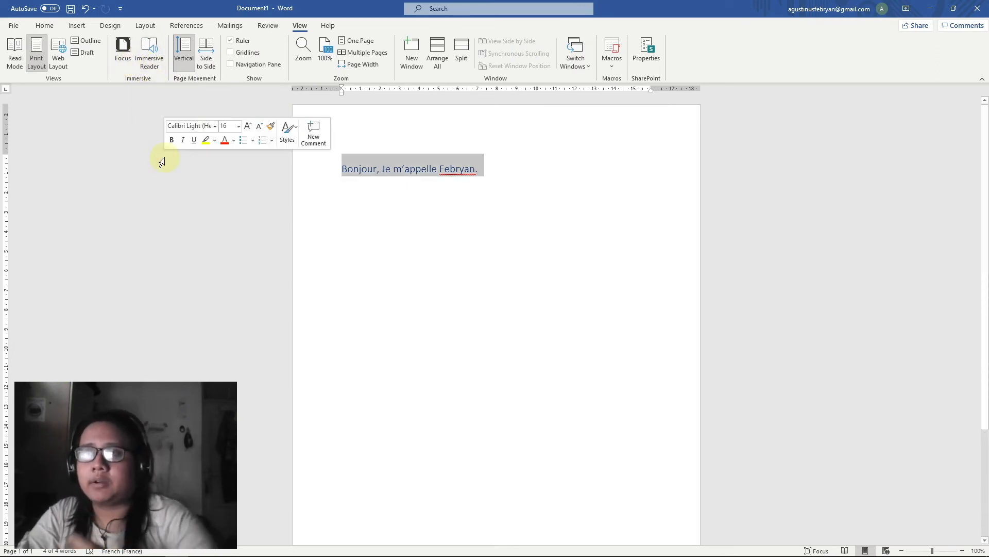
click(189, 186)
click(512, 165)
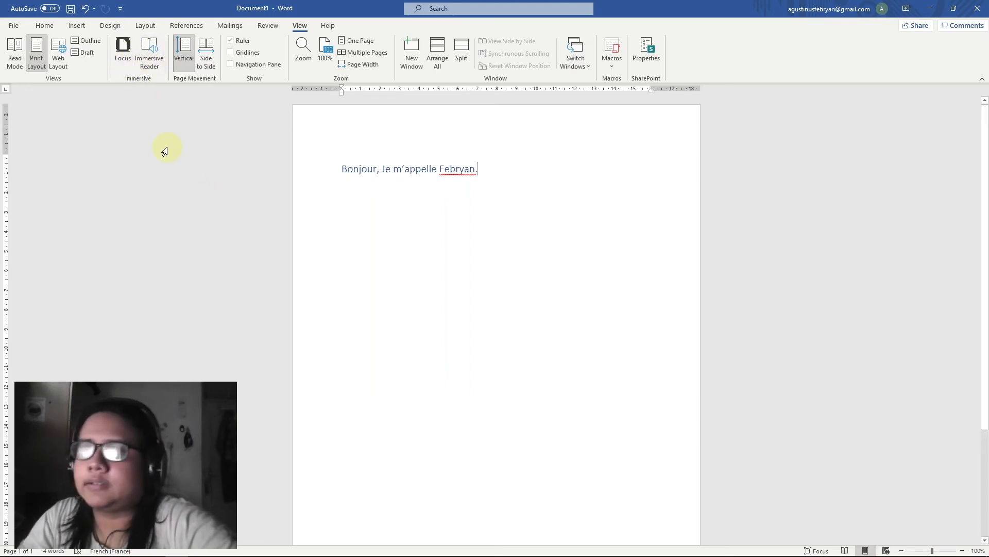
Enter Focus mode, then exit it and maximize the Word window
click(122, 52)
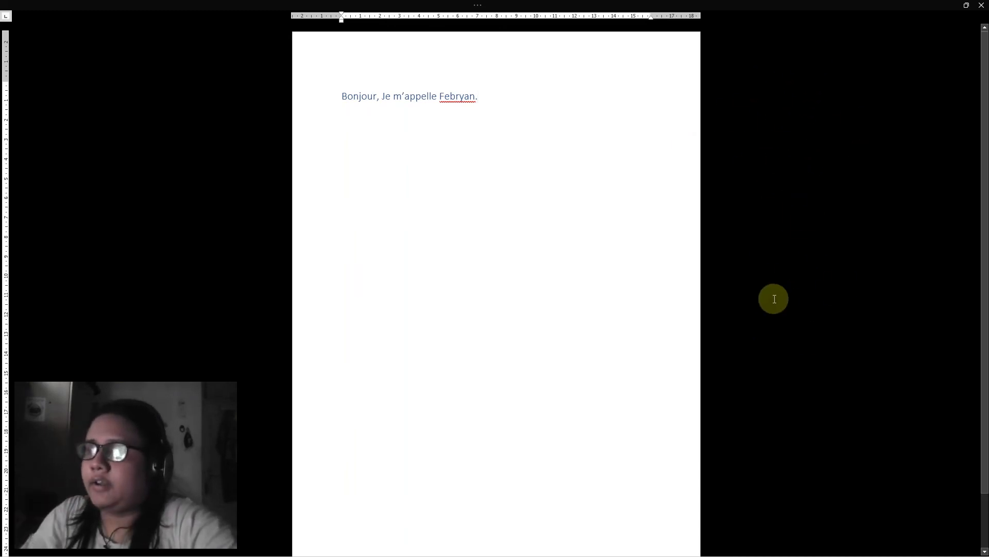
click(964, 15)
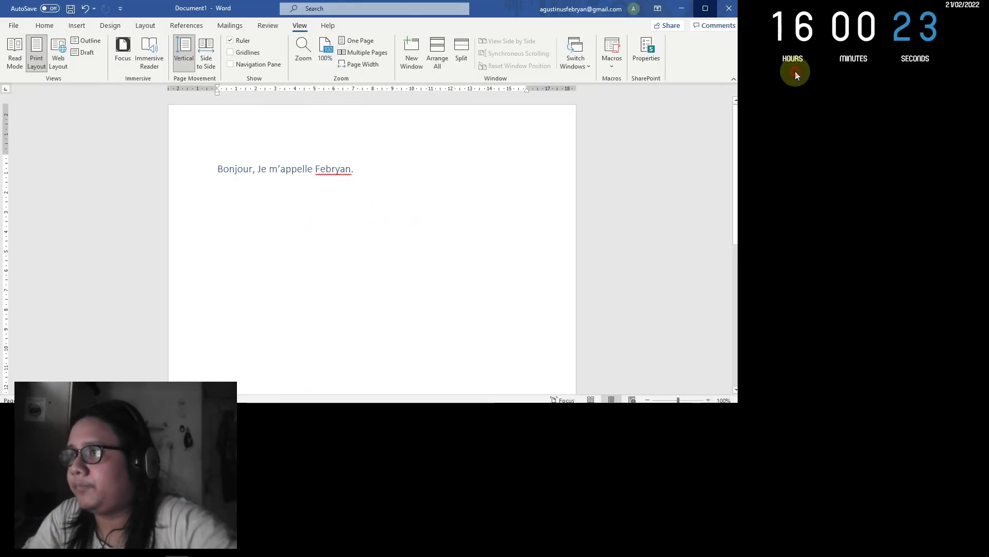
click(795, 71)
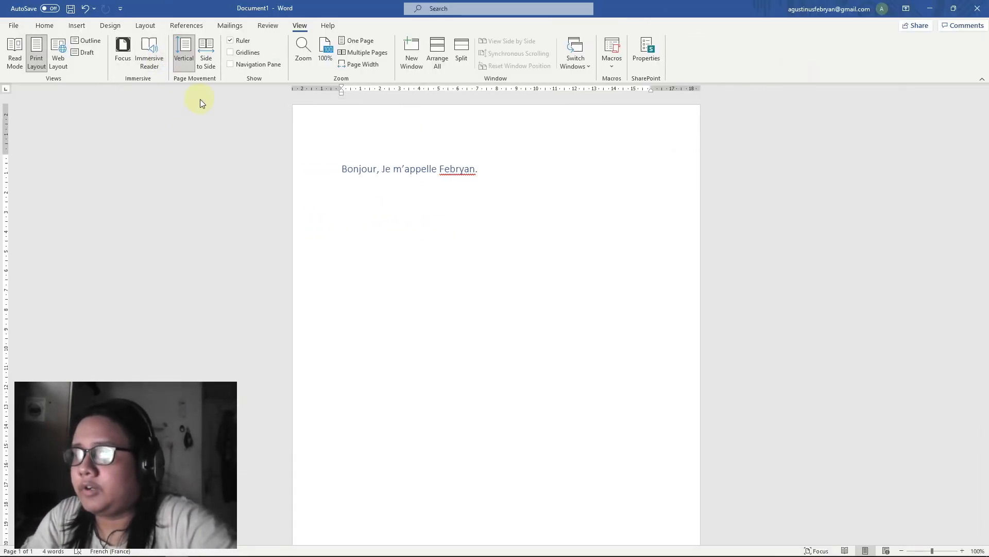
Open Immersive Reader, select the greeting sentence and have it read aloud
click(155, 56)
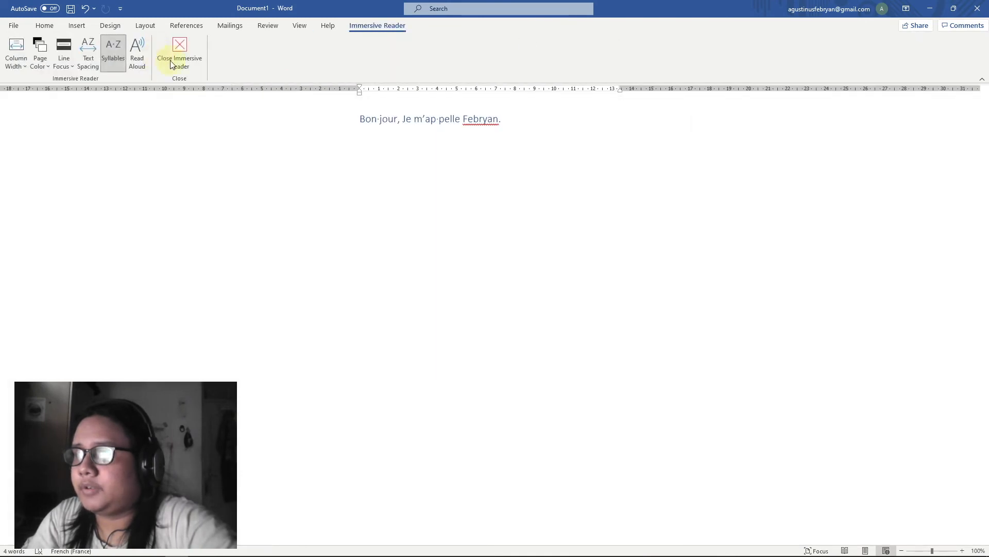
drag(509, 123, 356, 119)
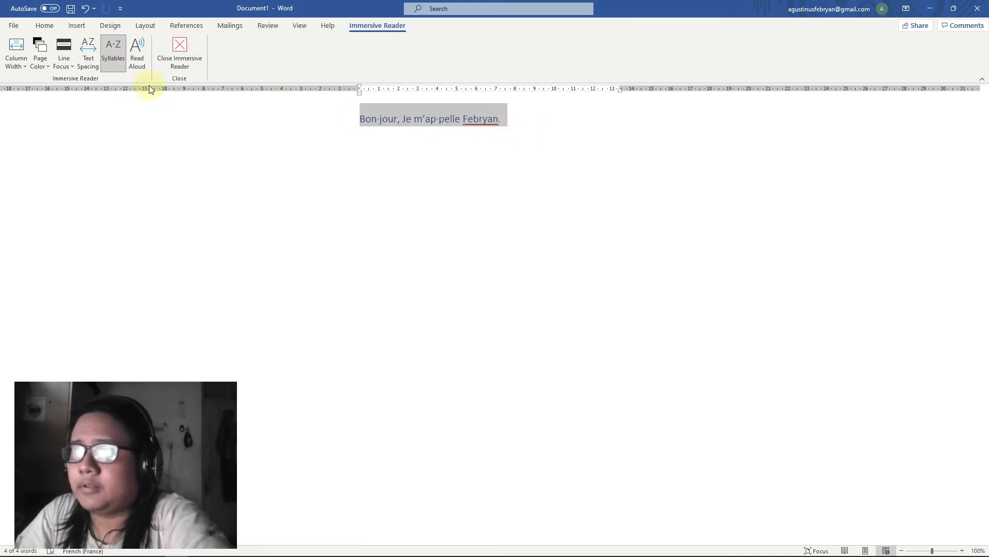
click(138, 52)
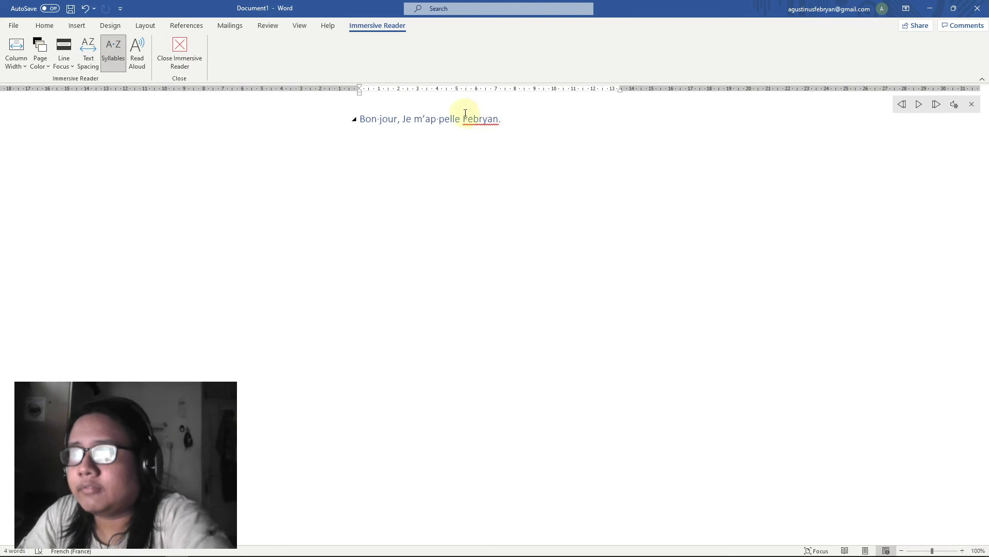
Toggle syllable breaks off and wider letter spacing on and back off
click(119, 58)
click(121, 59)
click(122, 59)
click(122, 59)
click(122, 59)
click(88, 60)
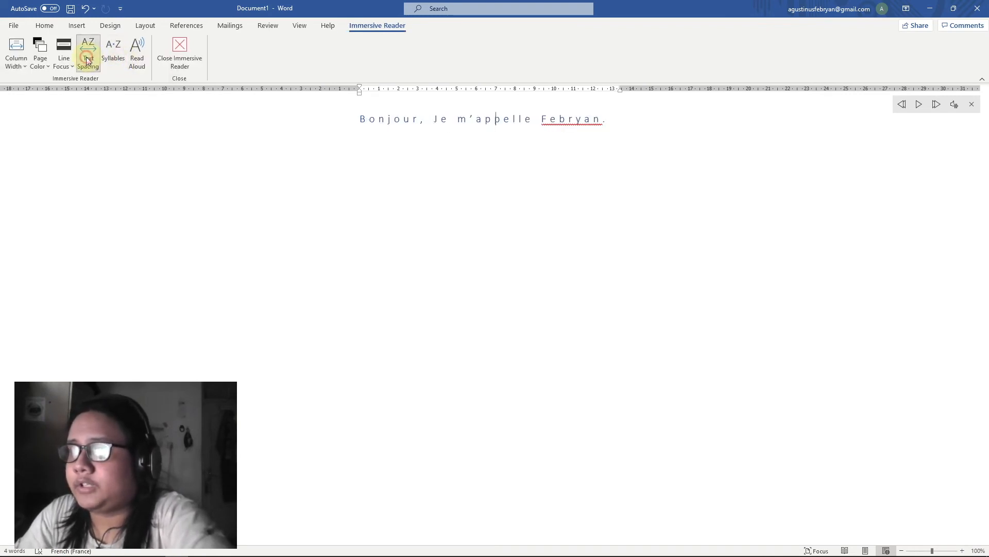
click(87, 61)
Cycle Line Focus through one, three and five lines, turn it off, and set a tan page colour
click(70, 68)
click(88, 111)
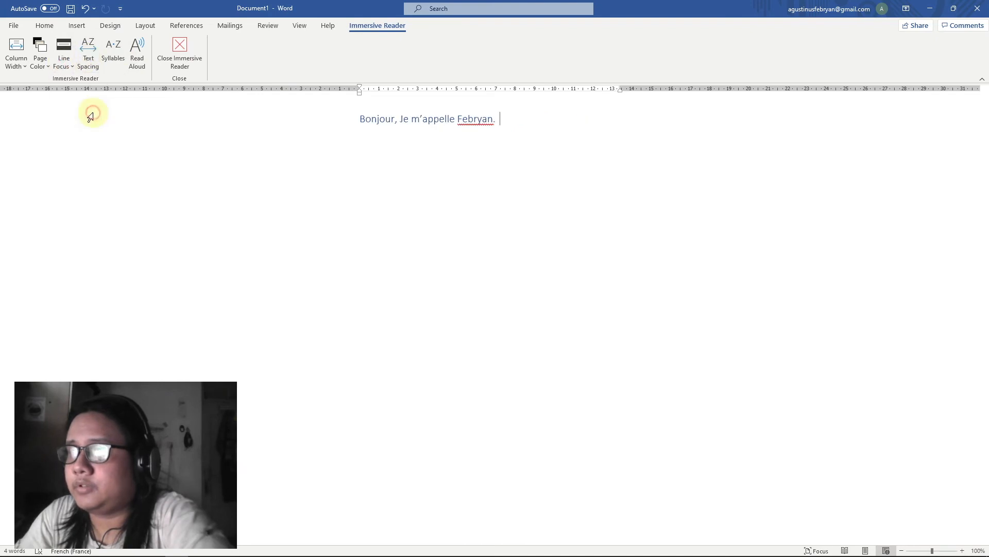
click(67, 62)
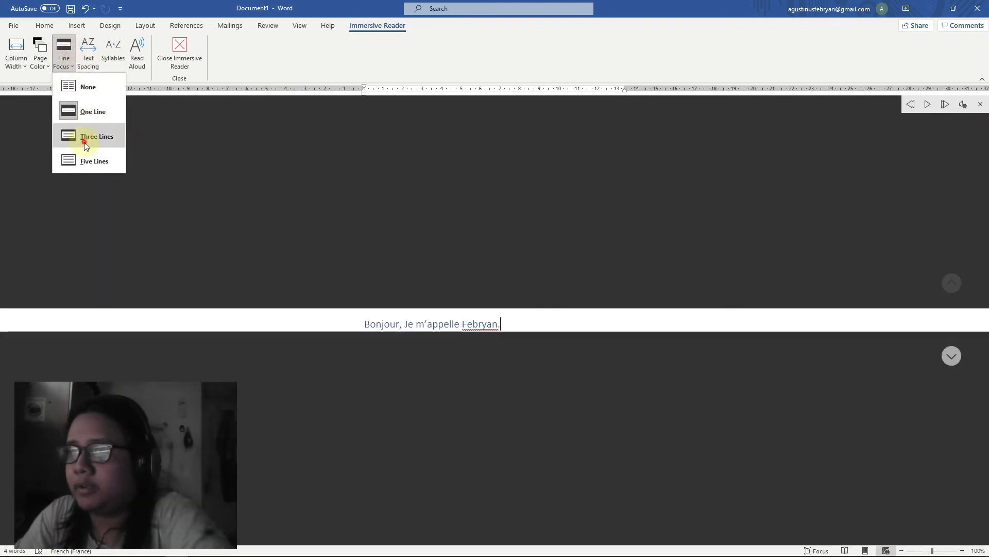
click(81, 136)
click(65, 64)
click(85, 161)
click(66, 66)
click(87, 87)
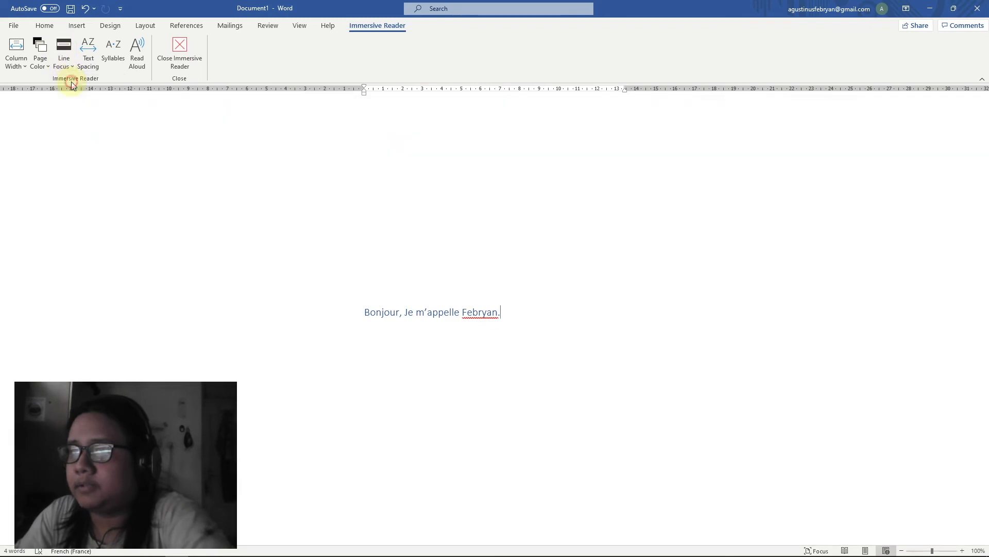
click(45, 64)
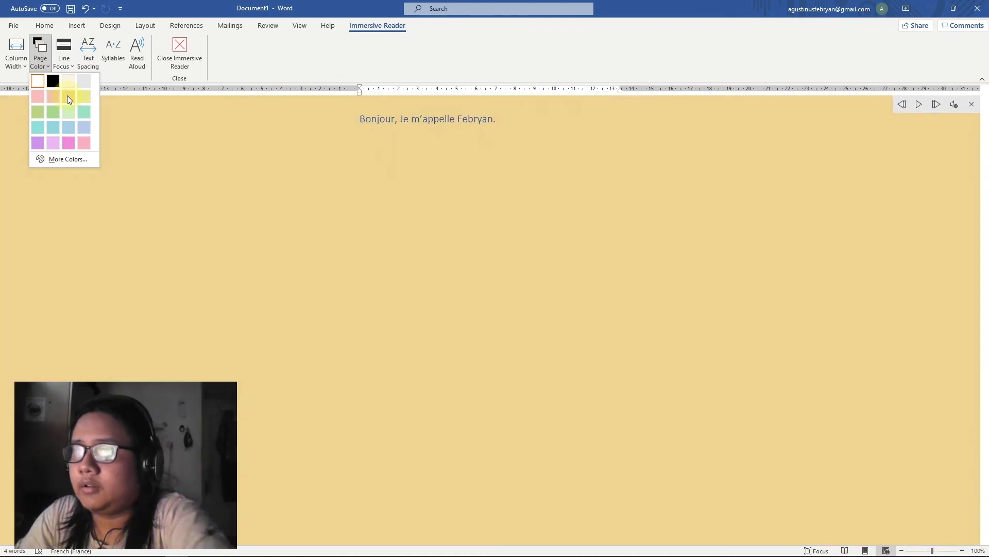
click(68, 97)
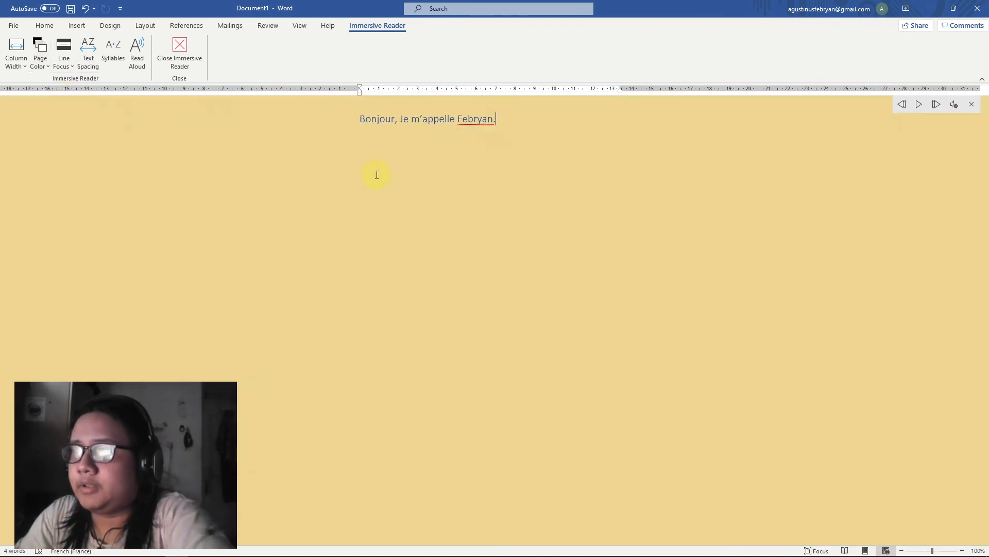
Cycle column width through very narrow, narrow, moderate, wide and very narrow, then close Immersive Reader
click(12, 60)
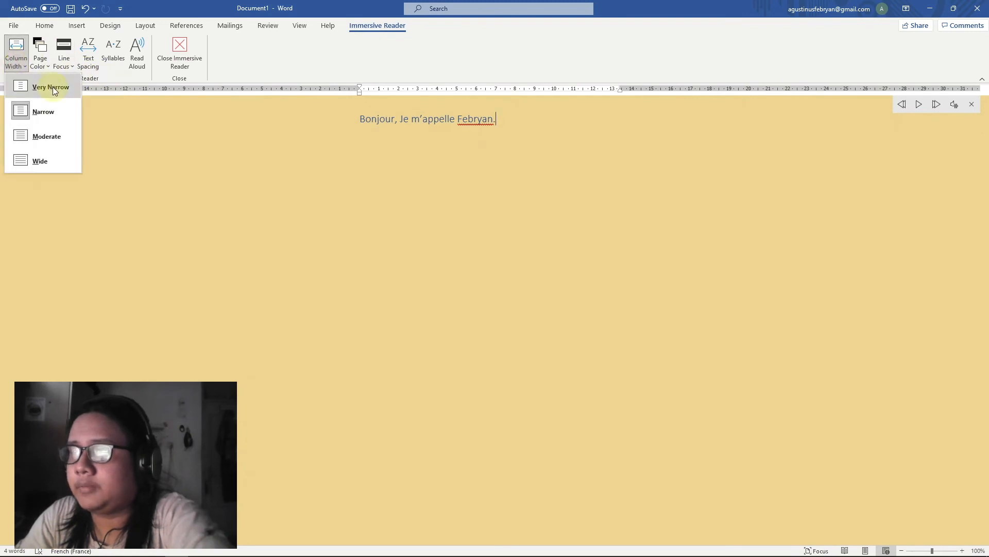
click(52, 86)
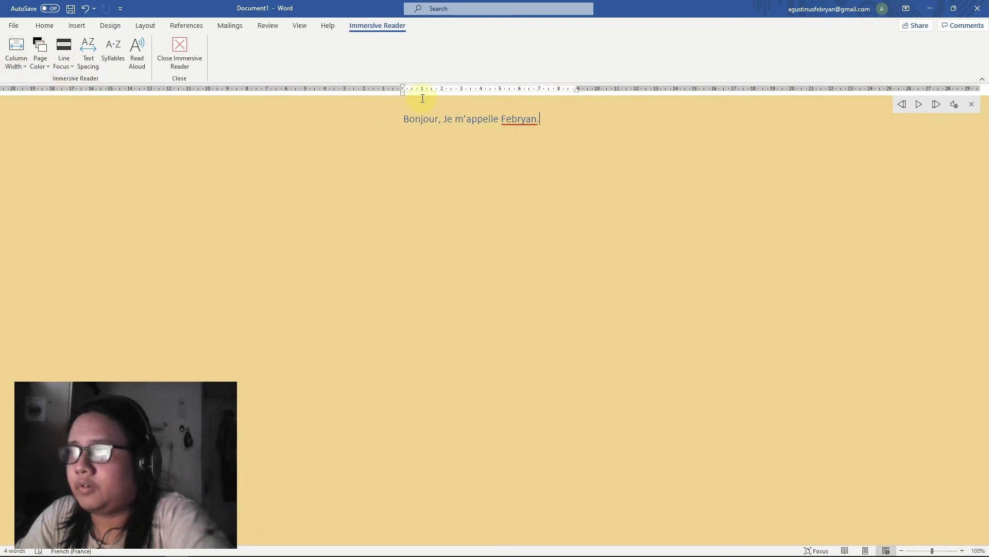
click(16, 52)
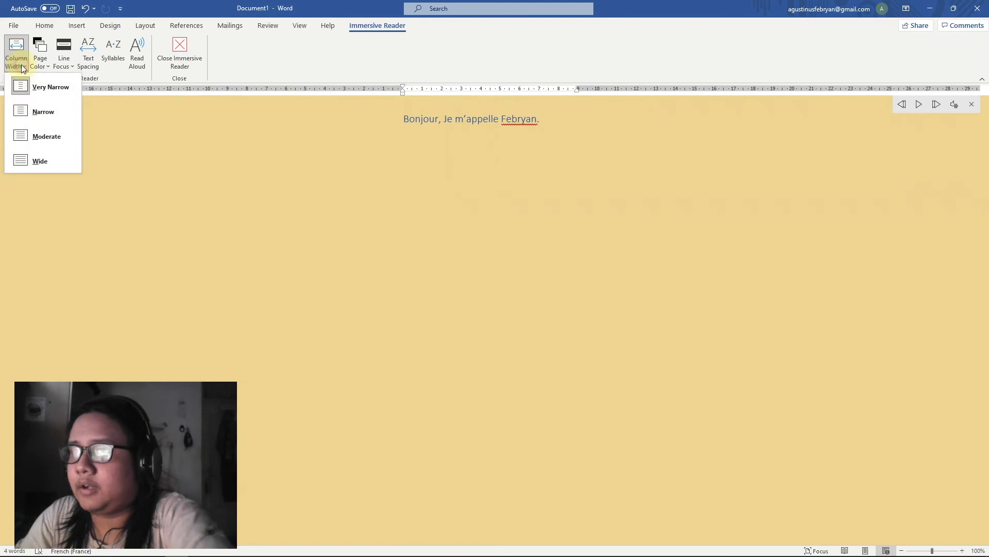
click(37, 116)
click(16, 54)
click(26, 135)
click(18, 62)
click(33, 157)
click(16, 55)
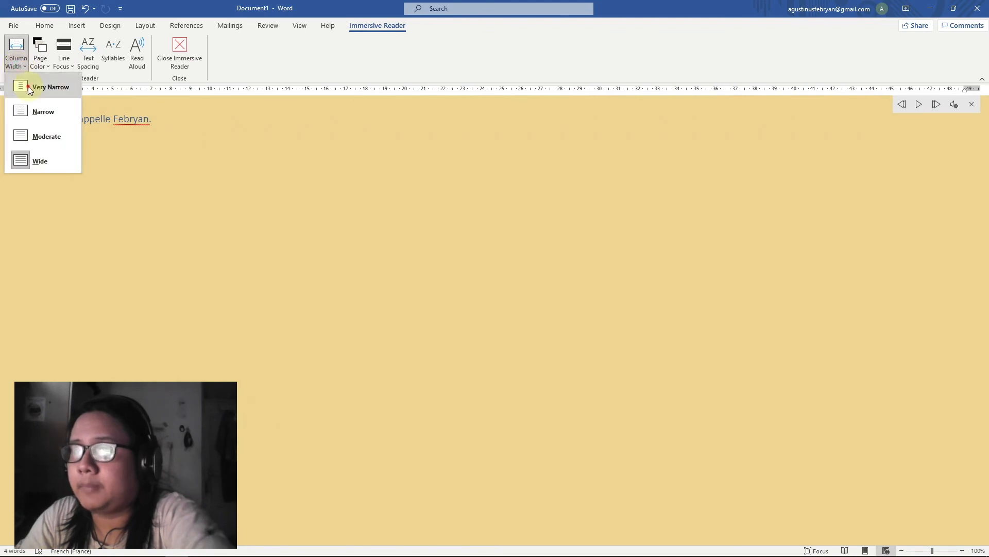
click(28, 85)
click(183, 52)
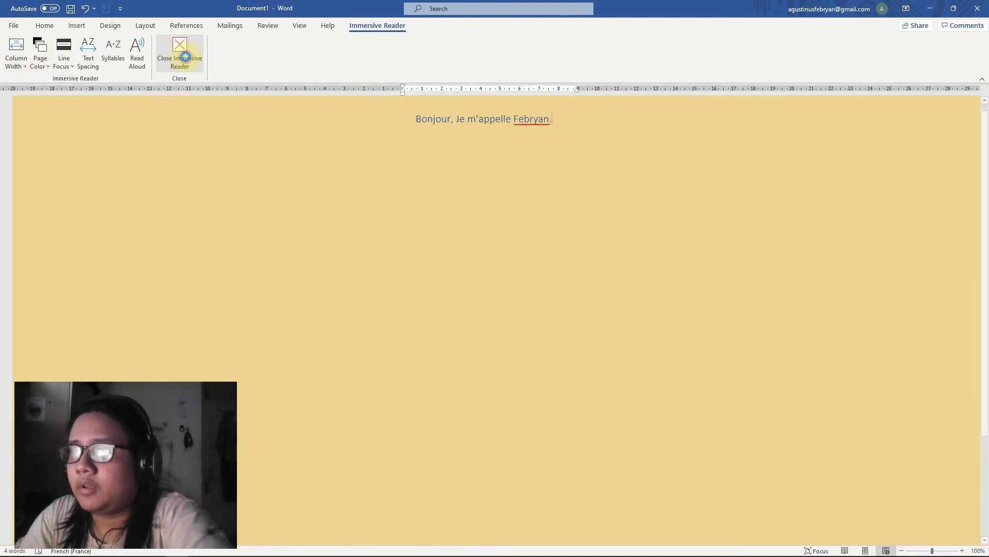
Open the View tab with the French letter 'Objet: demande de stage' displayed
click(297, 27)
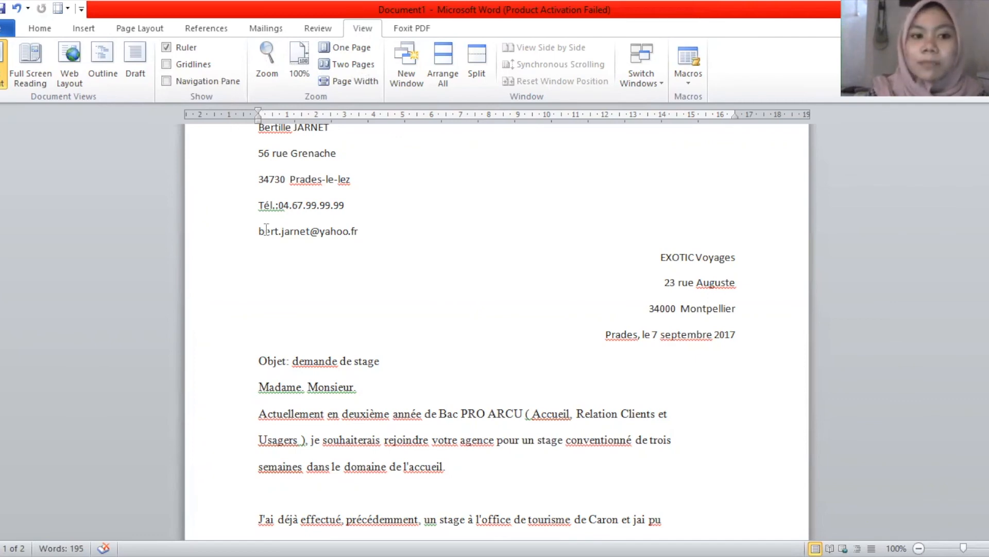
Scroll to the top of the letter and drag the ruler's indent marker slightly left
scroll(266, 230, up, 3)
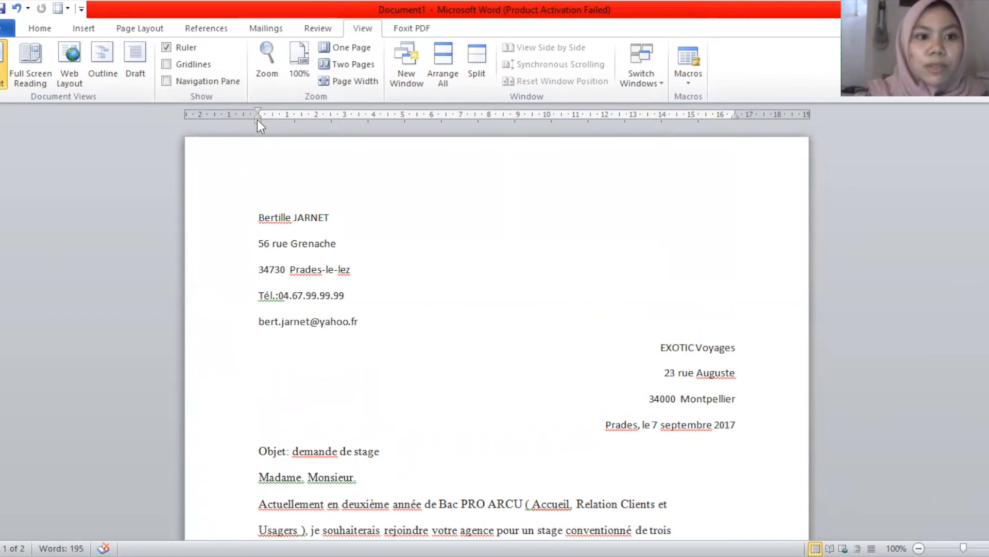
drag(259, 118, 248, 119)
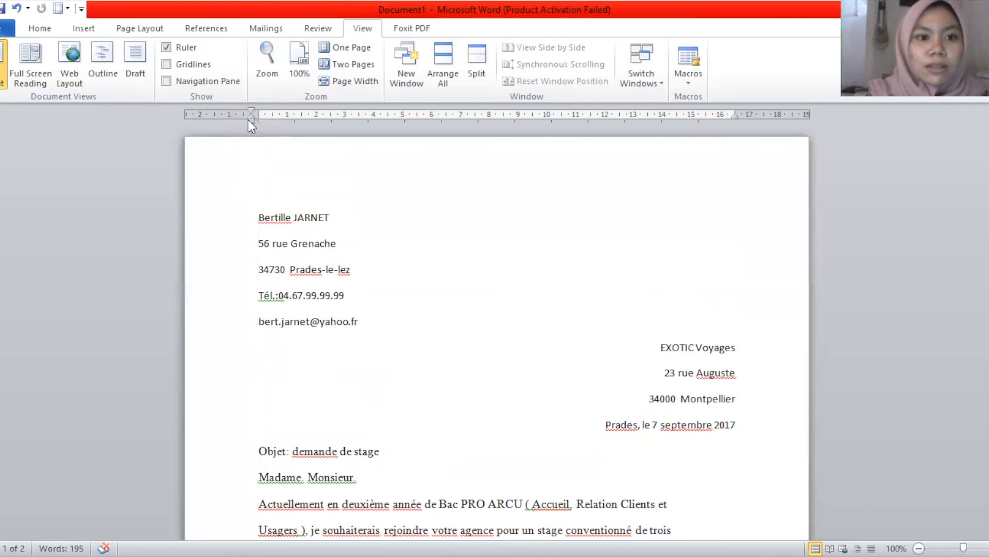
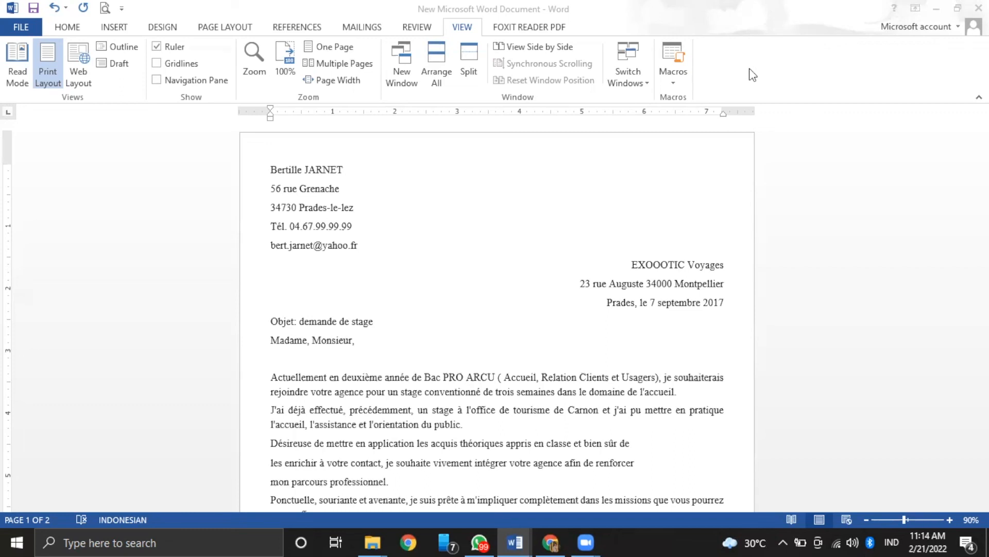
Open a second window of the cover letter and tile all open windows with Arrange All
click(405, 68)
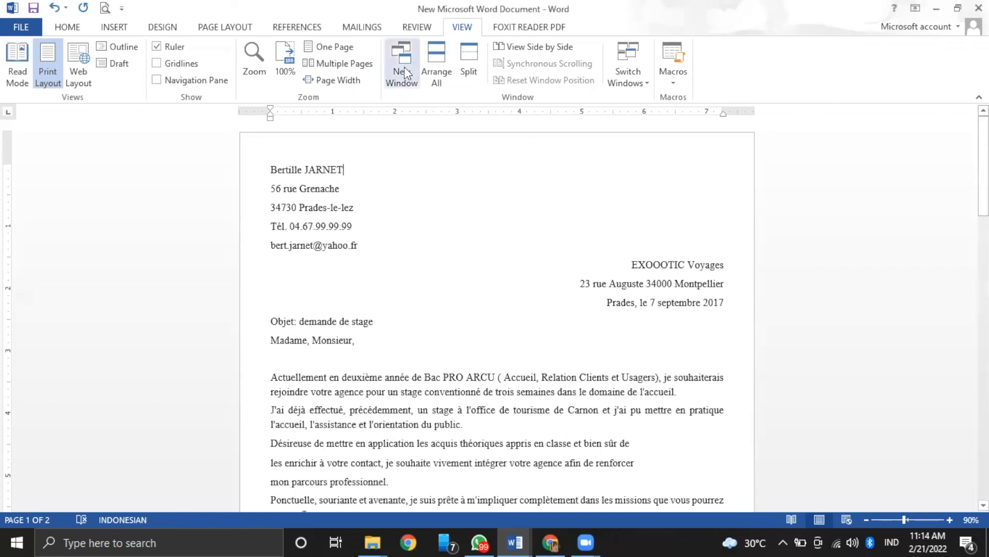
click(405, 72)
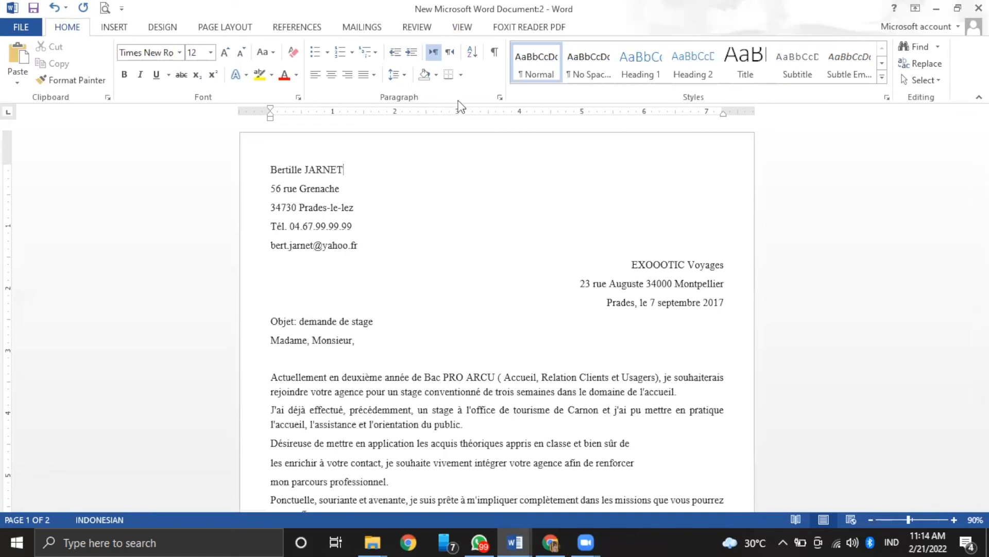
click(468, 34)
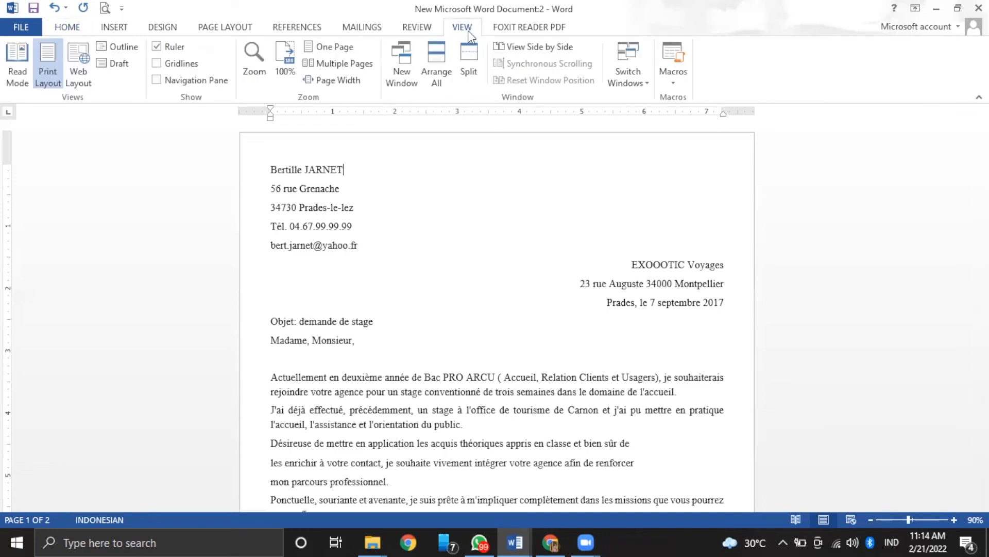
click(444, 53)
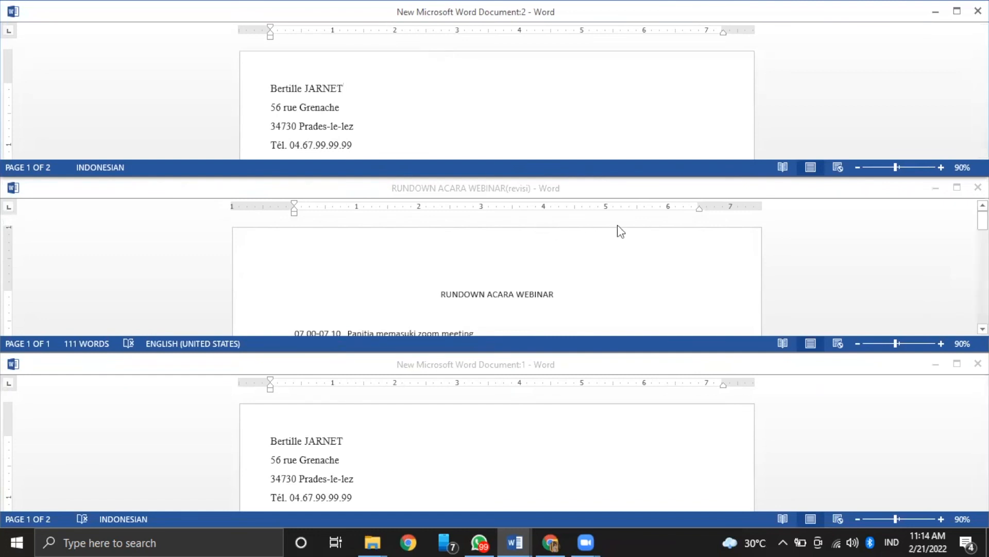
Maximize the first cover letter window, split it into two panes, then remove the split
click(957, 364)
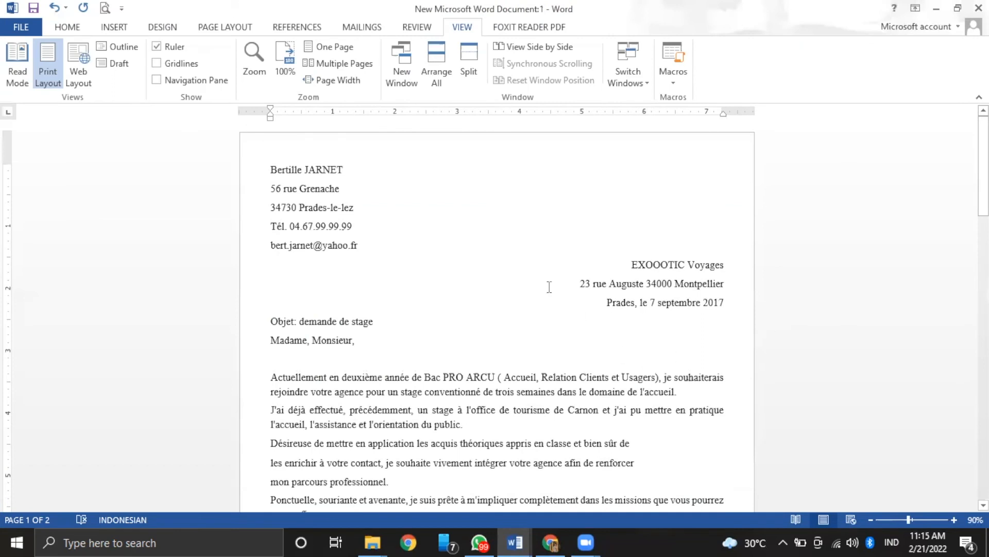
click(465, 70)
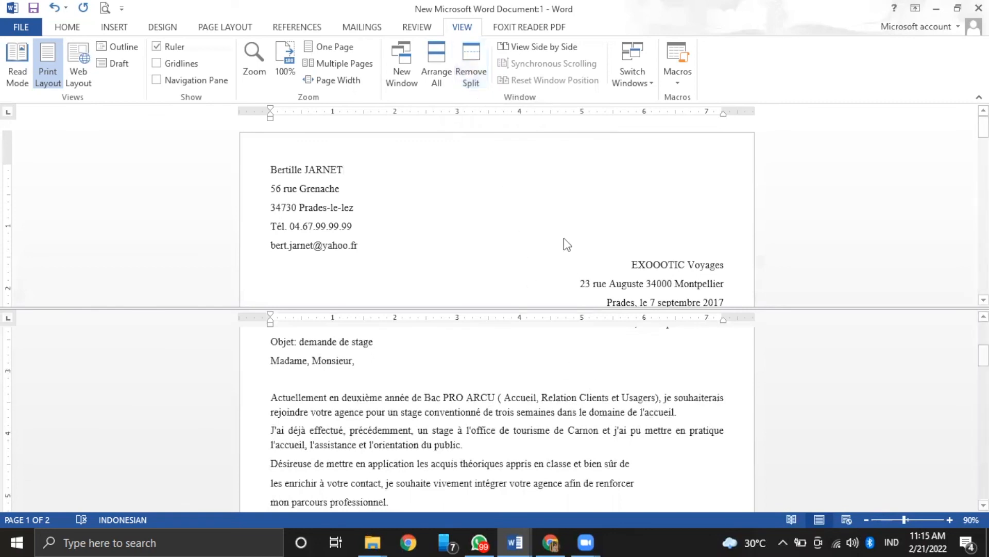
click(471, 78)
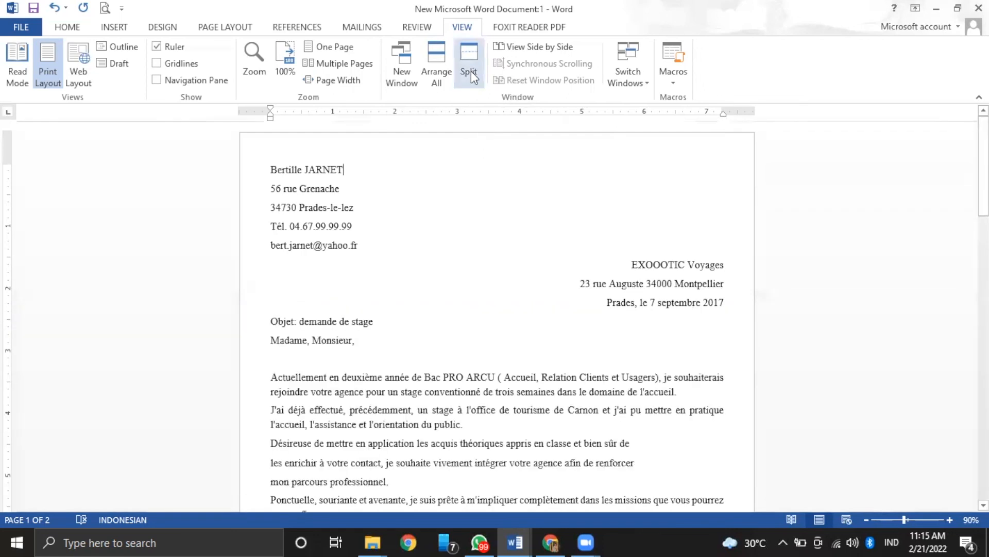
View the cover letter side by side with Document:2, widen the left window and maximize it
click(532, 52)
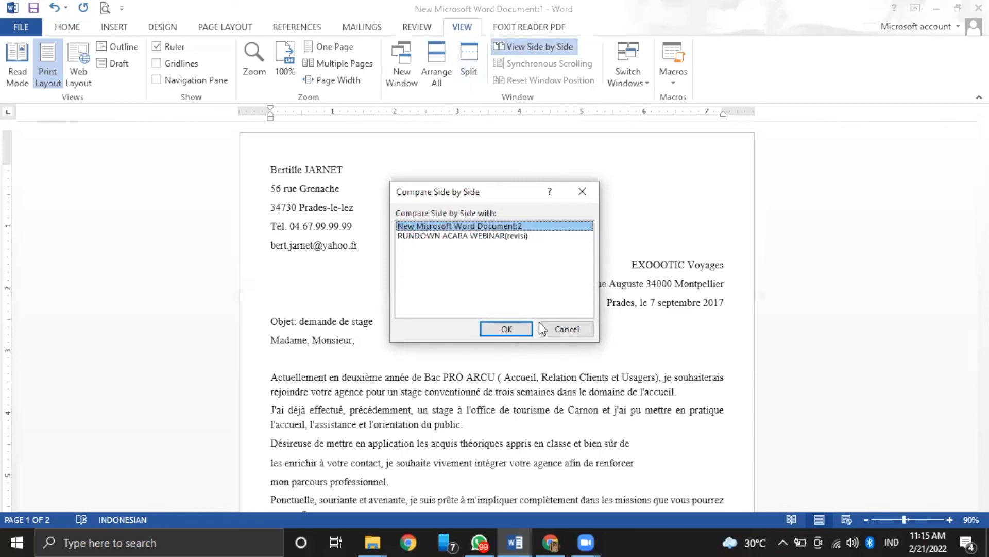
click(528, 332)
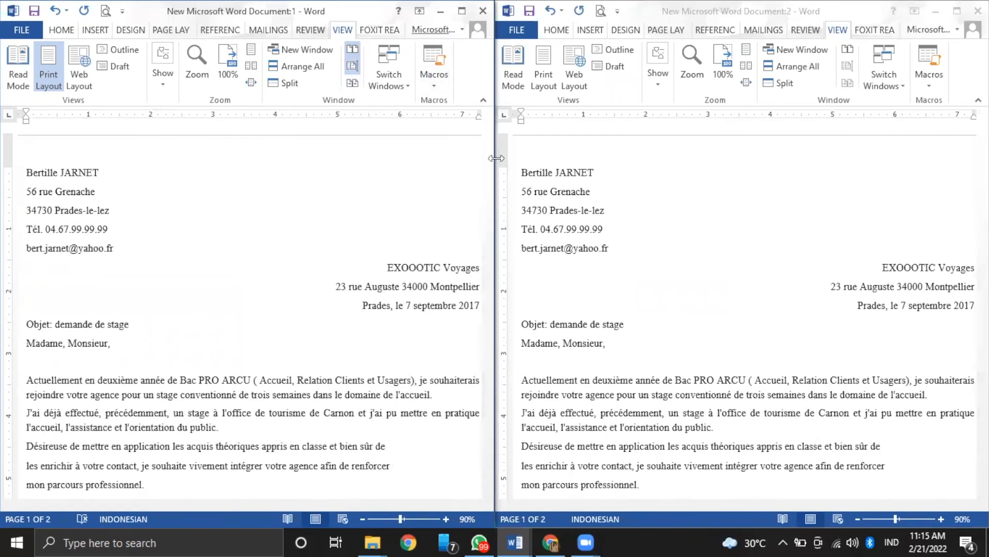
drag(496, 158, 673, 159)
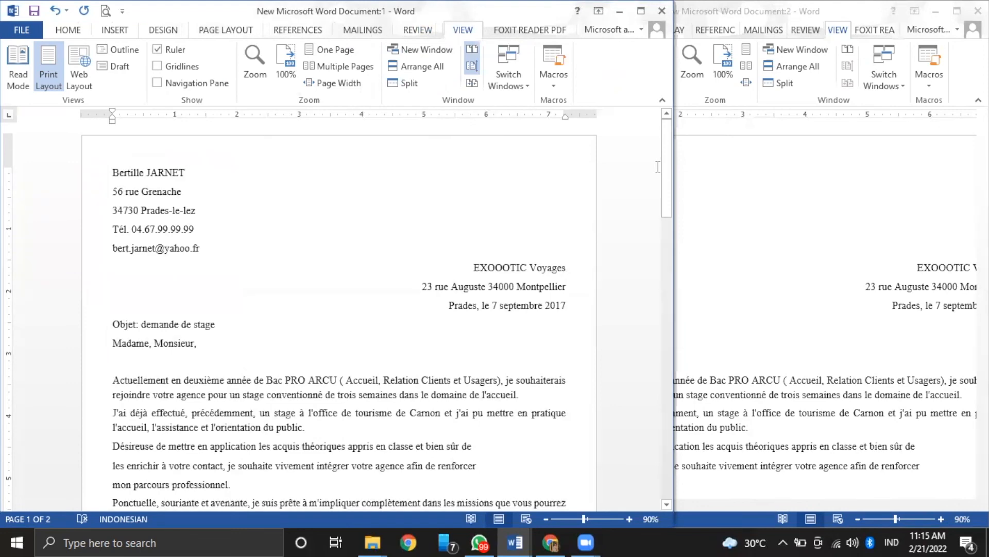
click(641, 11)
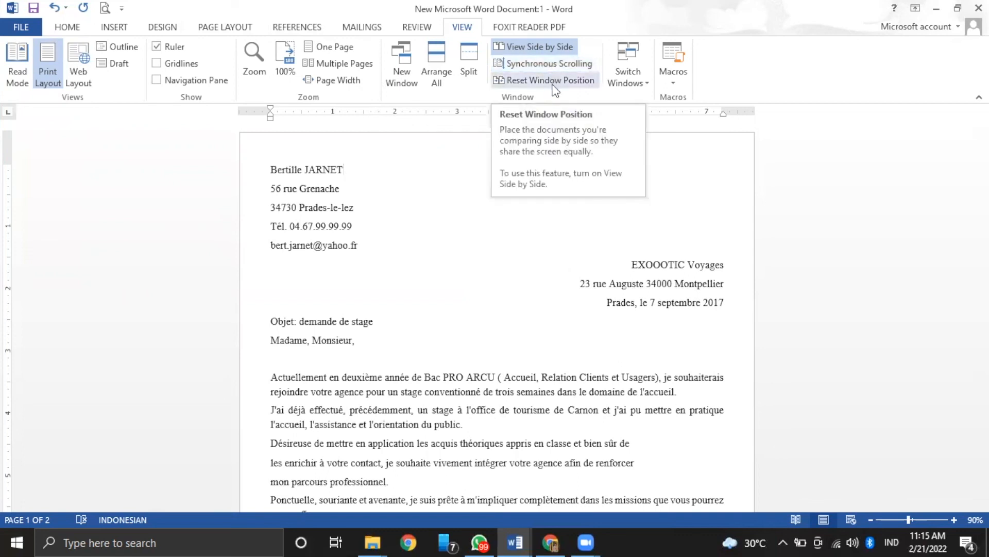
Reset the side-by-side window position, then widen and maximize the left window again
click(555, 90)
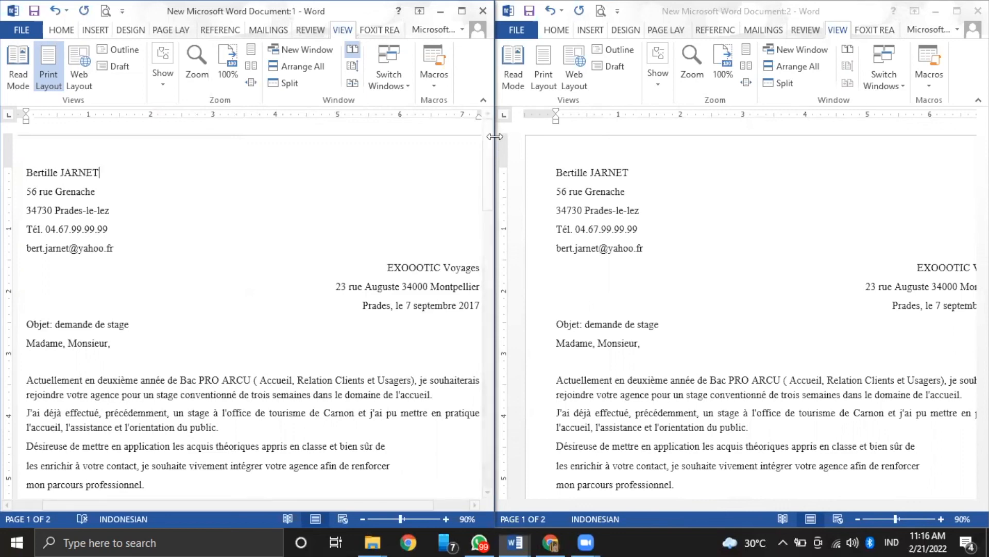
drag(494, 136, 751, 136)
click(717, 10)
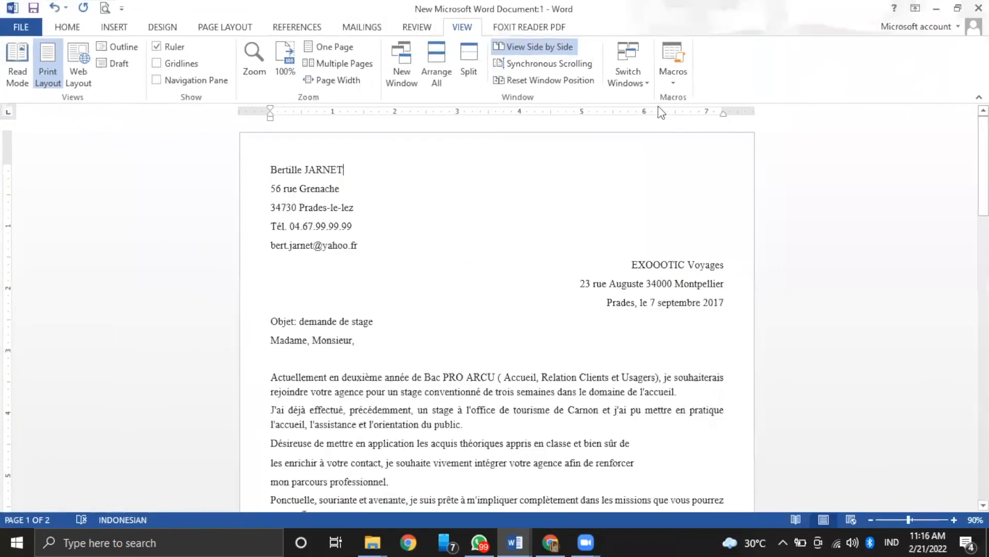
Switch to the RUNDOWN ACARA WEBINAR(revisi) document and maximize it
click(632, 71)
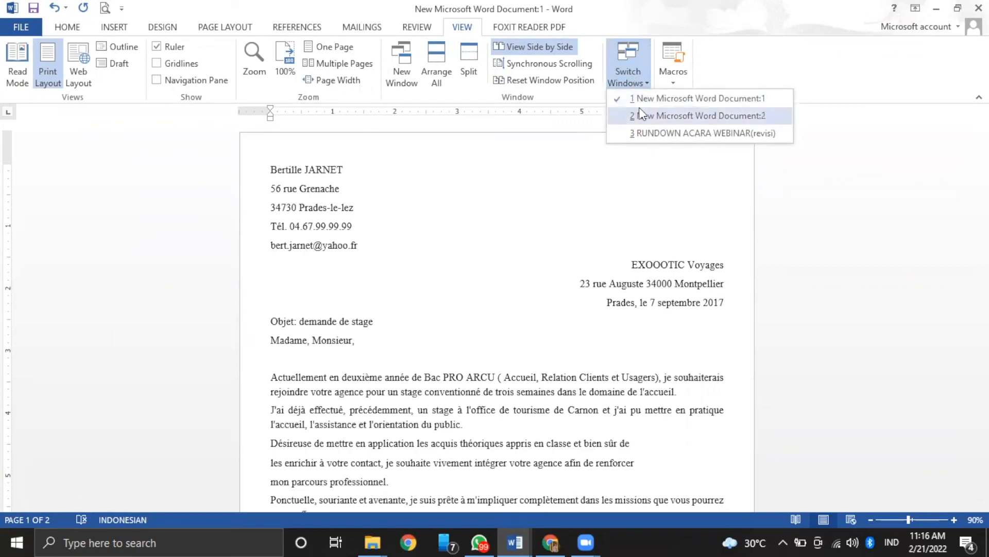
click(646, 132)
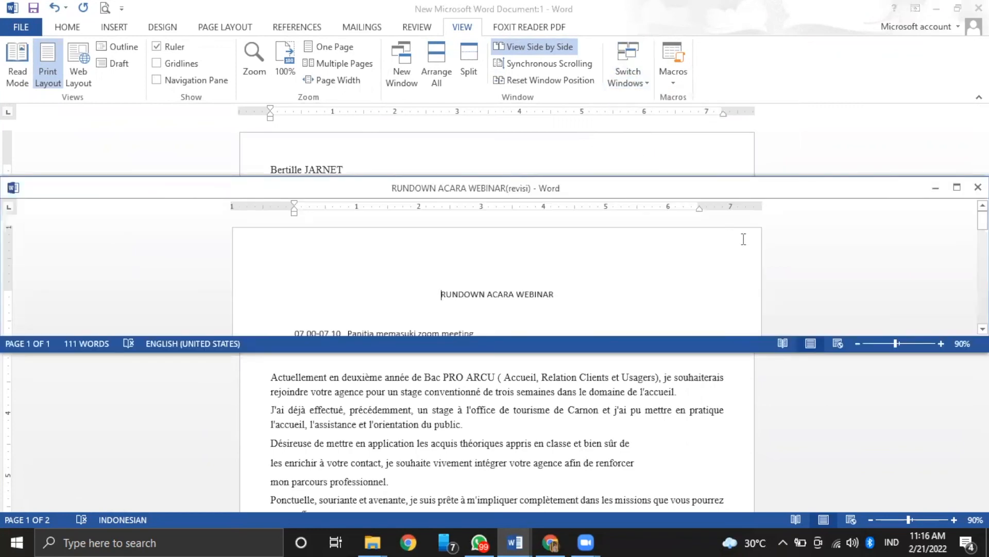
click(957, 187)
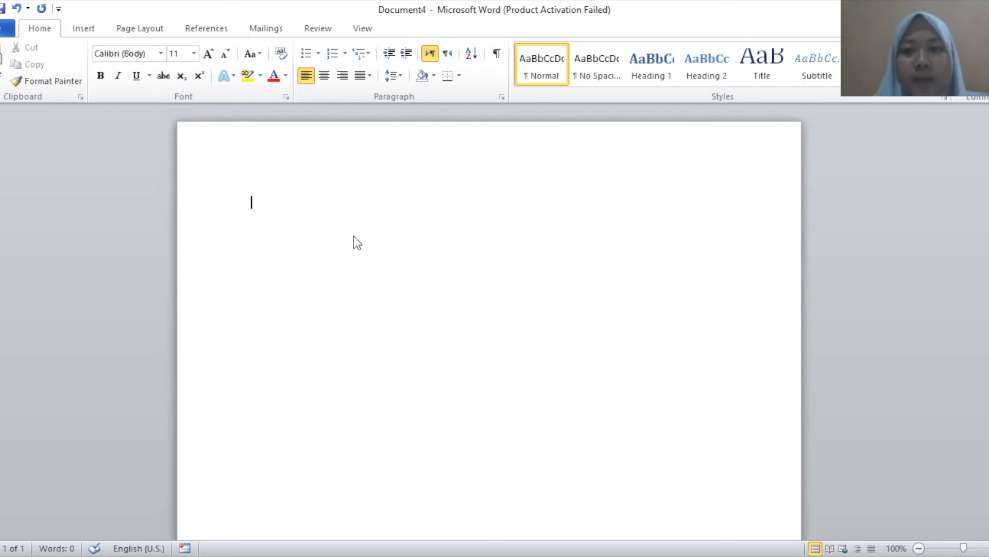
Record a new macro, Macro4, in Normal.dotm with Ctrl+V assigned as its shortcut
click(366, 34)
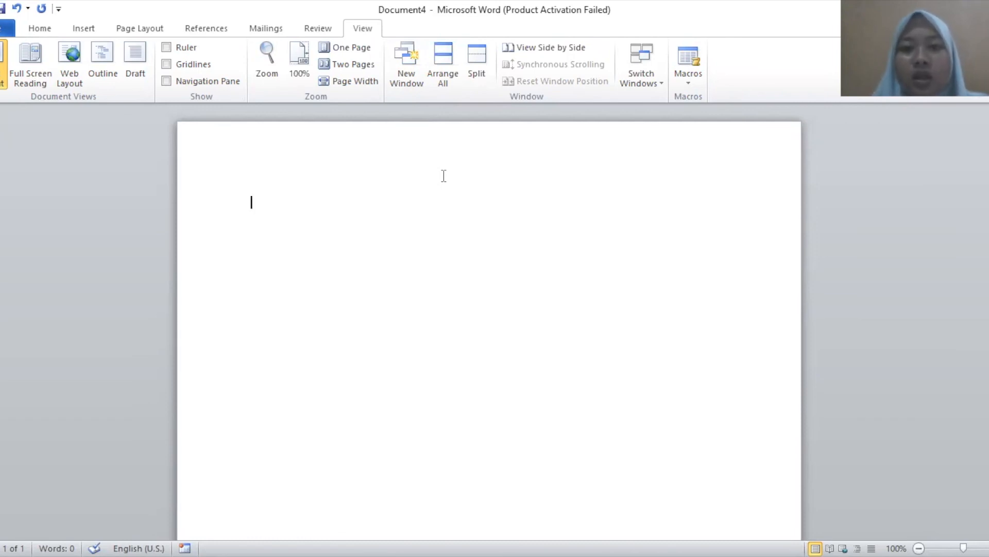
click(691, 86)
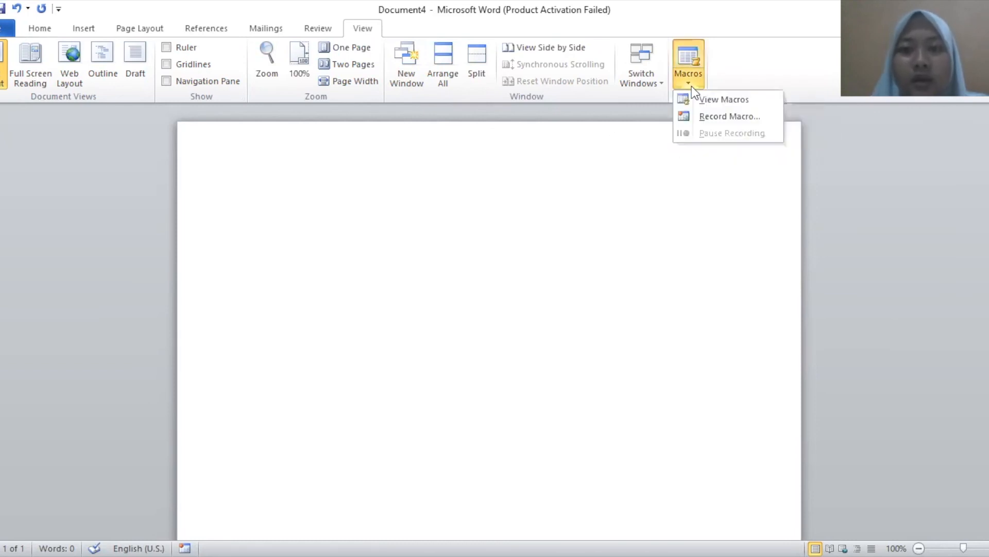
click(709, 116)
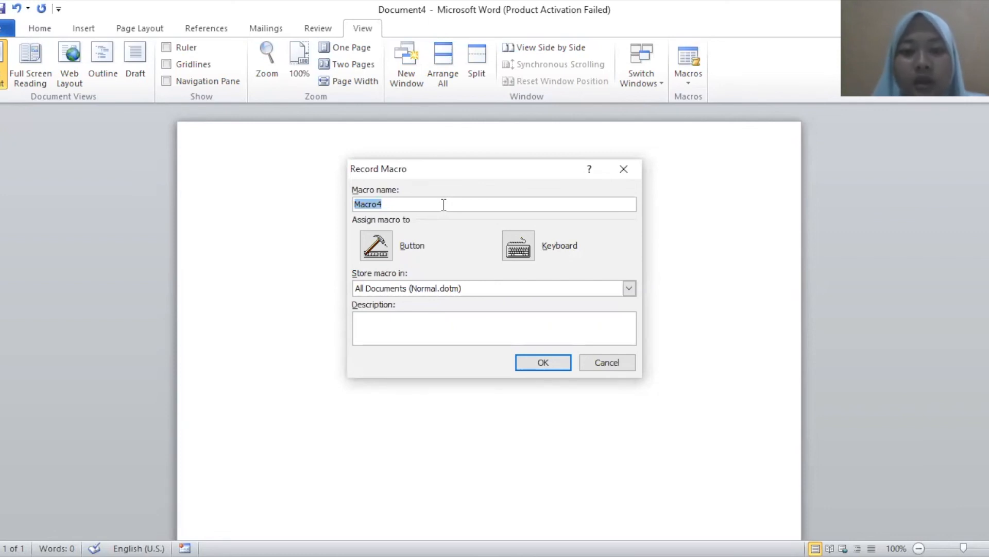
click(512, 251)
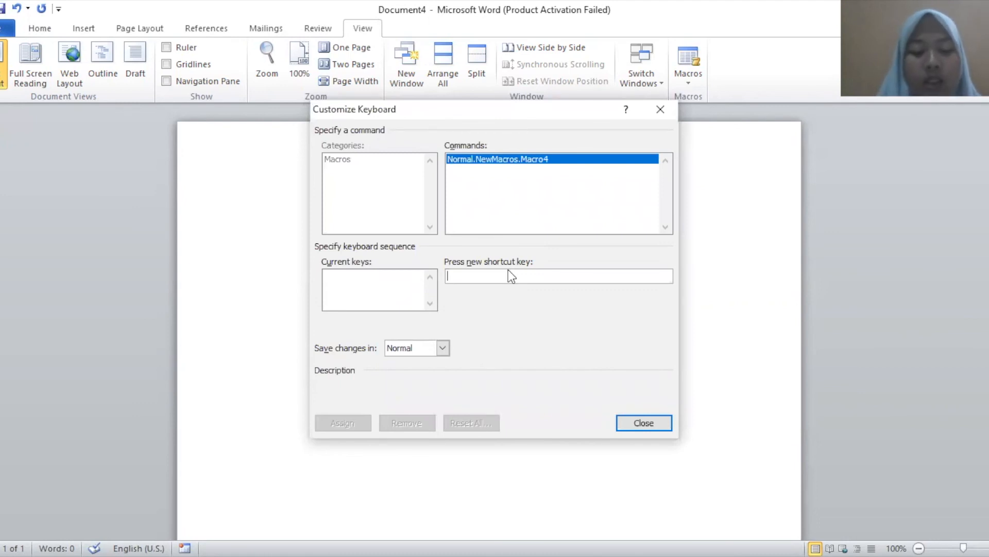
key(ctrl+v)
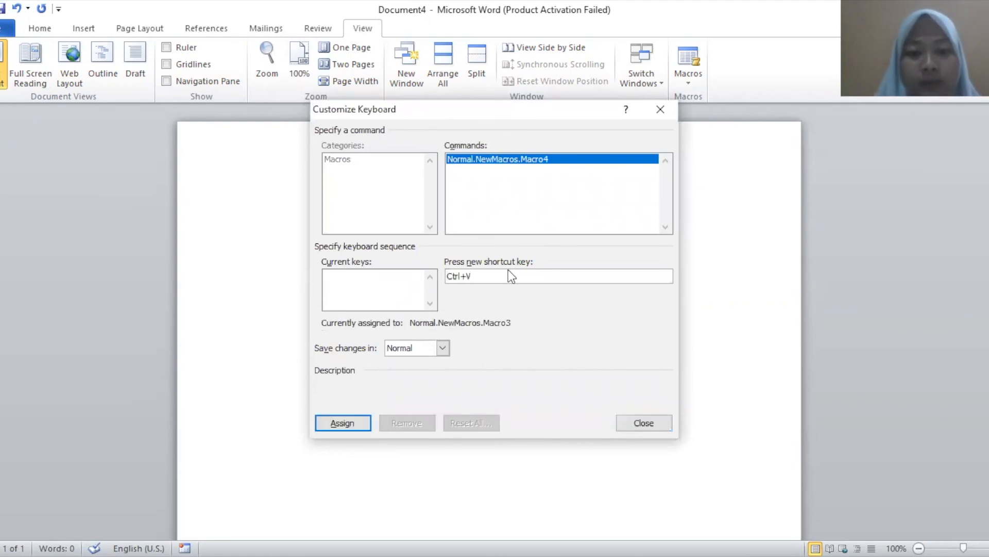
click(354, 421)
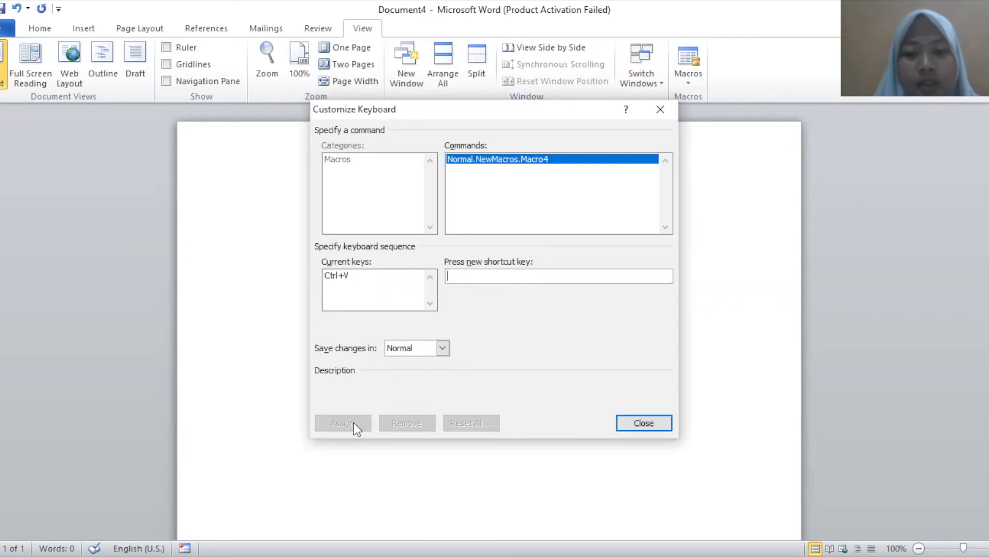
click(635, 423)
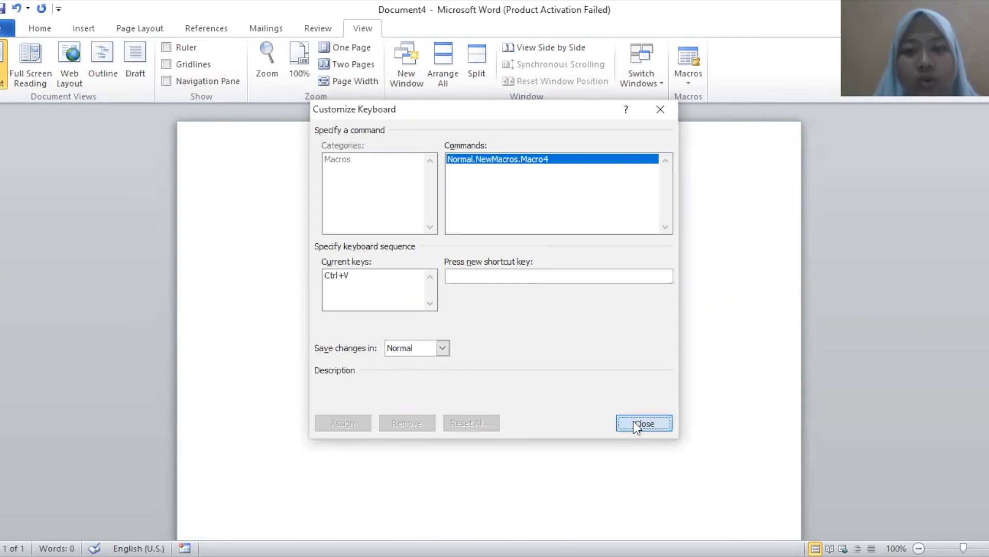
Type 'je vais à la plage.', inserting à from the Symbol gallery
click(31, 33)
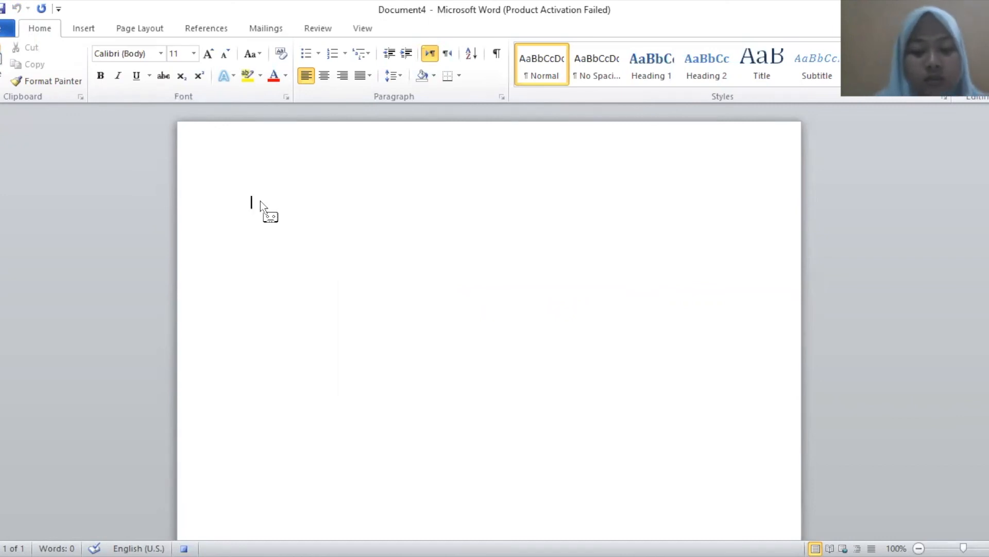
text(je vais)
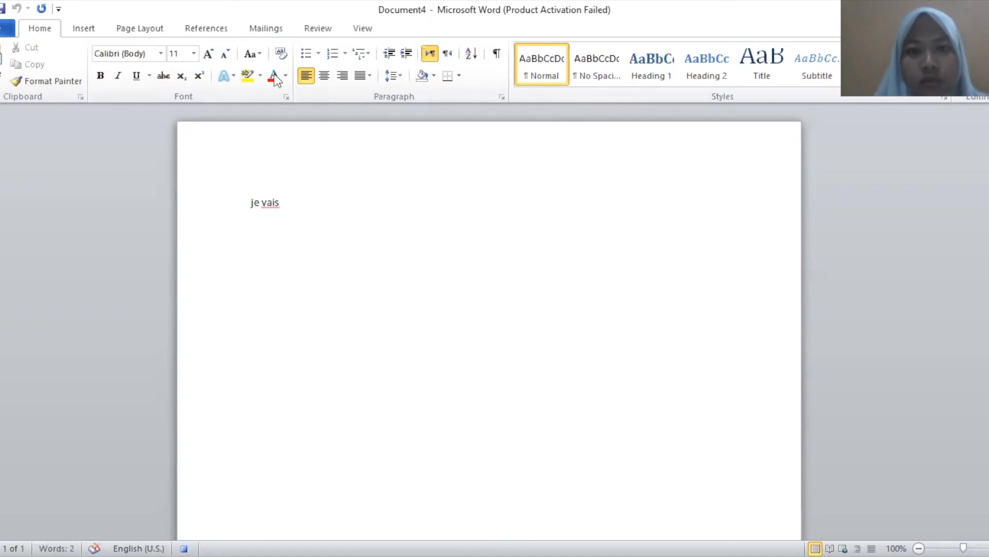
click(92, 27)
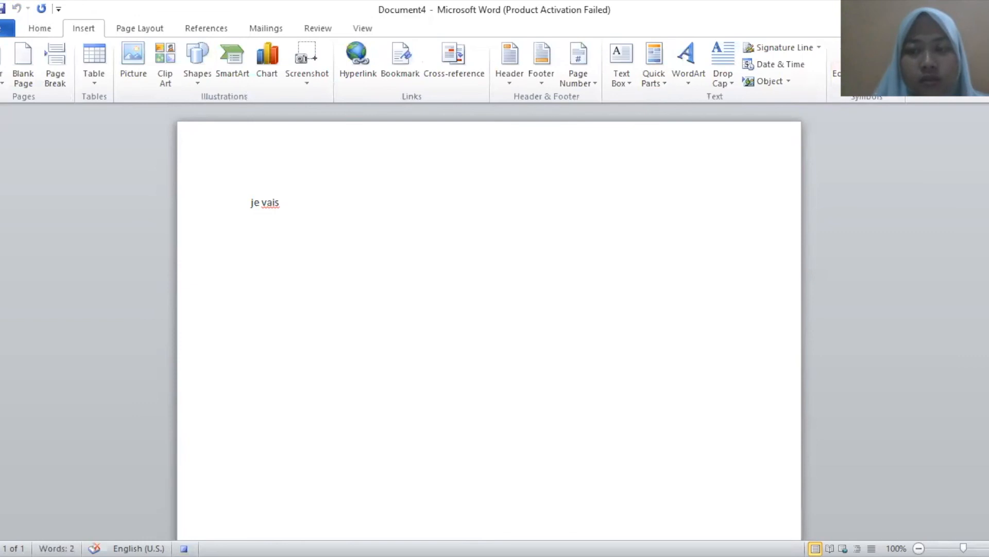
click(876, 72)
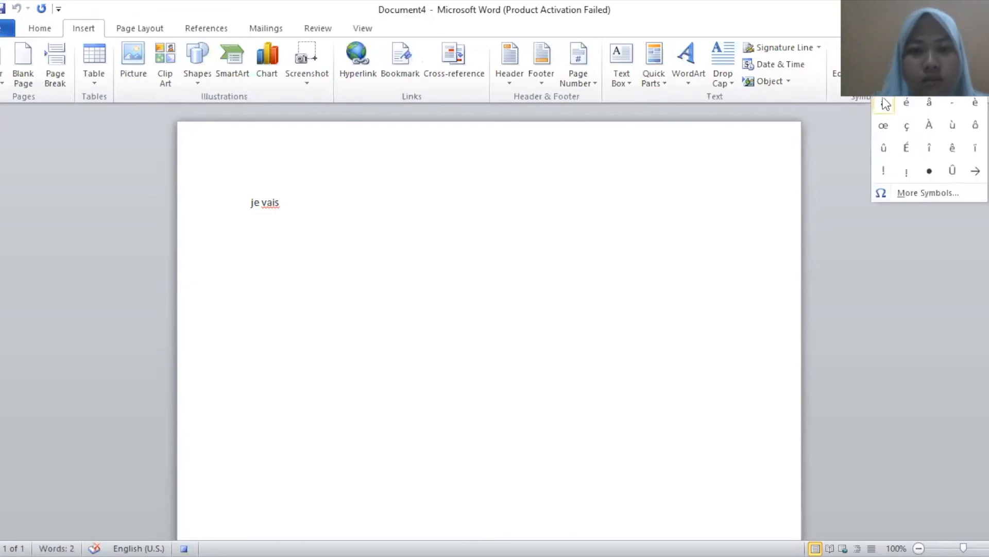
click(883, 102)
text(la pla)
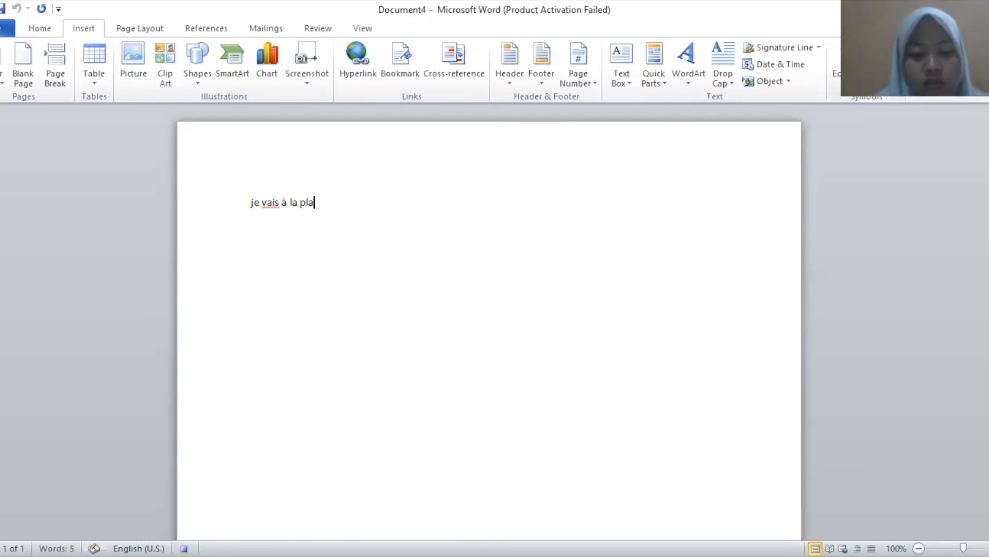
text(ge.)
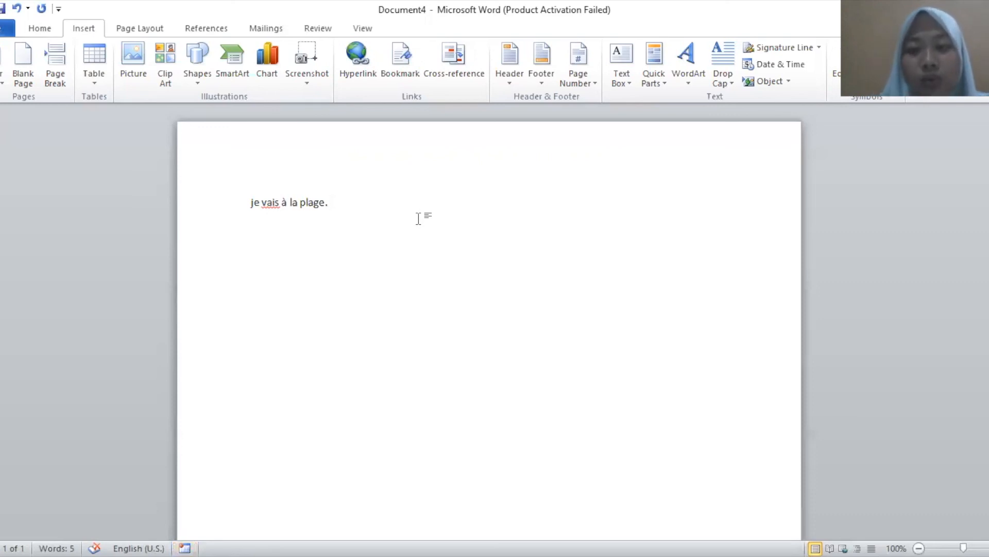
Replay the macro twice with Ctrl+V so the sentence appears on three lines
key(Return)
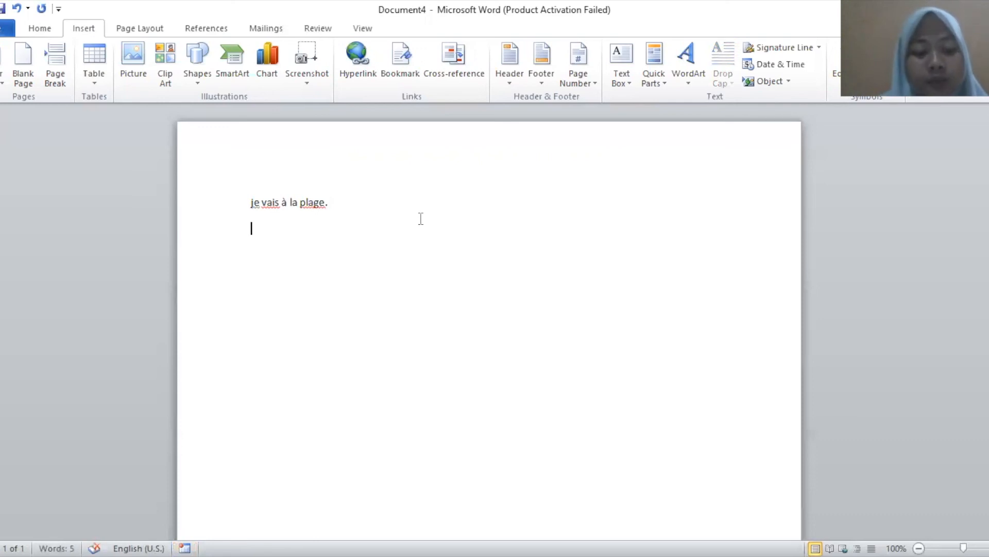
text(je vais à la plage.)
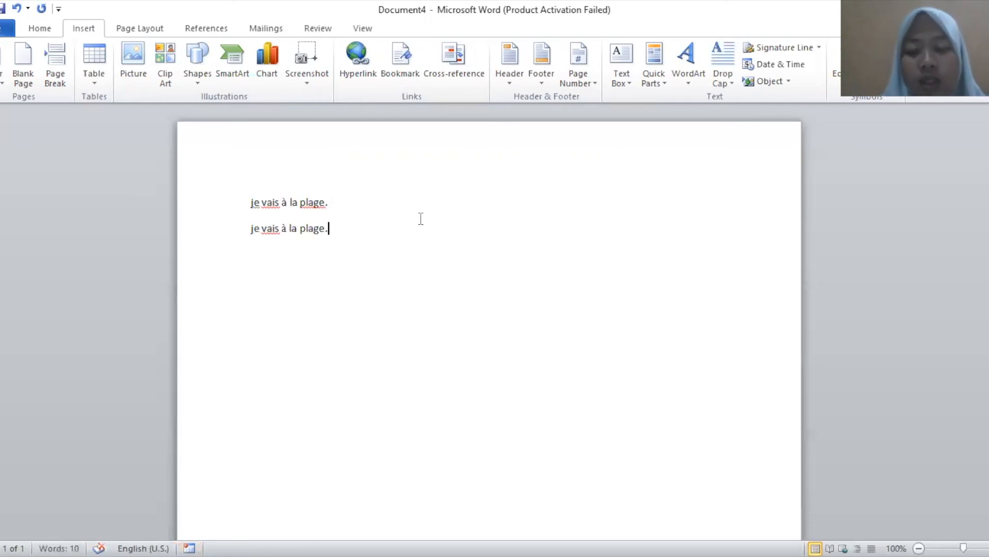
key(Return)
text(je vais à la plage.)
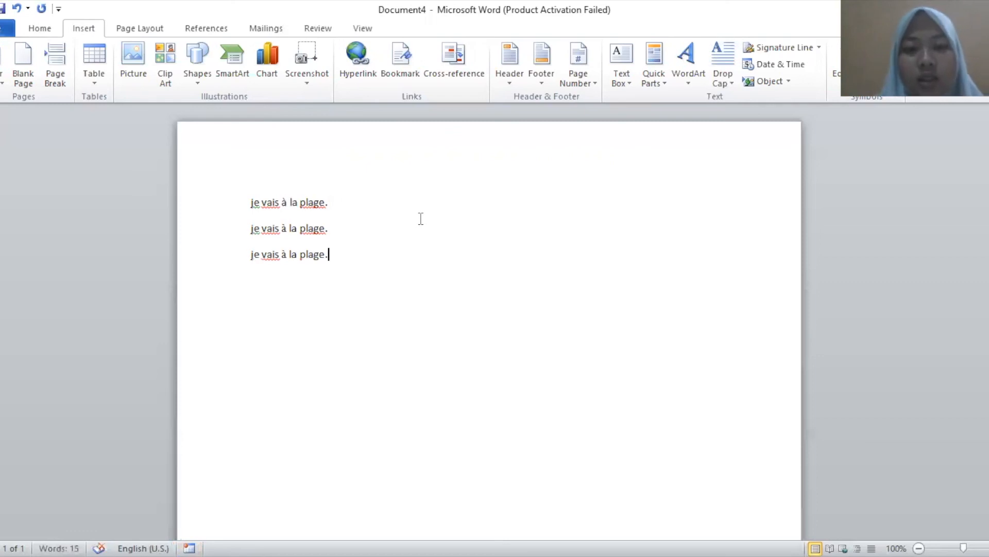